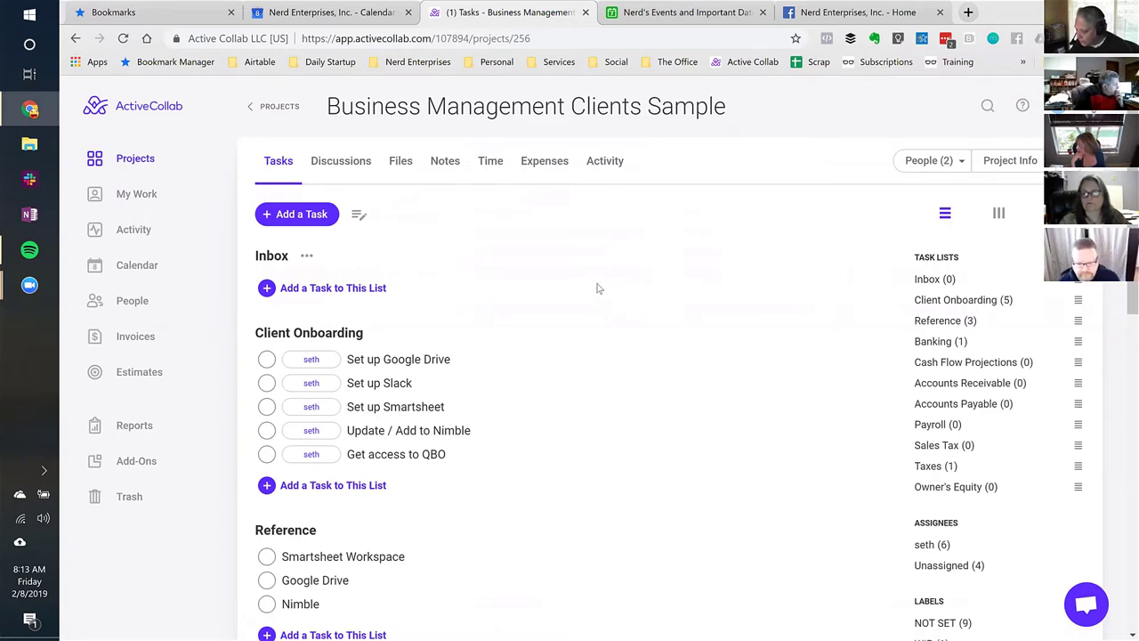
scroll(598, 288, "down", 3)
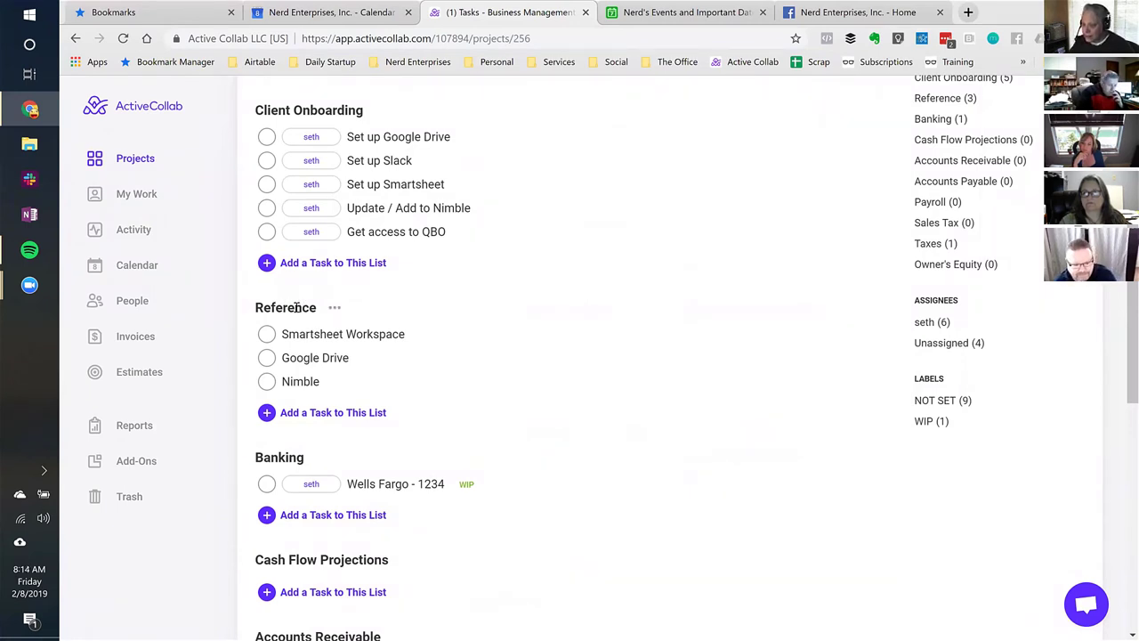
left_click(326, 341)
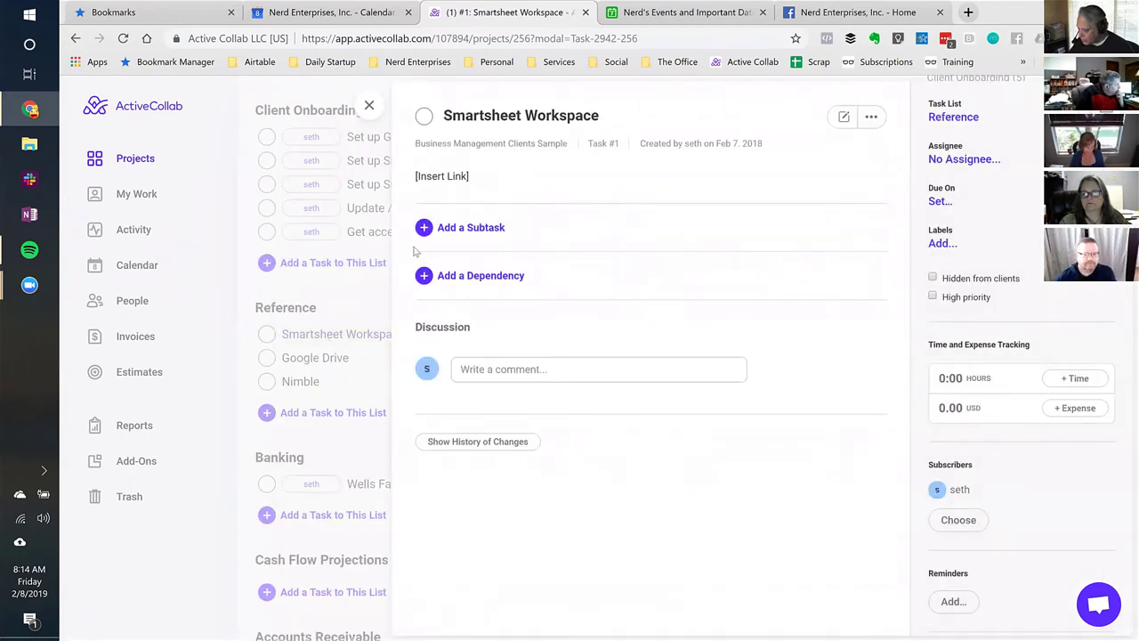
left_click_drag(485, 182, 416, 182)
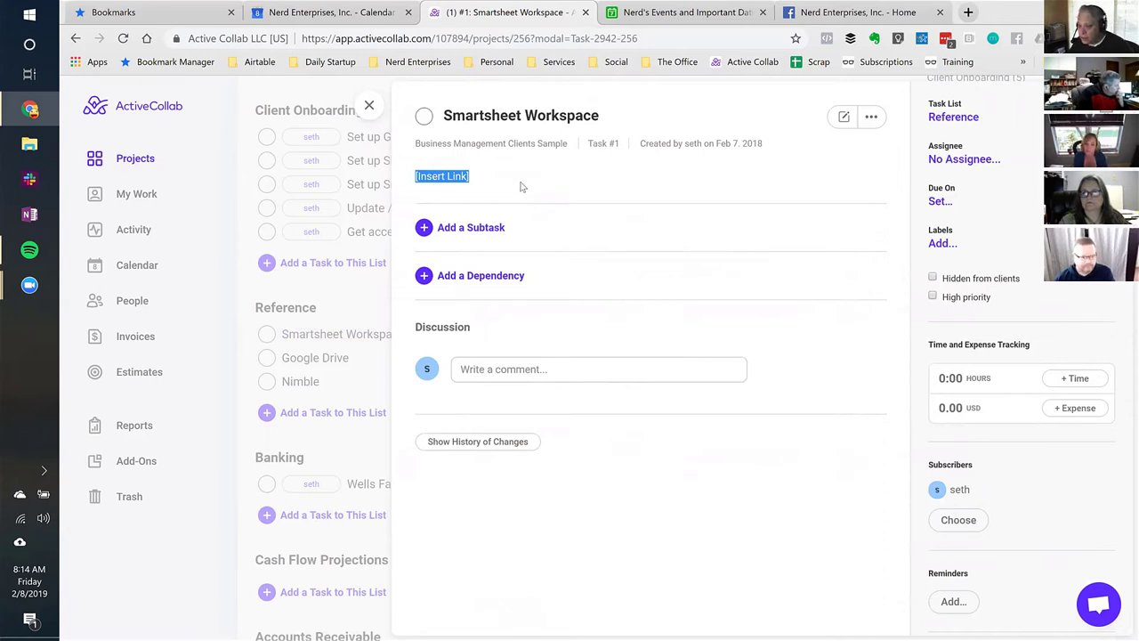
left_click(403, 112)
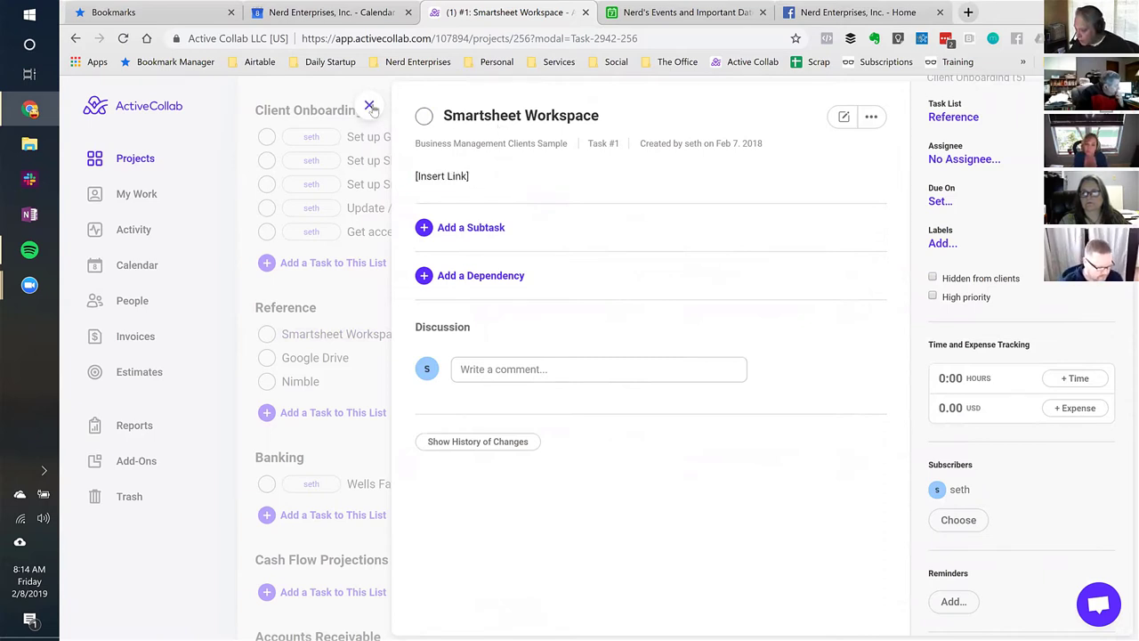
left_click(368, 105)
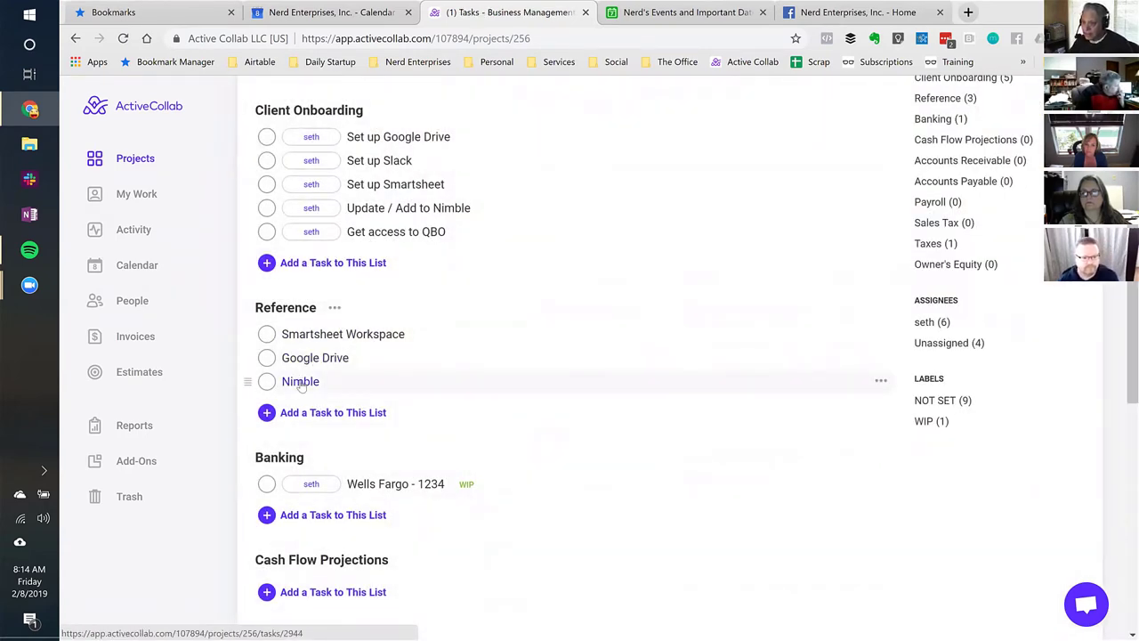
left_click(301, 383)
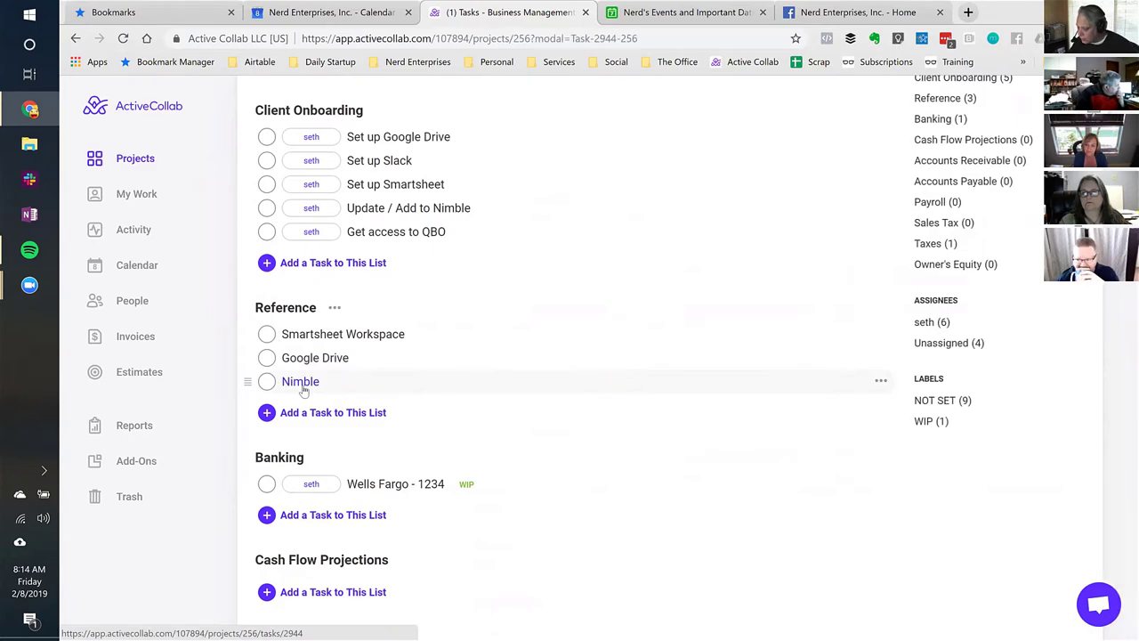
left_click(369, 107)
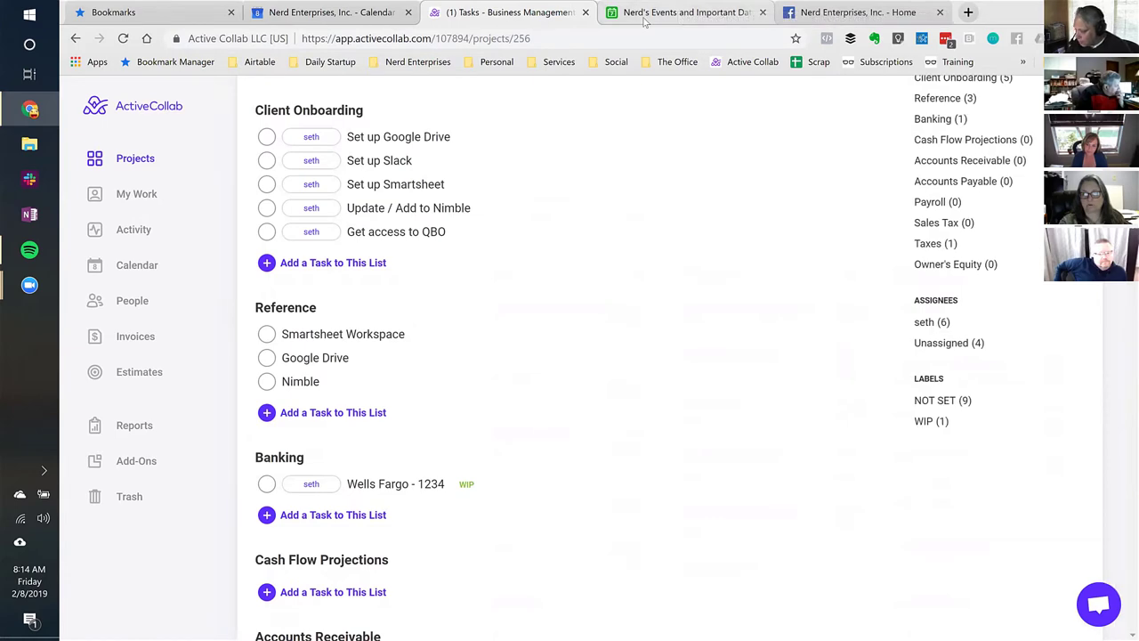
- Jump to the 'ira' law corporation project and follow its Smartsheet Workspace task link to 97 & Up
key("ctrl+k")
type("ira")
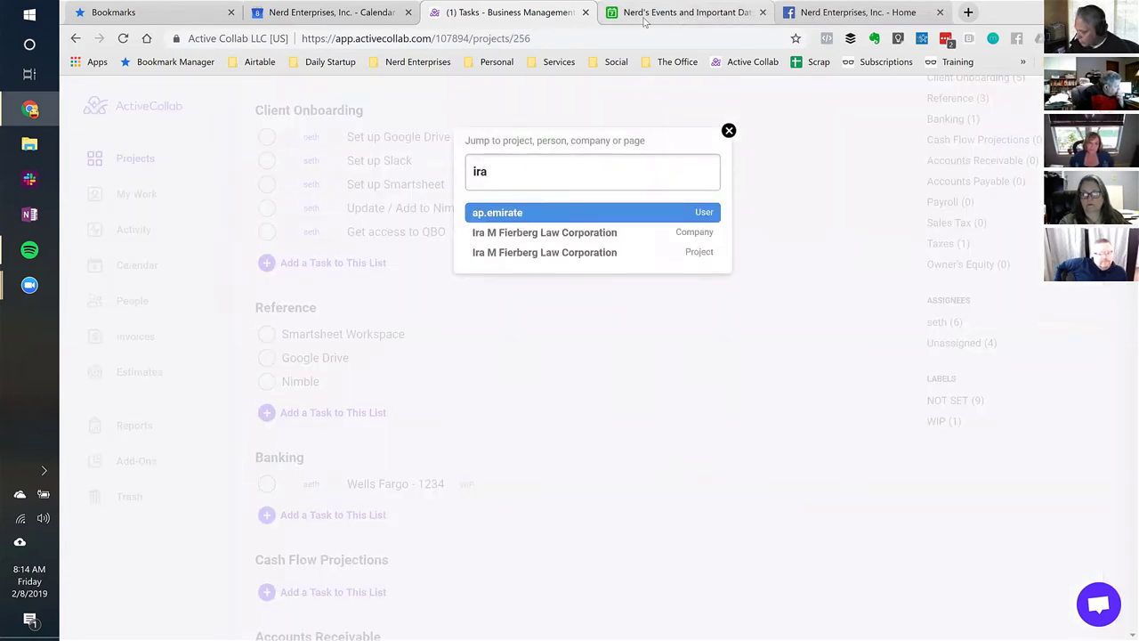
key("Down")
key("Down")
key("Return")
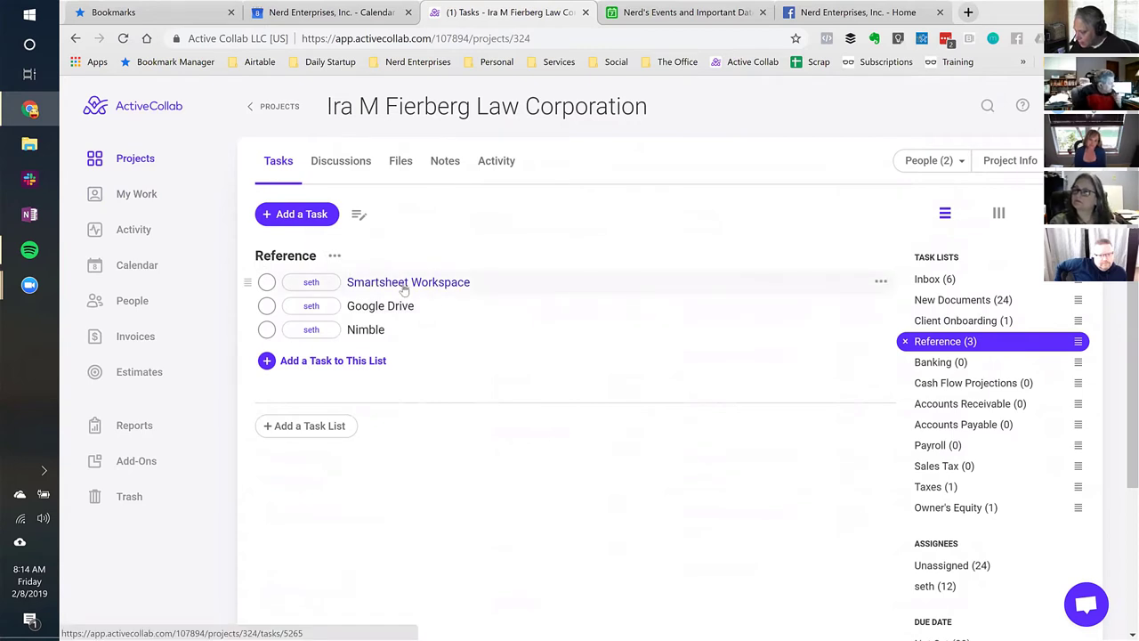
left_click(405, 283)
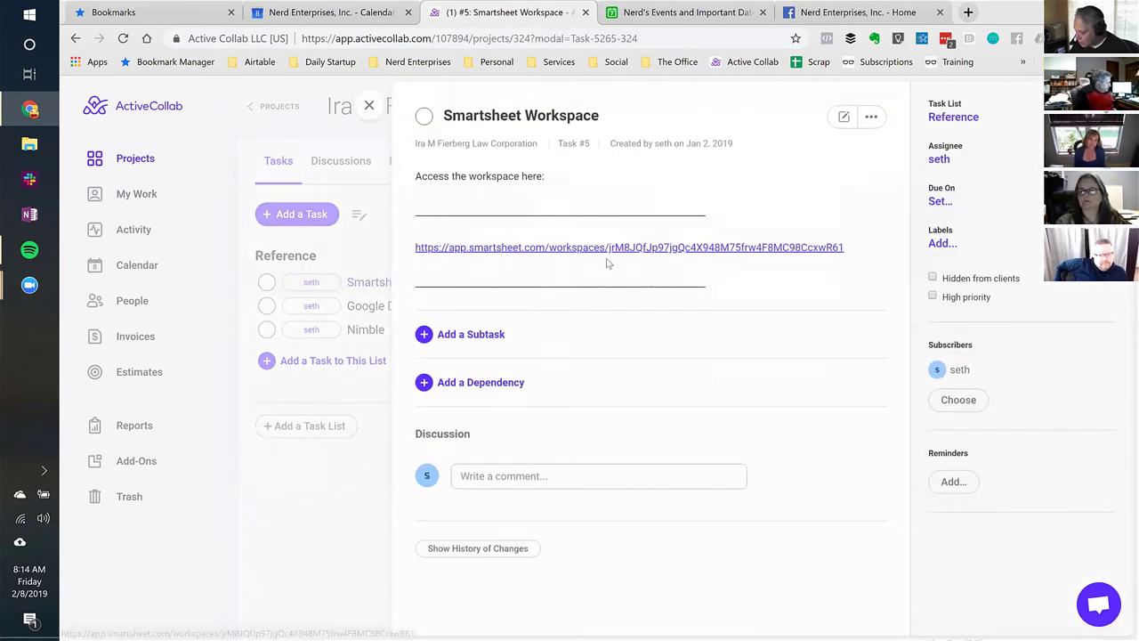
left_click(613, 247)
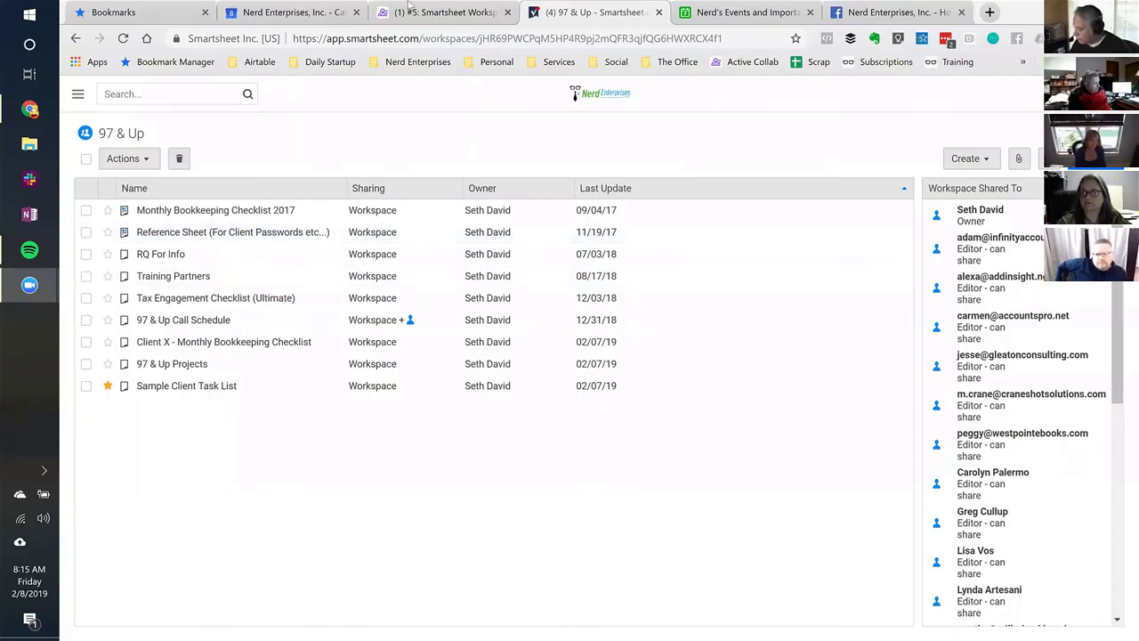
- Open the live video post on the business Facebook page, then close that tab
left_click(880, 10)
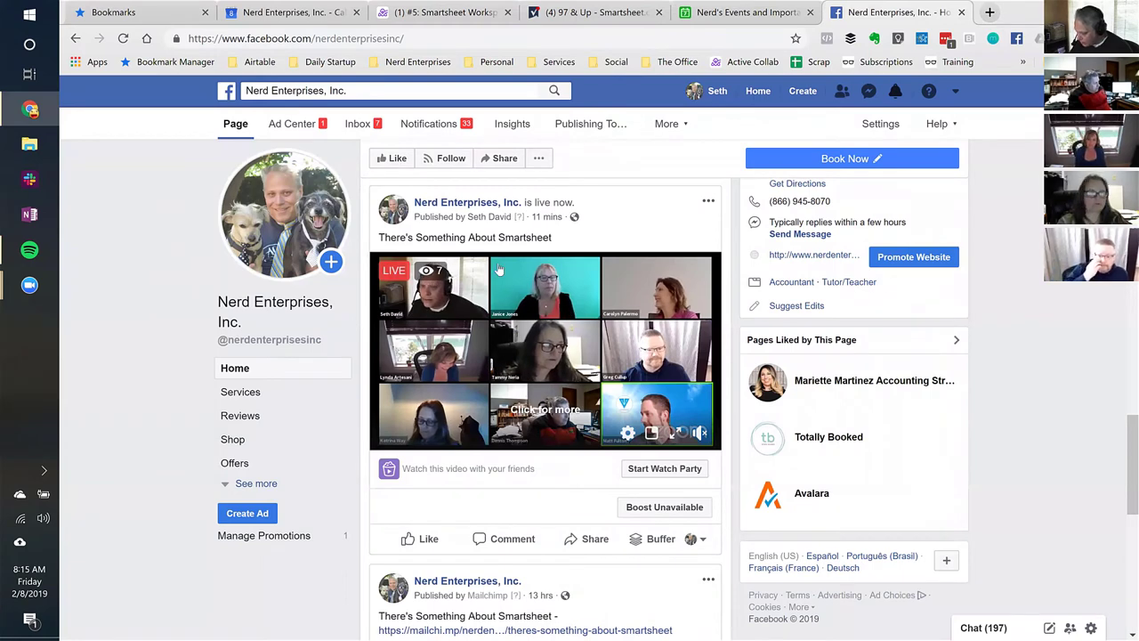
scroll(501, 273, "down", 2)
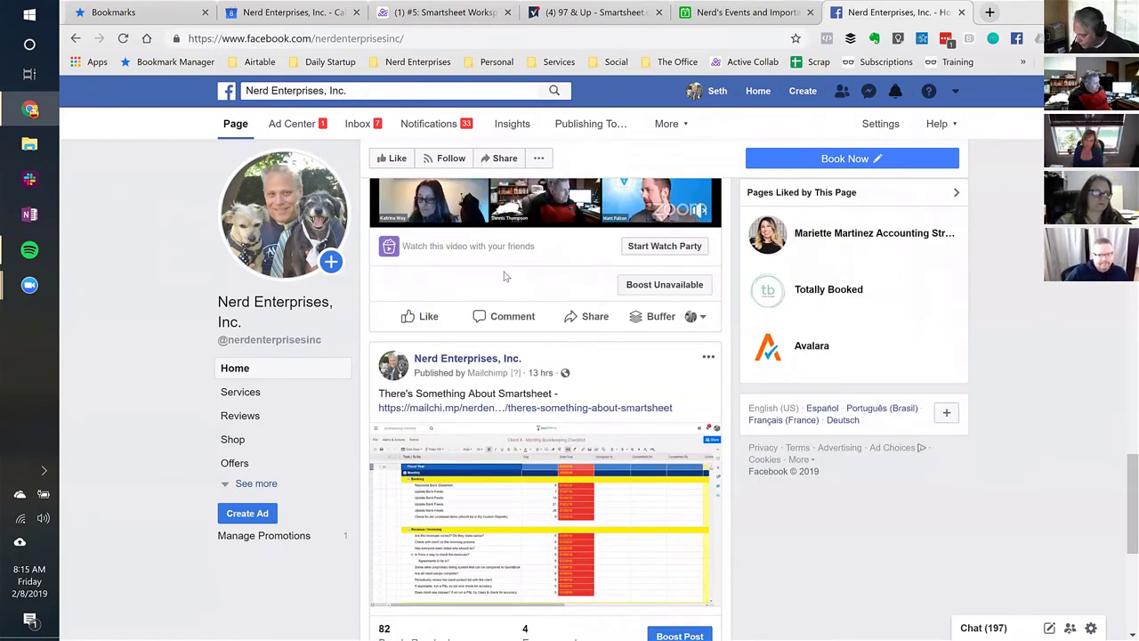
scroll(504, 277, "up", 2)
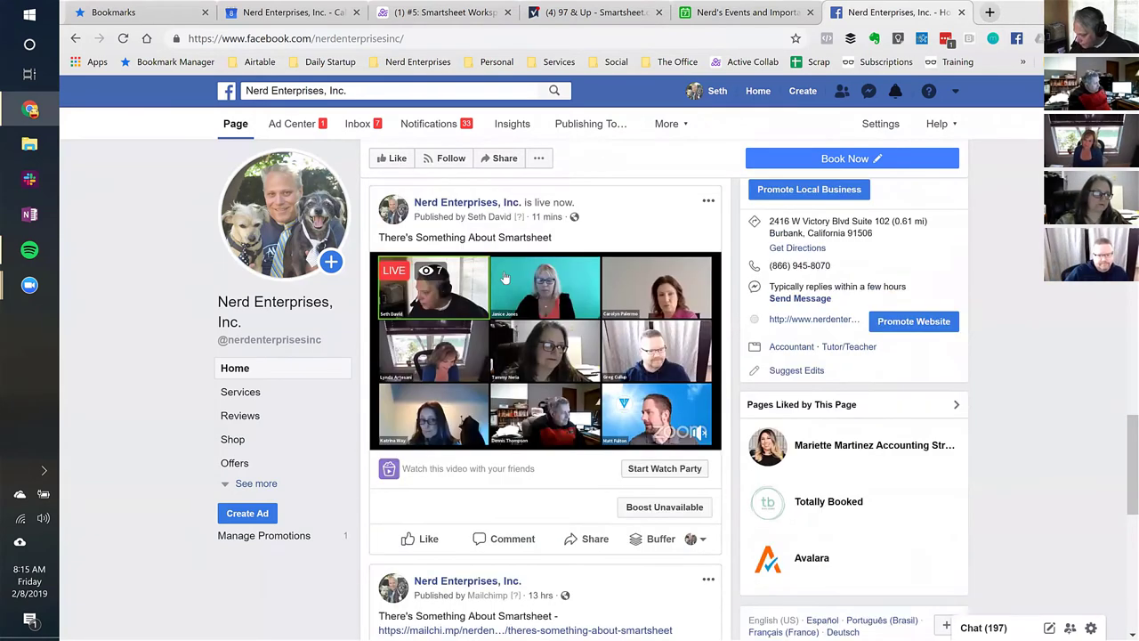
left_click(546, 219)
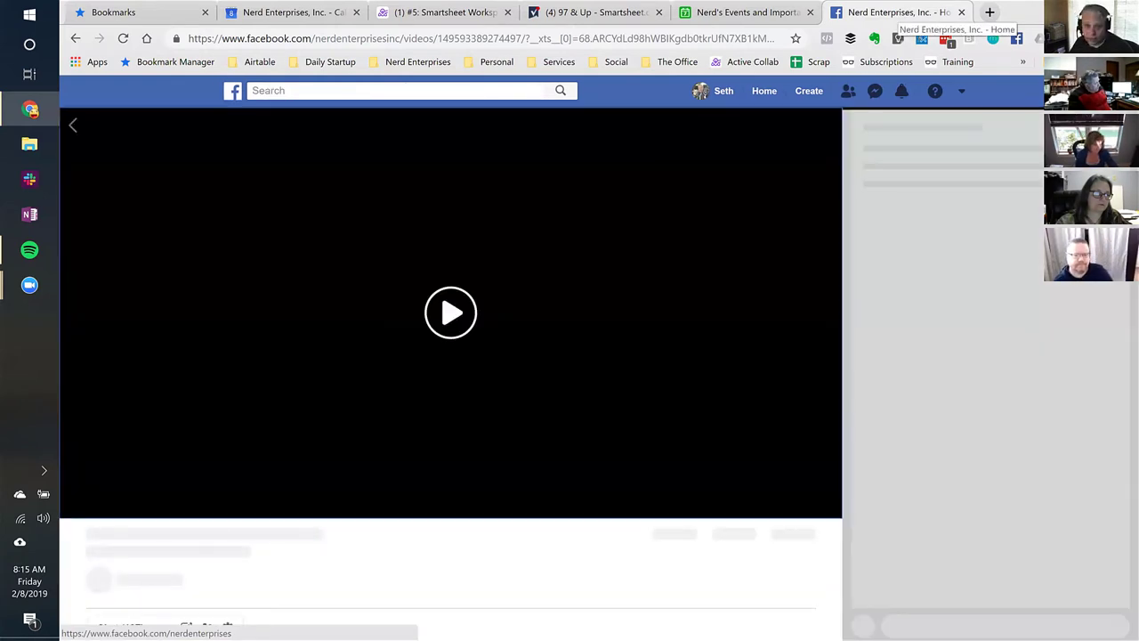
key("ctrl+w")
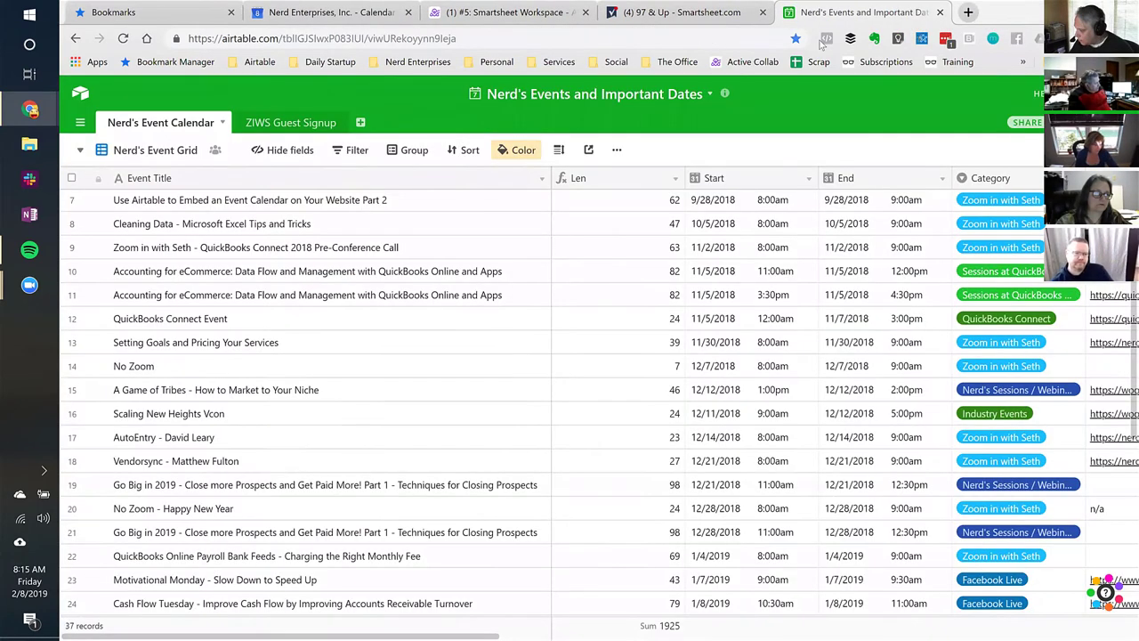
- Close the Airtable Nerd's Events and Important Dates tab to return to Smartsheet
left_click(941, 13)
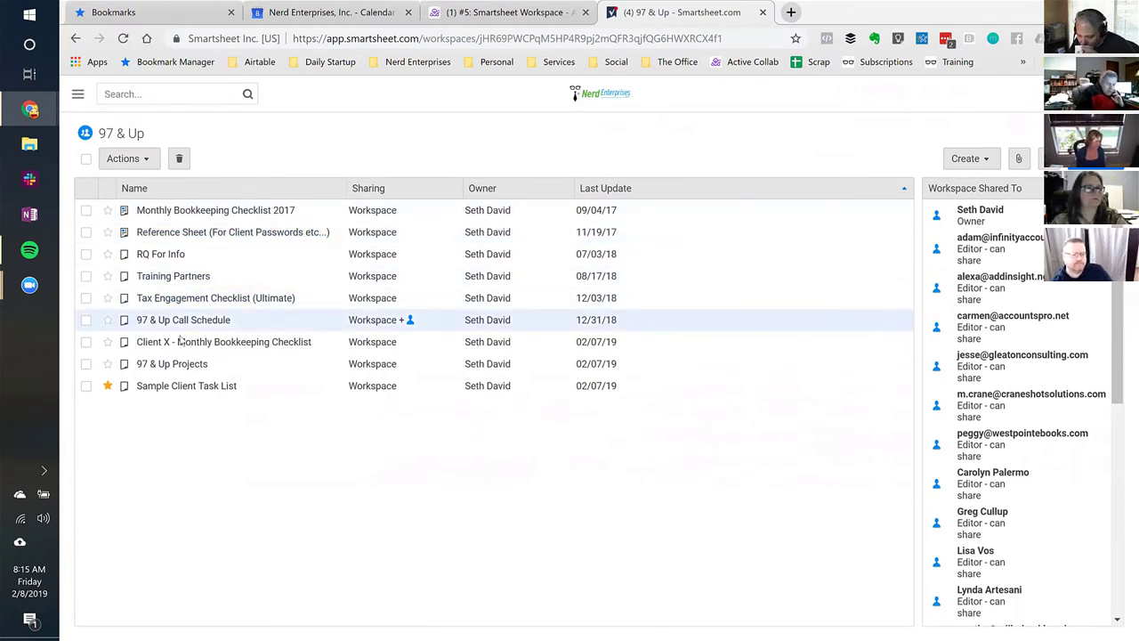
- Check the Client X checklist, return to 97 & Up, and choose Use Template on Reference Sheet
left_click(182, 345)
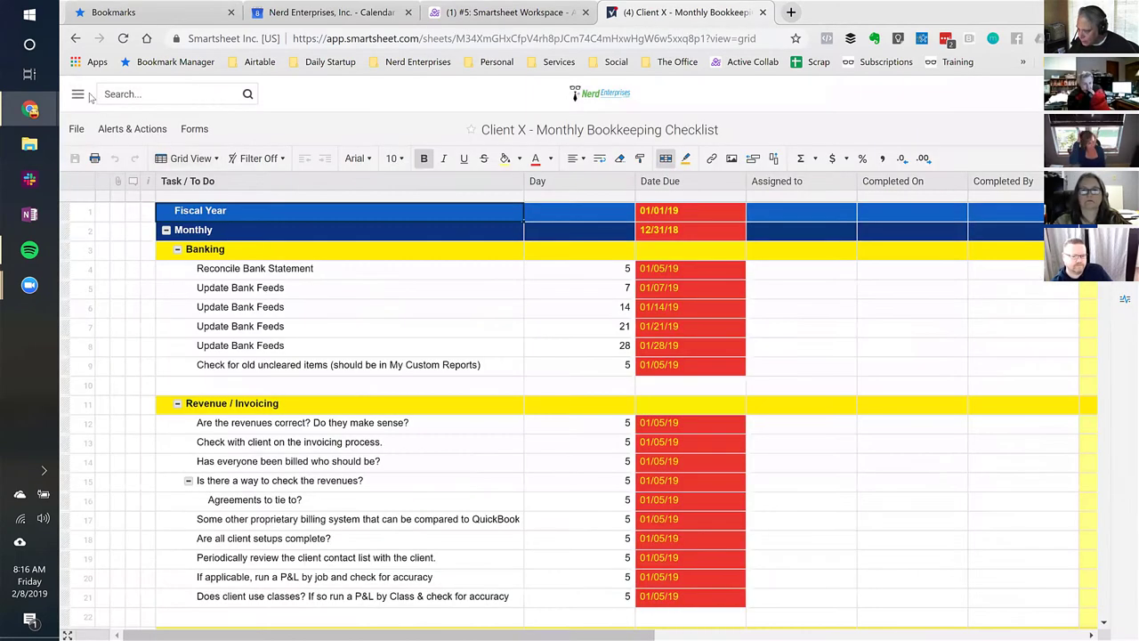
left_click(75, 38)
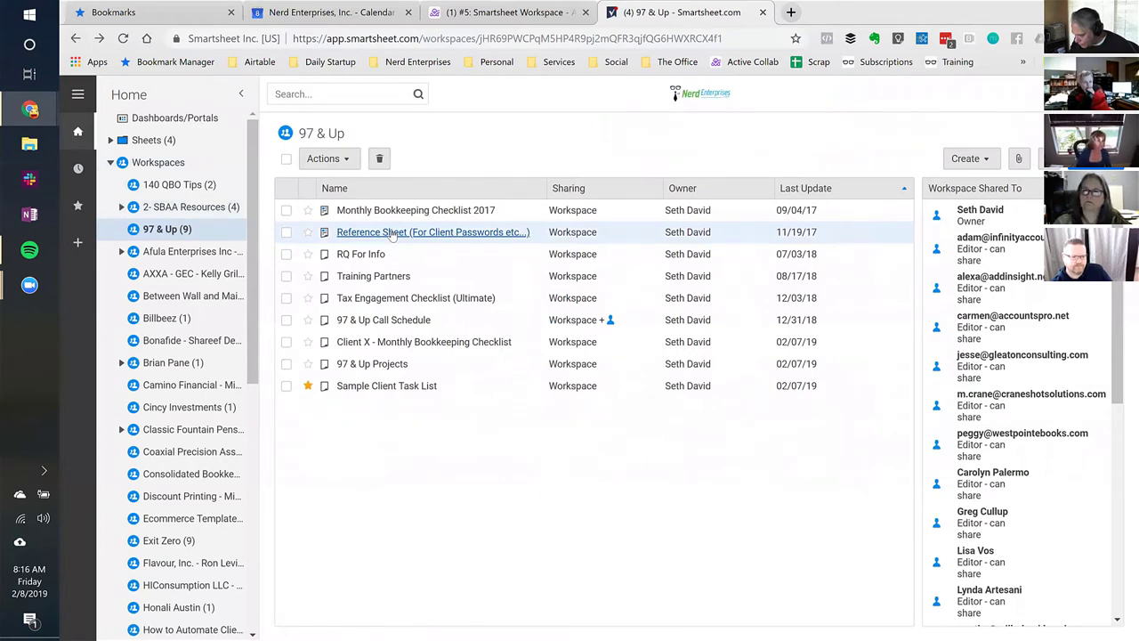
left_click(391, 234)
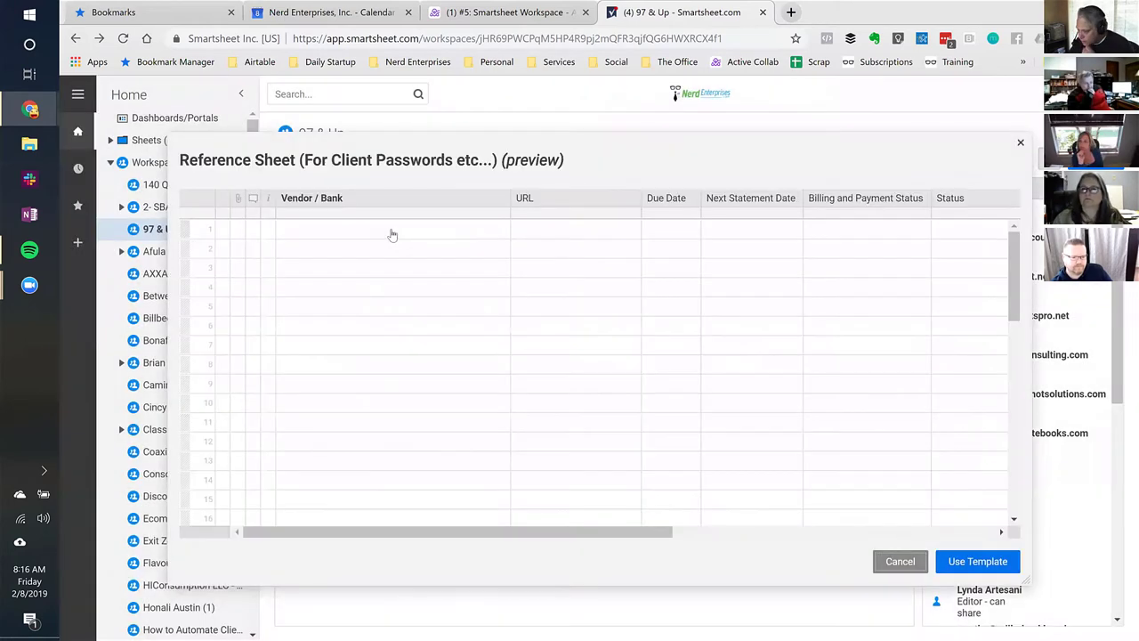
left_click(962, 565)
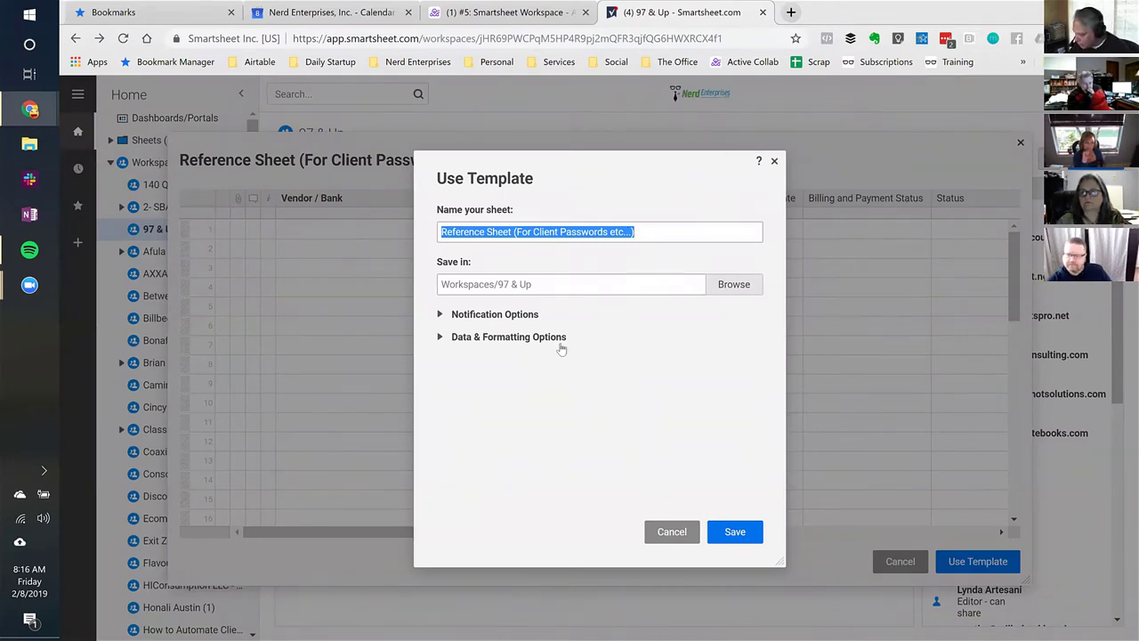
- Save the Reference Sheet (For Client Passwords etc...) template as a new sheet in Workspaces/97 & Up
left_click(726, 535)
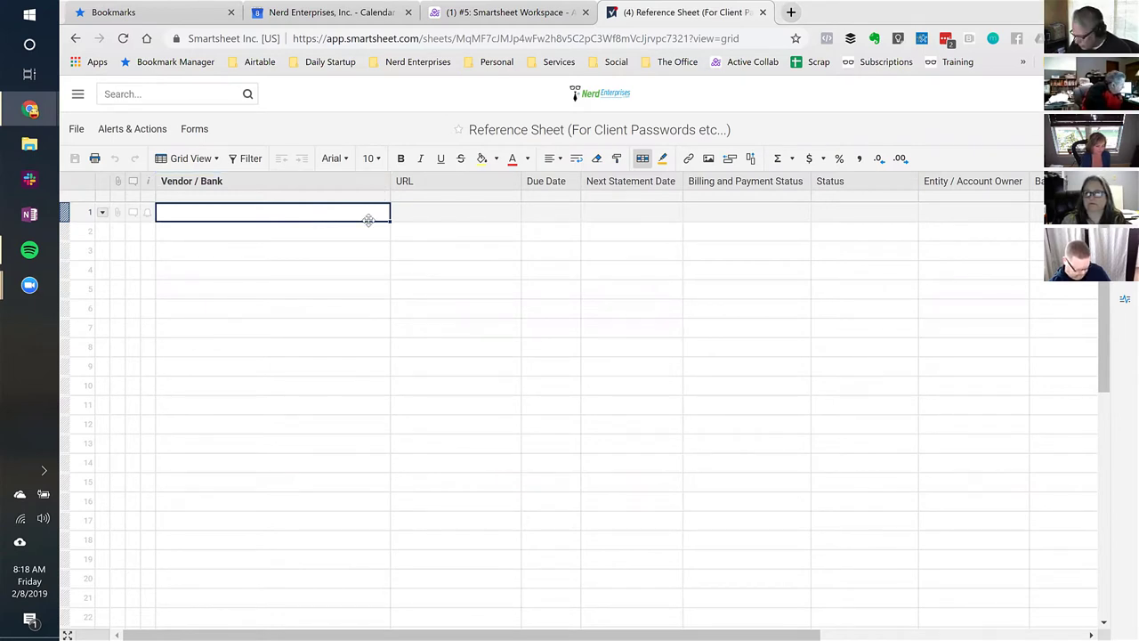
- Enter Well Fargo and Wells Fargo - 5689, nesting 5689 as a child row under Well Fargo
type("Well Farg")
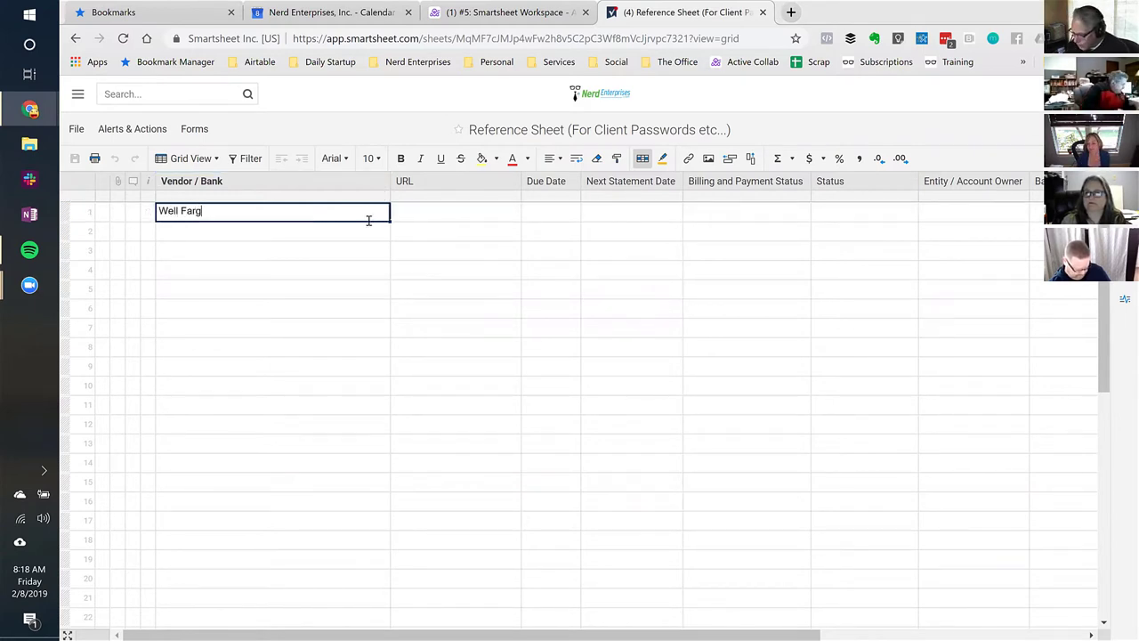
type("o")
key("Return")
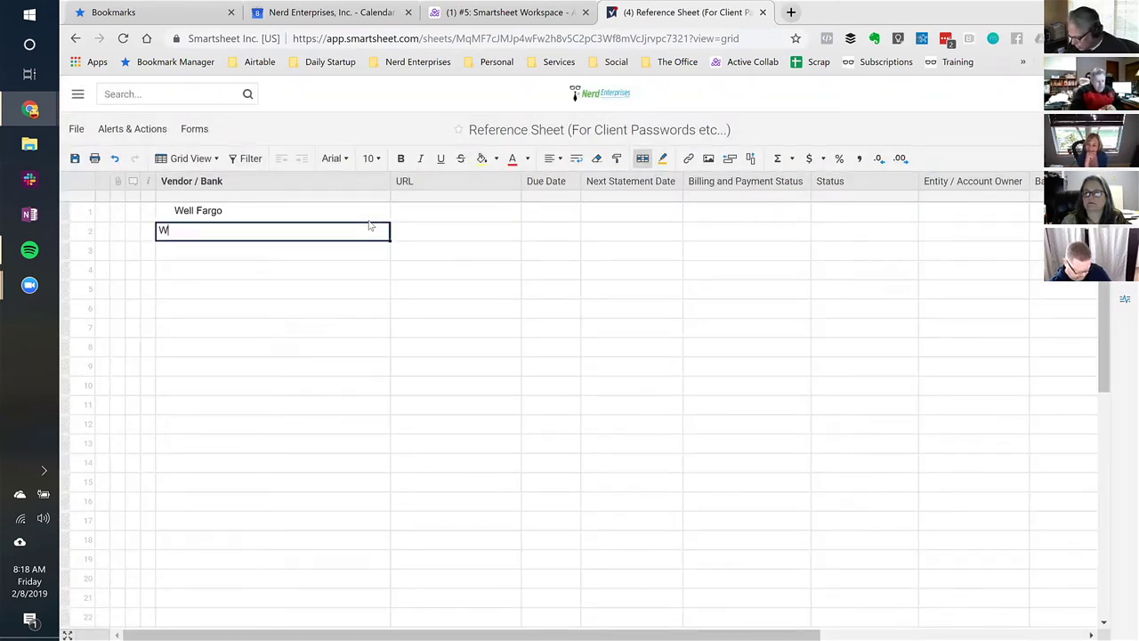
type("Wells Fargo - 568")
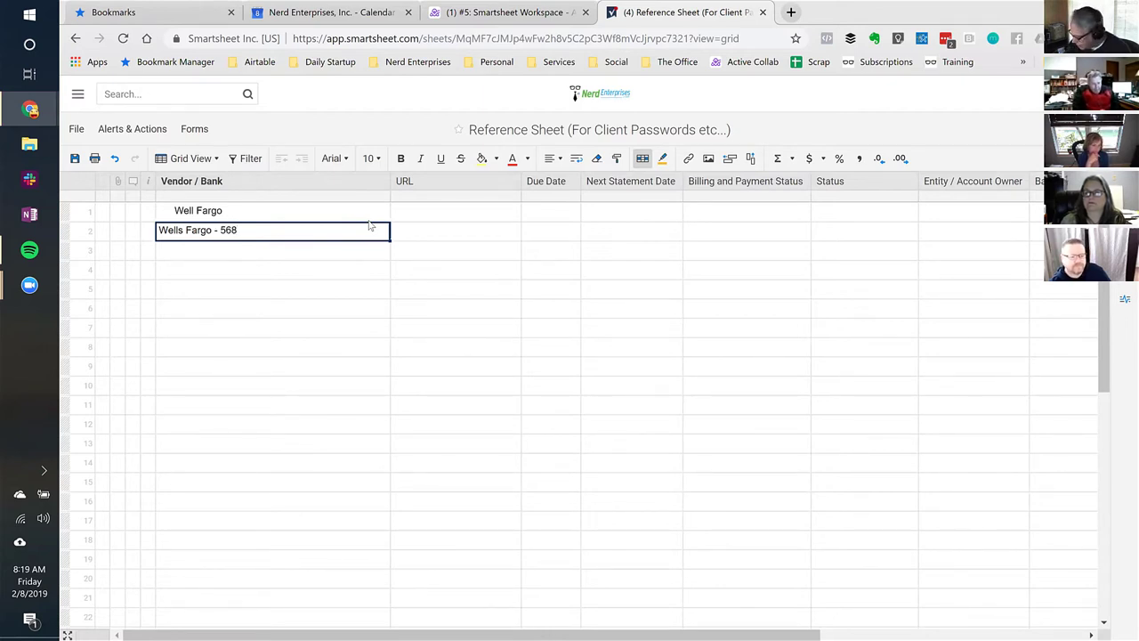
type("9")
key("Return")
key("Up")
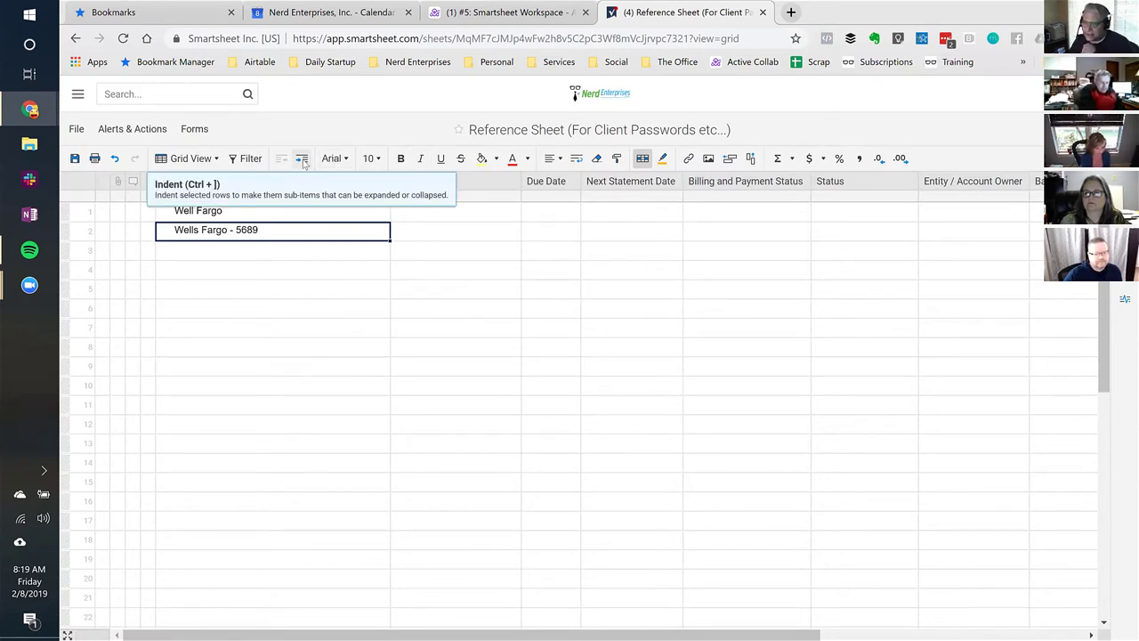
left_click(301, 160)
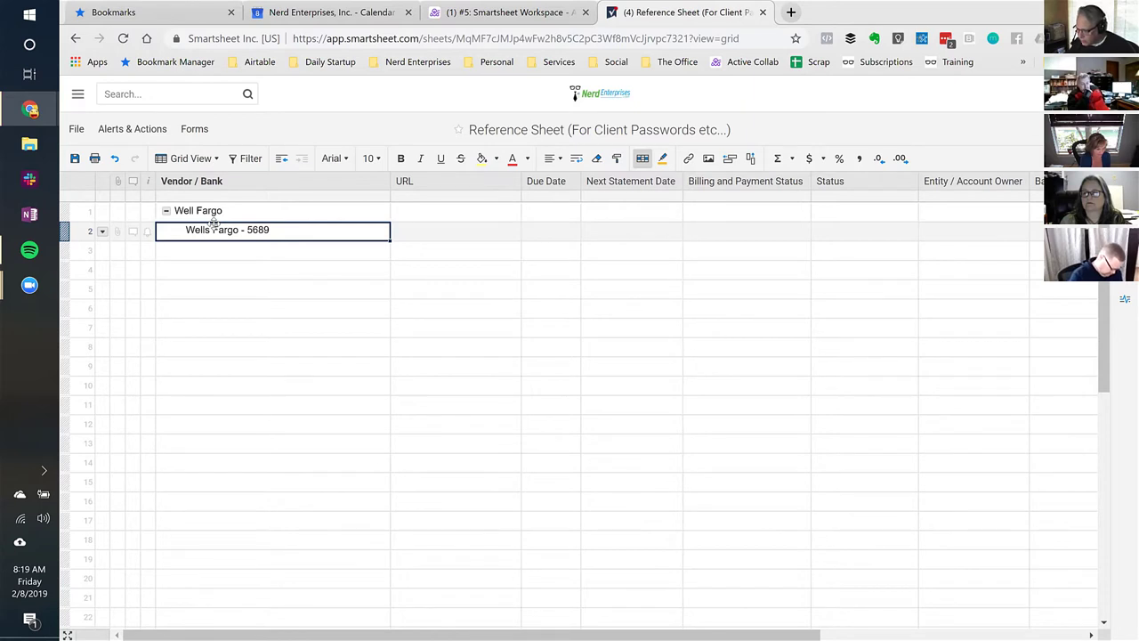
left_click(281, 159)
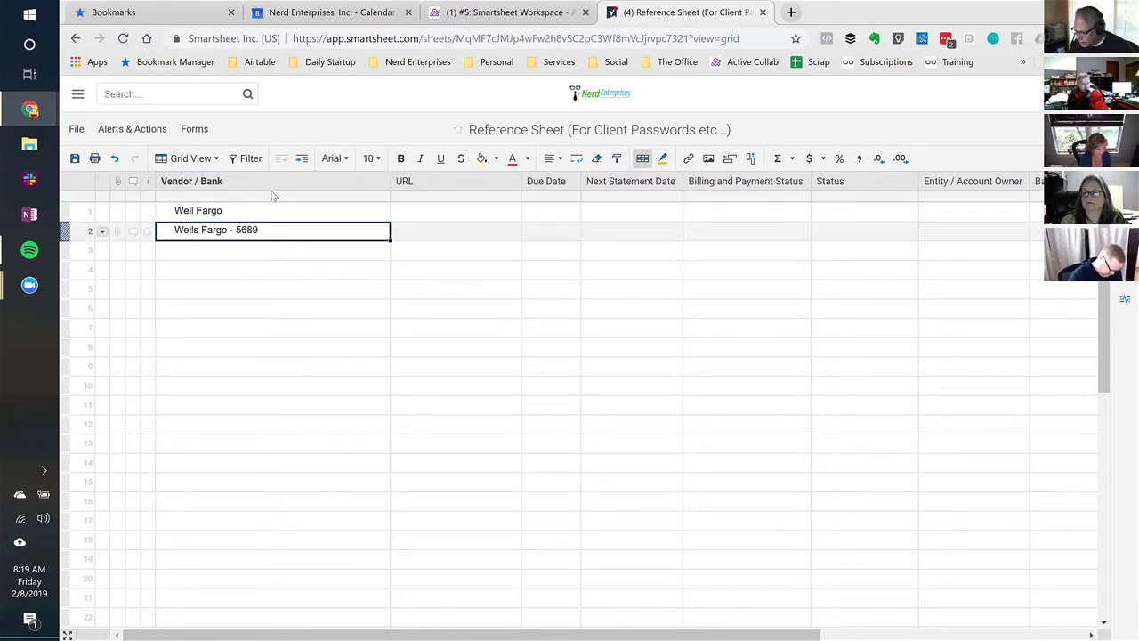
left_click(196, 211)
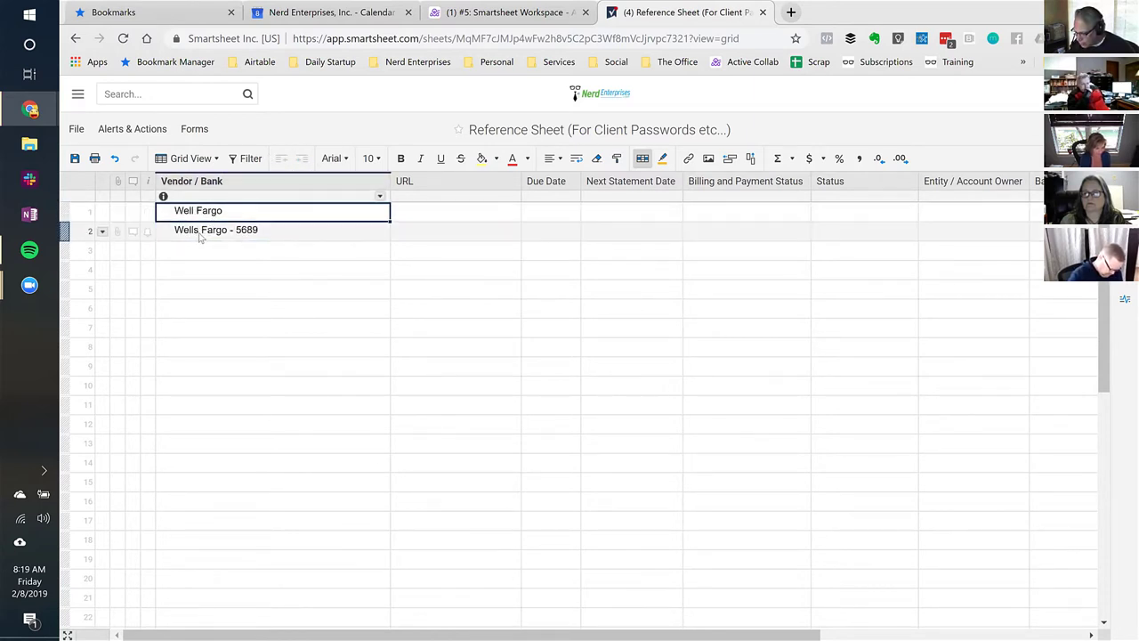
left_click(201, 234)
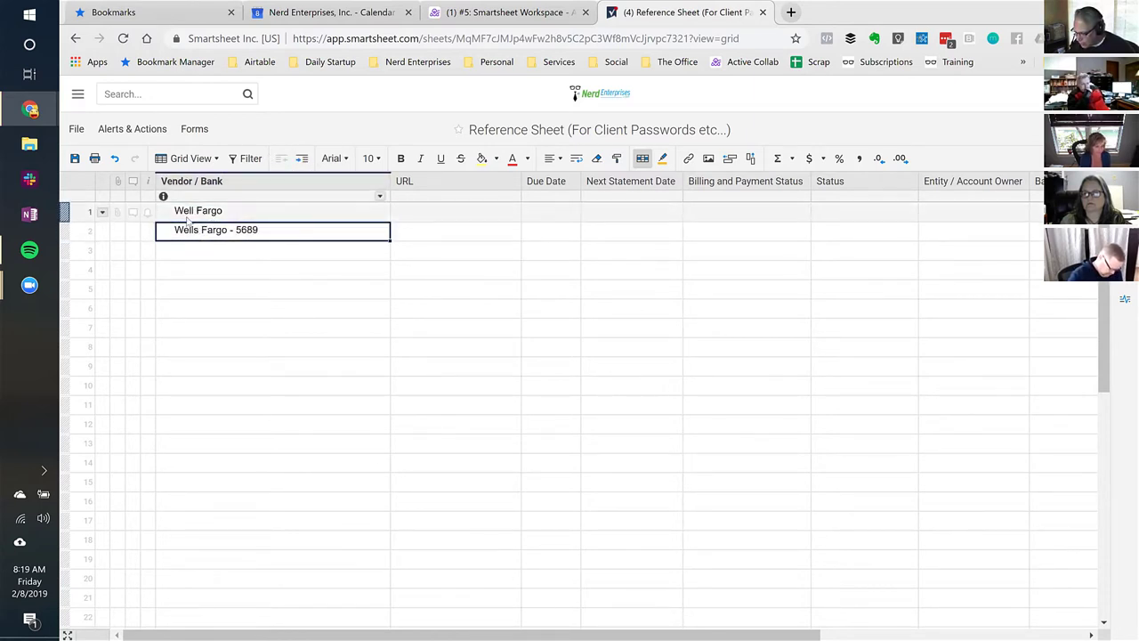
left_click(303, 159)
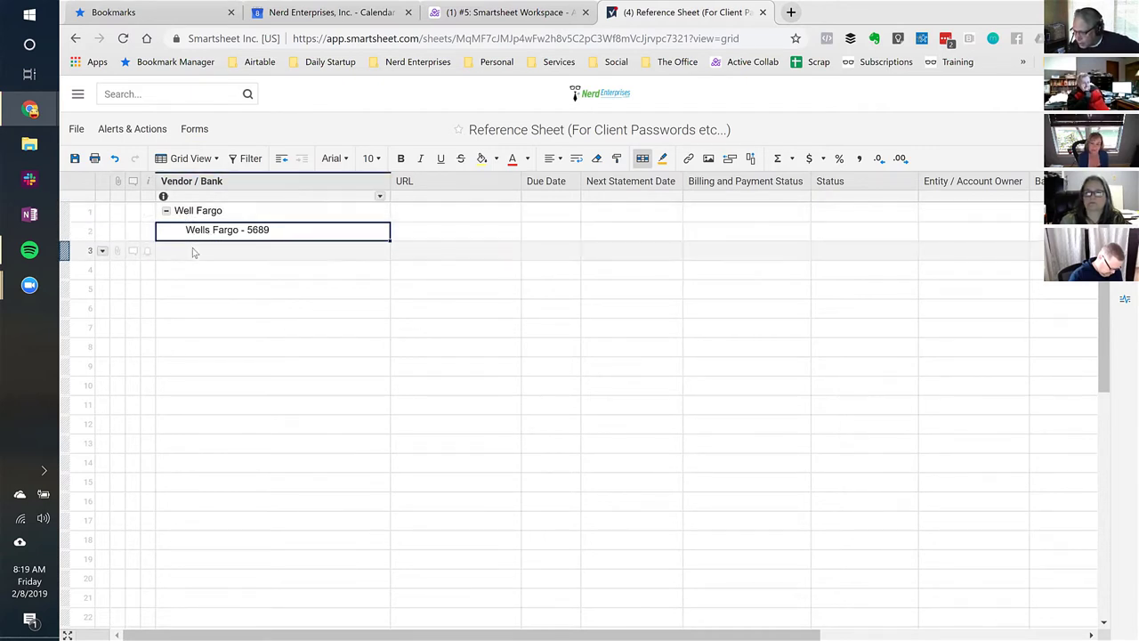
- Add Wells Fargo - 6548 as a child row and label the accounts (Gen) and (Trust)
left_click(193, 251)
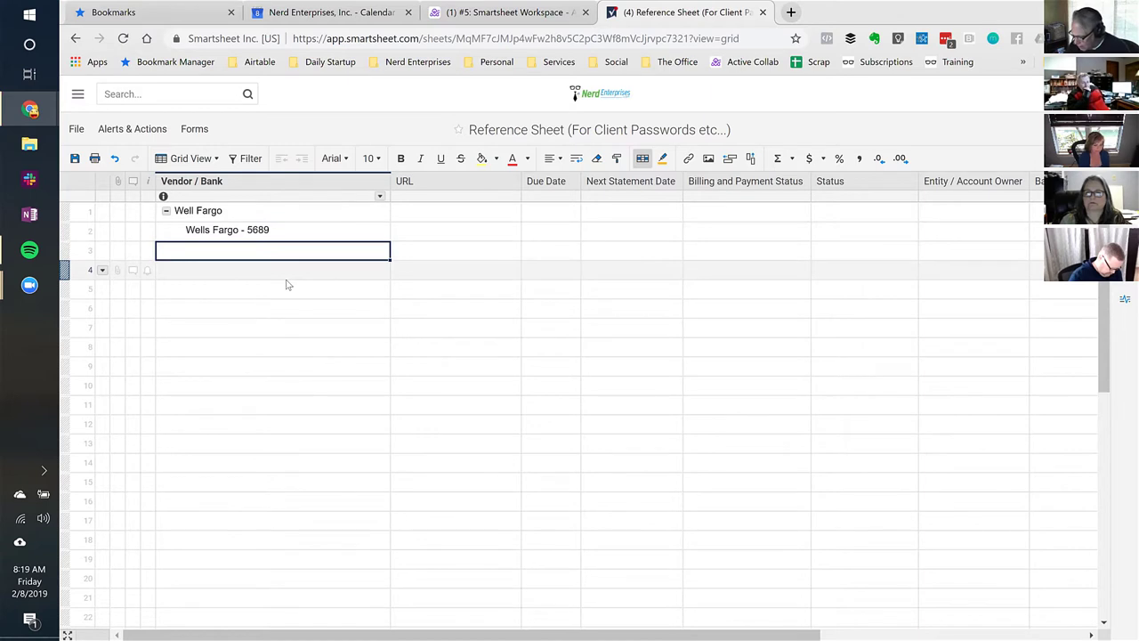
type("Wells Fargo ")
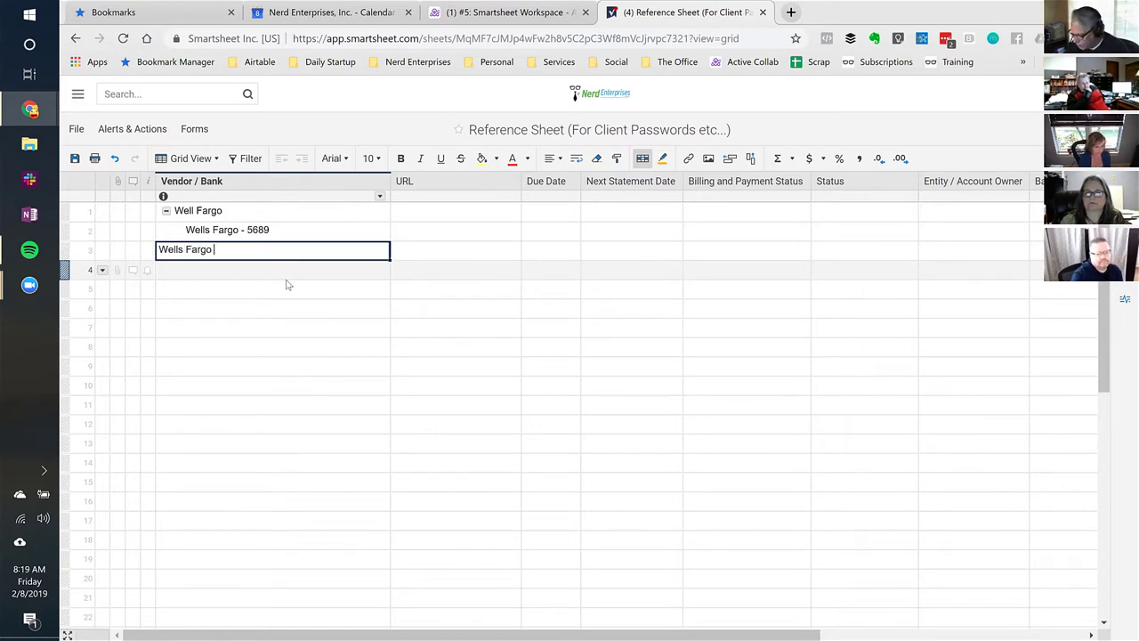
type("-")
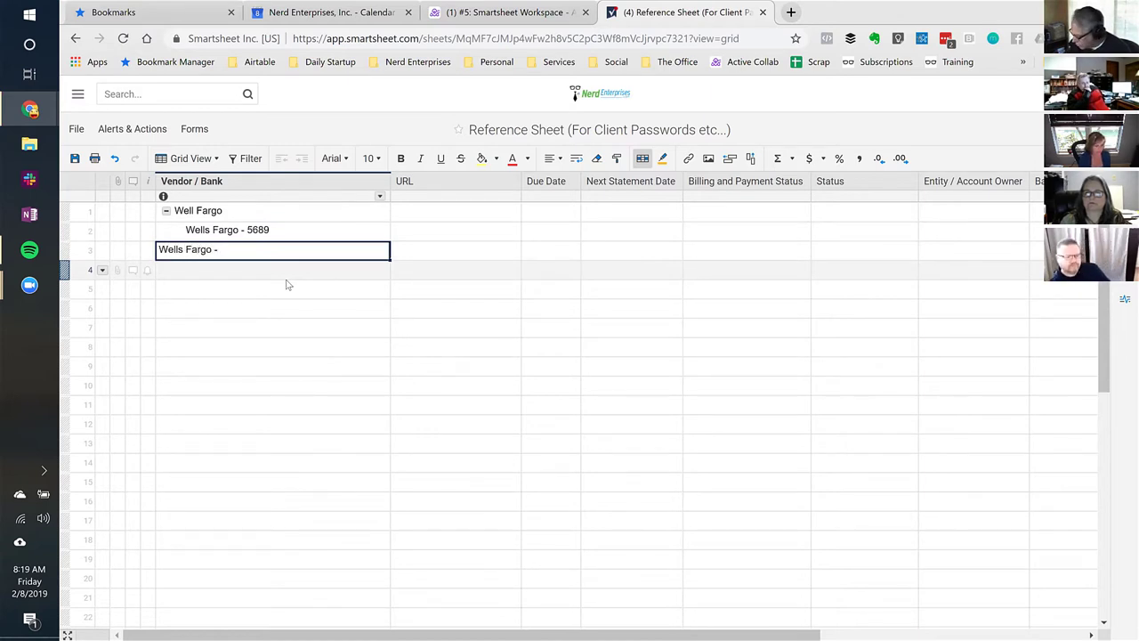
type(" 6548")
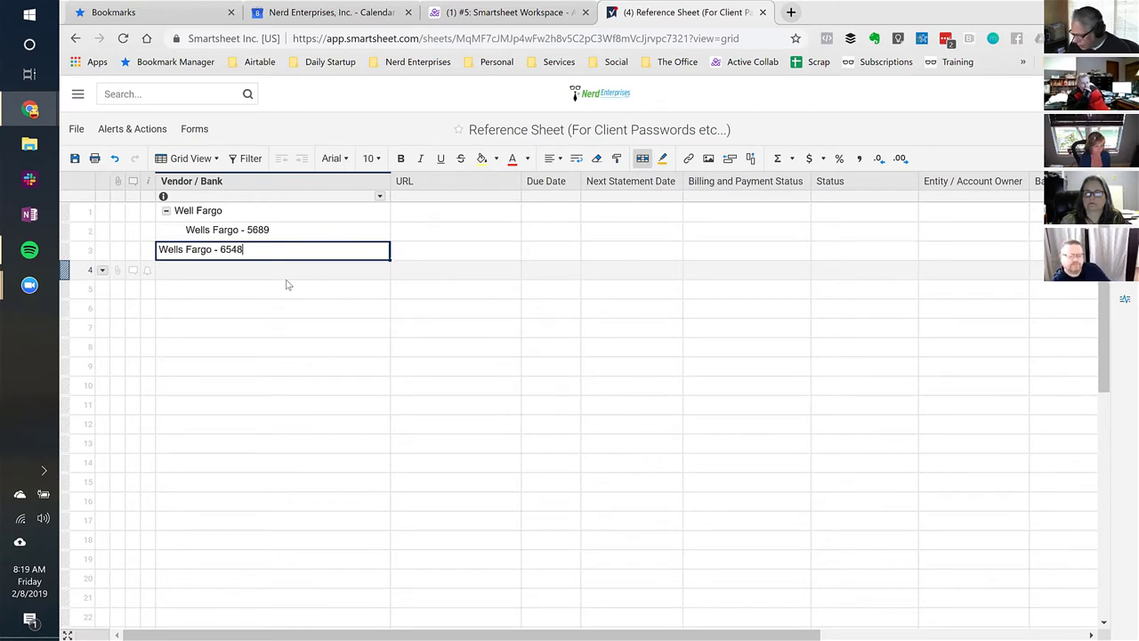
key("Return")
key("Up")
key("ctrl+]")
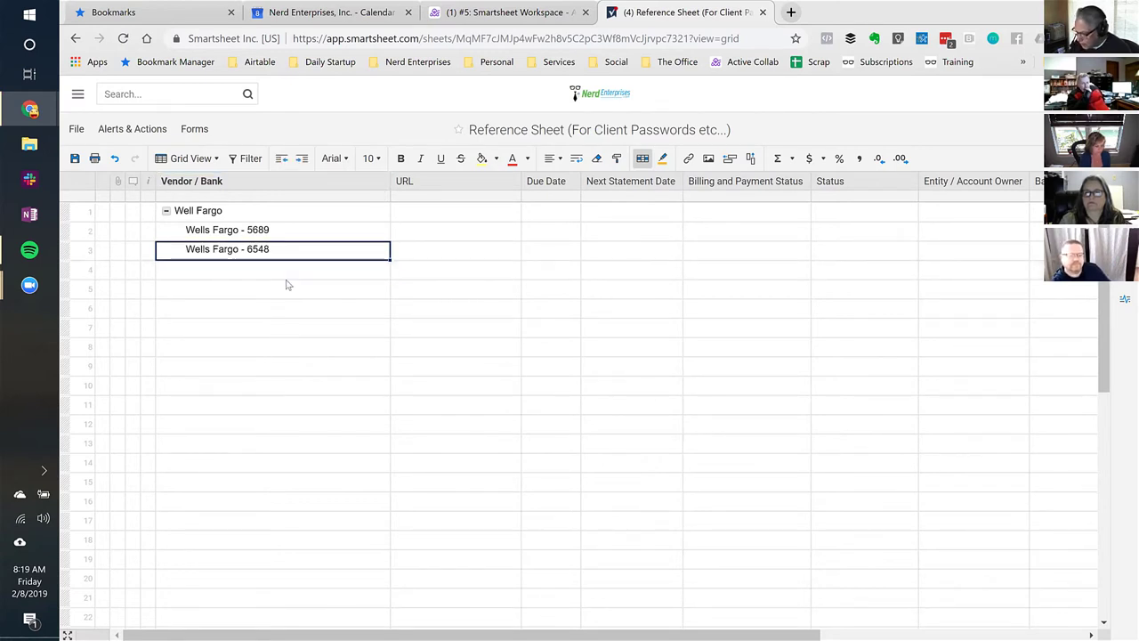
double_click(304, 234)
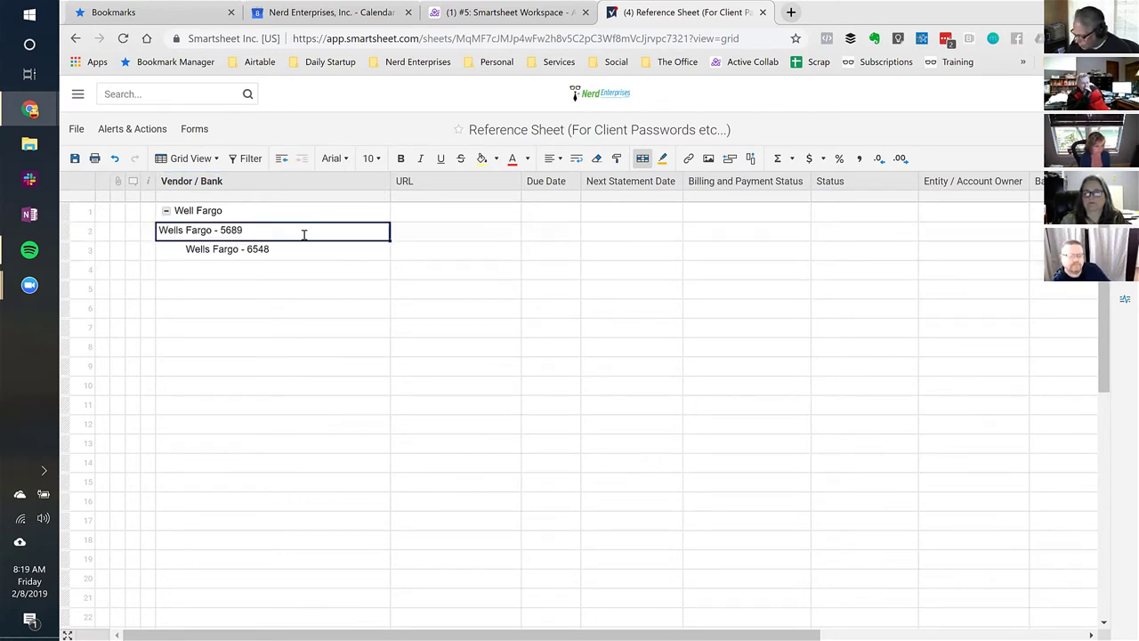
type("(Gen")
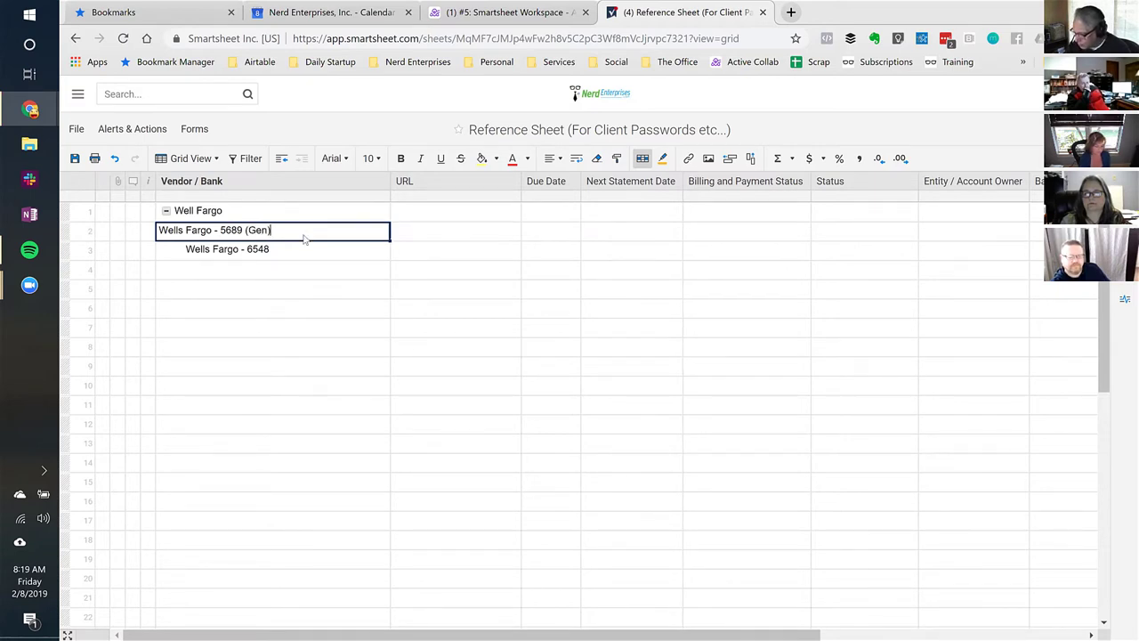
left_click(295, 246)
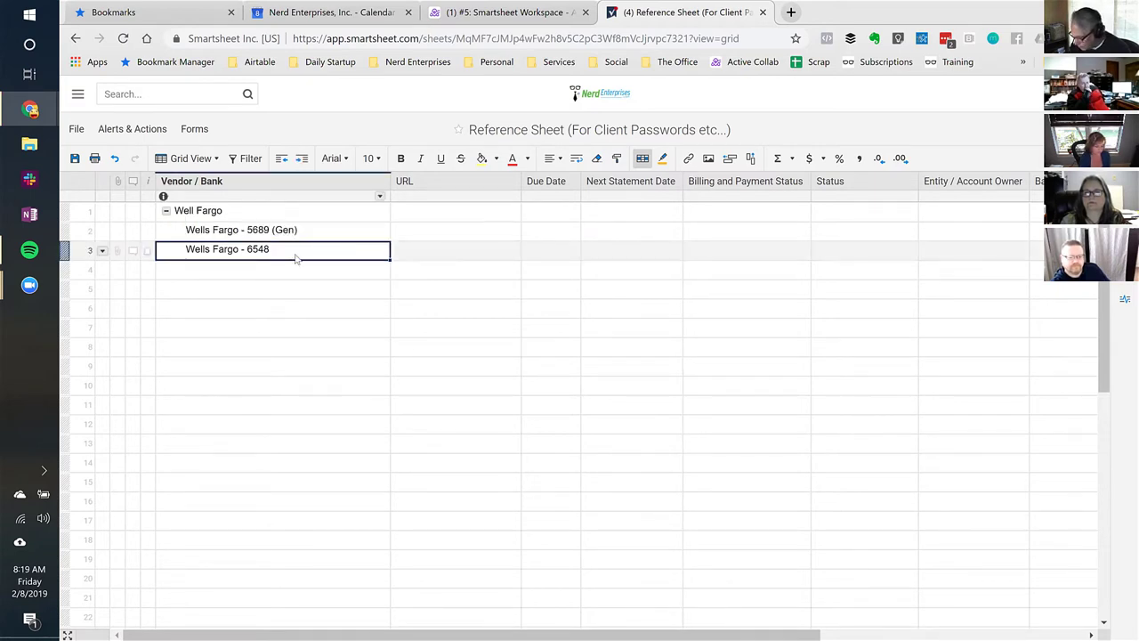
double_click(295, 252)
type("(Tr")
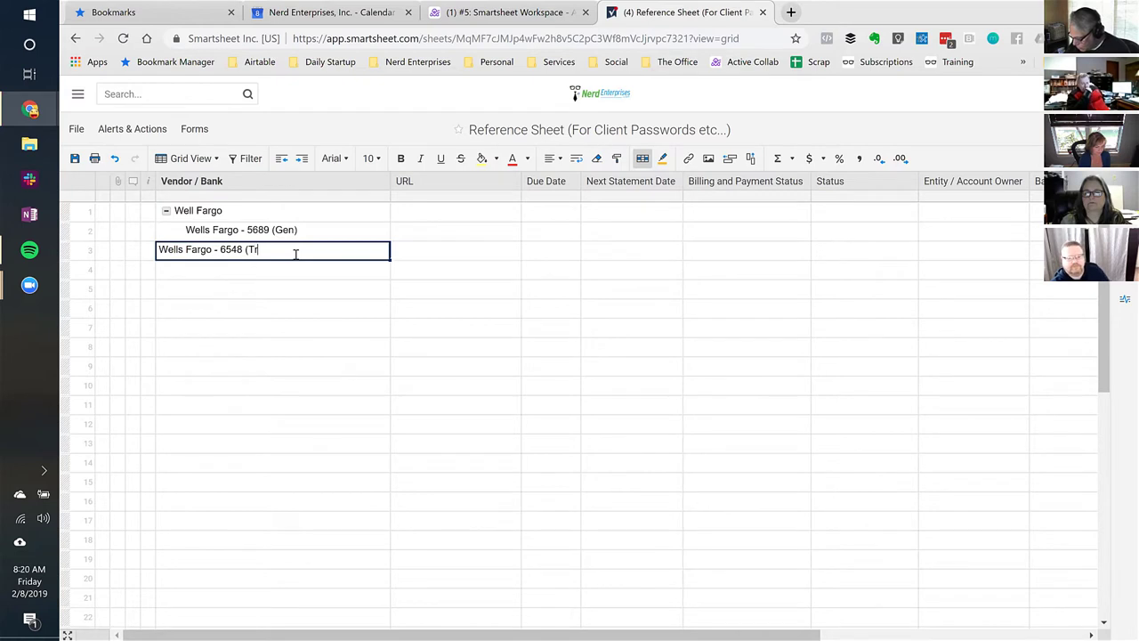
type("ust)")
key("Tab")
- Add Wells Fargo CC in row 4's Vendor/Bank cell
key("Up")
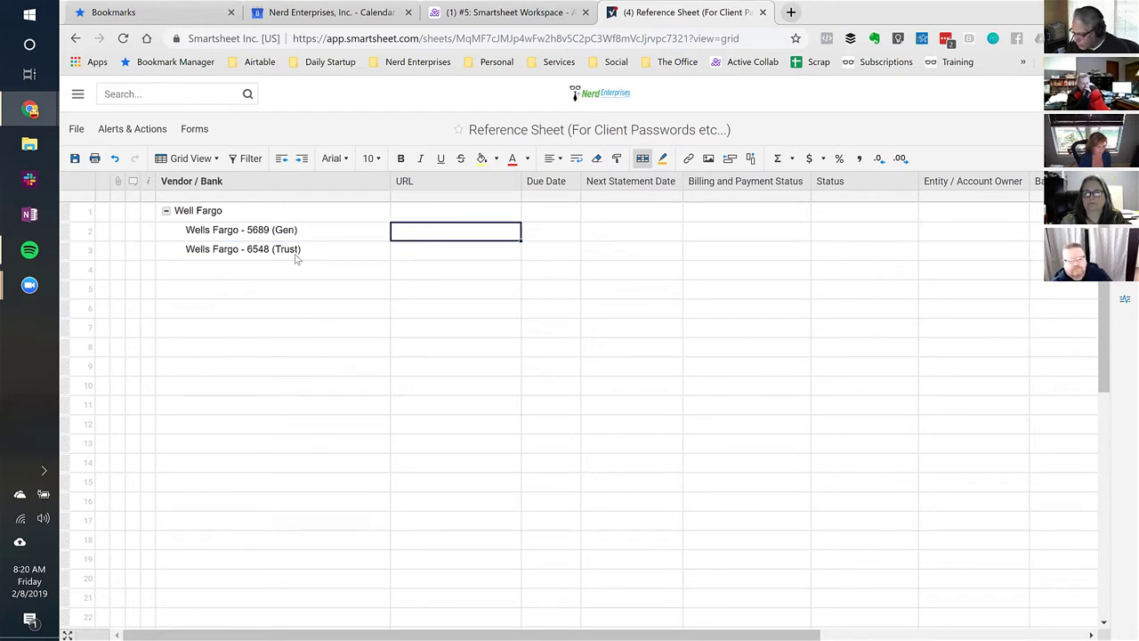
key("Up")
key("Left")
key("Right")
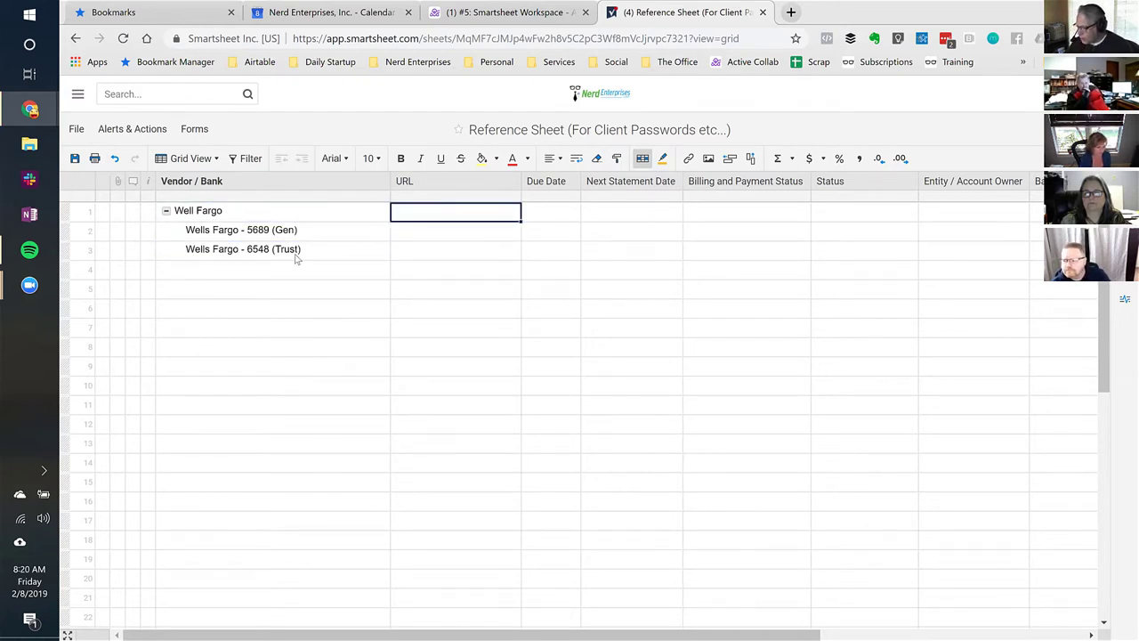
key("Down")
key("Down")
key("Left")
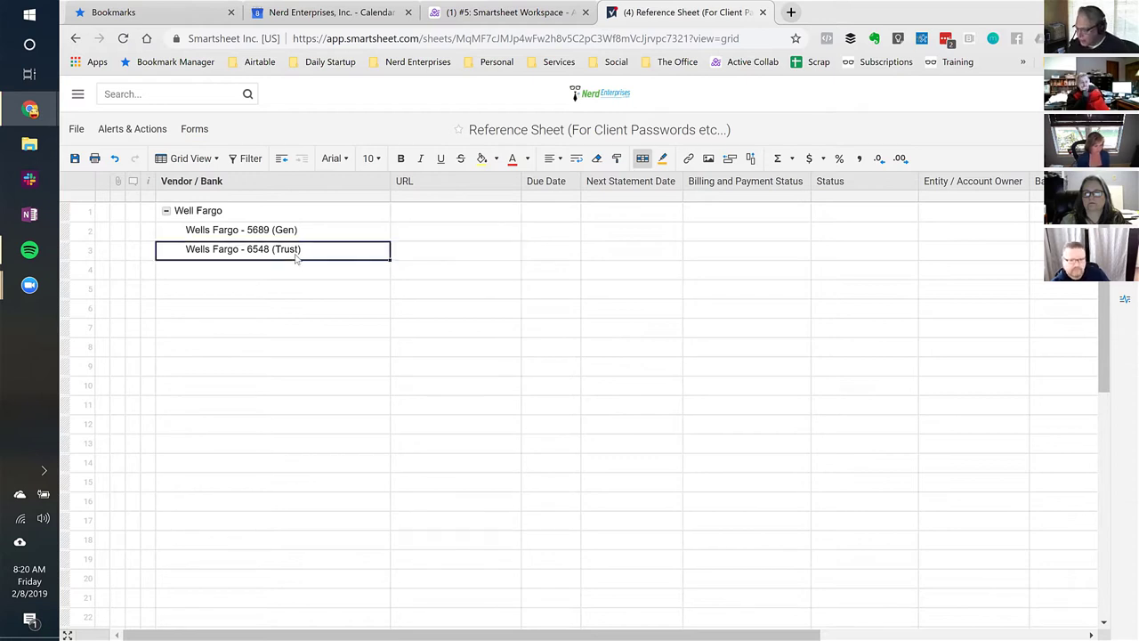
key("Down")
type("We")
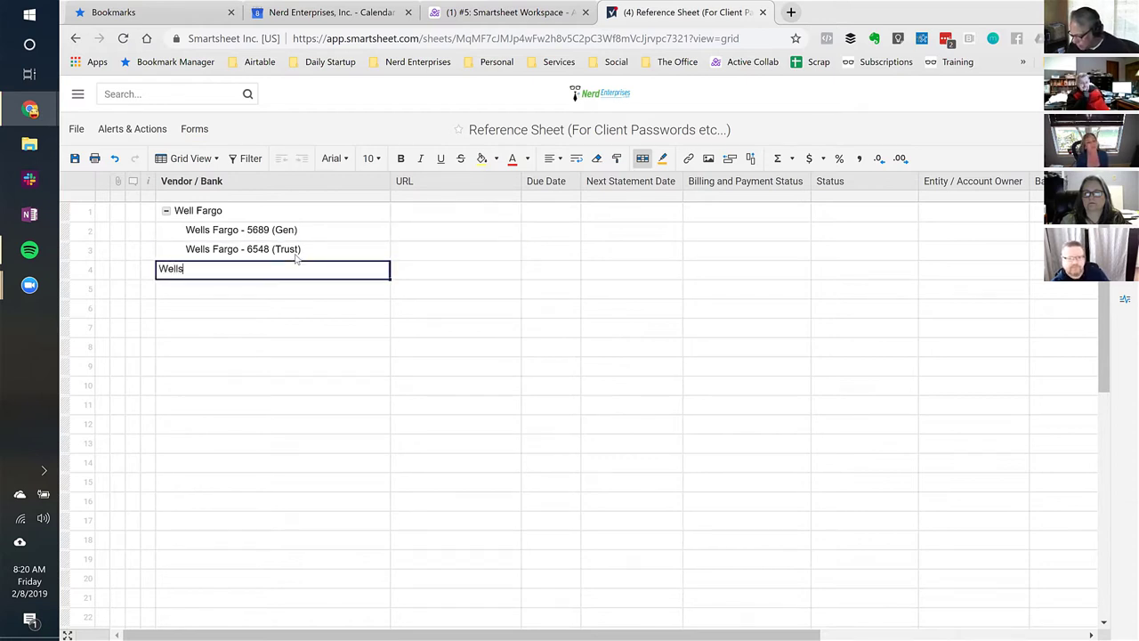
type("lls Fargo CC")
key("Tab")
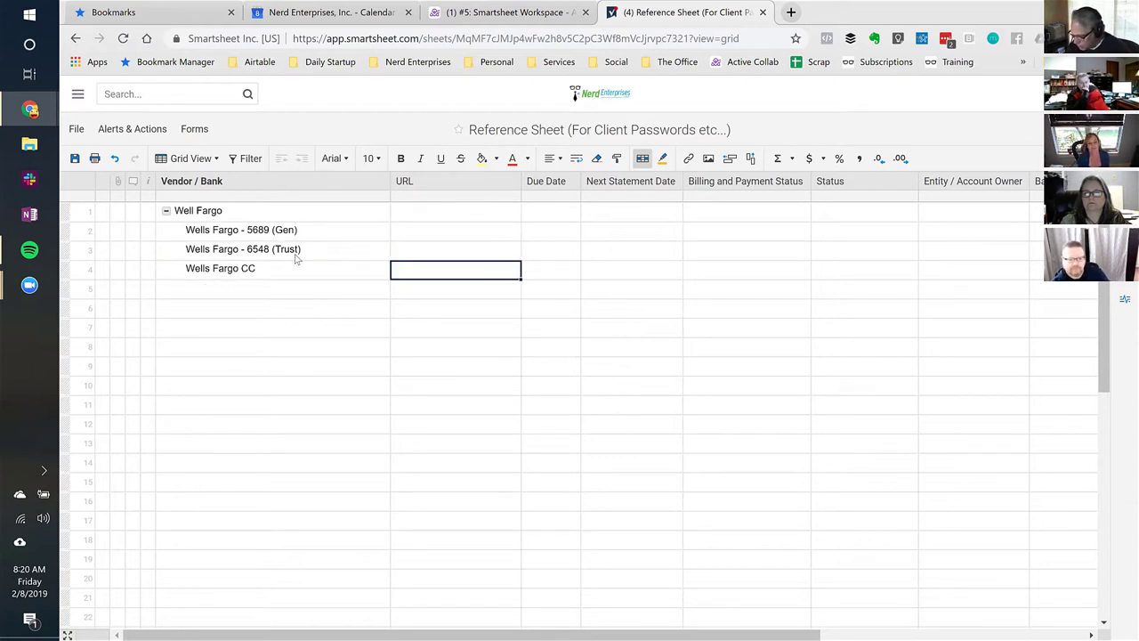
key("Left")
key("Tab")
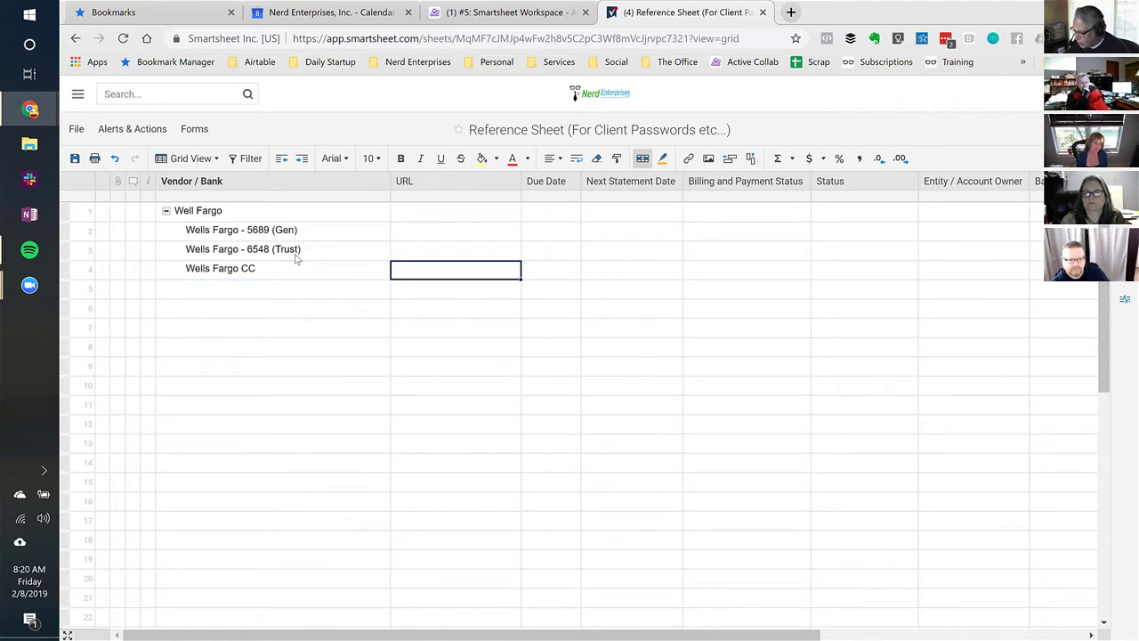
left_click(434, 214)
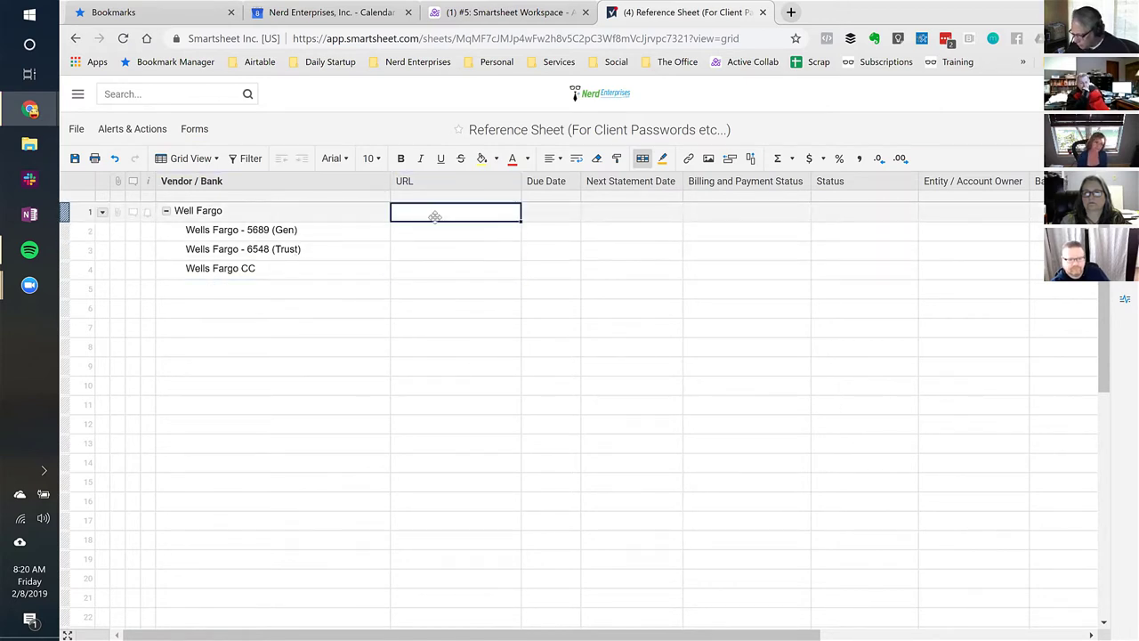
type("www.wells")
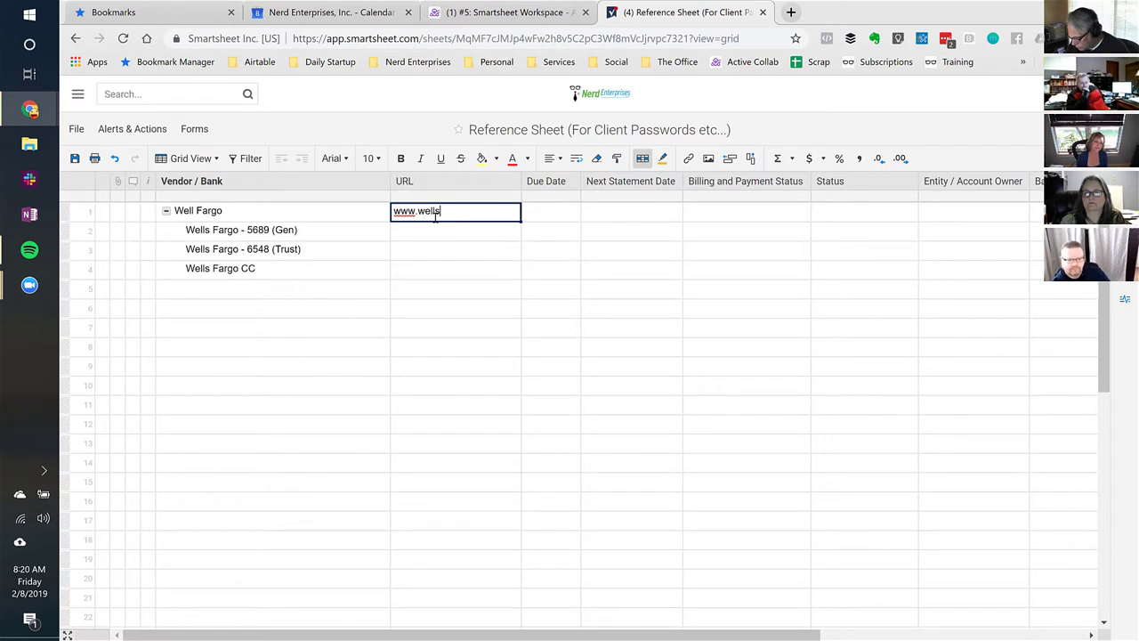
type("fargo.com")
key("Return")
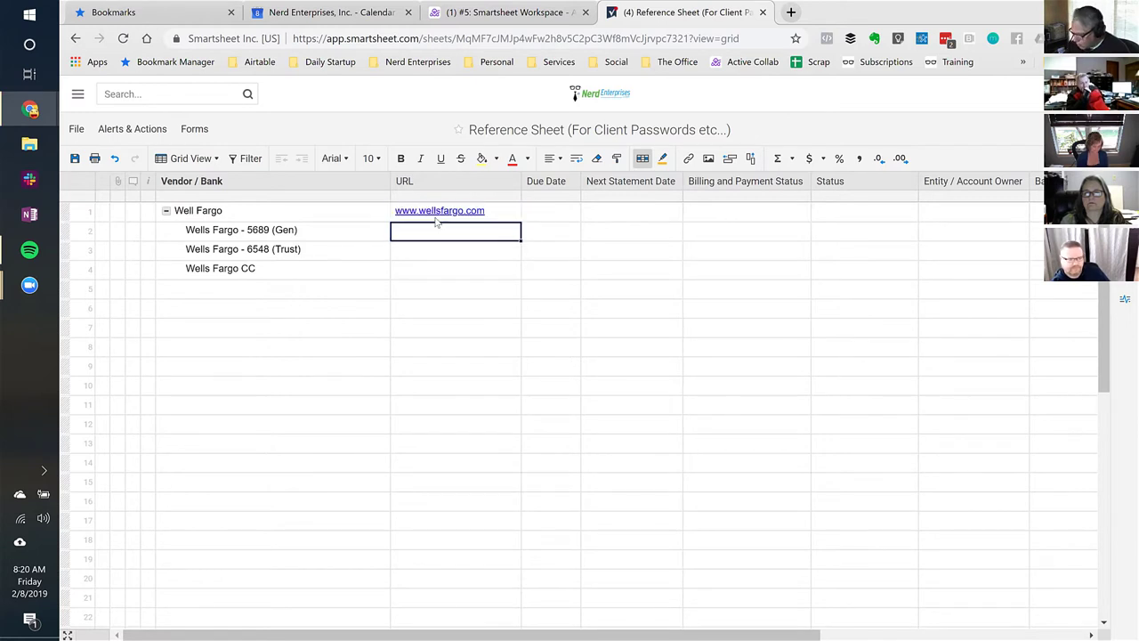
left_click(434, 211)
key("ctrl+c")
key("Down")
key("shift+Down")
key("shift+Down")
key("ctrl+v")
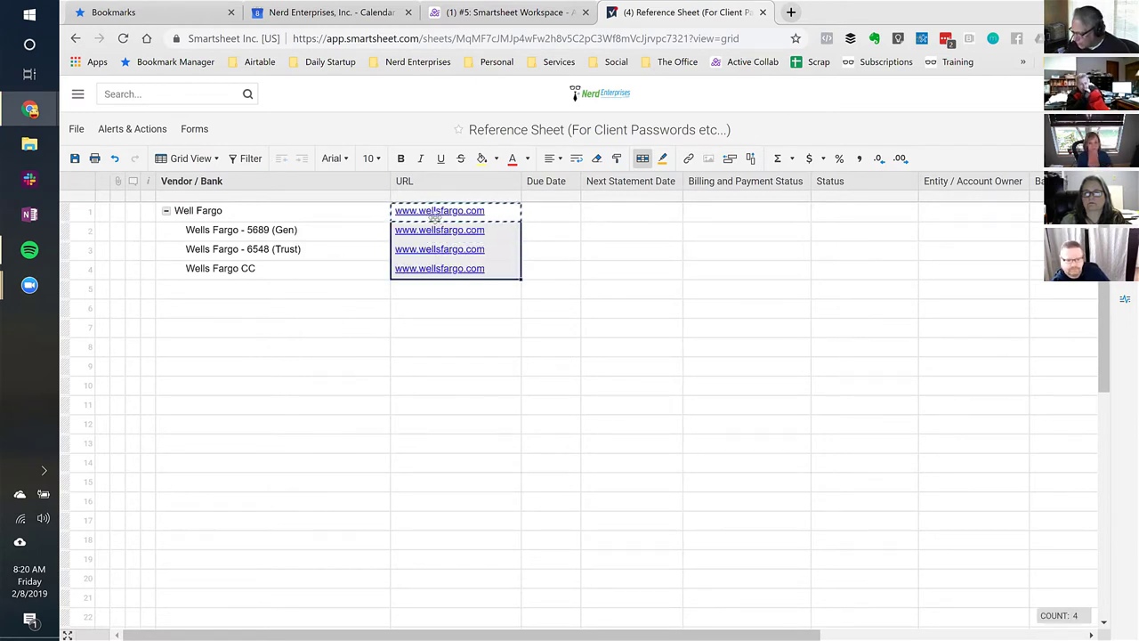
key("ctrl+s")
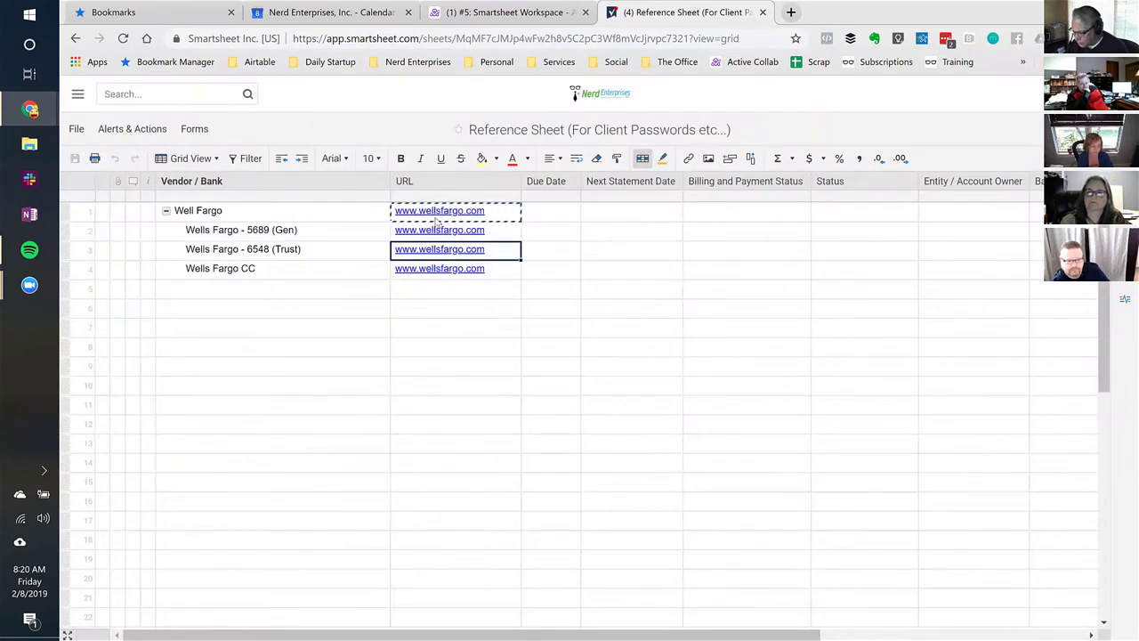
key("Escape")
key("Down")
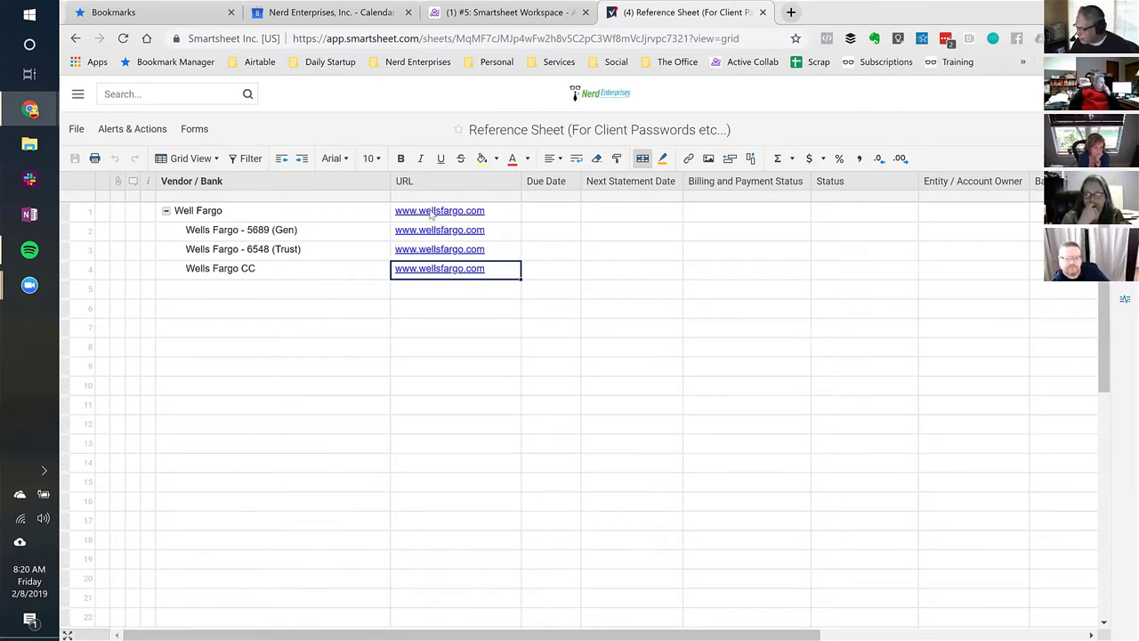
- Check the Wells Fargo link, select Wells Fargo CC, then go to the '#5: Smartsheet Workspace' tab
left_click(431, 213)
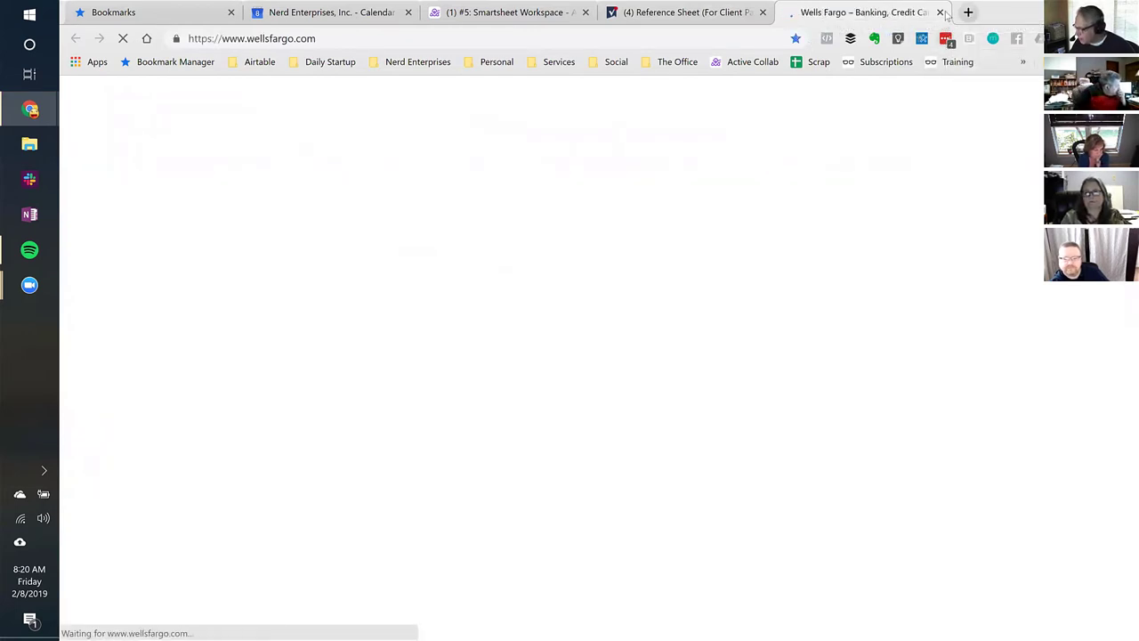
left_click(940, 12)
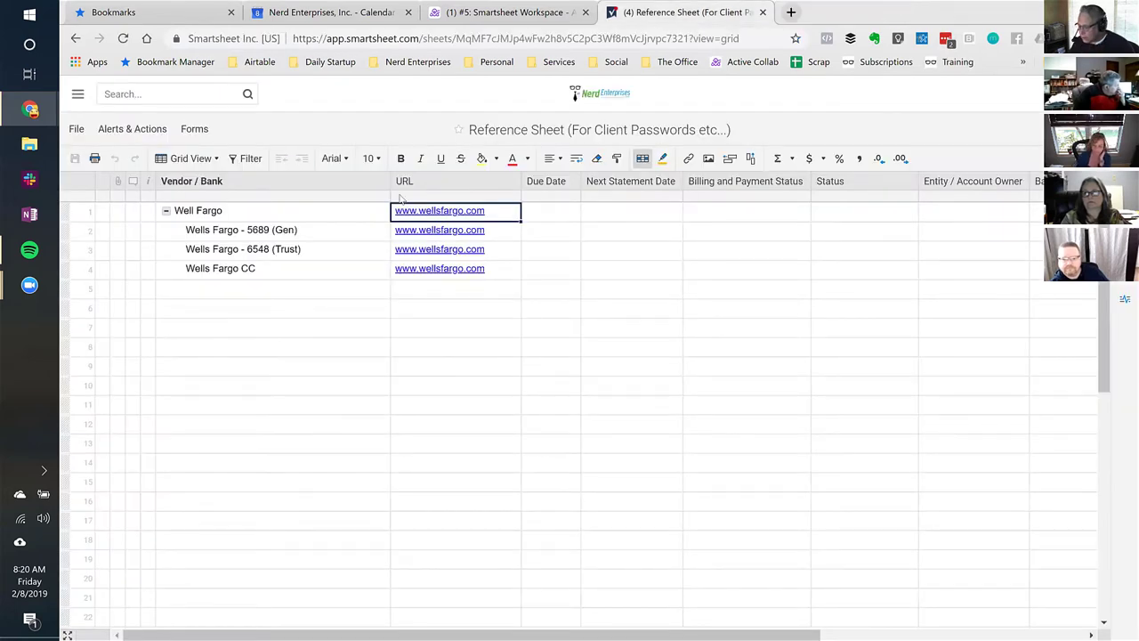
left_click(240, 267)
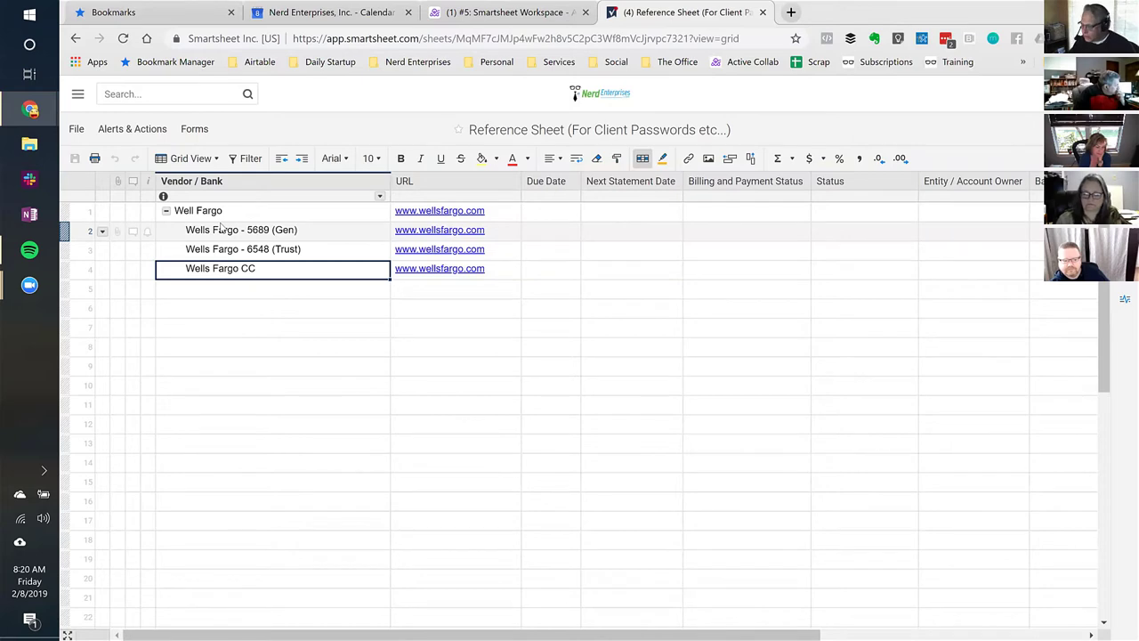
left_click(528, 18)
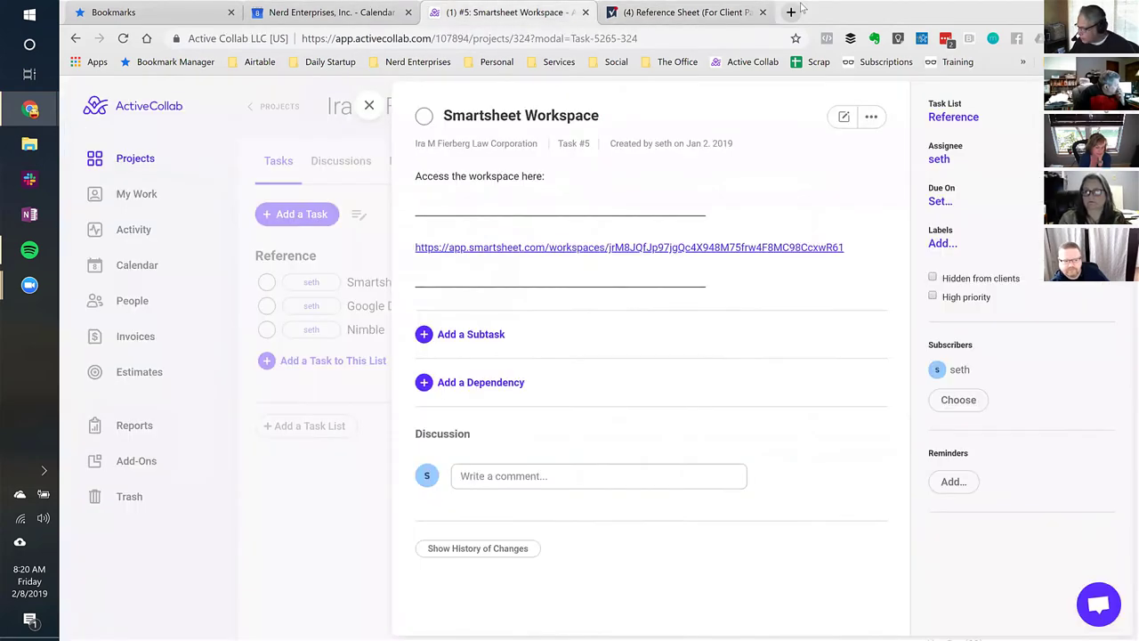
- Open a new blank browser tab, then return to the Reference Sheet tab
left_click(790, 13)
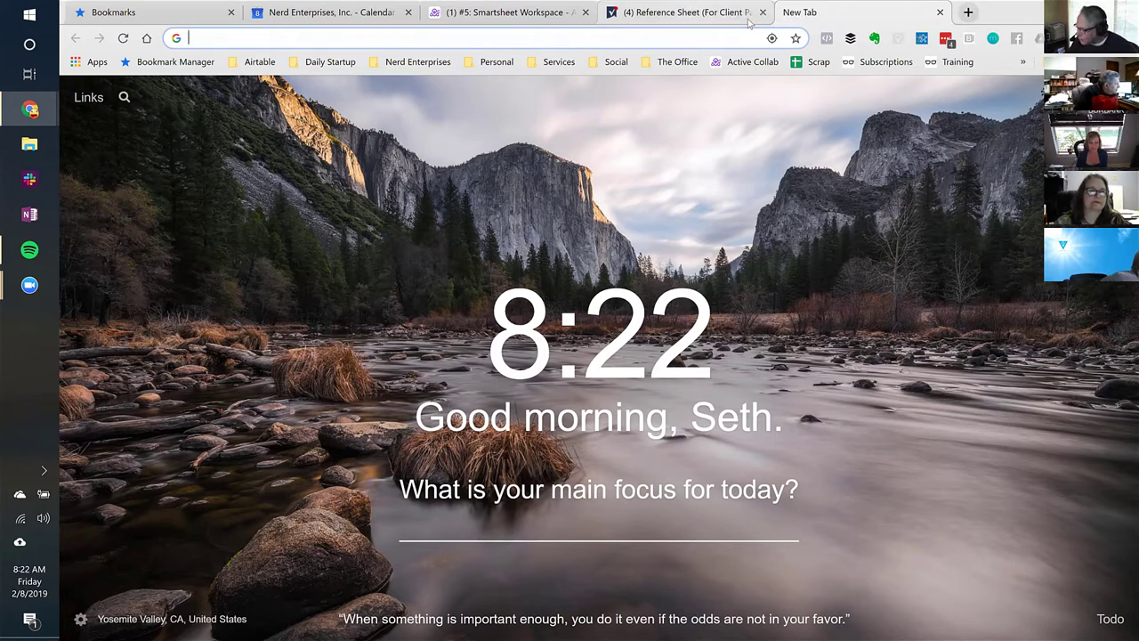
left_click(728, 12)
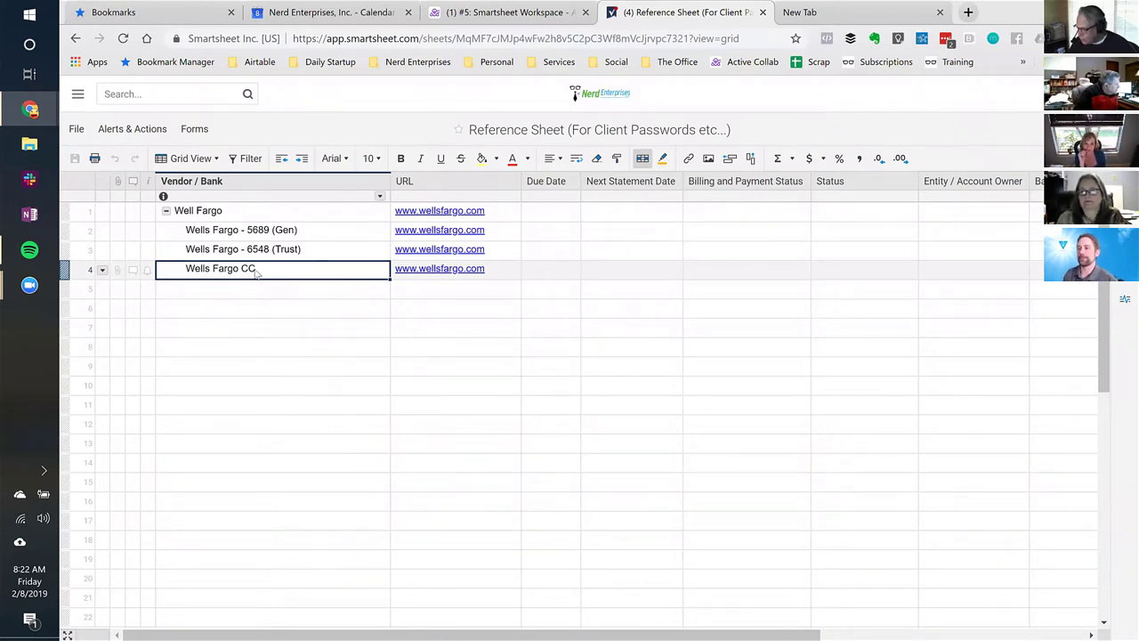
- Select the Due Date cell for Wells Fargo - 5689 (Gen), then bring up Windows Task View
left_click(552, 229)
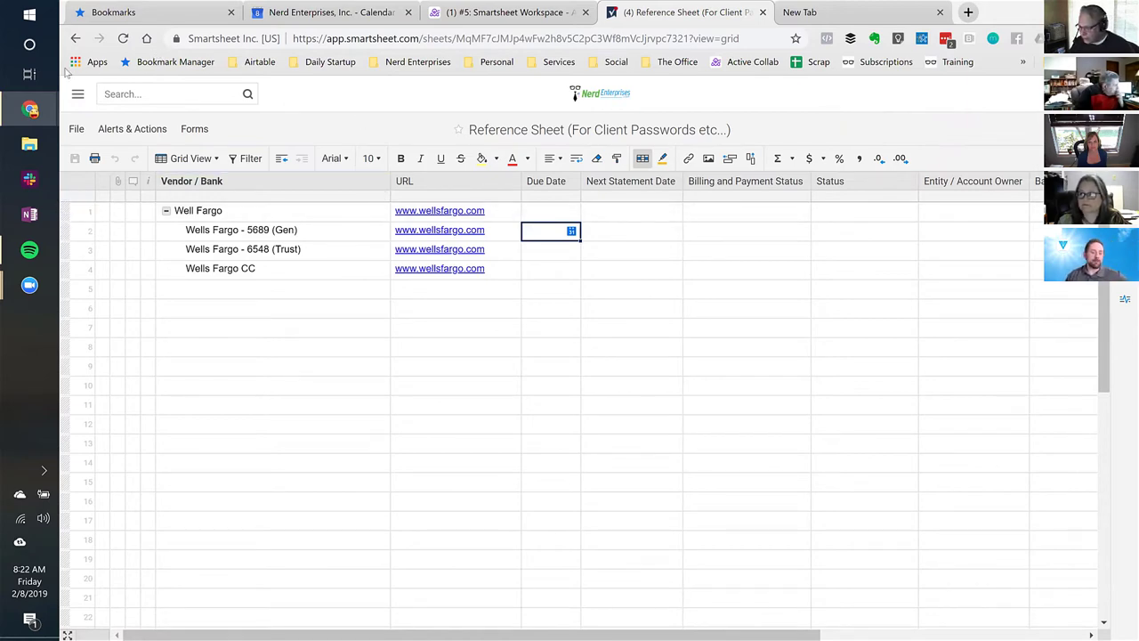
left_click(29, 74)
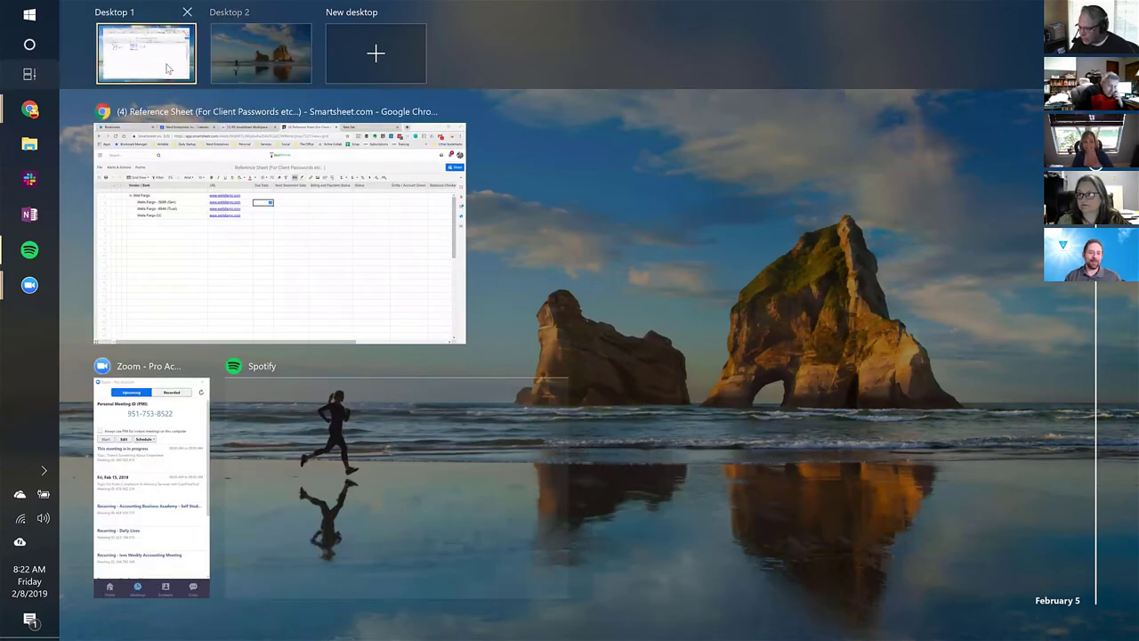
- Switch back to Desktop 1, where the Smartsheet Reference Sheet is open
left_click(168, 69)
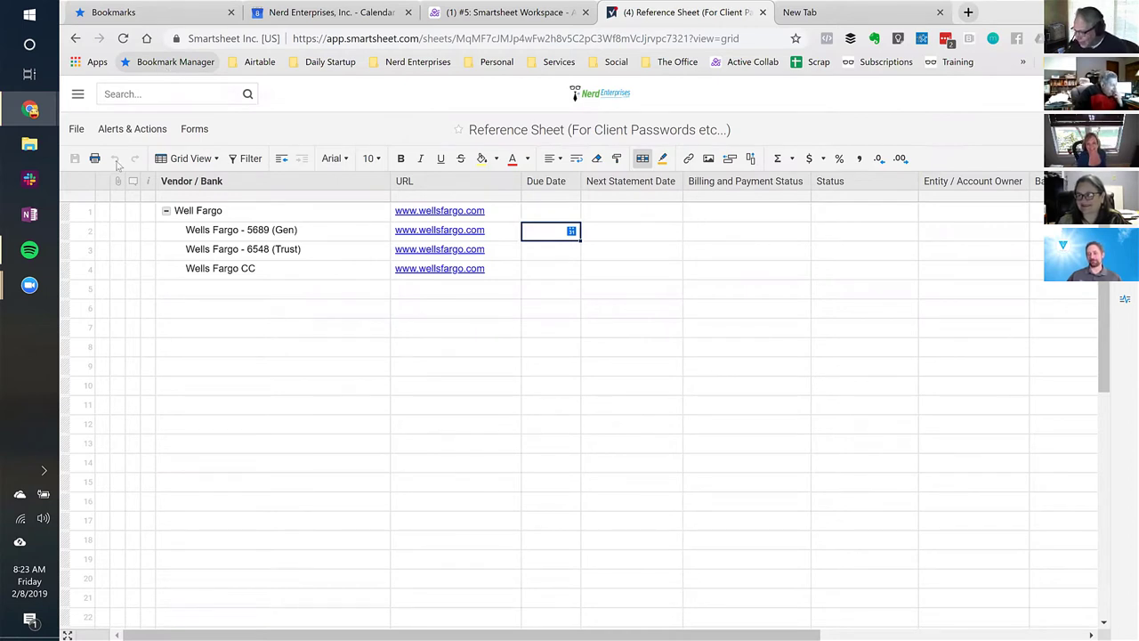
left_click(623, 270)
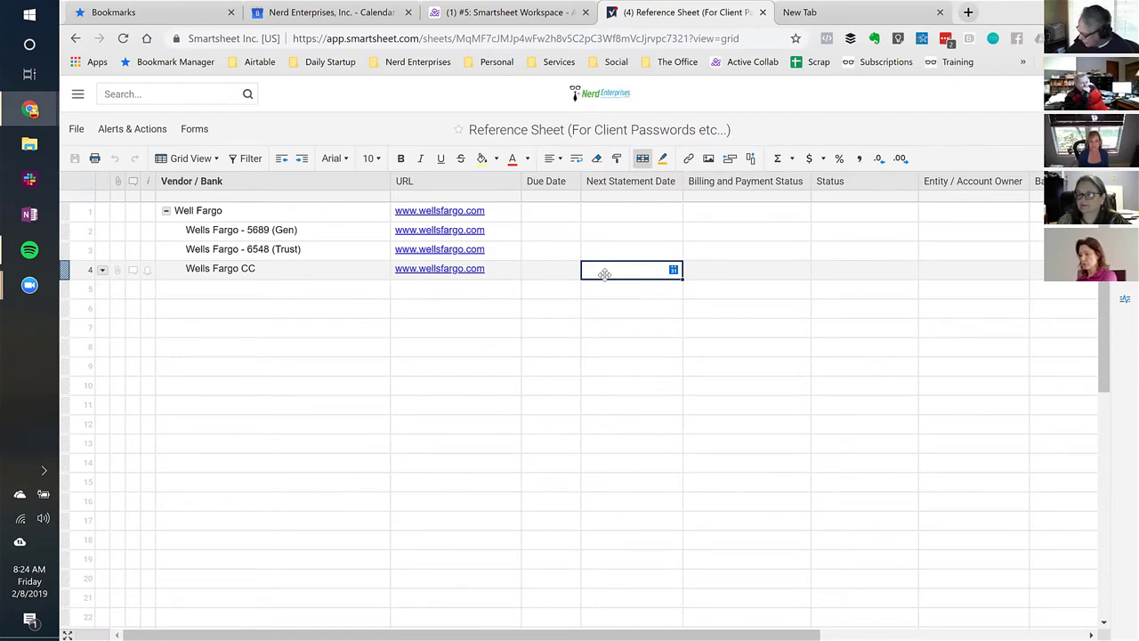
- Enter 2/13/19 as the Wells Fargo CC Next Statement Date, then select its Vendor/Bank cell
type("2/13")
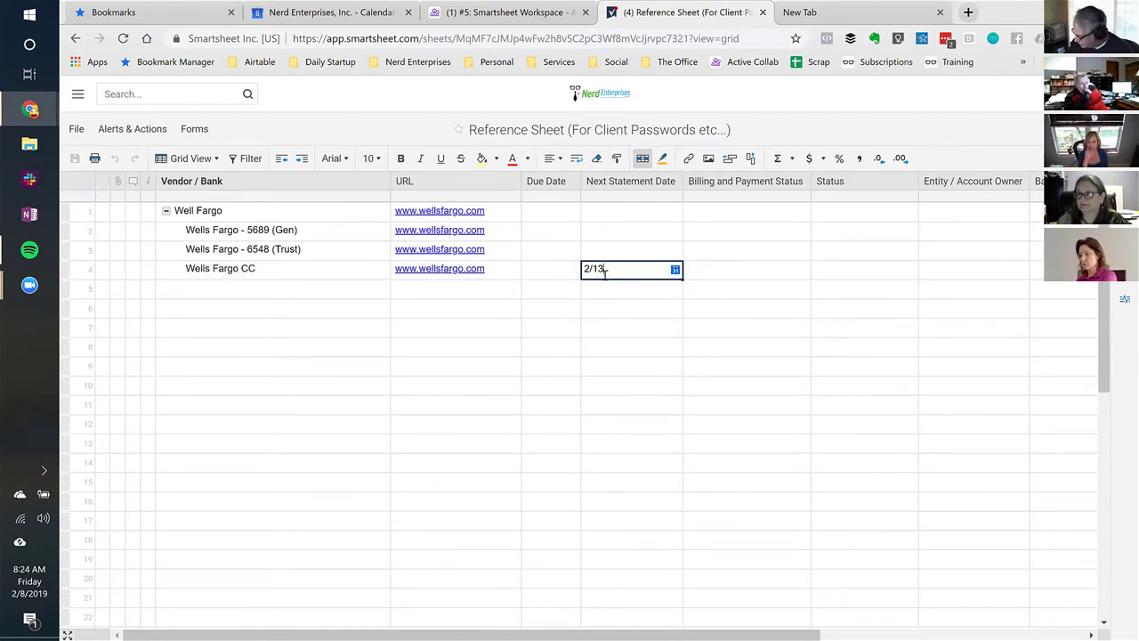
type("/19")
key("Tab")
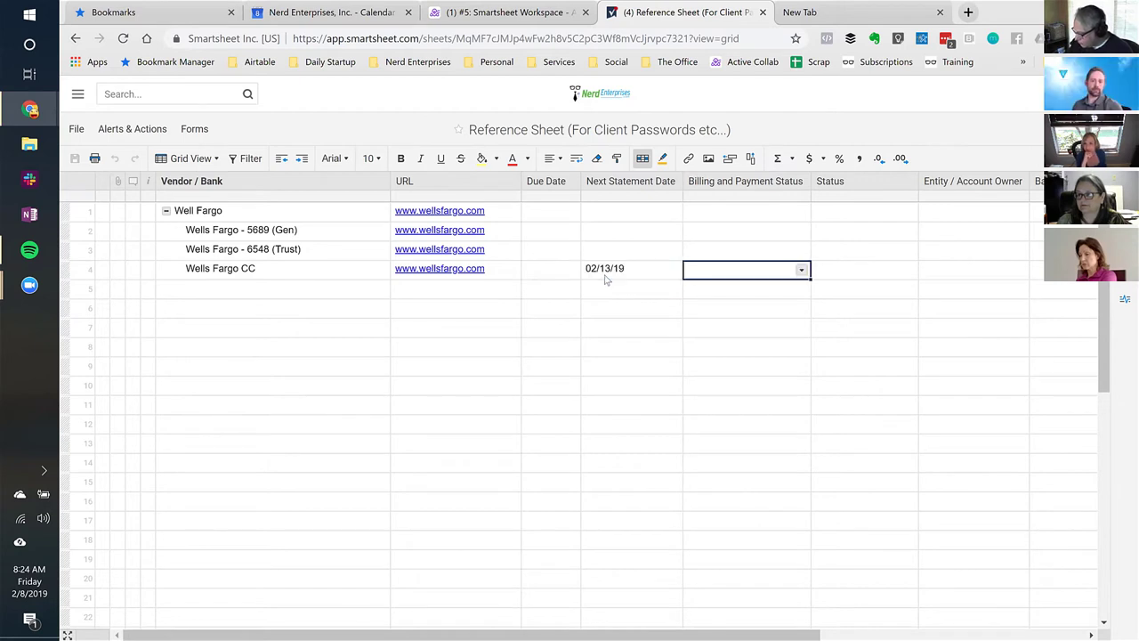
left_click(605, 274)
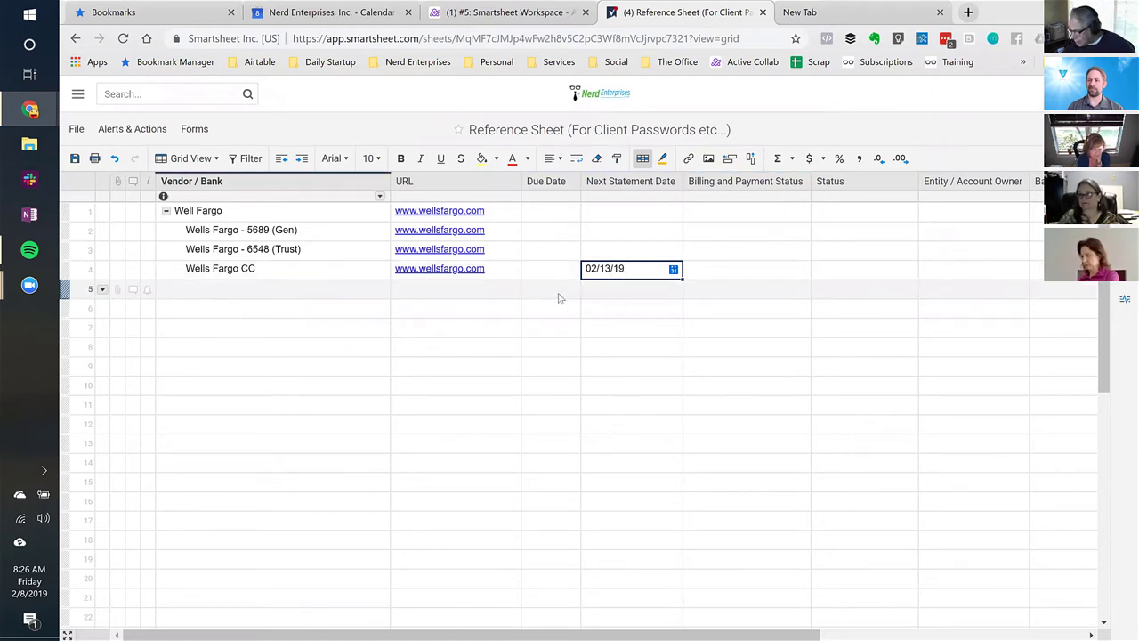
left_click(257, 270)
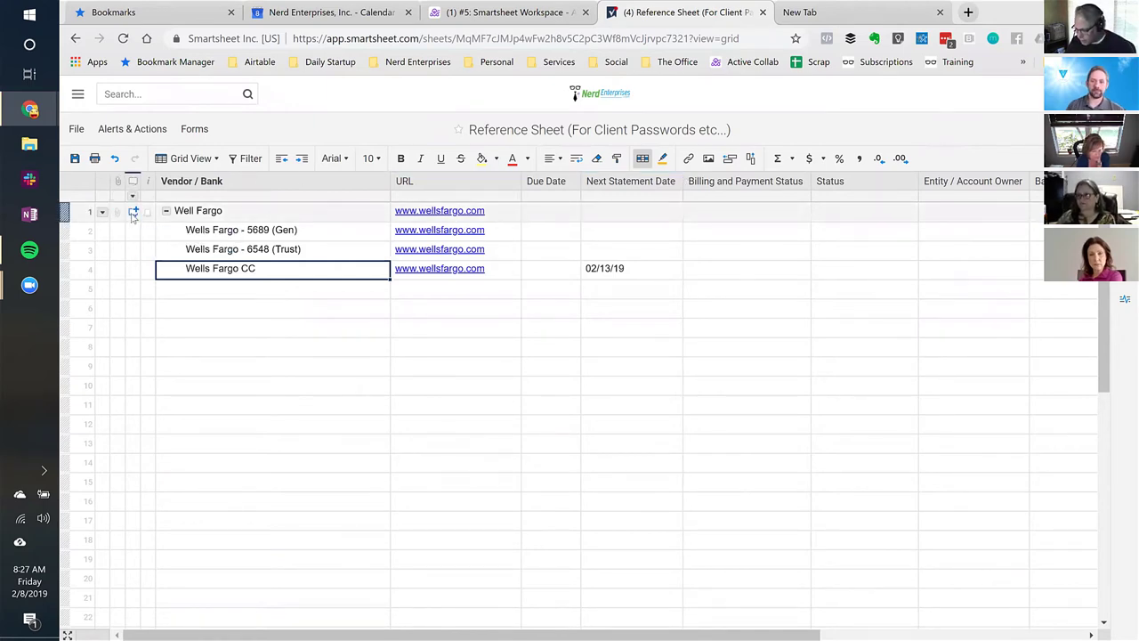
- Post a row comment with 'UN:' and 'PW:' lines giving the login username and password
left_click(133, 212)
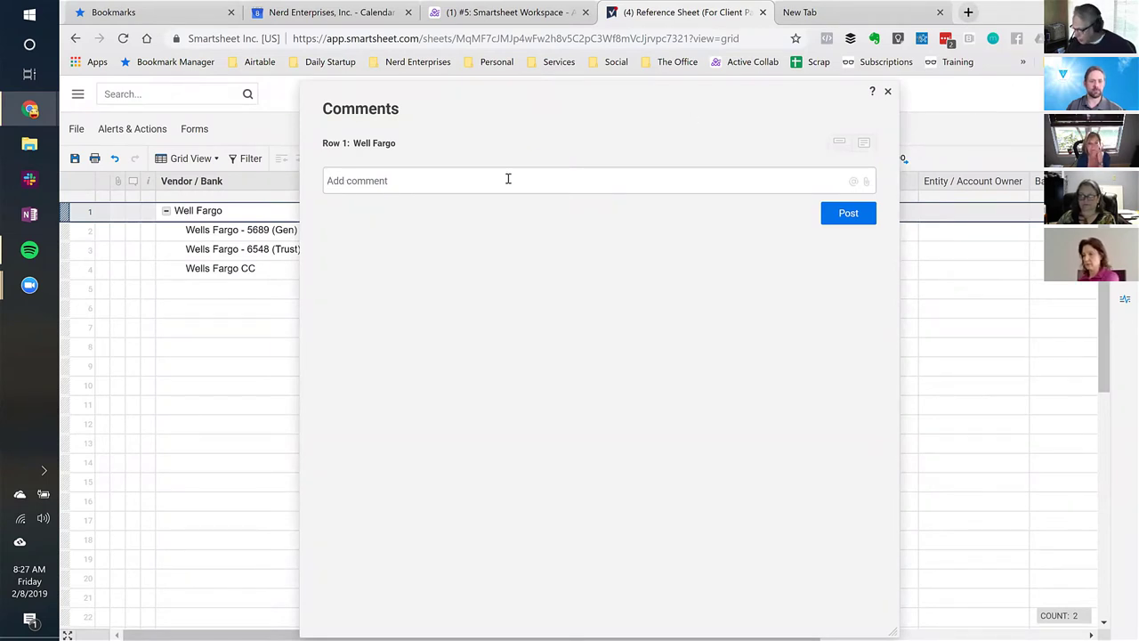
type("U")
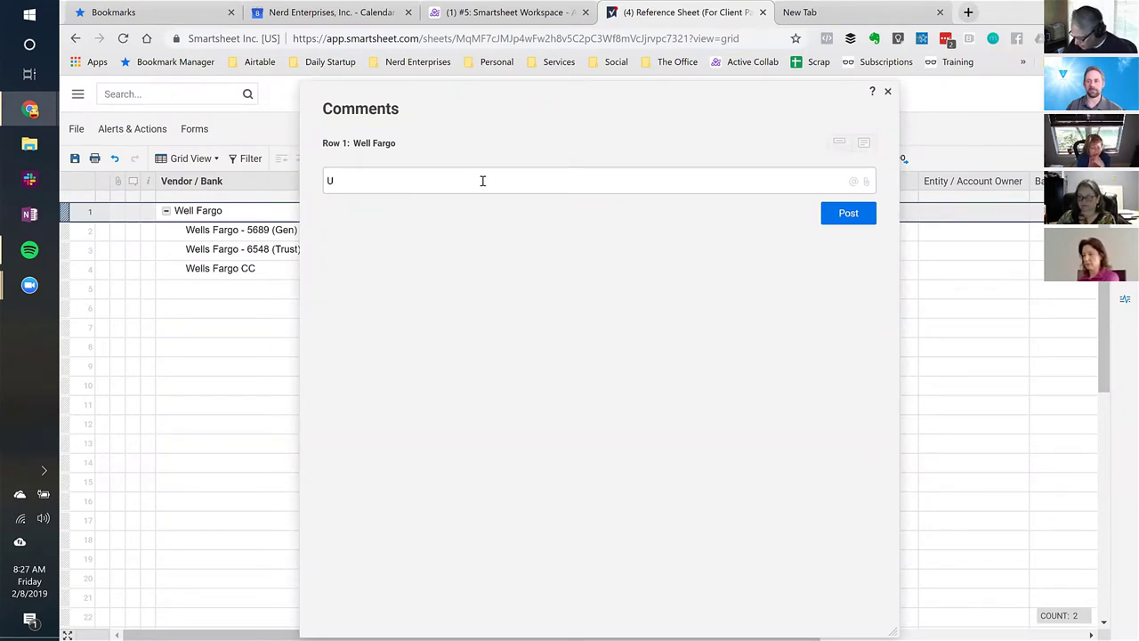
type("N")
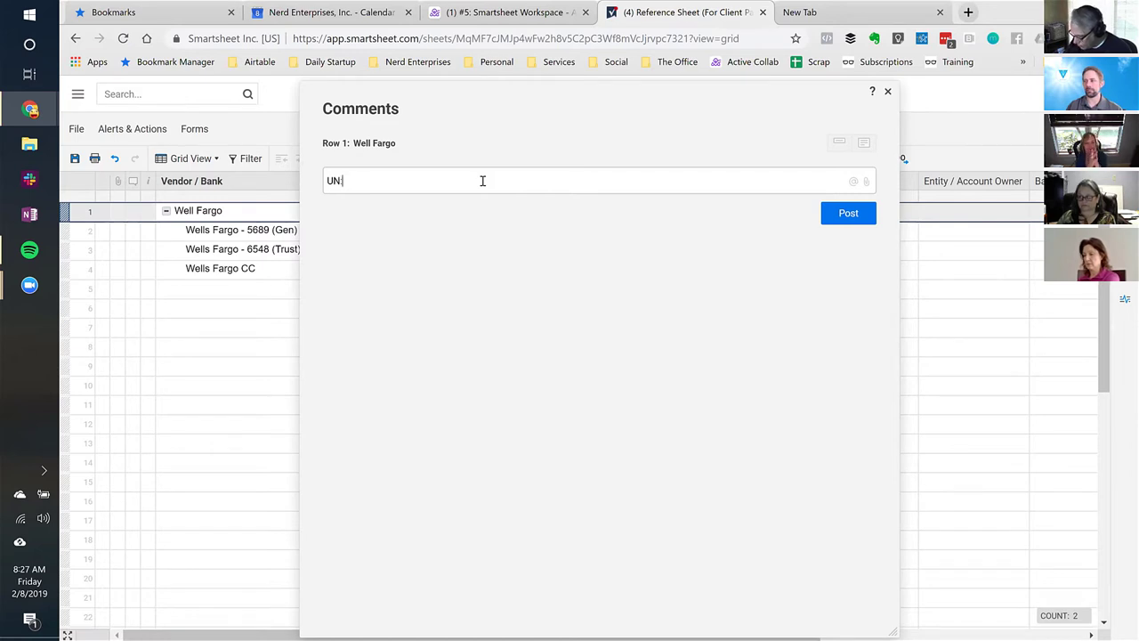
type(":")
key("Return")
type("Love")
key("Return")
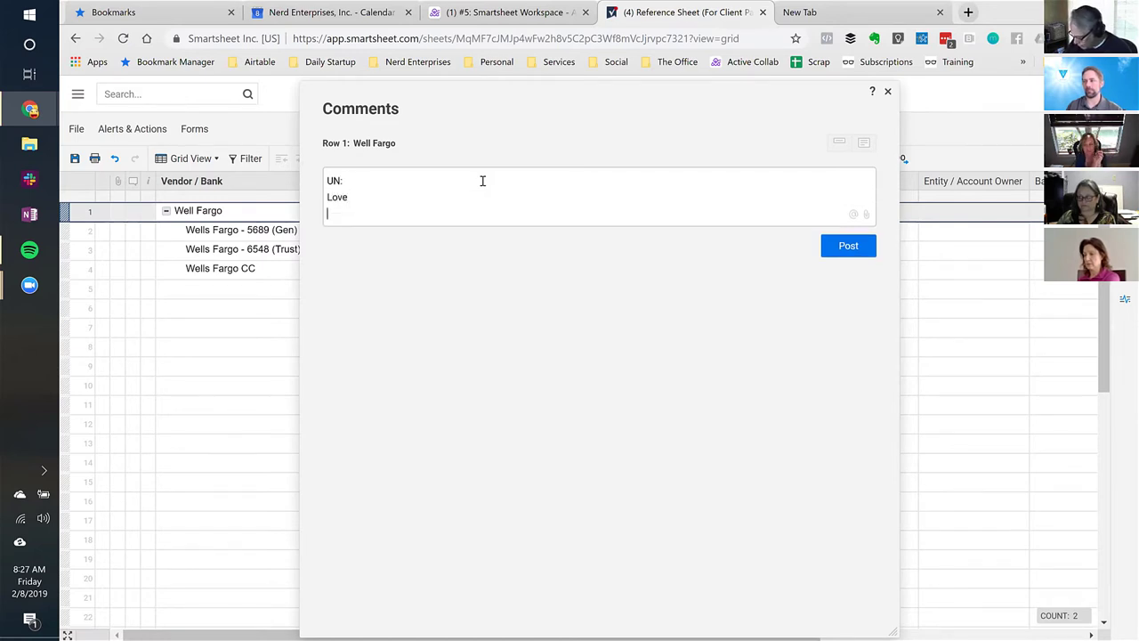
key("Return")
type("PW:")
key("Return")
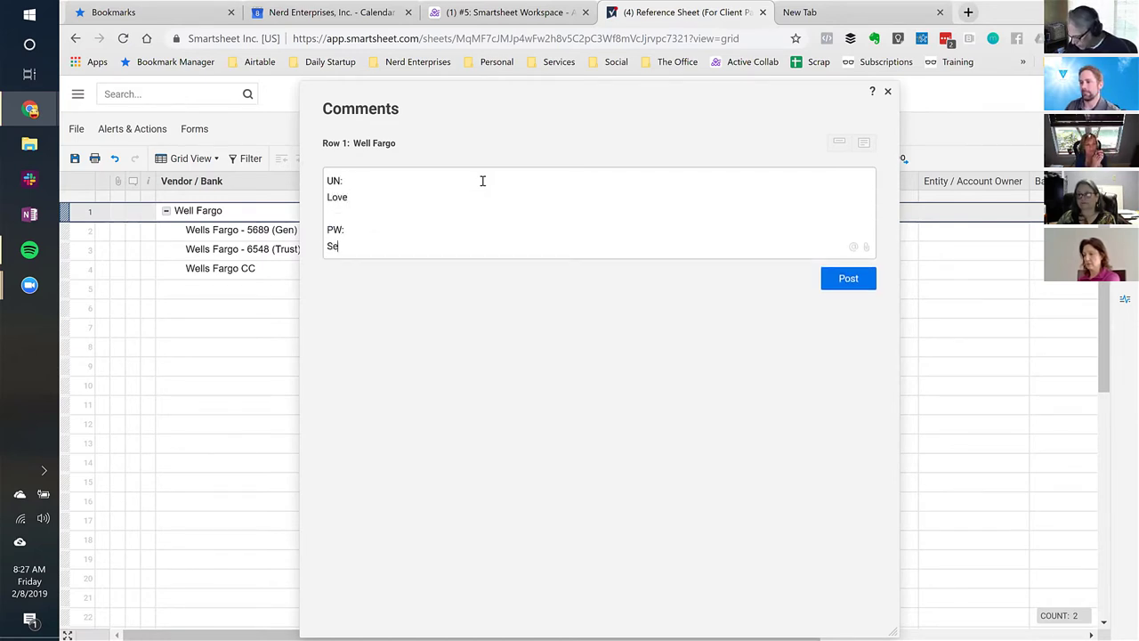
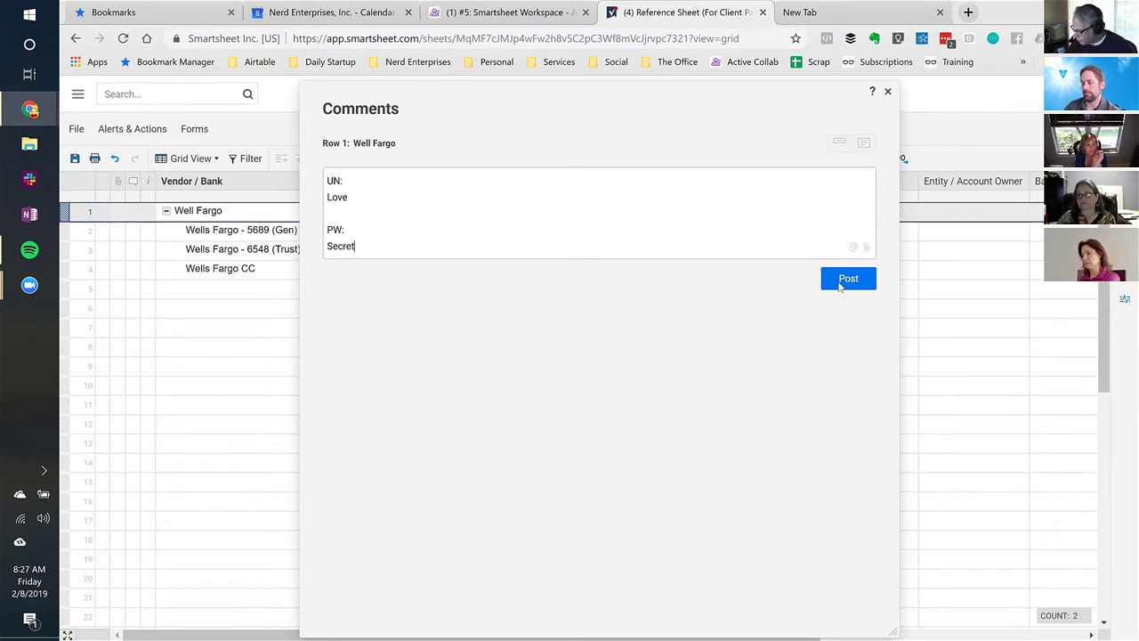
left_click(845, 279)
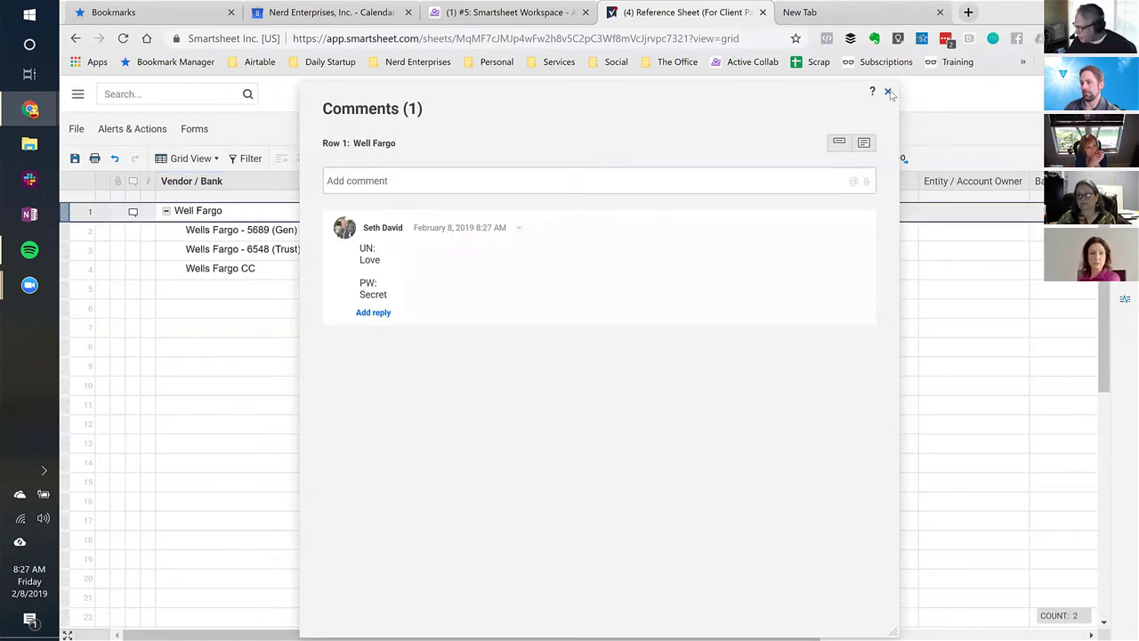
left_click(888, 93)
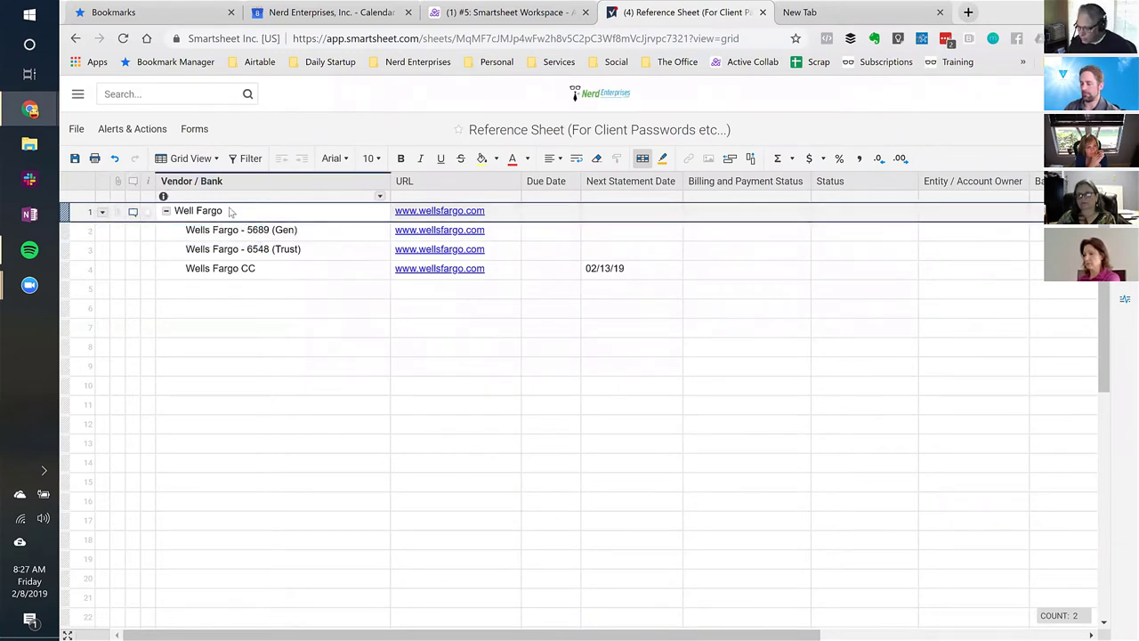
left_click(222, 232)
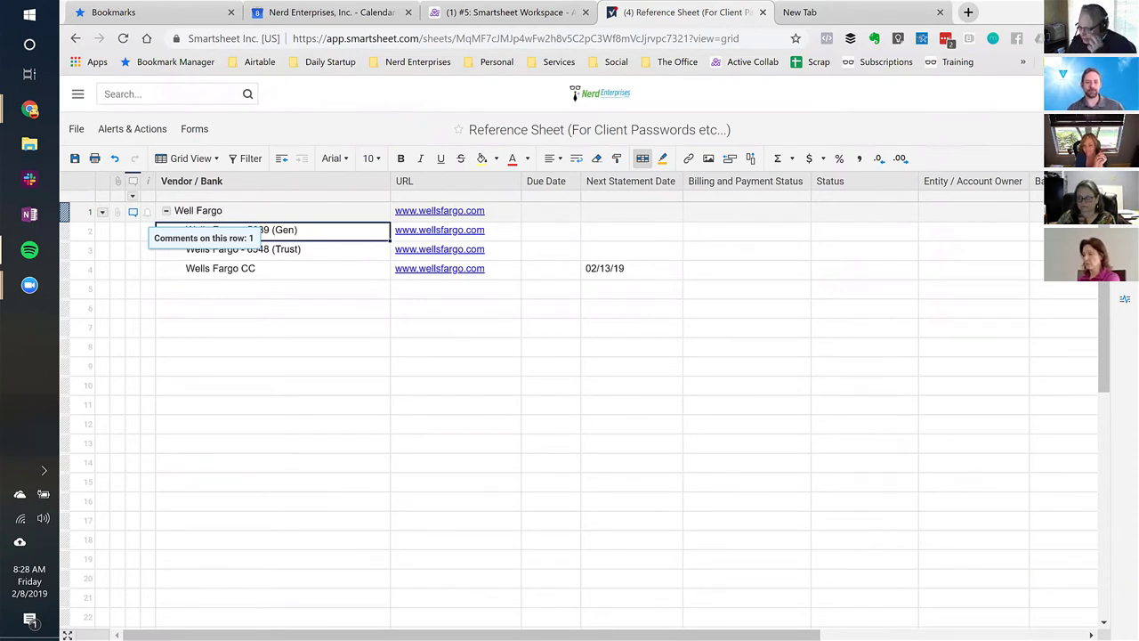
left_click(251, 276)
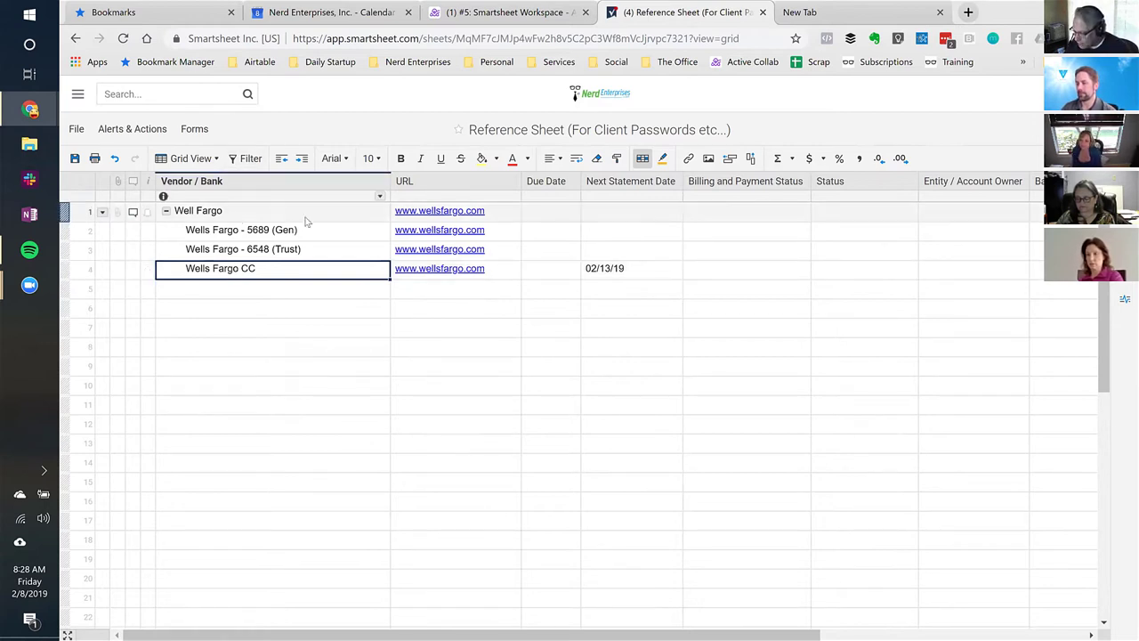
left_click(265, 218)
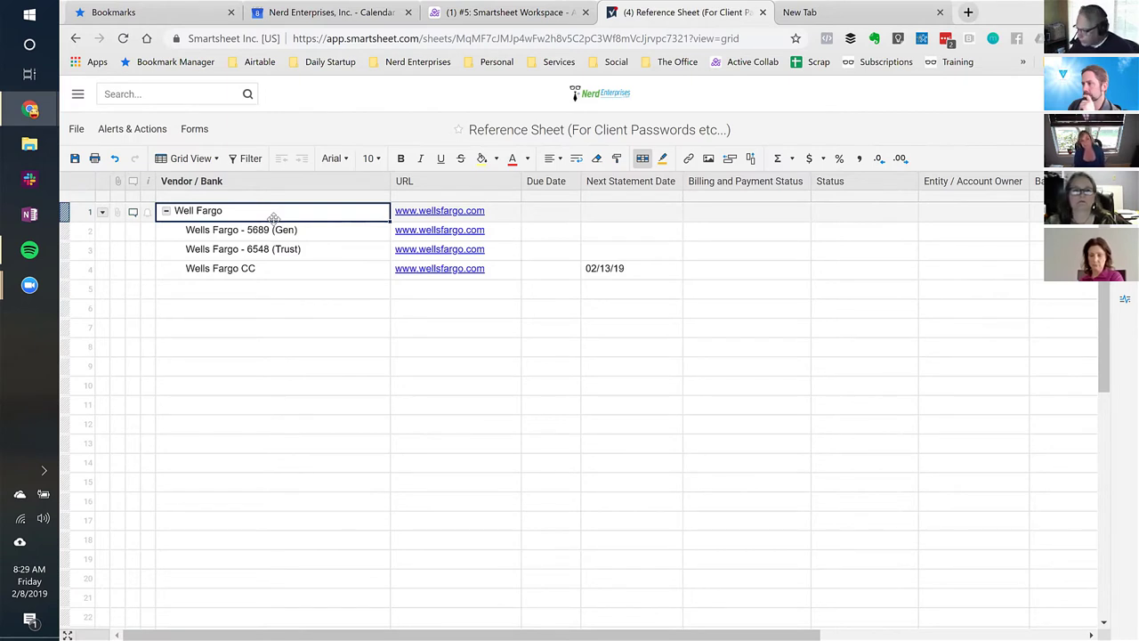
- Enter 2-28/19 as the Wells Fargo CC Due Date, shown as 02/28/19, and check both dates
left_click(605, 270)
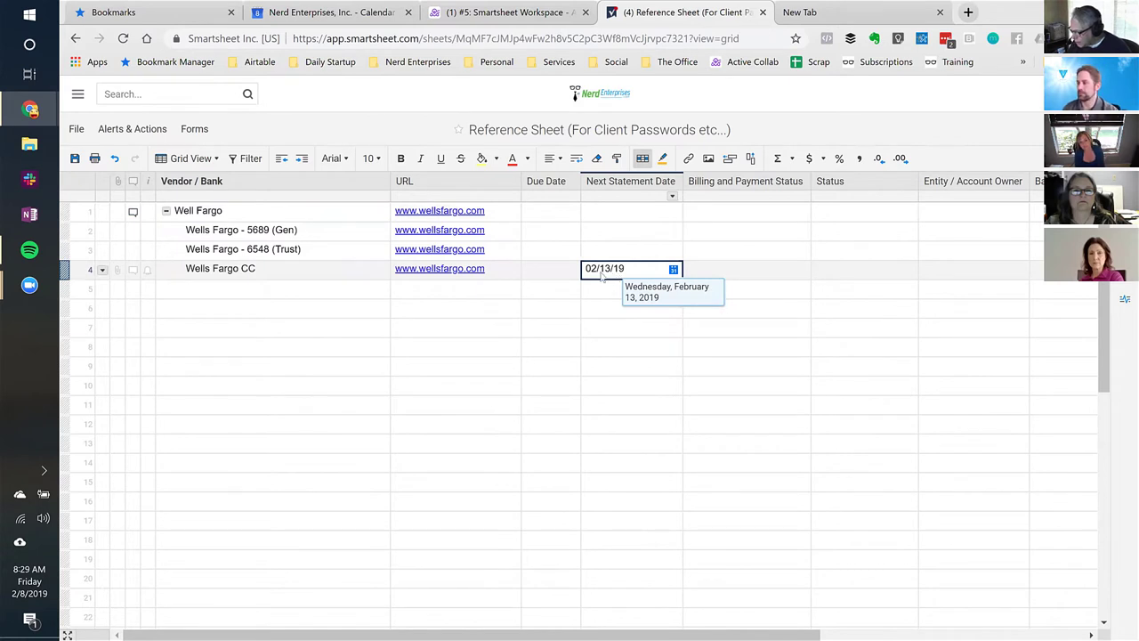
left_click(537, 274)
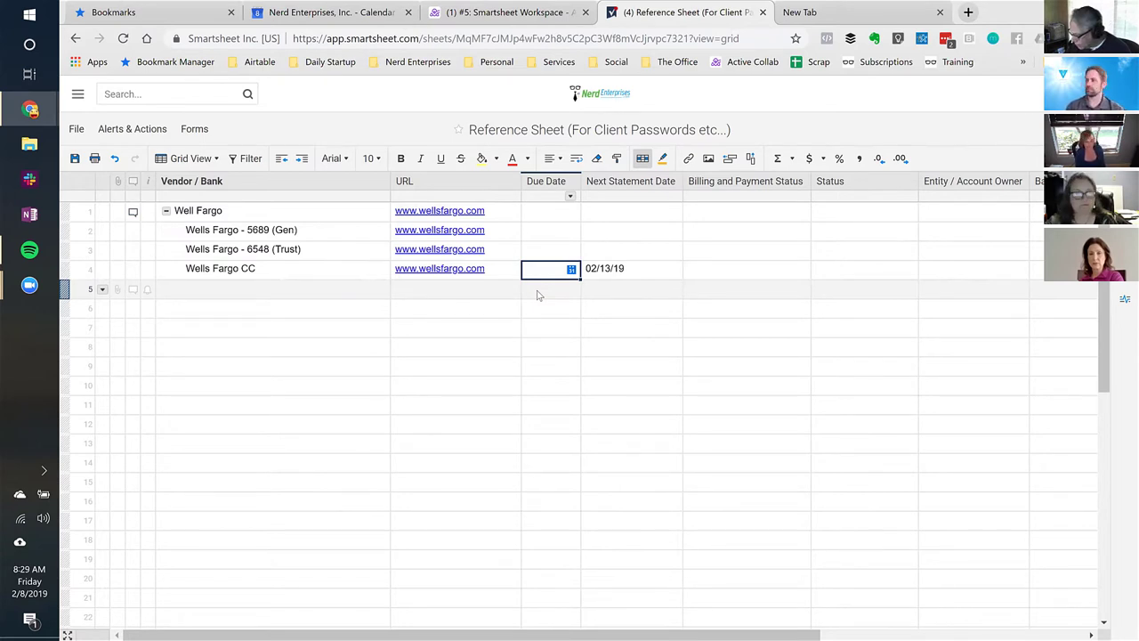
type("2-")
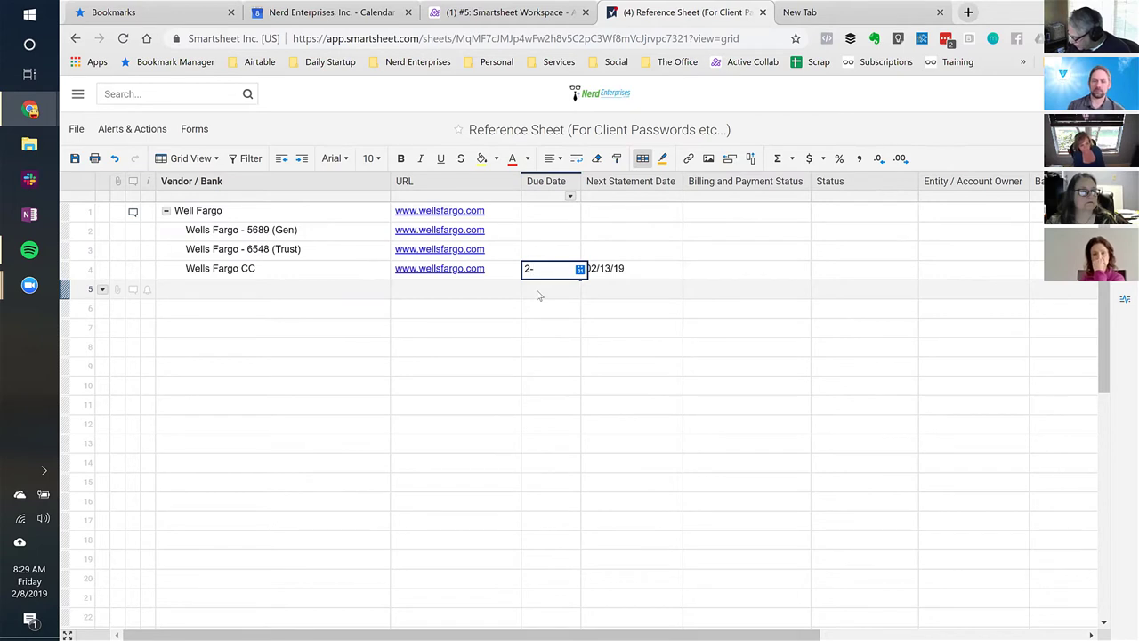
type("28/19")
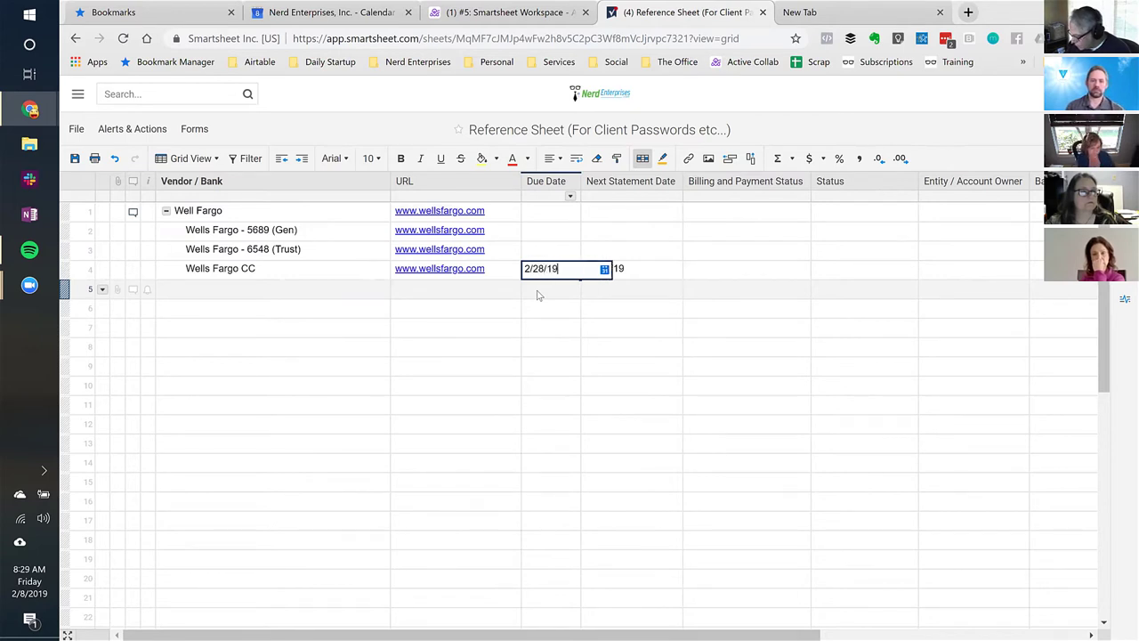
key("Tab")
key("Tab")
key("shift+Tab")
key("shift+Tab")
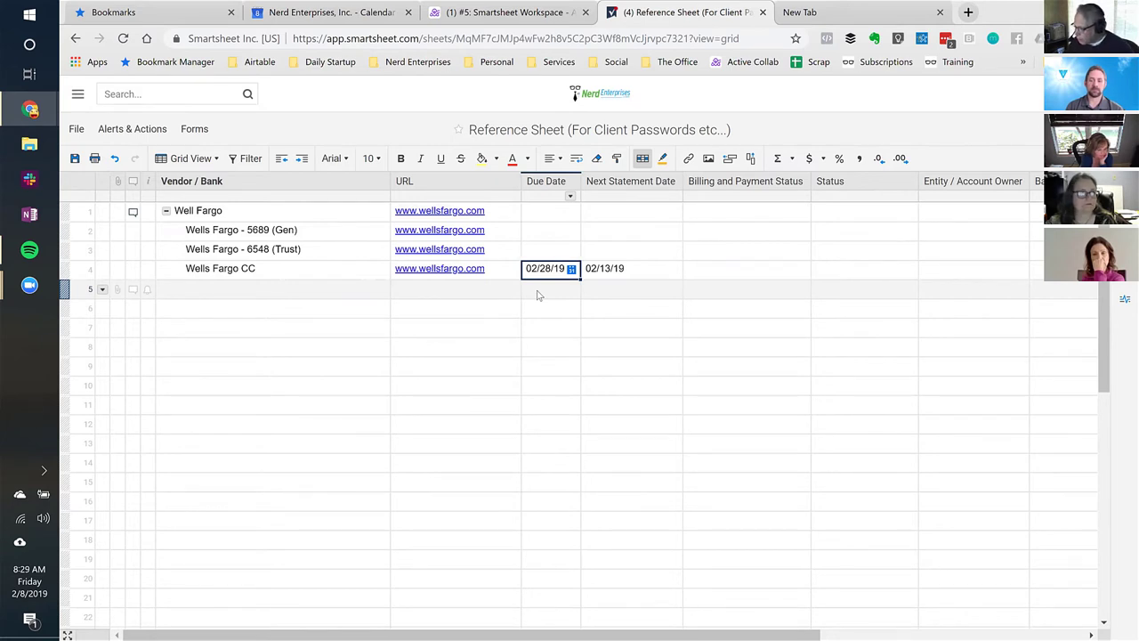
key("Tab")
key("shift+Tab")
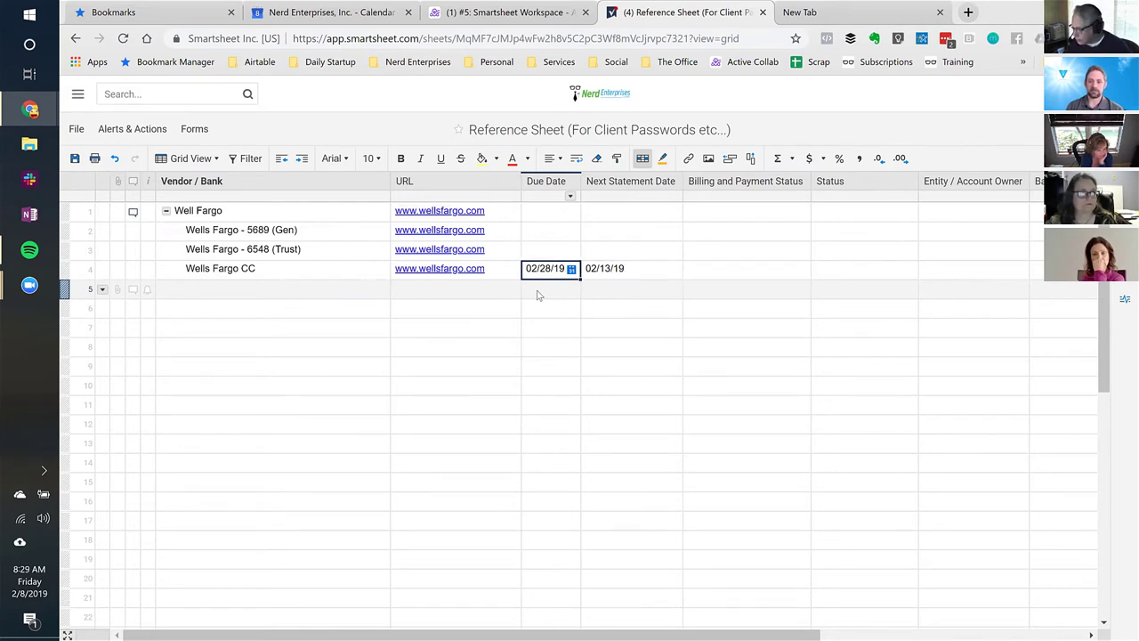
key("Tab")
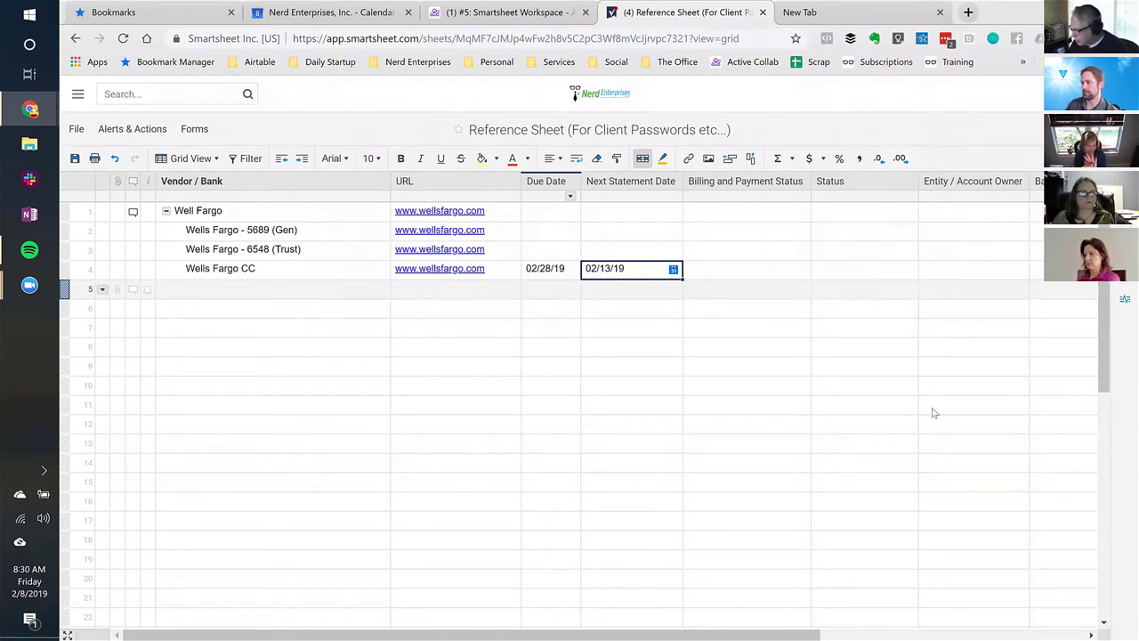
- Set Billing and Payment Status to Manual Pay, replacing an initial Autopay choice
left_click(709, 272)
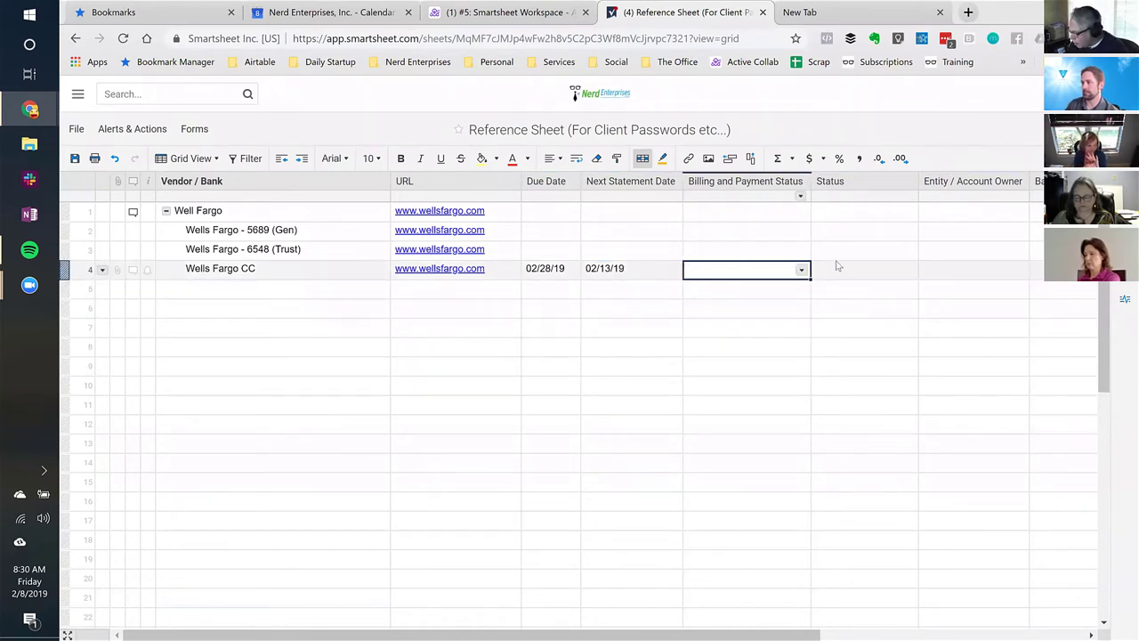
left_click(802, 269)
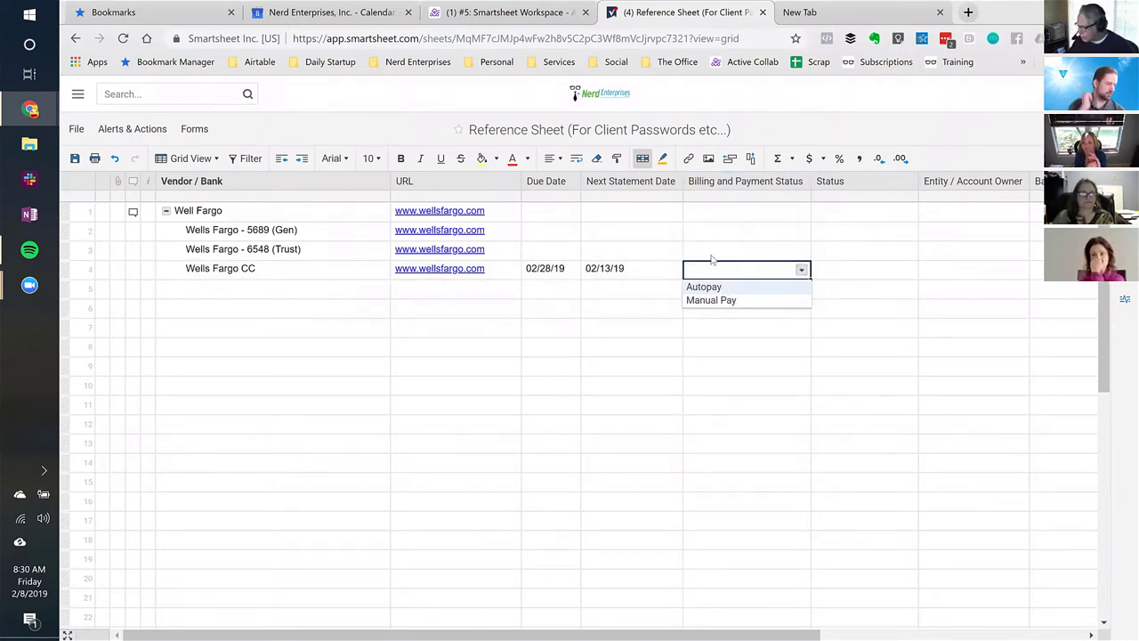
left_click(721, 287)
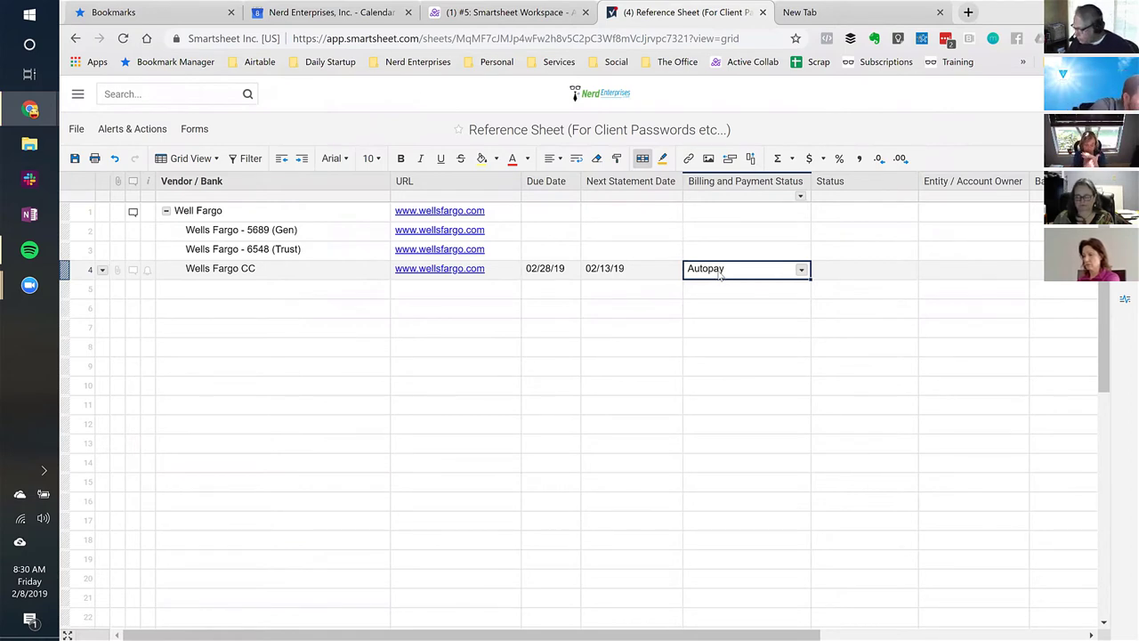
left_click(800, 270)
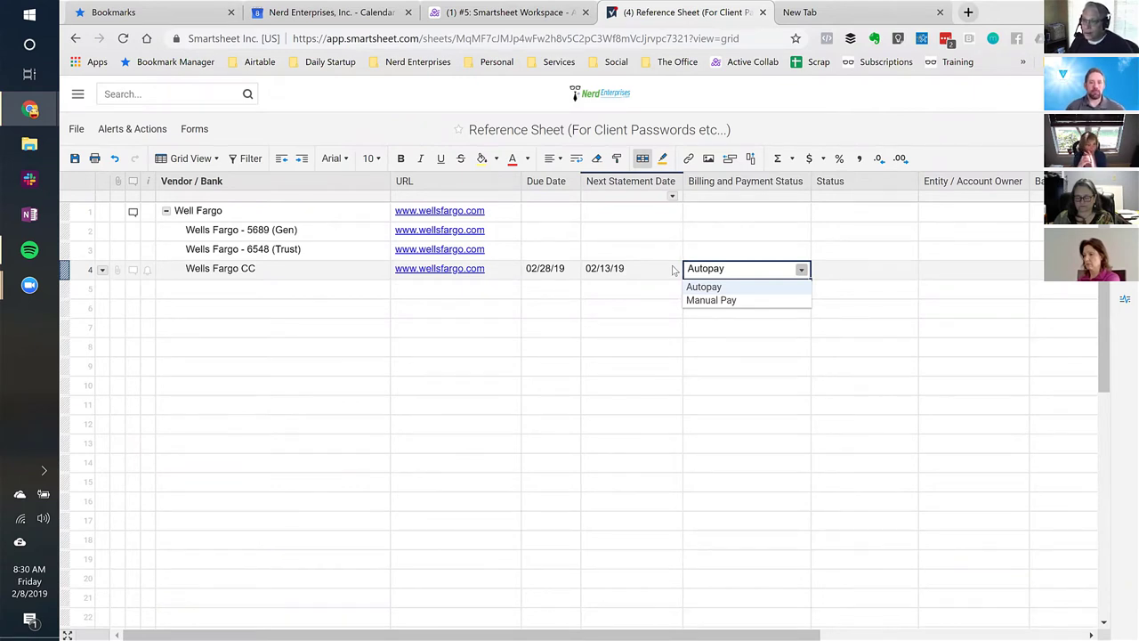
left_click(699, 302)
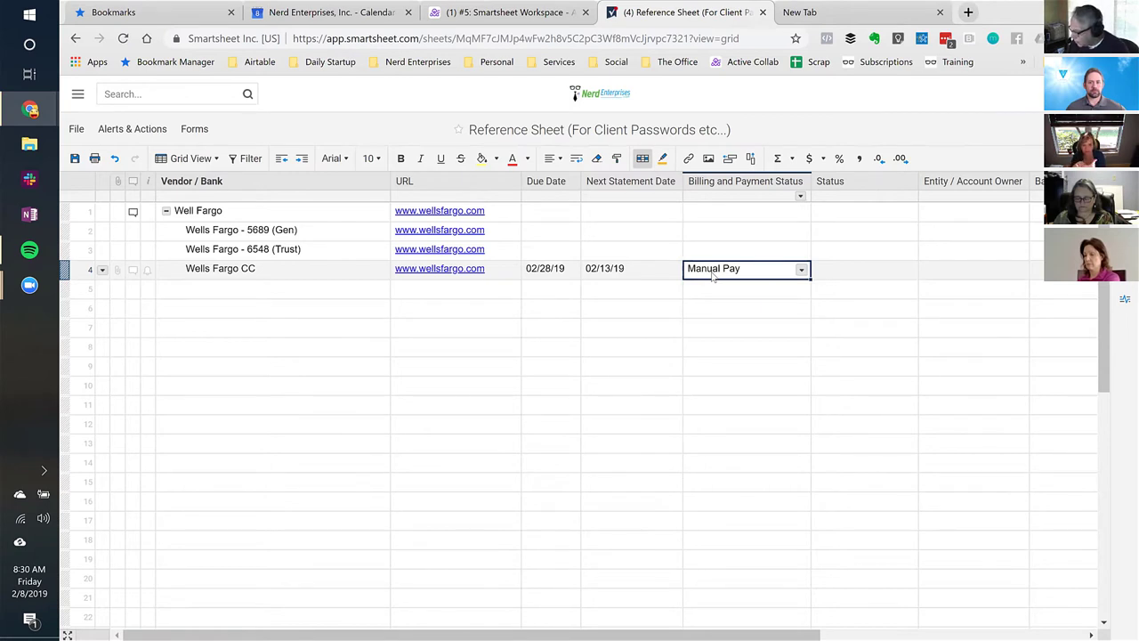
left_click(828, 275)
left_click(909, 271)
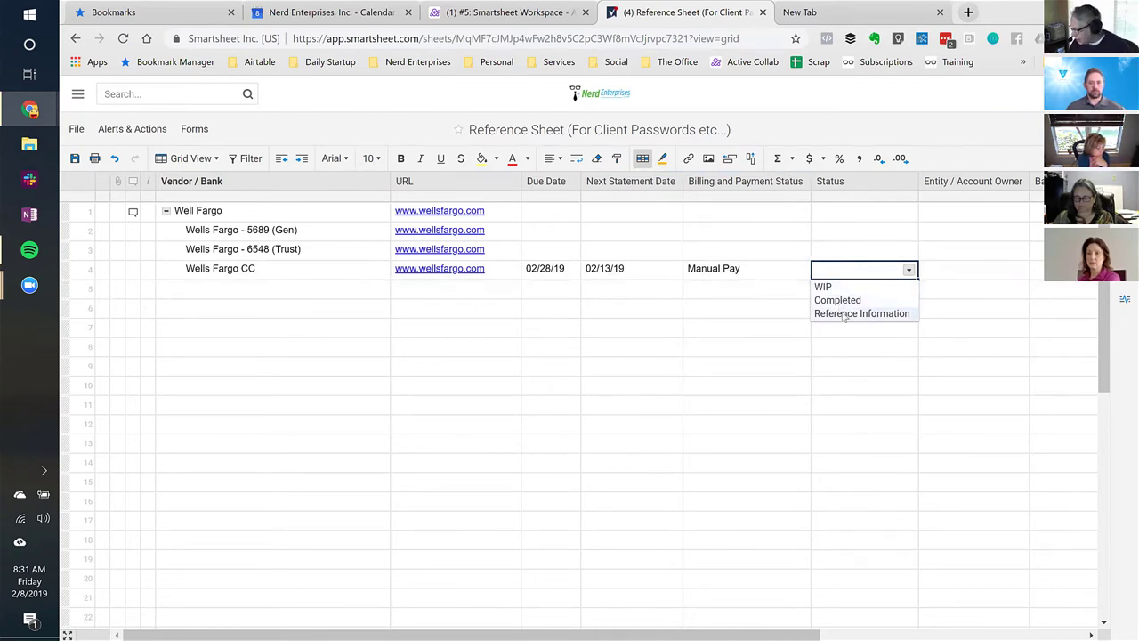
- Choose Reference Information as the row's Status and select the Entity / Account Owner cell
left_click(845, 314)
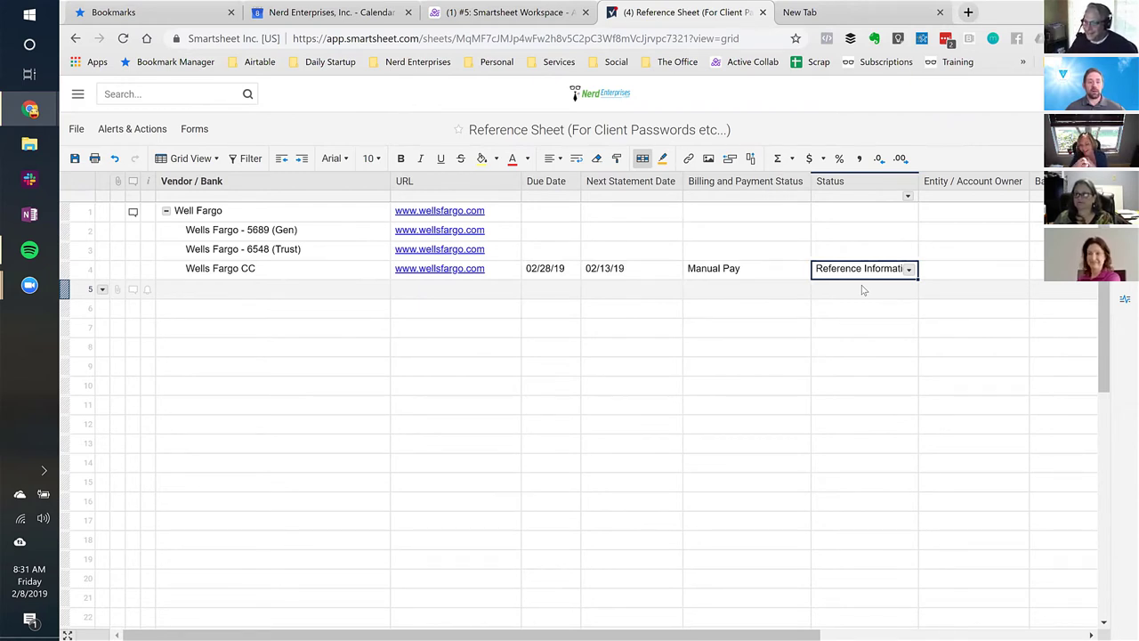
left_click(941, 276)
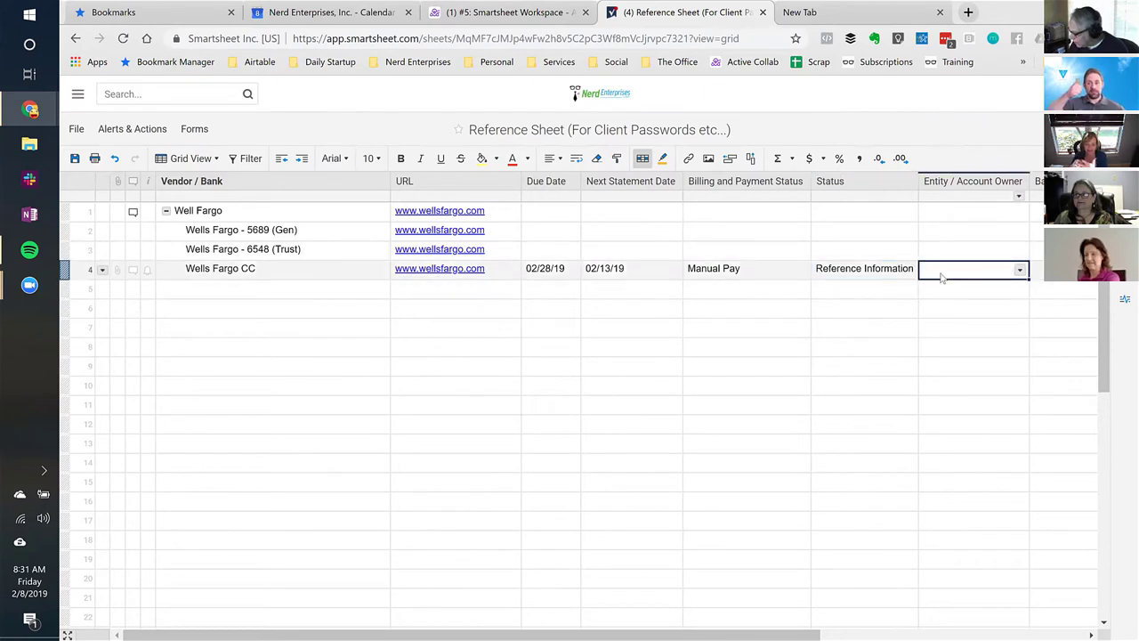
- Pick Company 1 from the Entity / Account Owner list and move to Balances Checked
left_click(1020, 271)
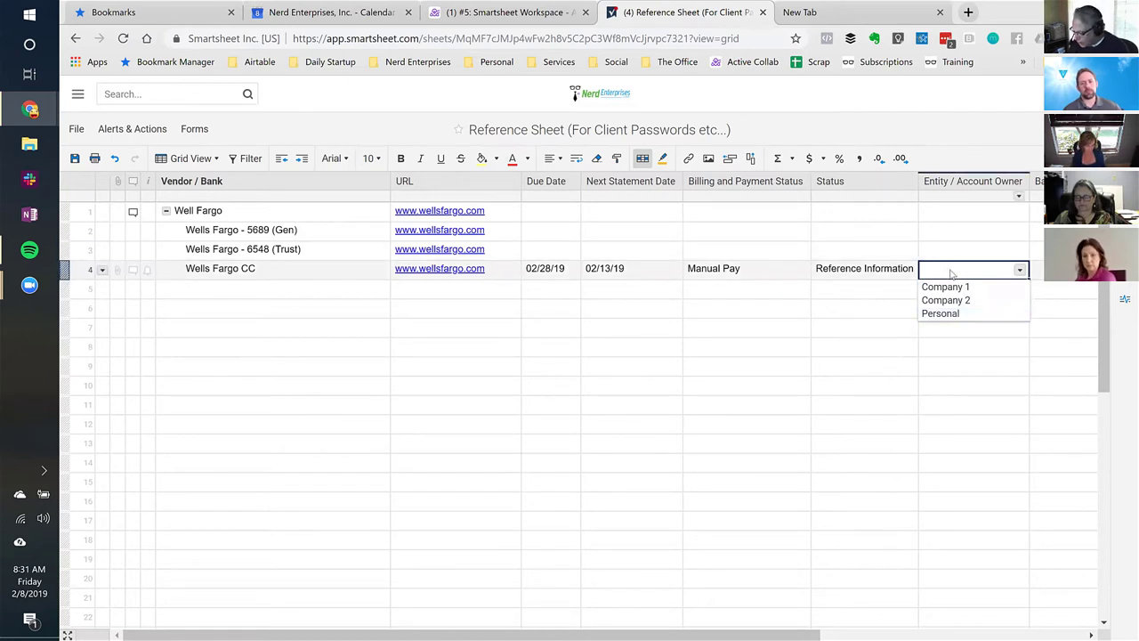
key("Down")
key("Tab")
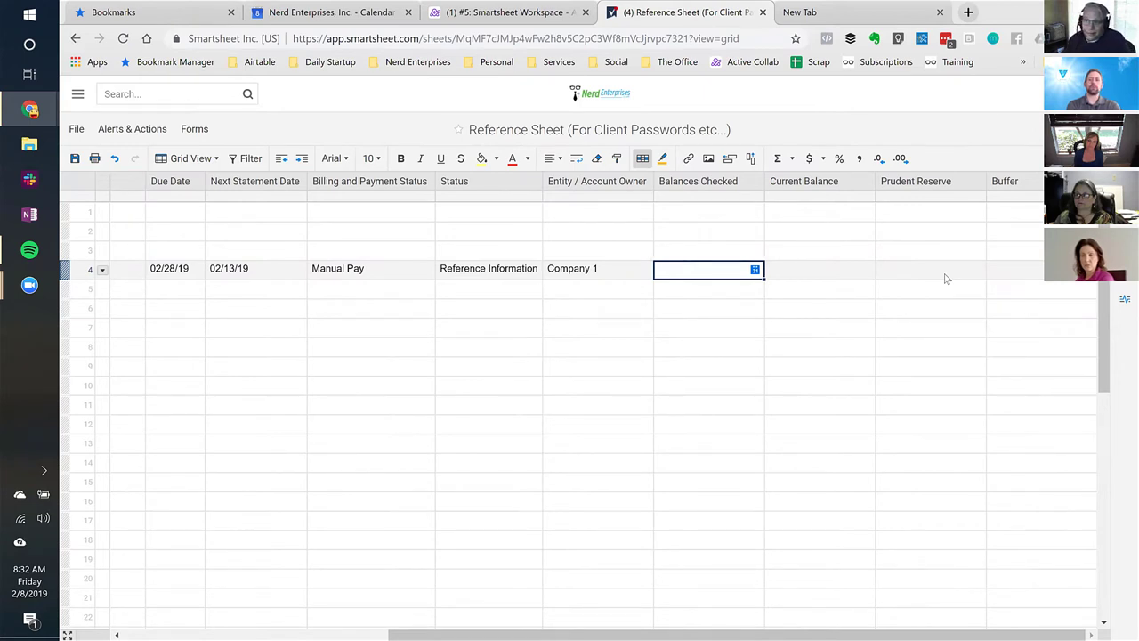
- Fill Balances Checked with today's date, 02/08/19, using the t shortcut
type("t")
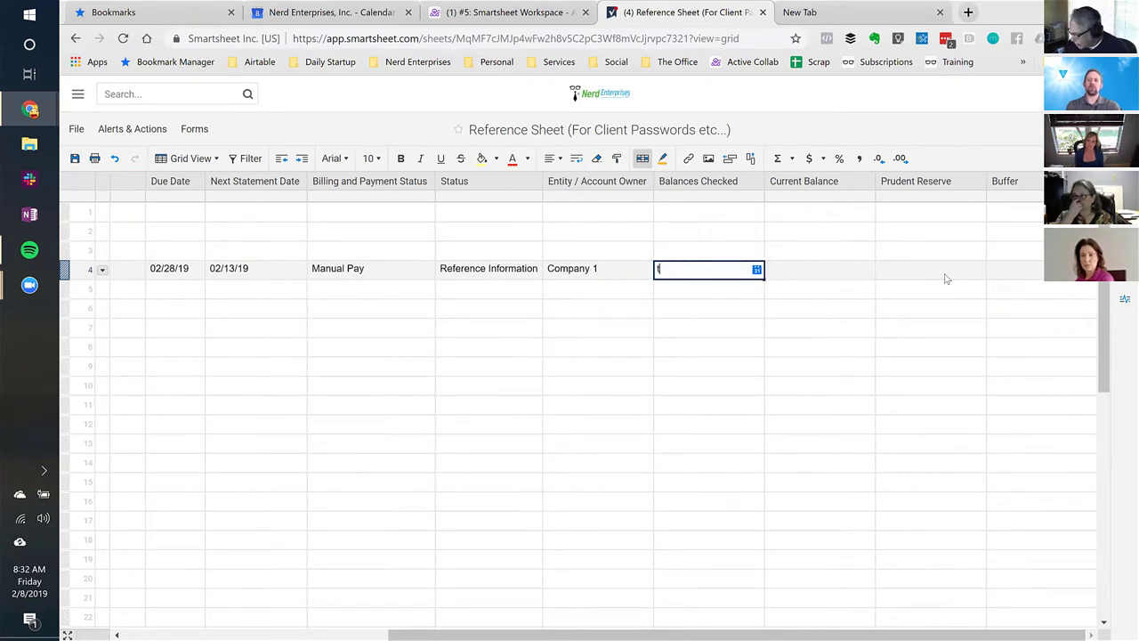
key("Tab")
key("shift+Tab")
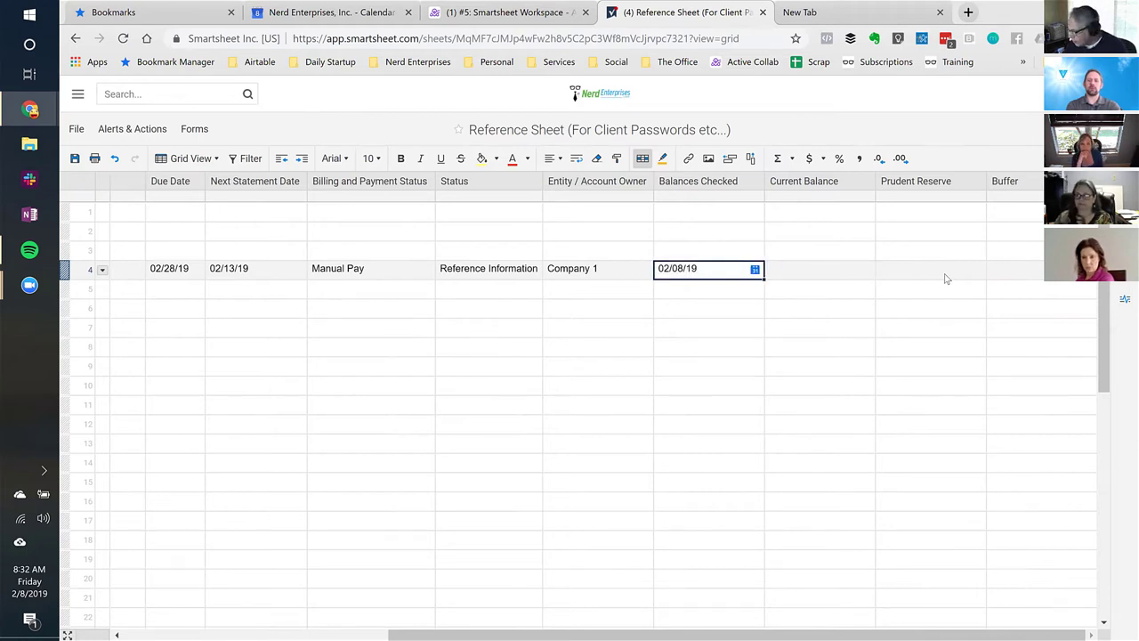
key("Tab")
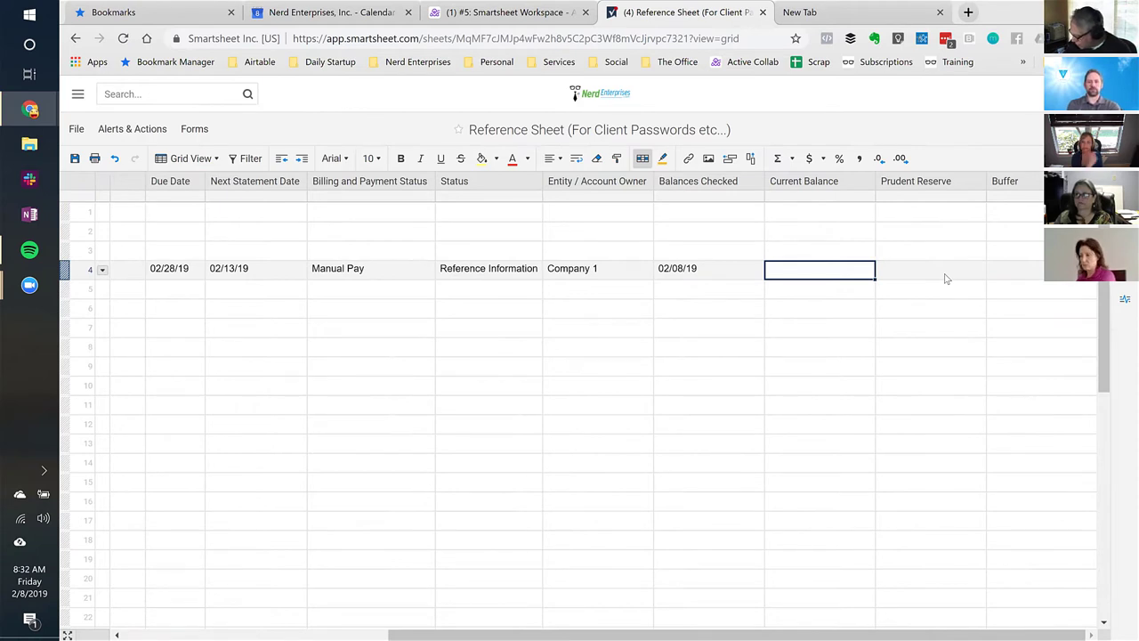
- Enter Current Balance 105,000 and Prudent Reserve 100000, then type the Buffer formula
type("105,000")
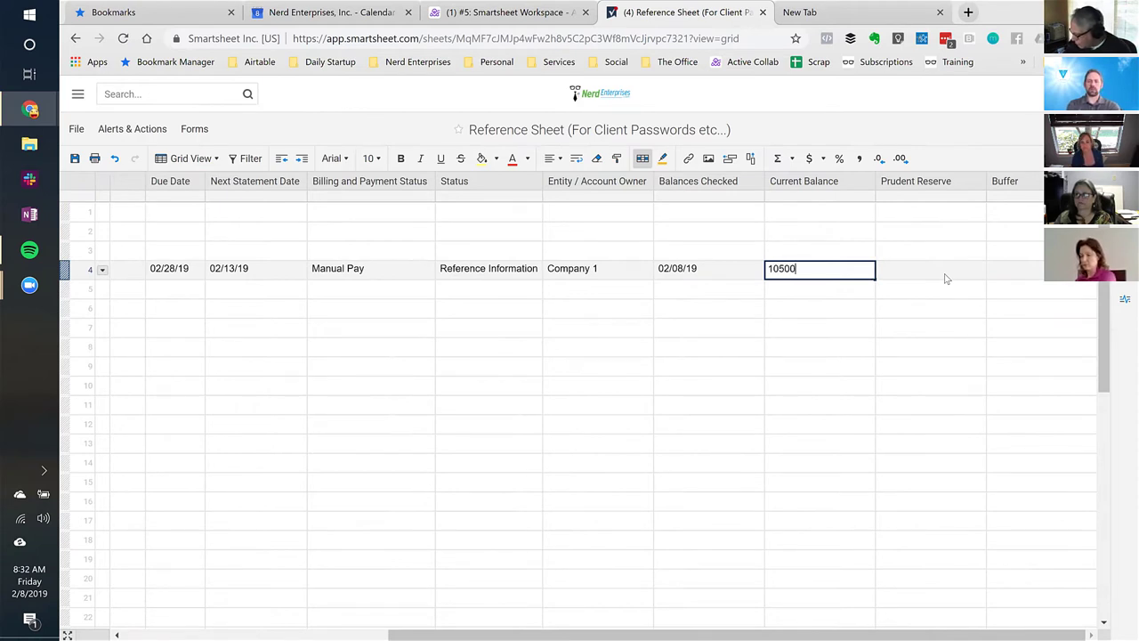
key("Tab")
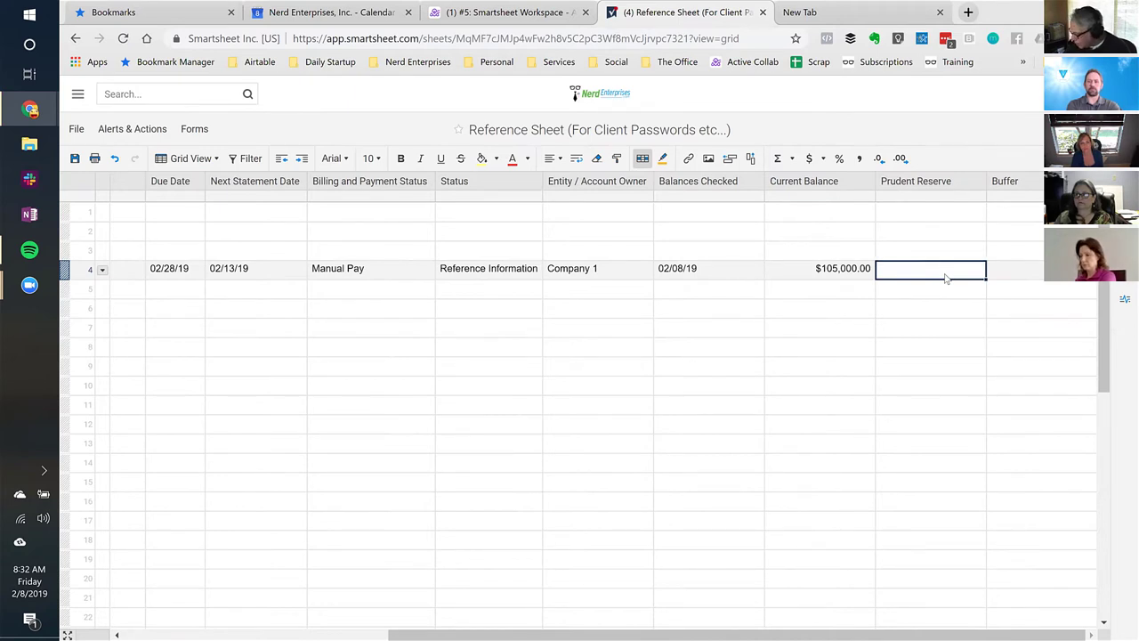
type("100000")
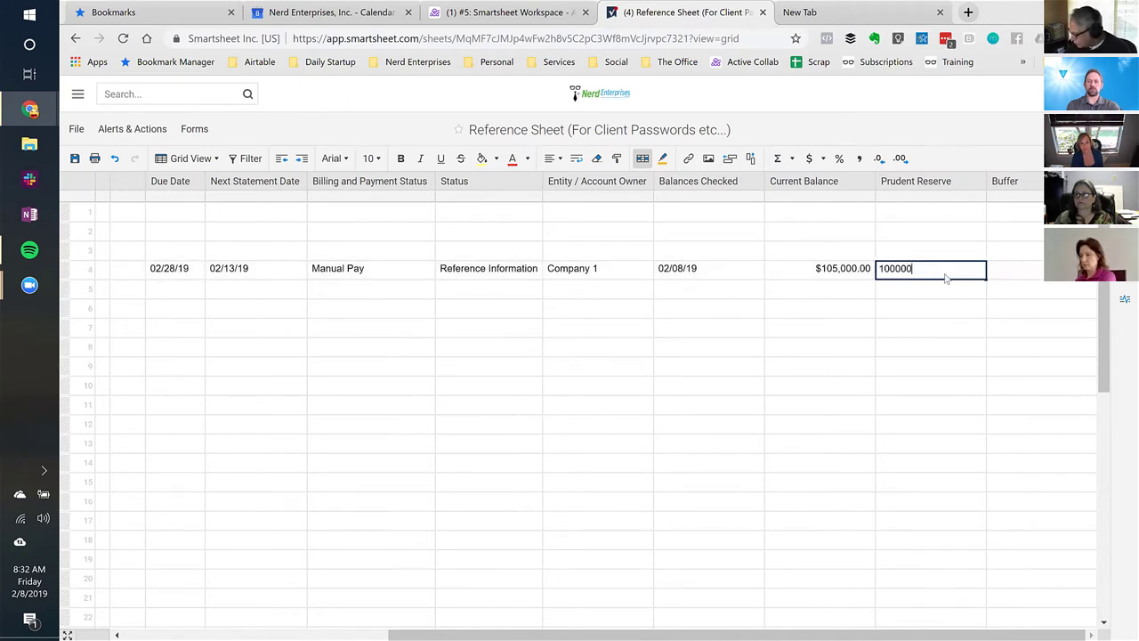
key("Return")
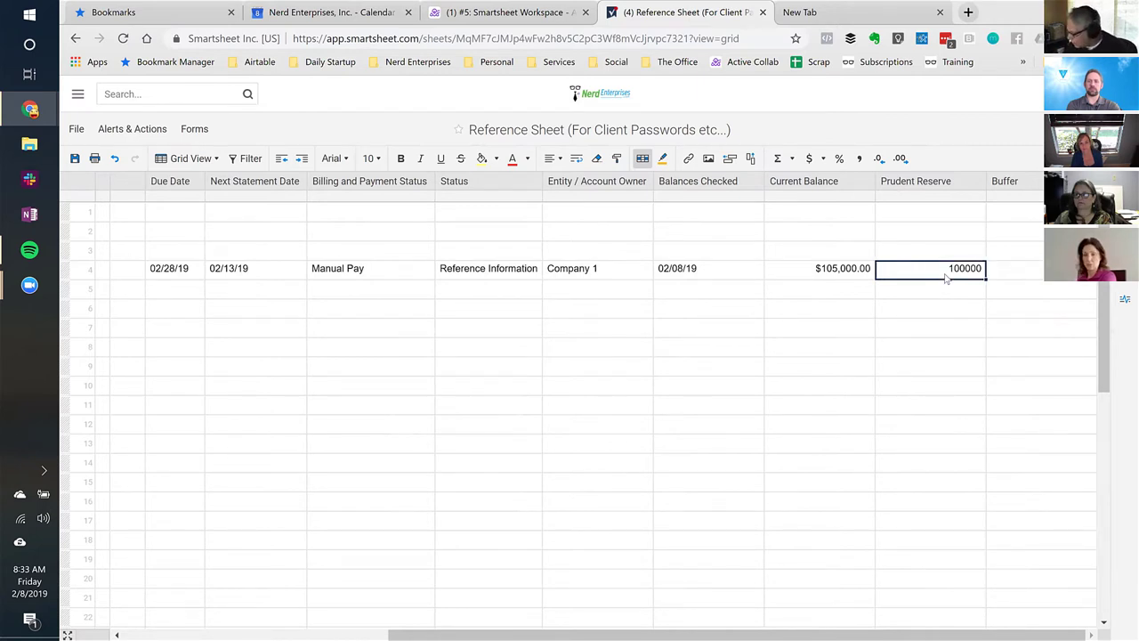
key("Tab")
type("=")
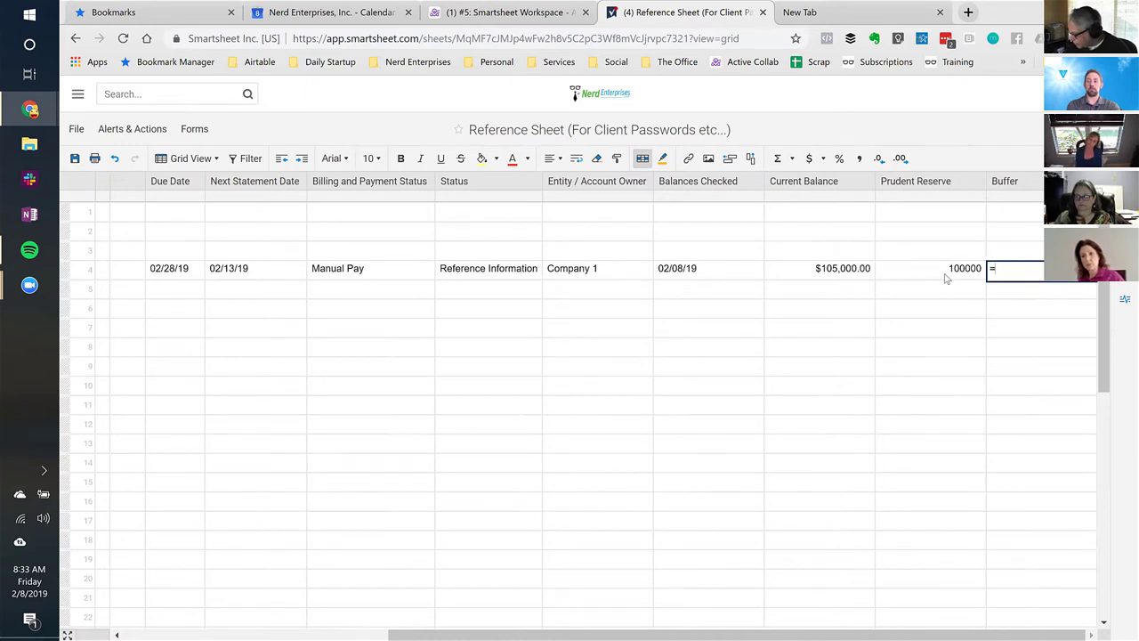
type("[Current Balance]4-[Prudent Reserve]4")
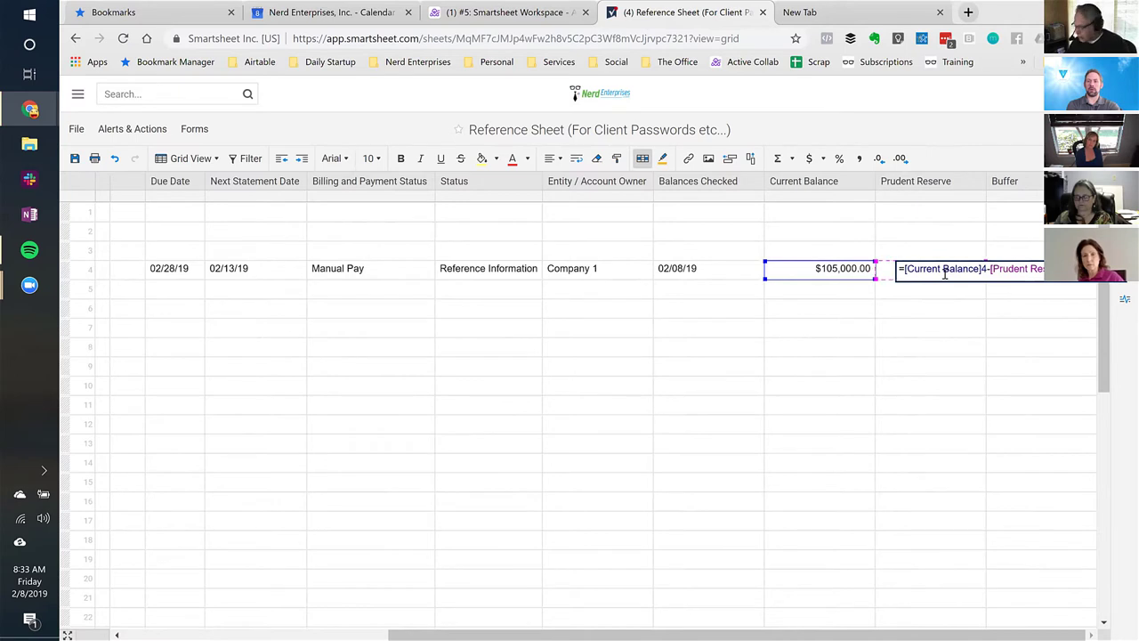
- Commit the Buffer formula =[Current Balance]4-[Prudent Reserve]4 and jump back to Vendor / Bank
key("Tab")
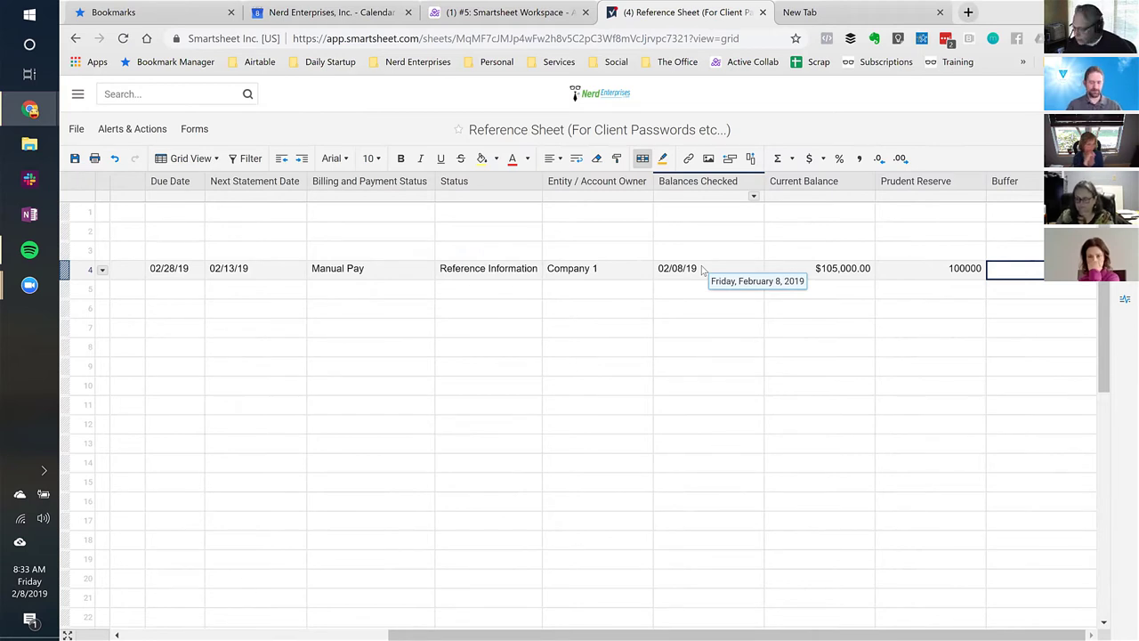
key("Home")
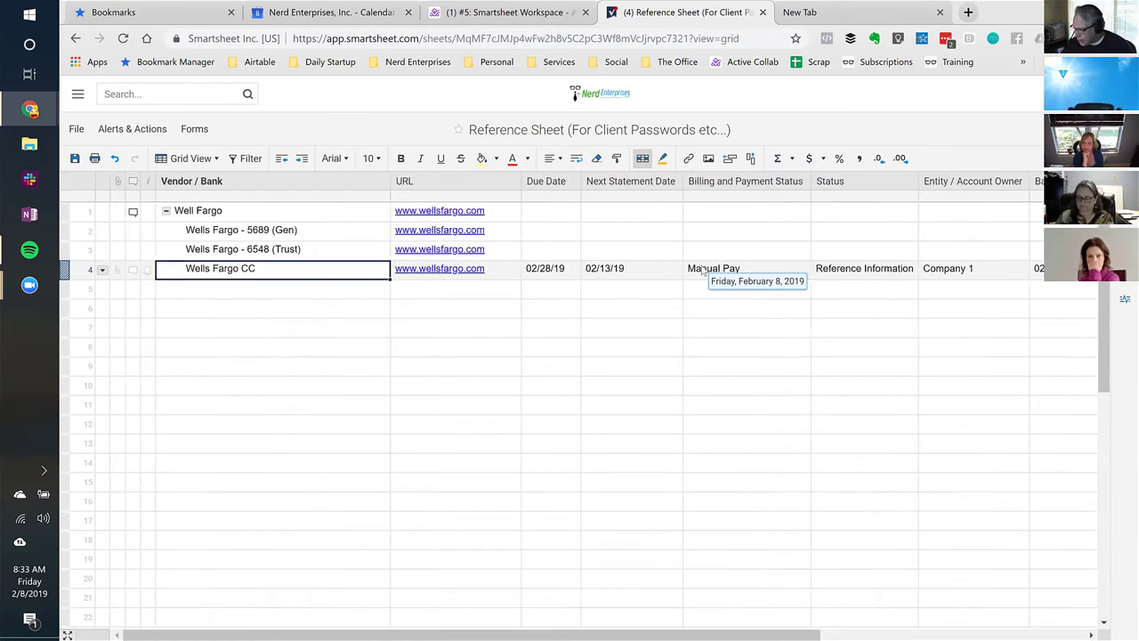
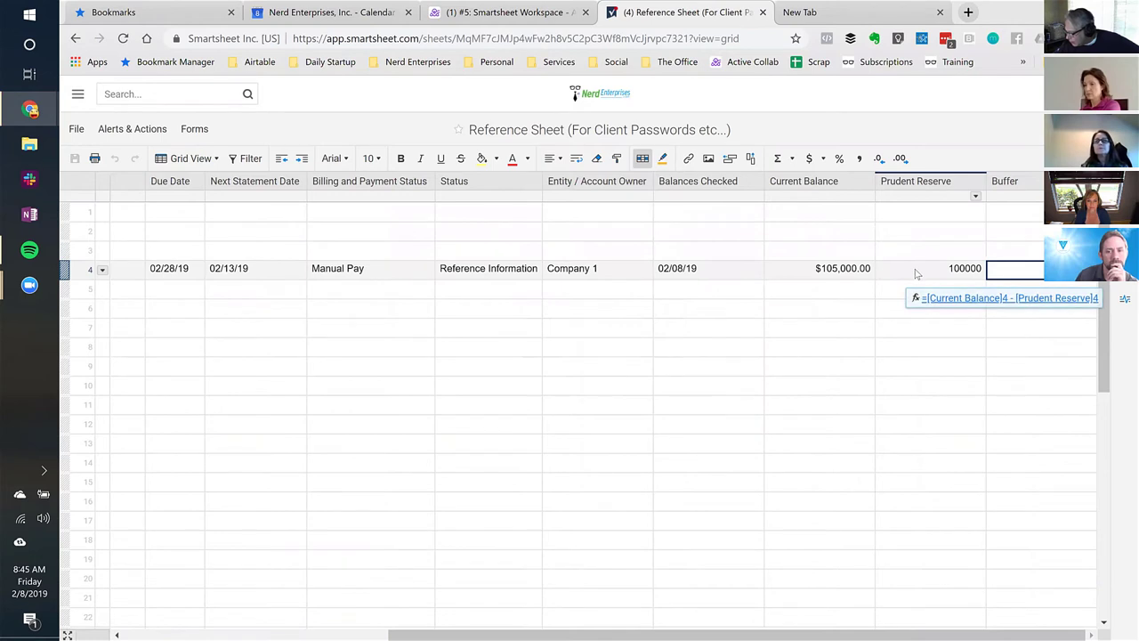
- Apply currency format to the Prudent Reserve column so 100000 reads $100,000.00
left_click(916, 271)
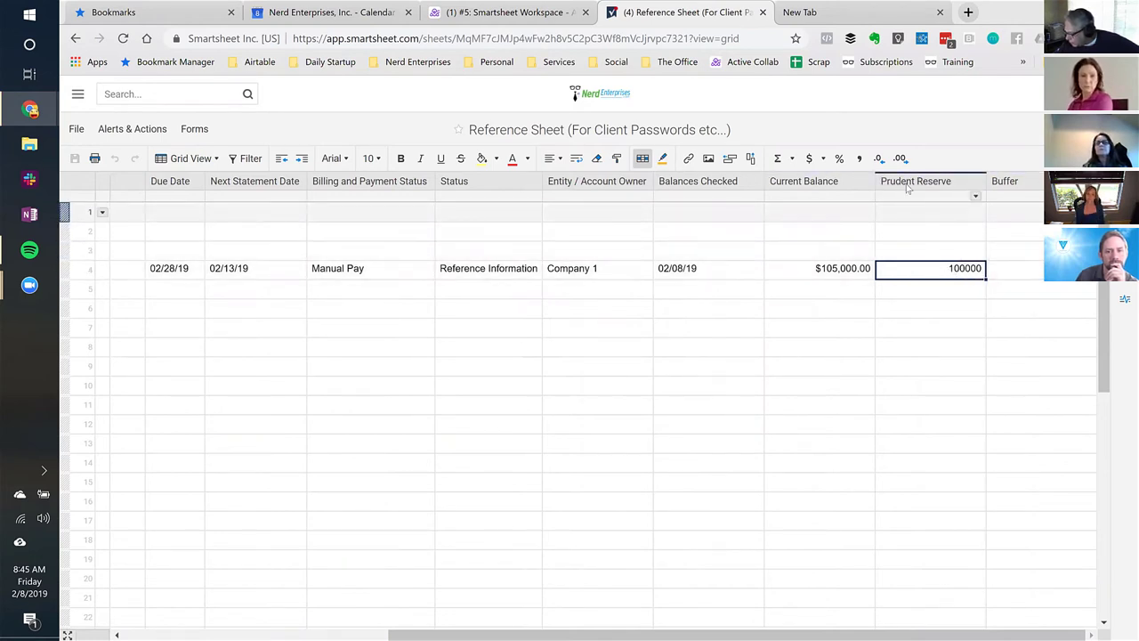
left_click(909, 187)
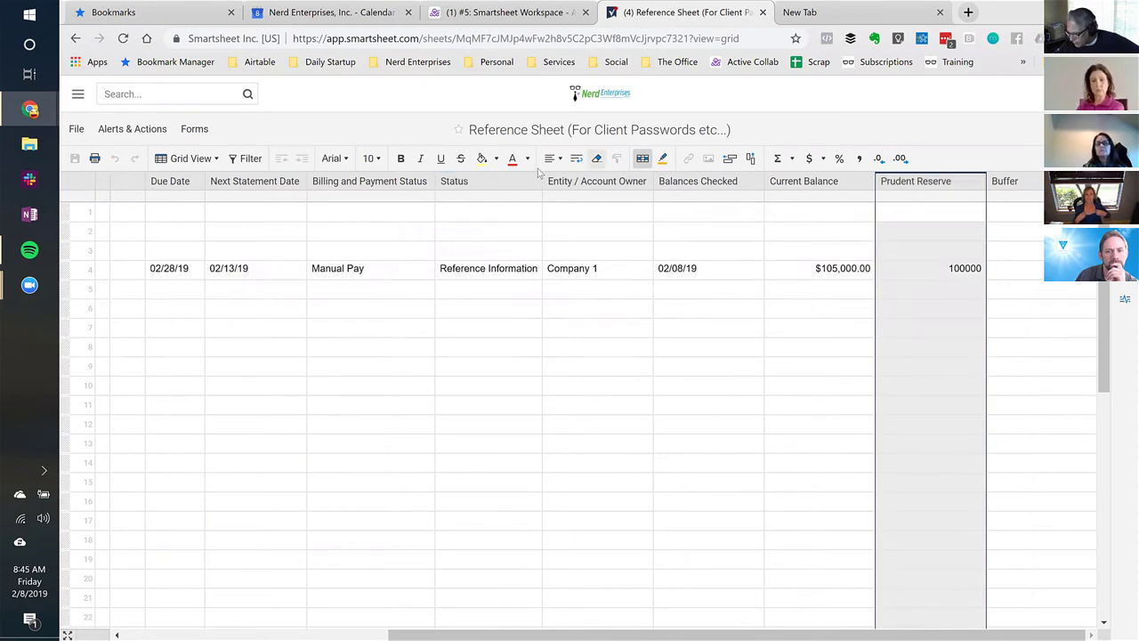
left_click(809, 158)
left_click(951, 267)
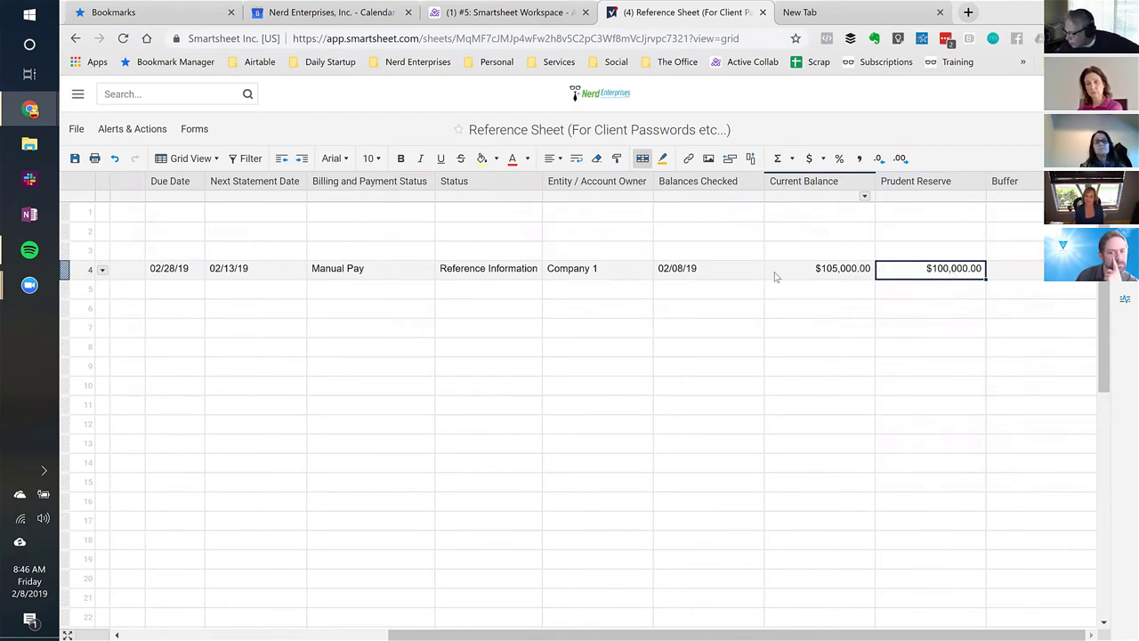
left_click(642, 159)
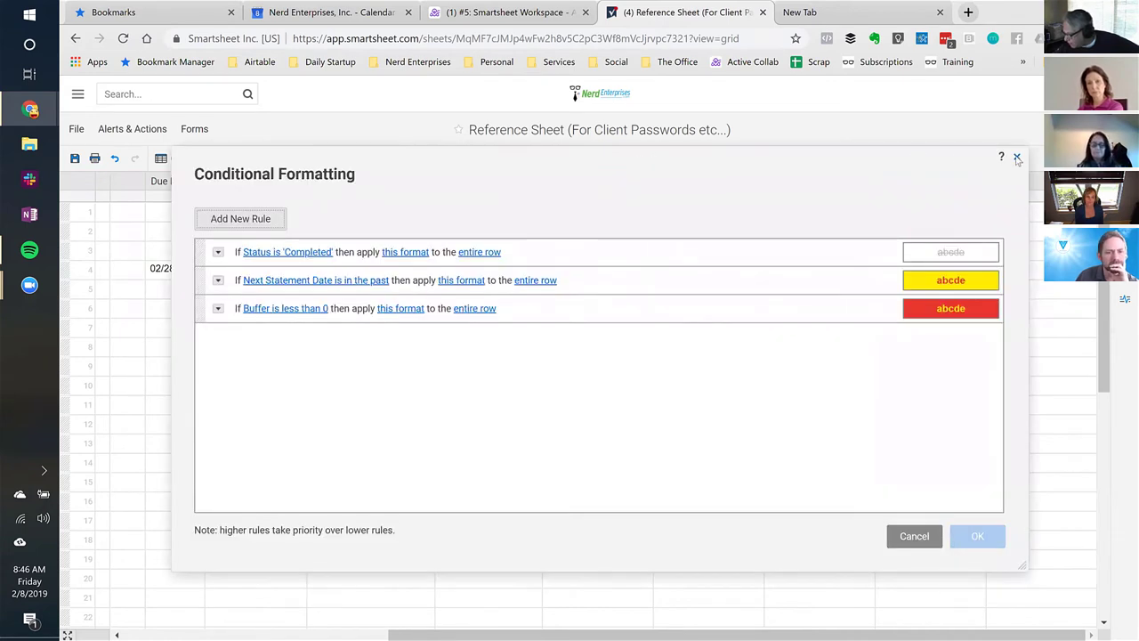
left_click(1016, 157)
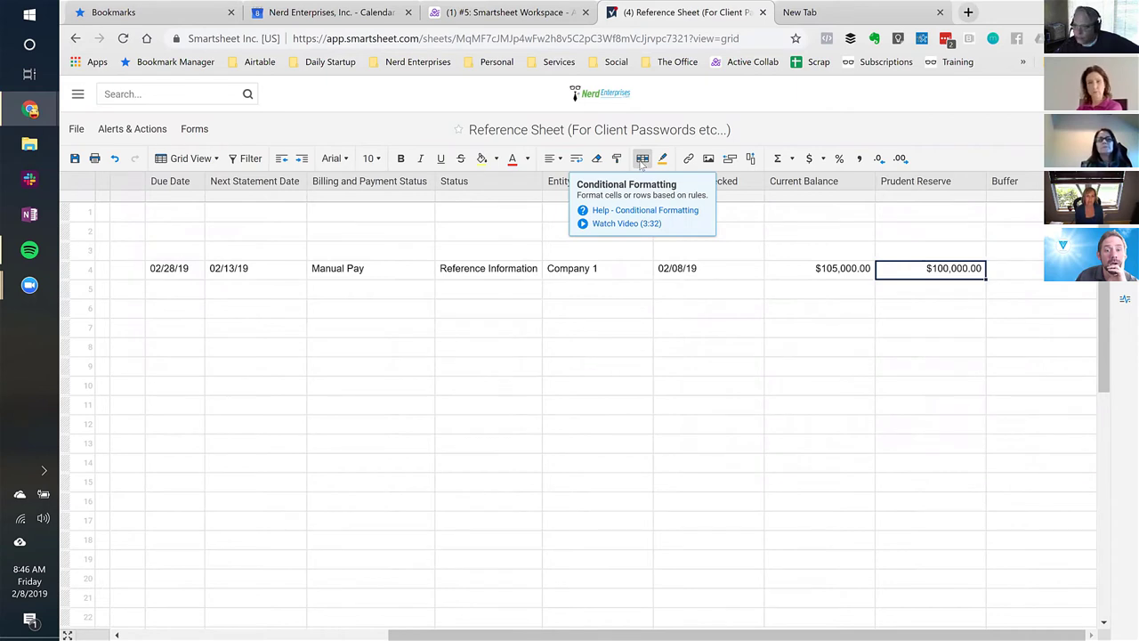
left_click(641, 160)
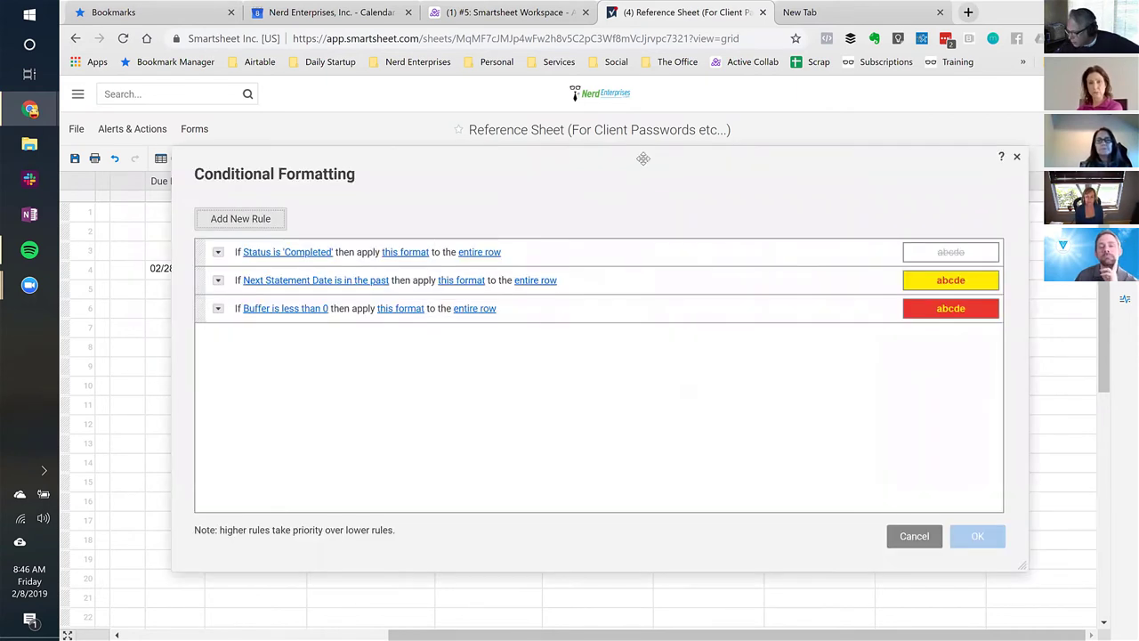
left_click_drag(599, 160, 601, 169)
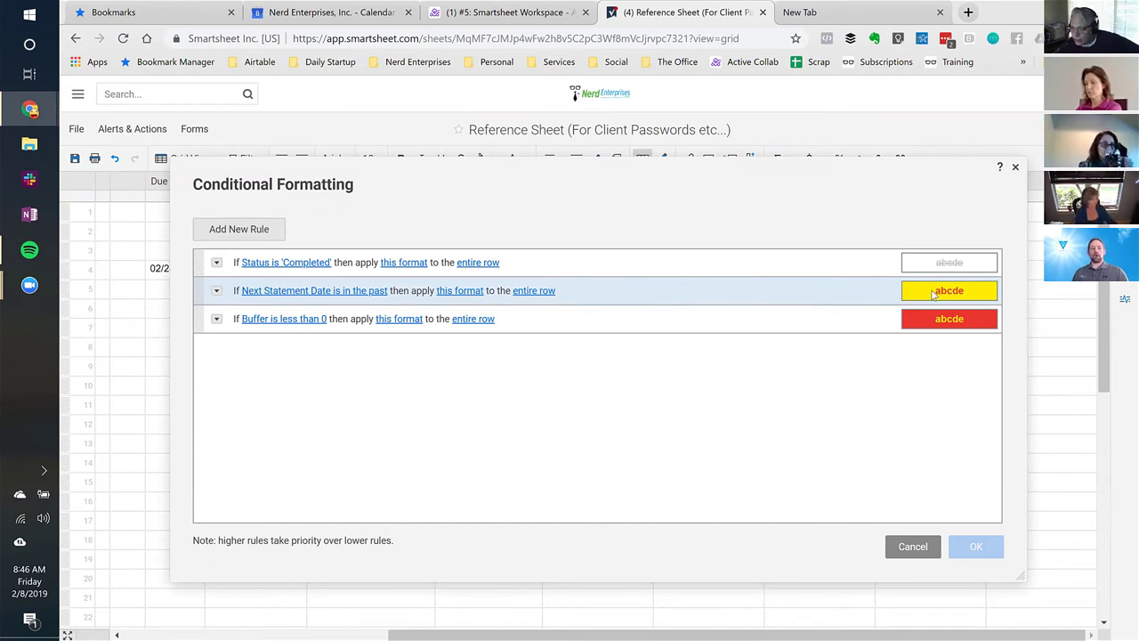
left_click(1014, 168)
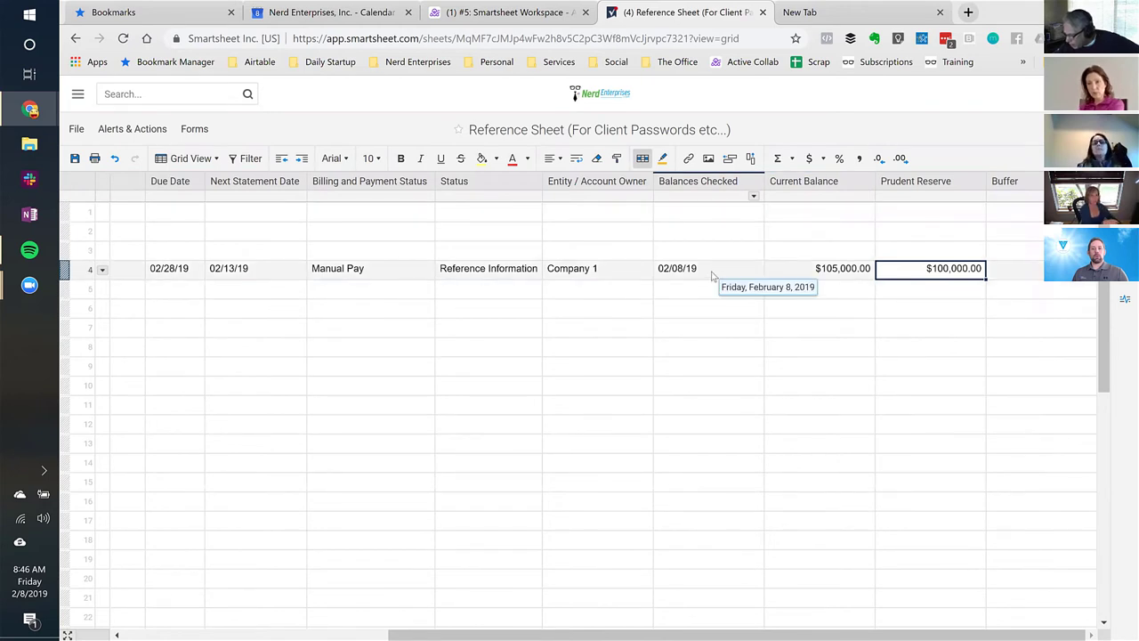
- Pick February 7, 2019 as Wells Fargo CC's Next Statement Date from its calendar
key("Home")
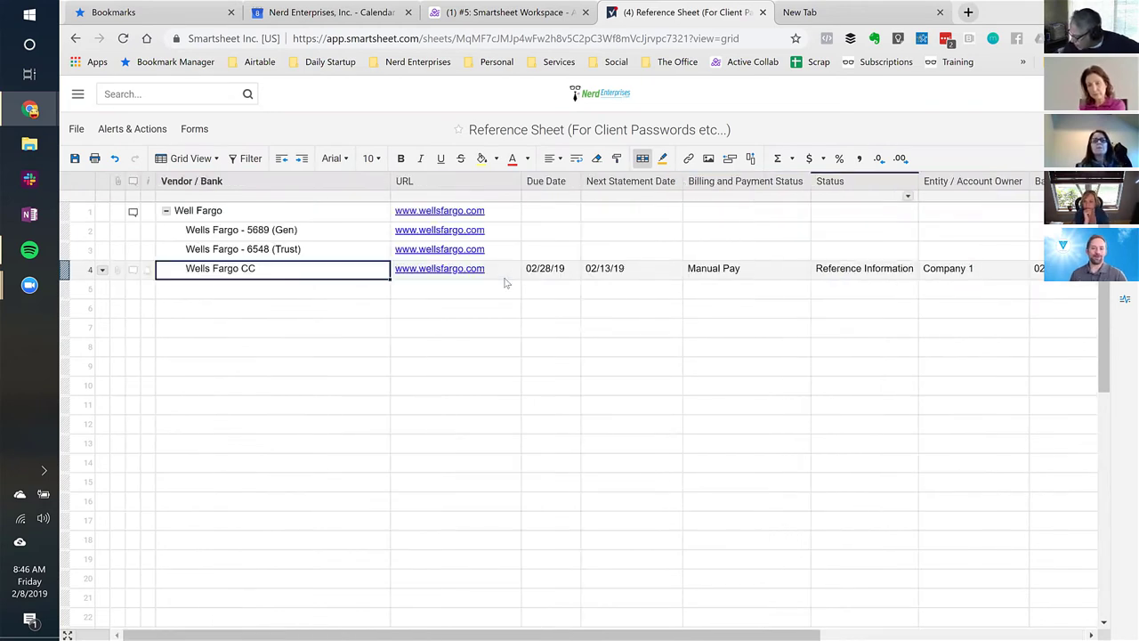
left_click(612, 265)
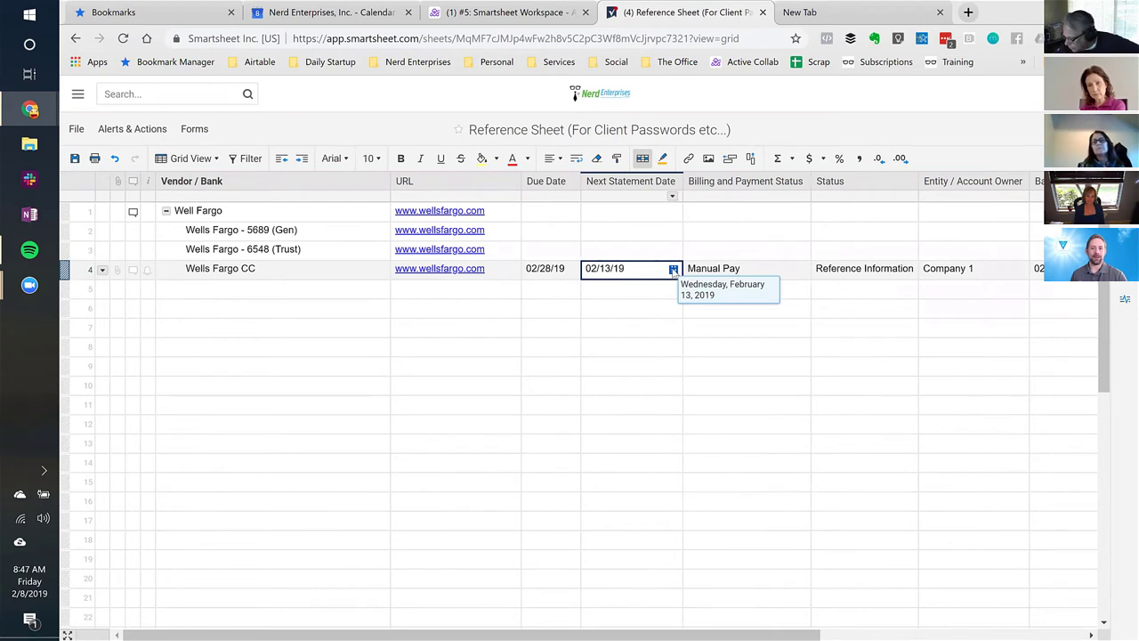
left_click(673, 270)
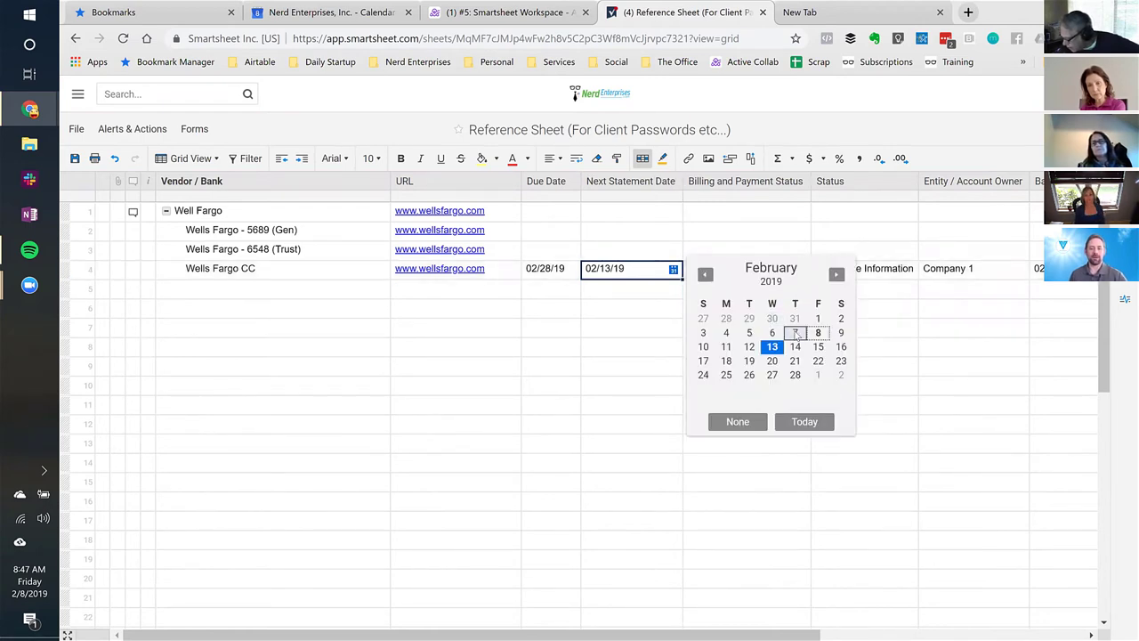
left_click(795, 333)
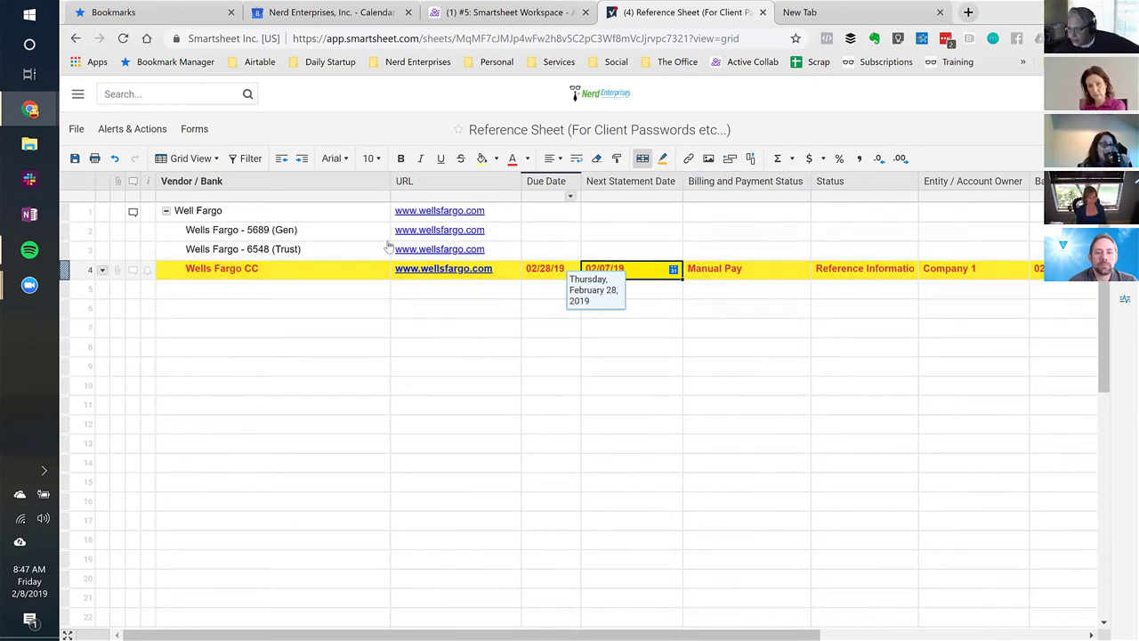
left_click(749, 267)
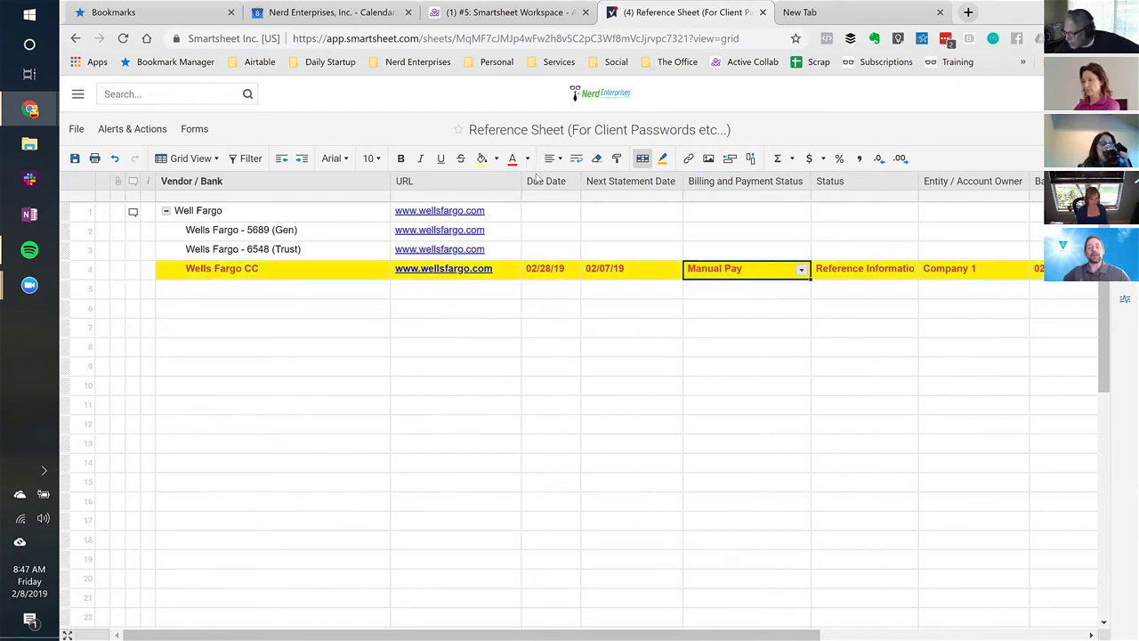
right_click(541, 178)
- Start inserting a Date column left of Due Date, then cancel it
left_click(594, 197)
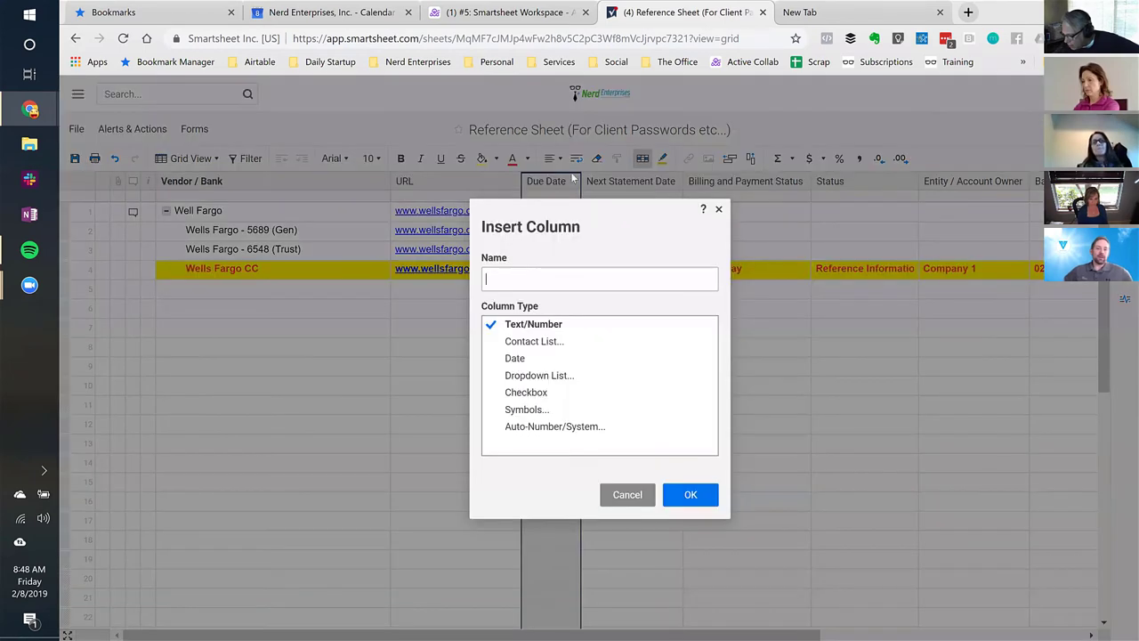
left_click(525, 360)
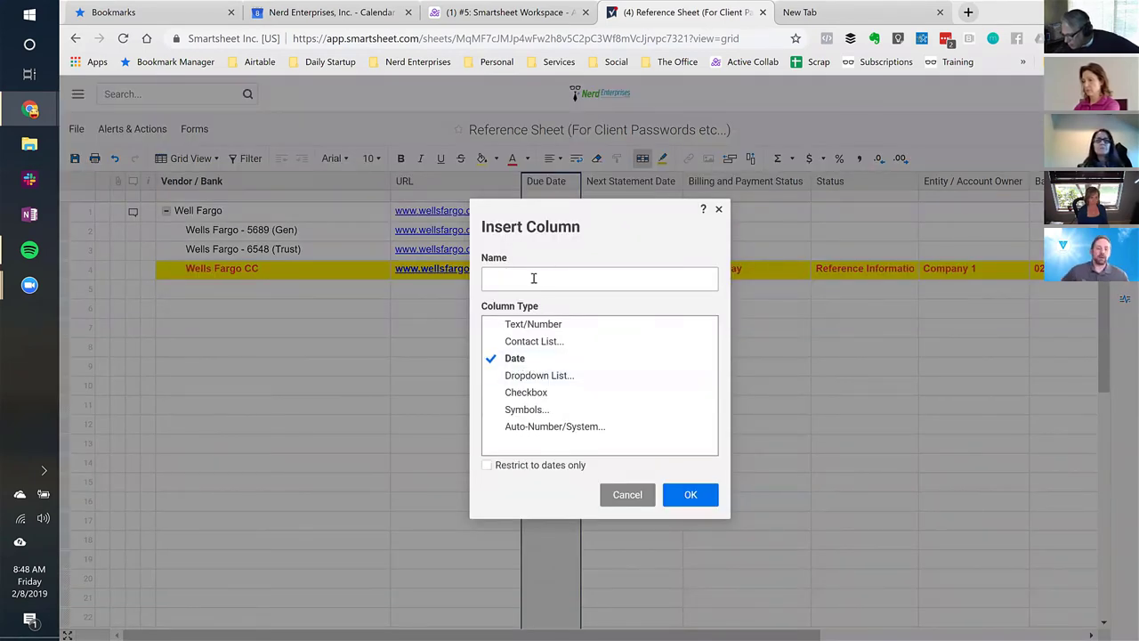
left_click(628, 495)
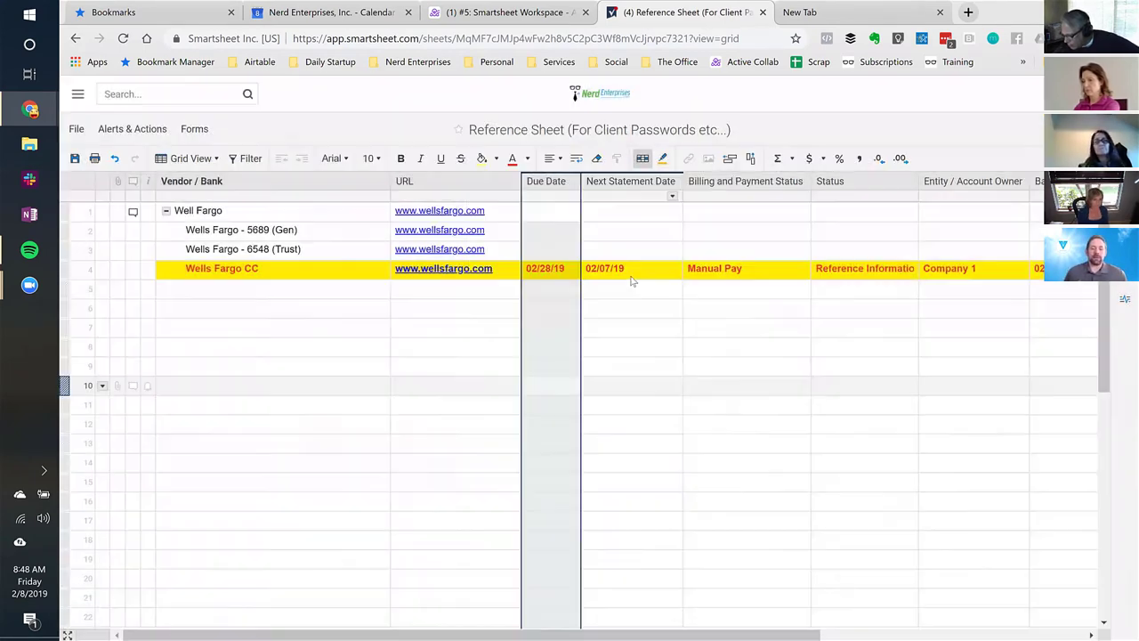
- Change Wells Fargo CC's Due Date from 02/28/19 to 02/05/19
left_click(565, 276)
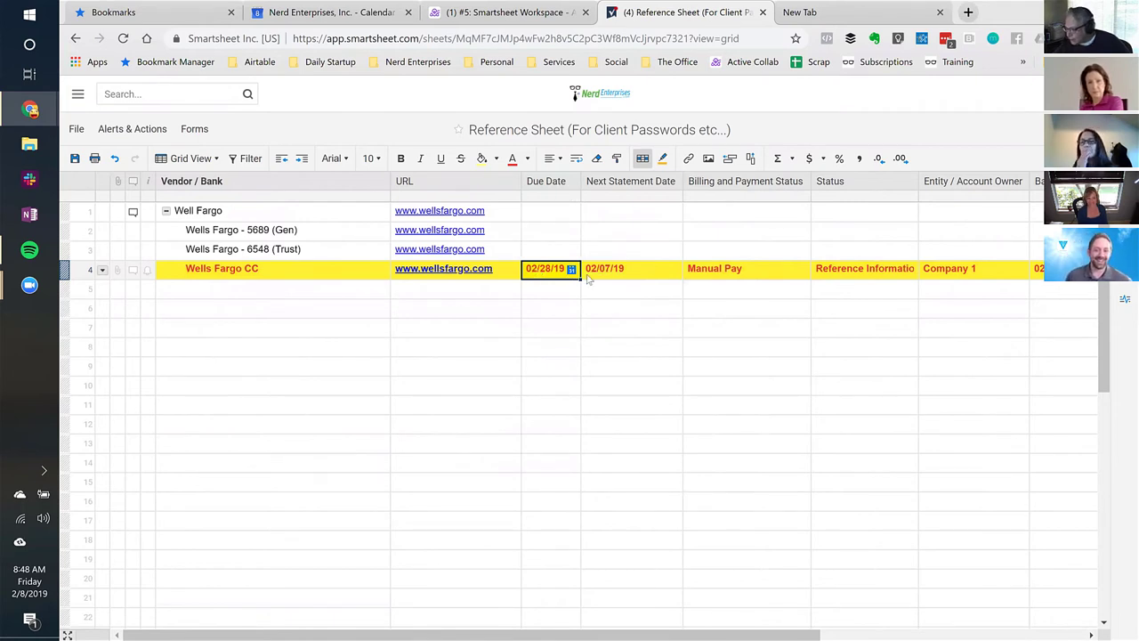
left_click(624, 271)
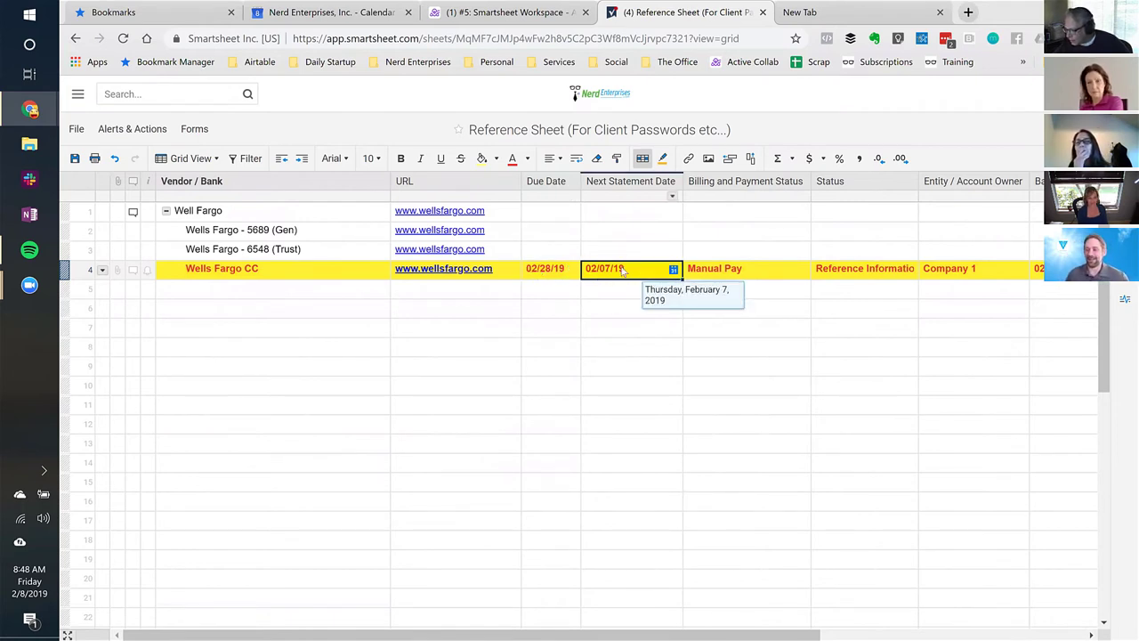
left_click(573, 271)
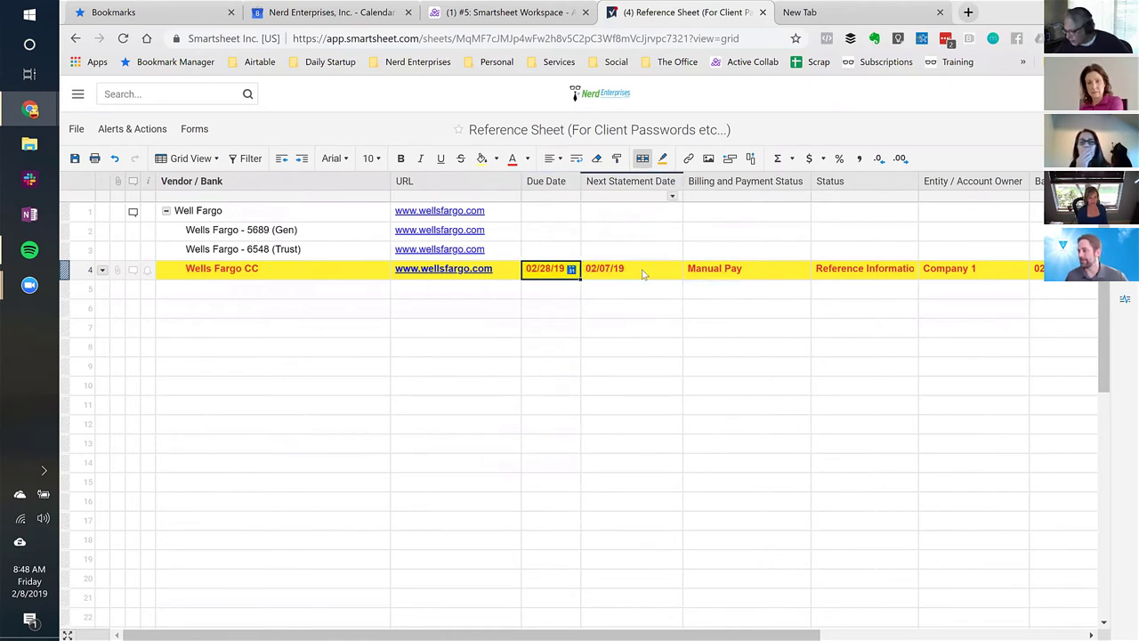
left_click(672, 271)
left_click(551, 274)
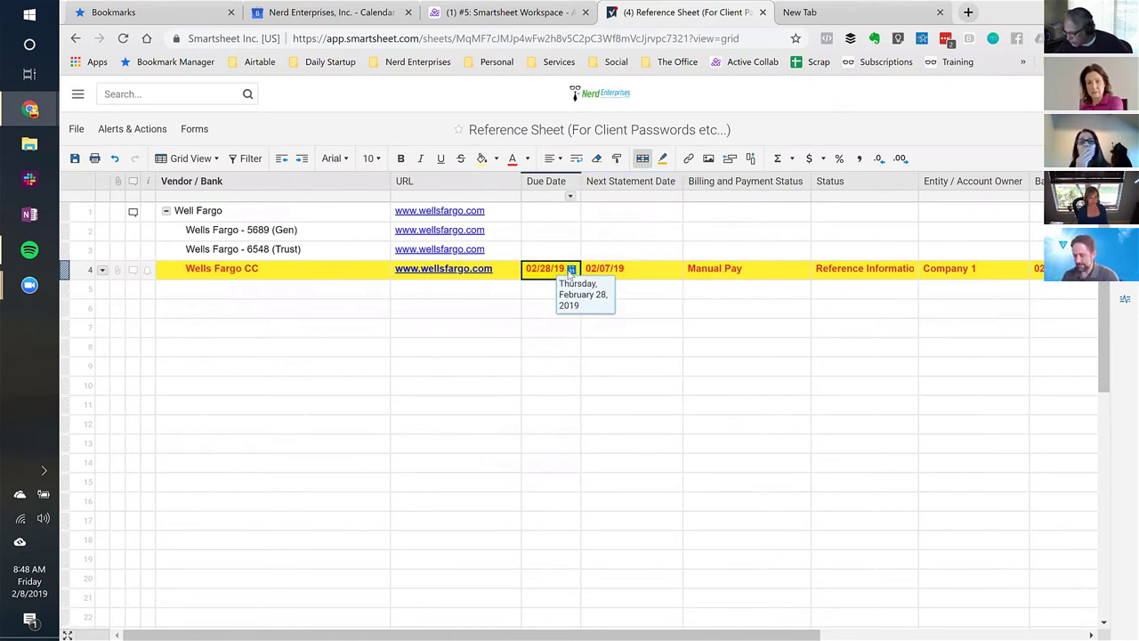
left_click(570, 269)
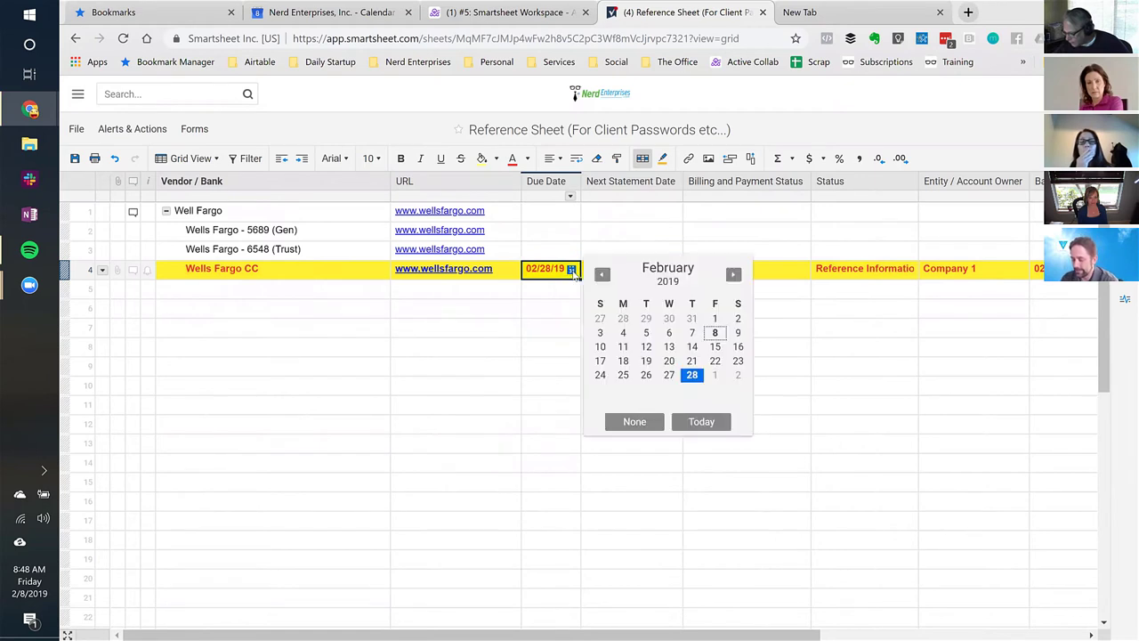
left_click(647, 335)
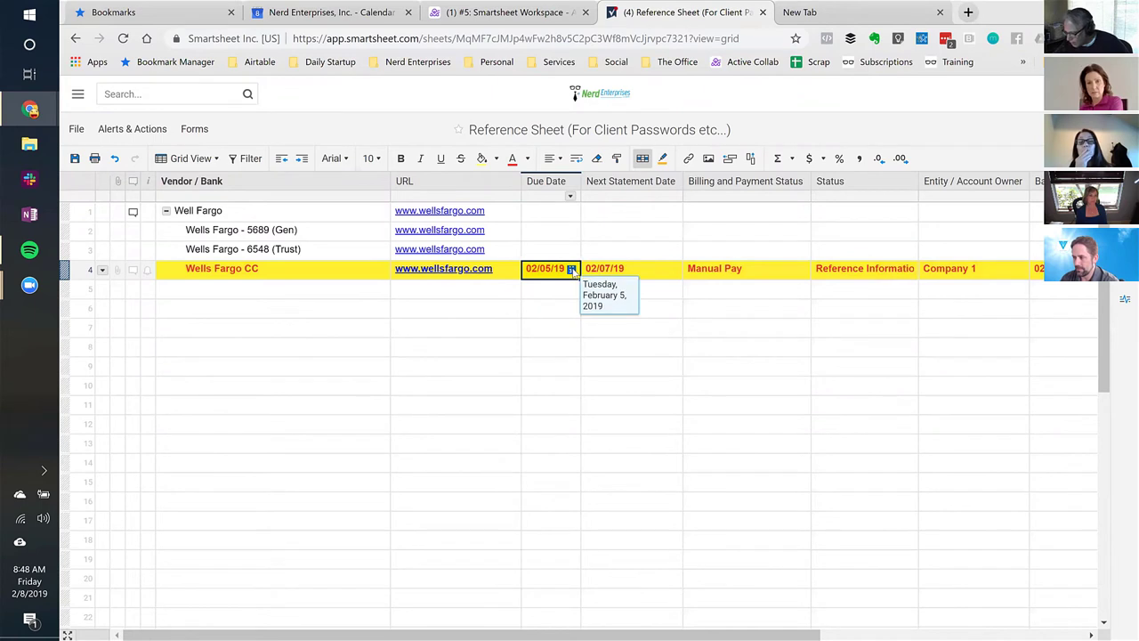
- Set the Next Statement Date to 02/01/19 and review the conditional formatting rules
left_click(675, 271)
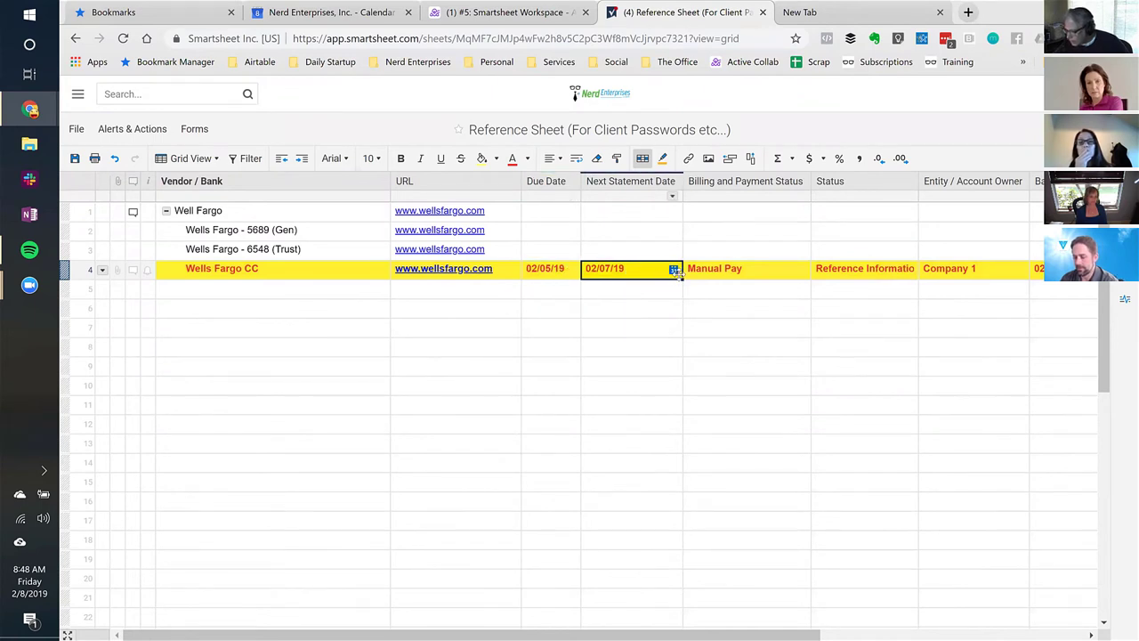
left_click(675, 271)
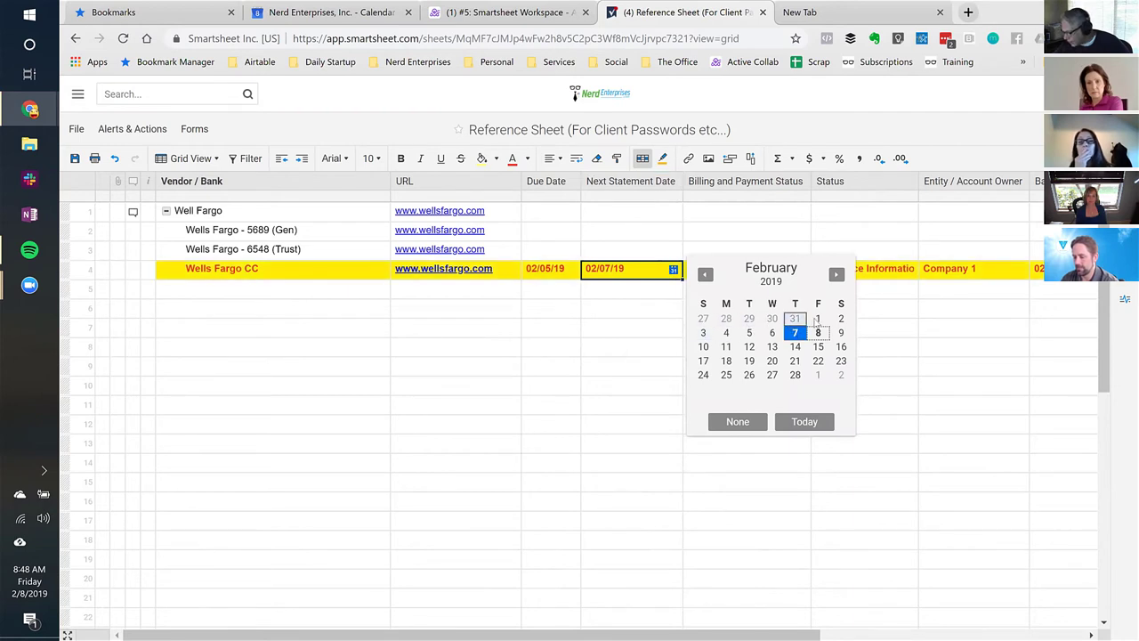
left_click(818, 319)
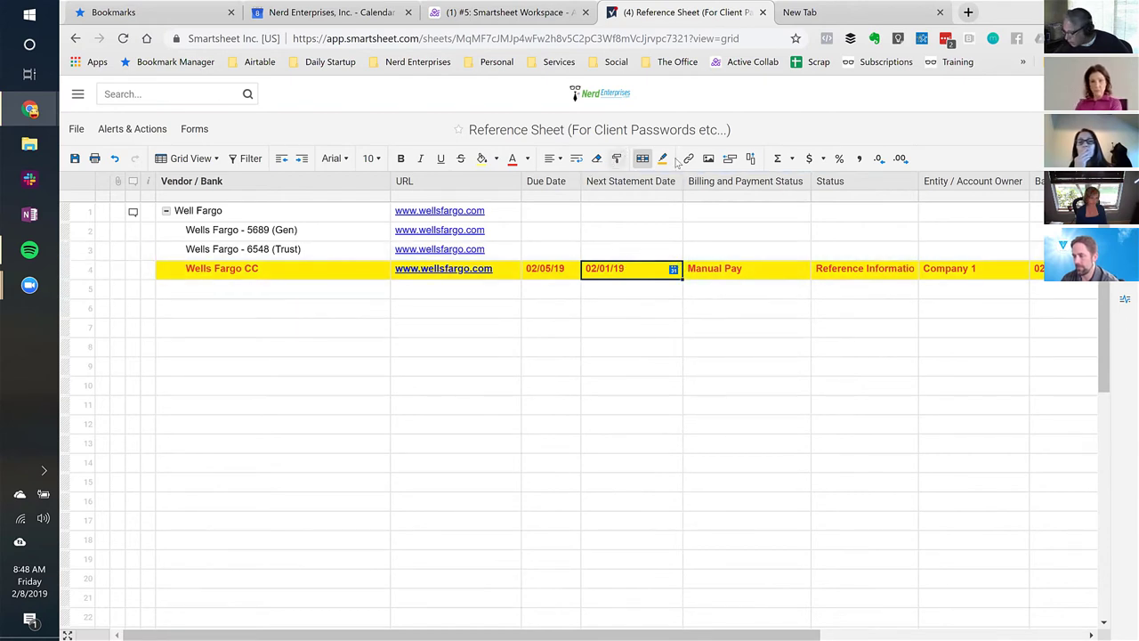
left_click(642, 159)
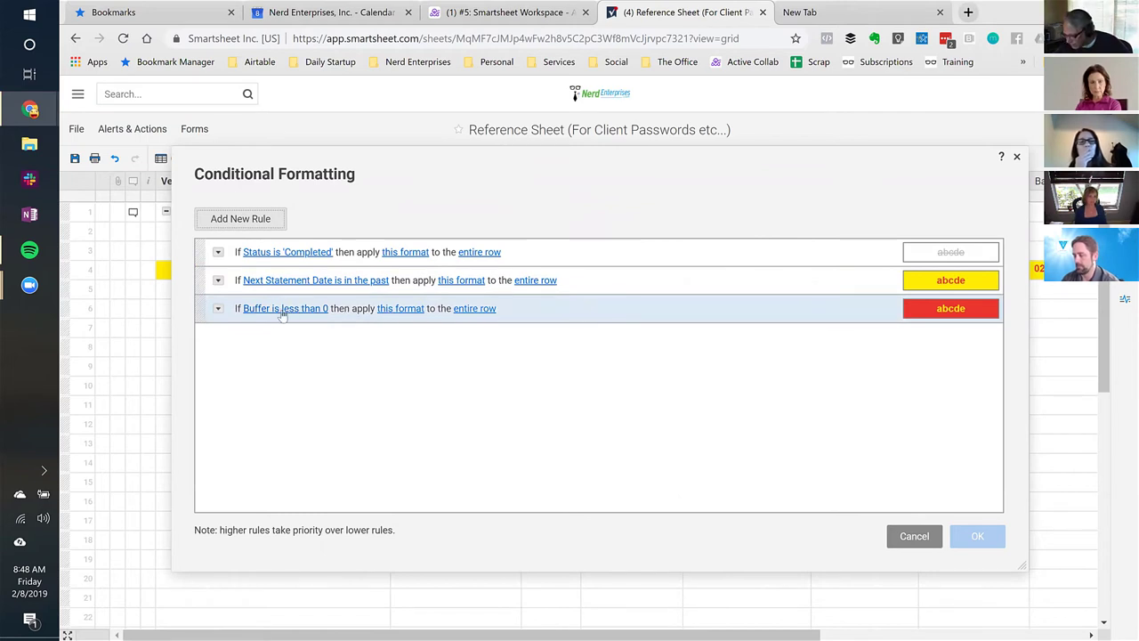
left_click(1018, 158)
left_click(544, 271)
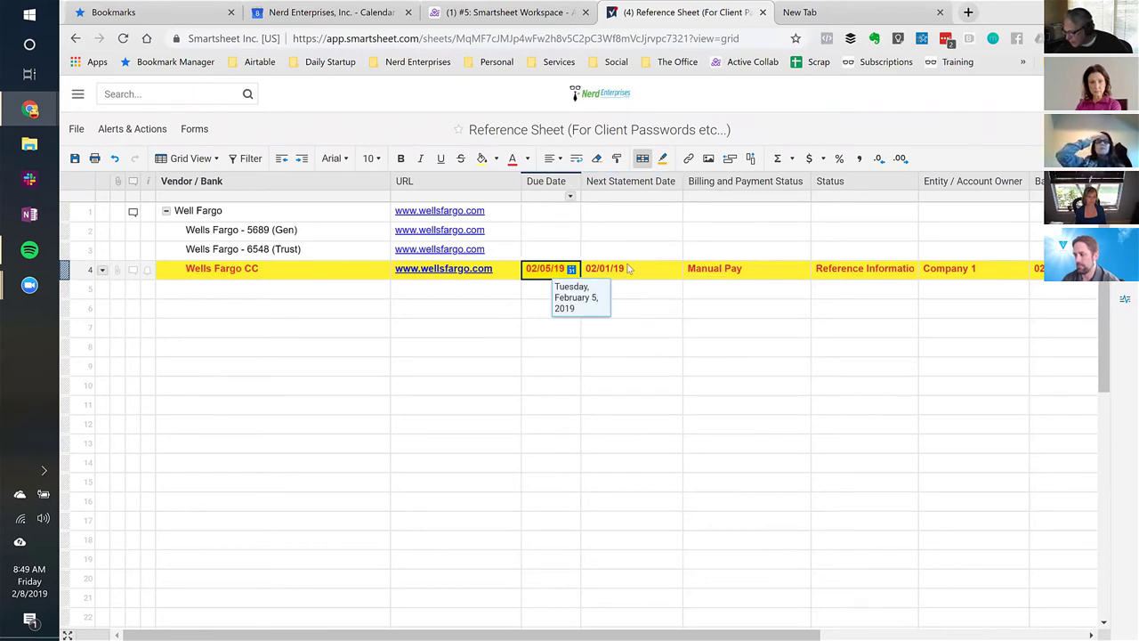
key("Tab")
left_click(561, 276)
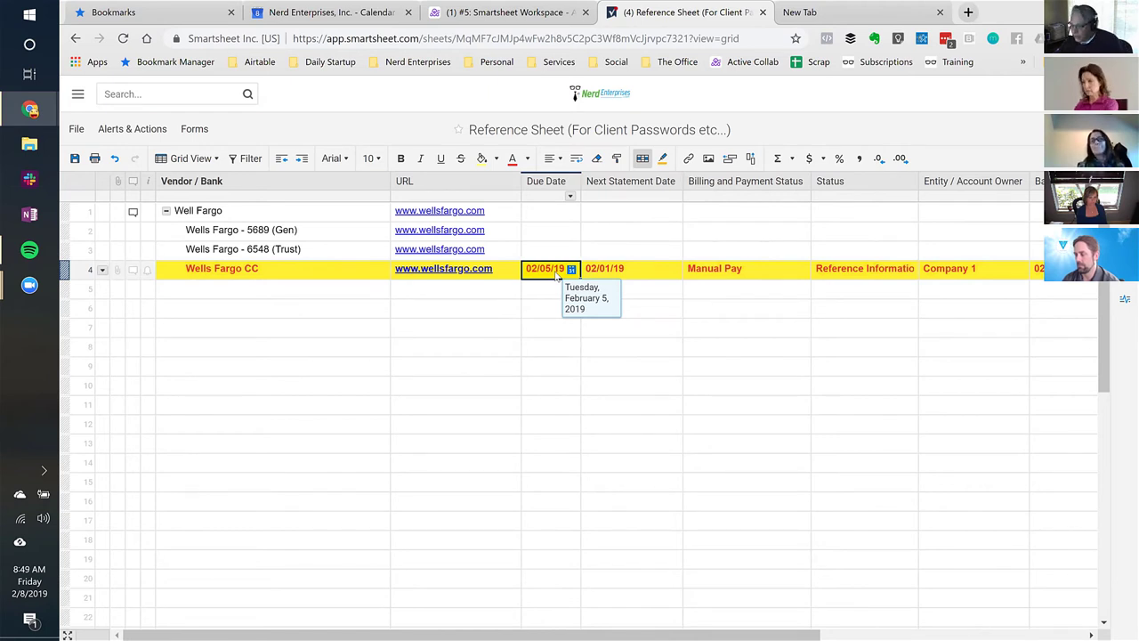
left_click(643, 157)
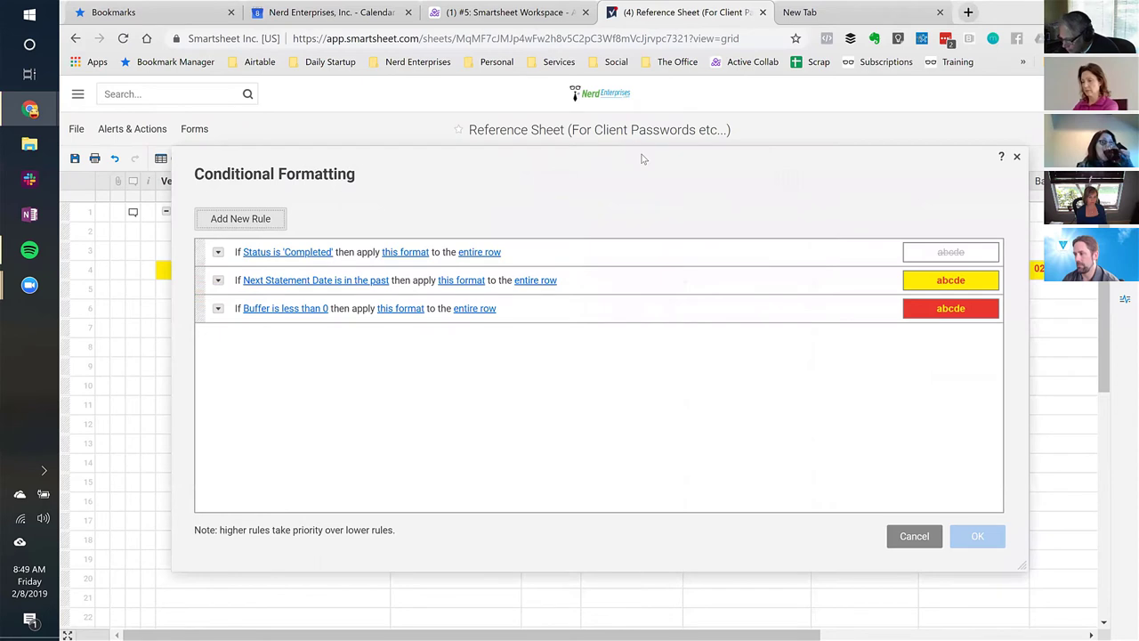
- Add a new formatting rule with the condition Due Date is in the past
left_click(241, 219)
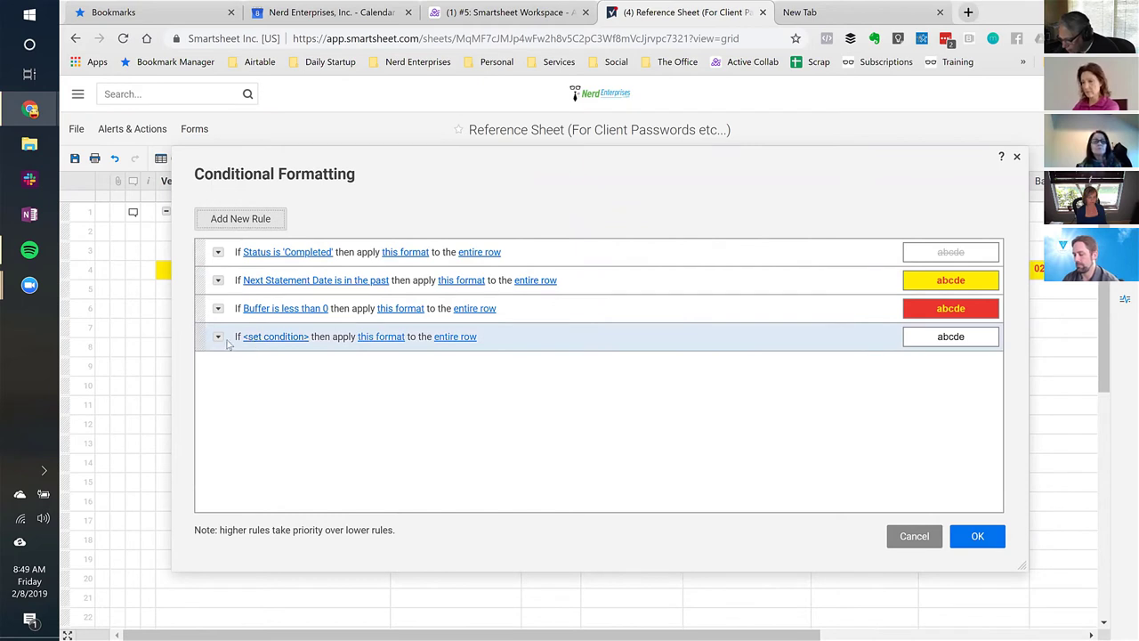
left_click(273, 337)
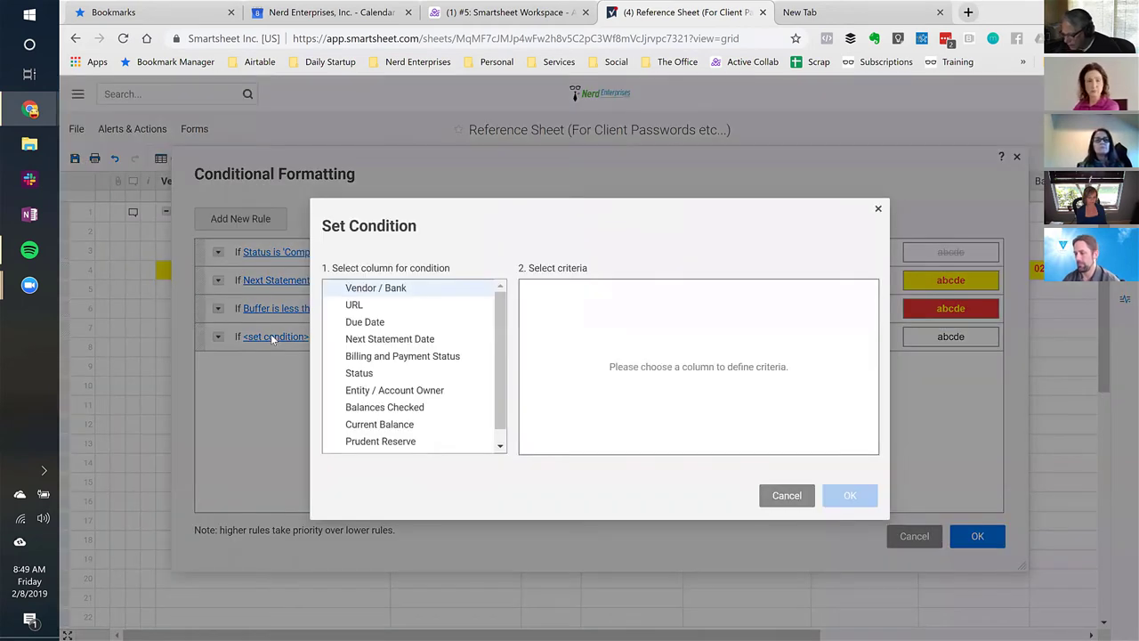
scroll(497, 307, "down", 2)
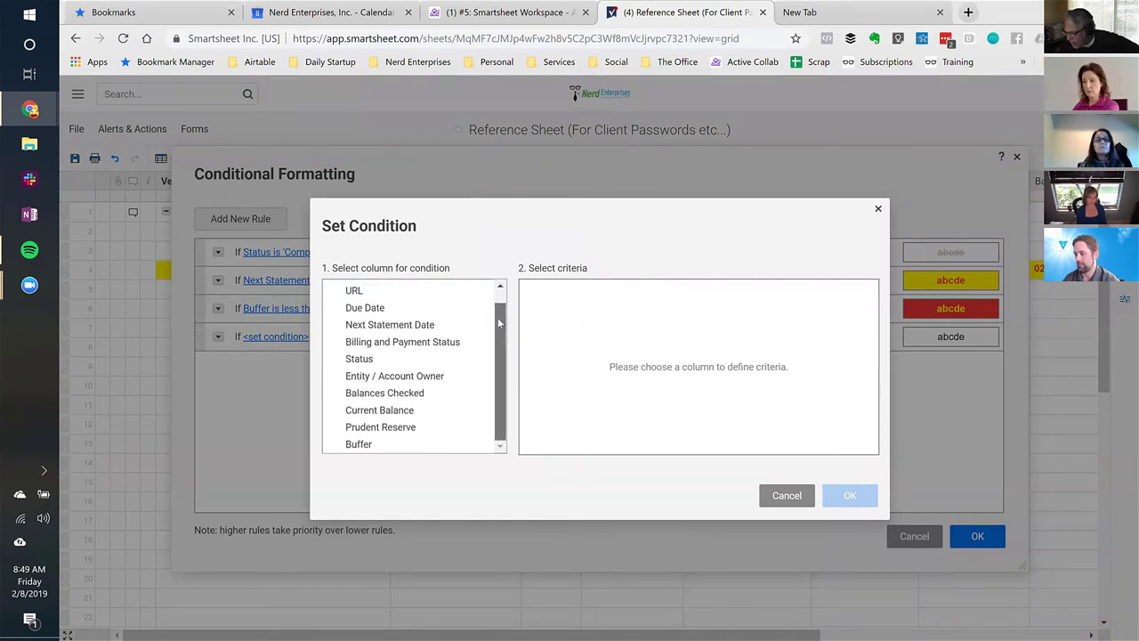
left_click_drag(497, 316, 502, 304)
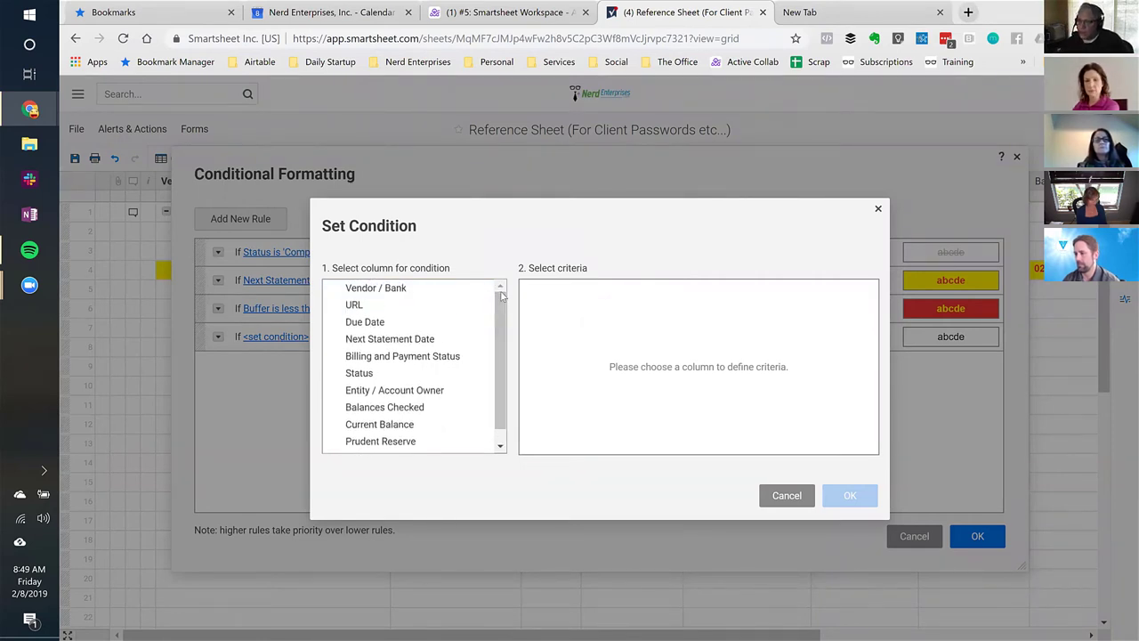
left_click(356, 325)
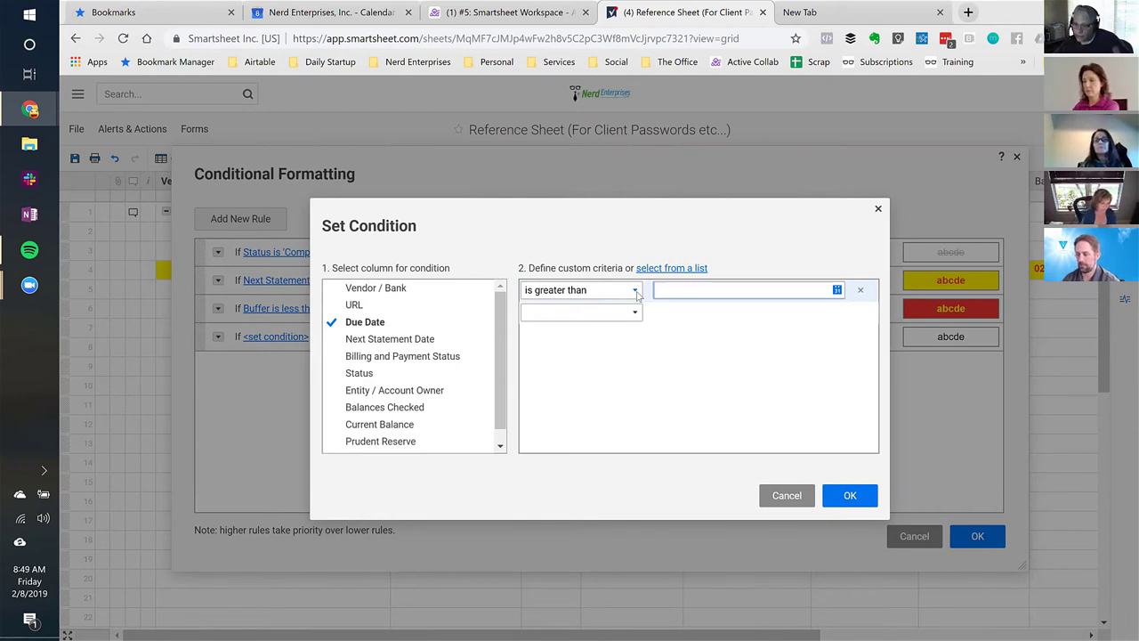
left_click(636, 291)
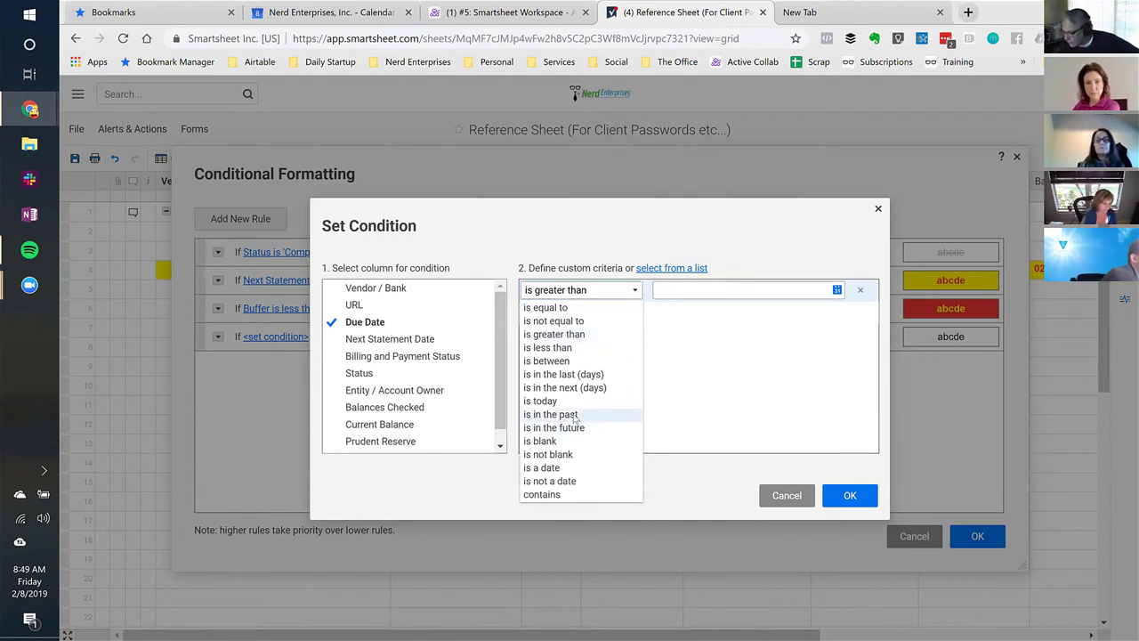
left_click(570, 415)
left_click(875, 495)
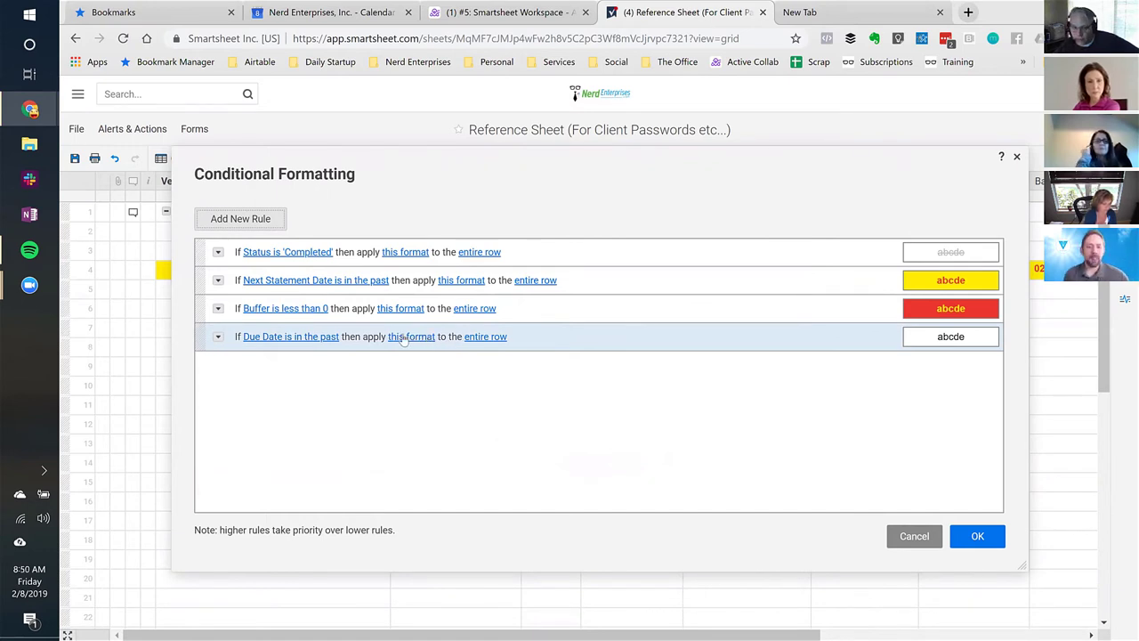
- Give the rule red fill with yellow text, move it to second priority, and apply
left_click(405, 338)
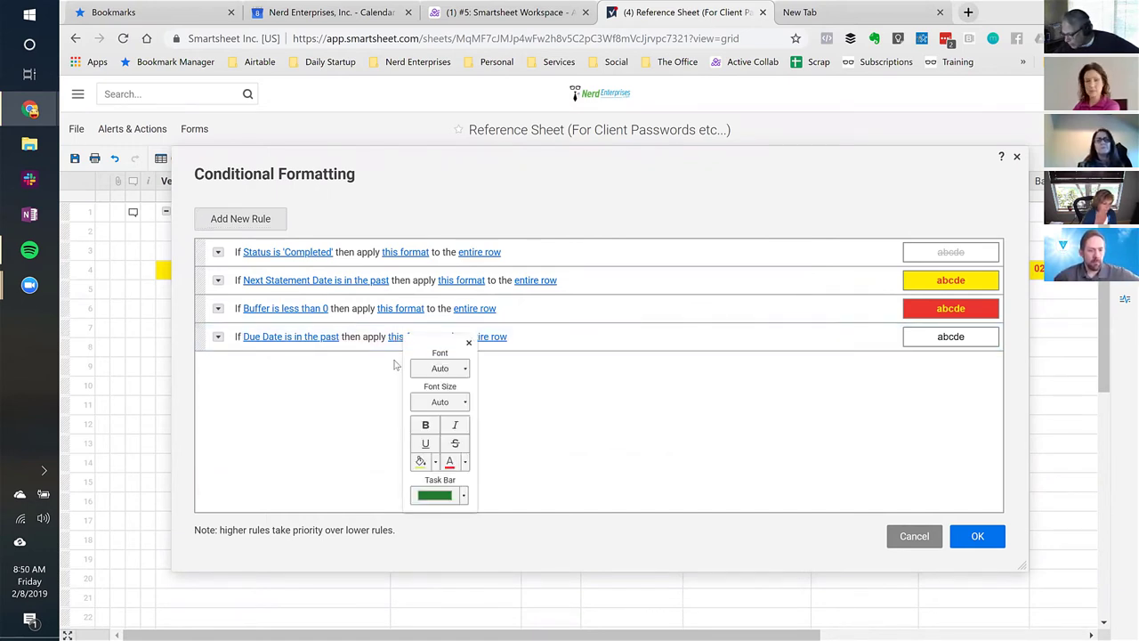
left_click(435, 464)
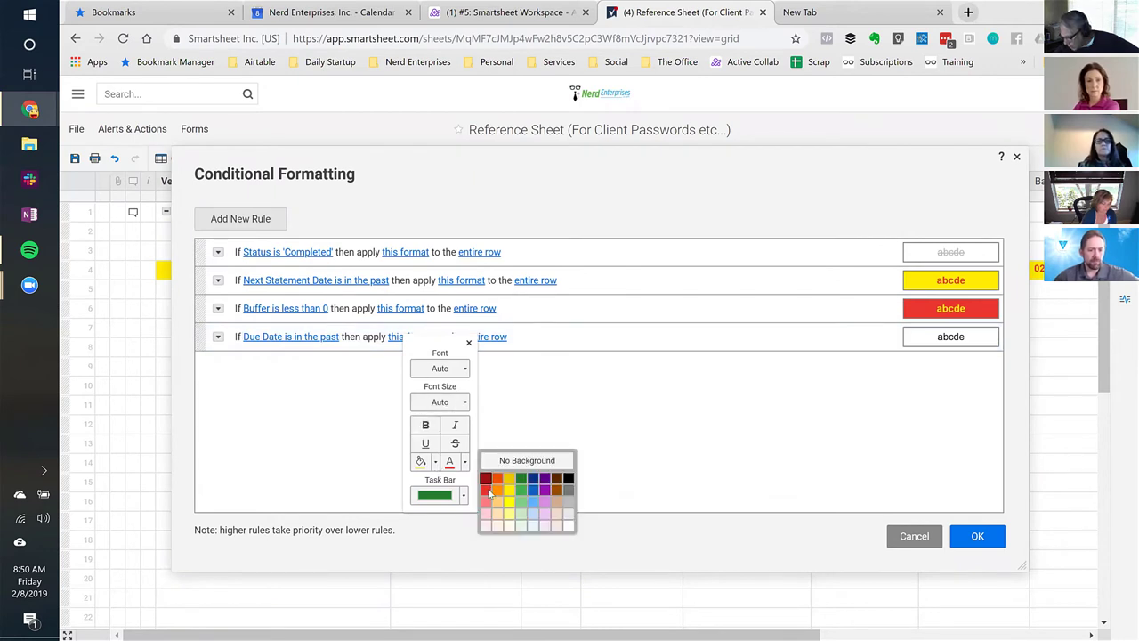
left_click(484, 486)
left_click(463, 463)
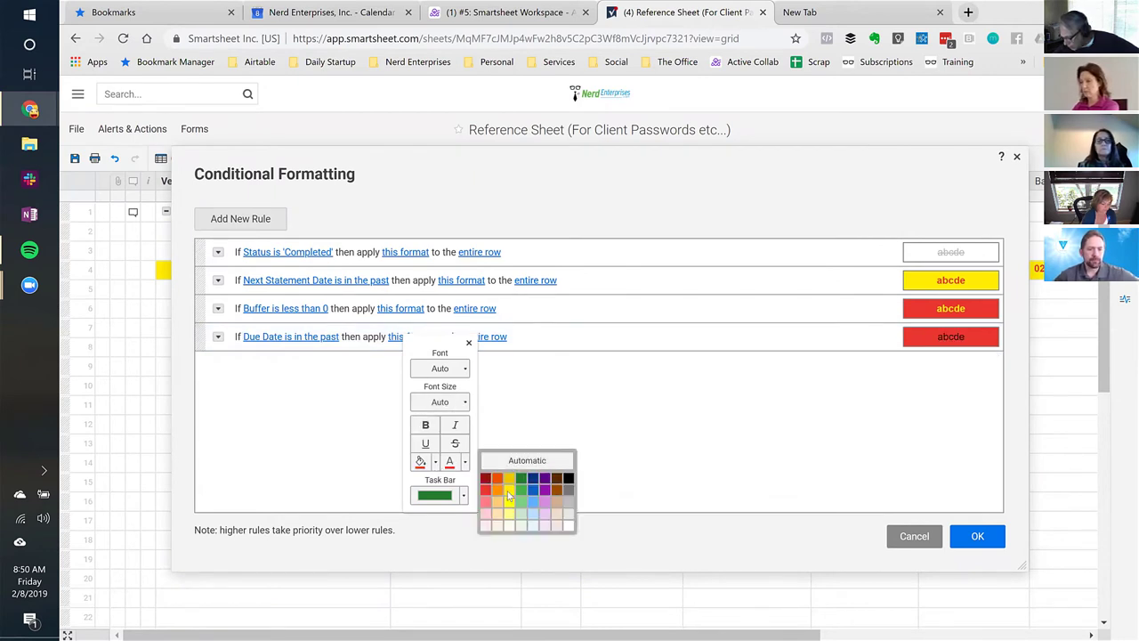
left_click(509, 495)
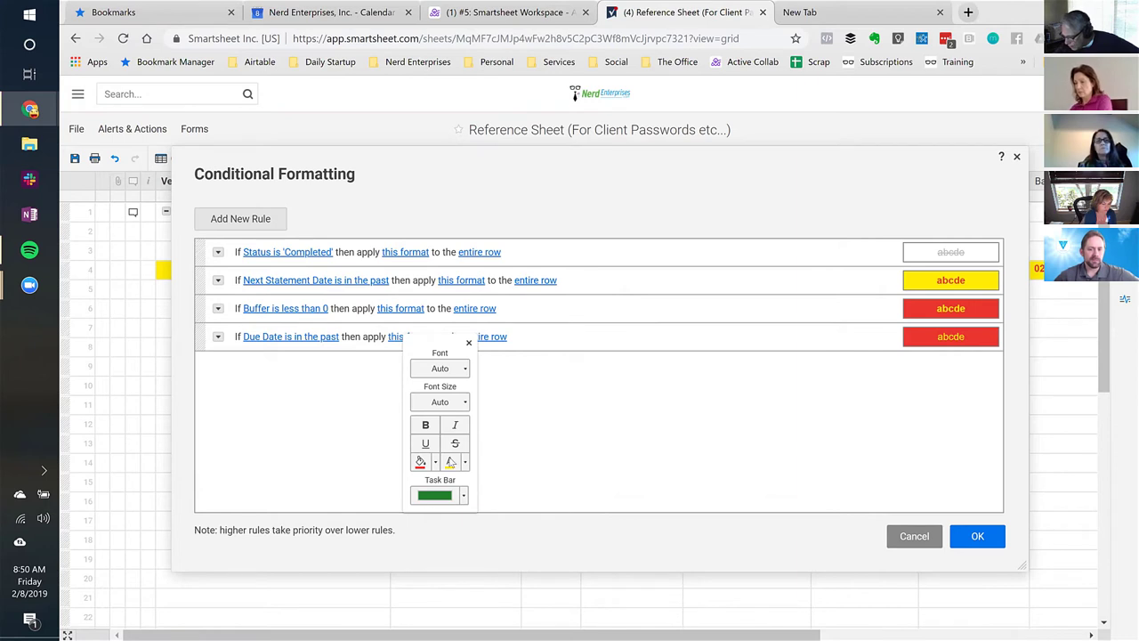
left_click(347, 409)
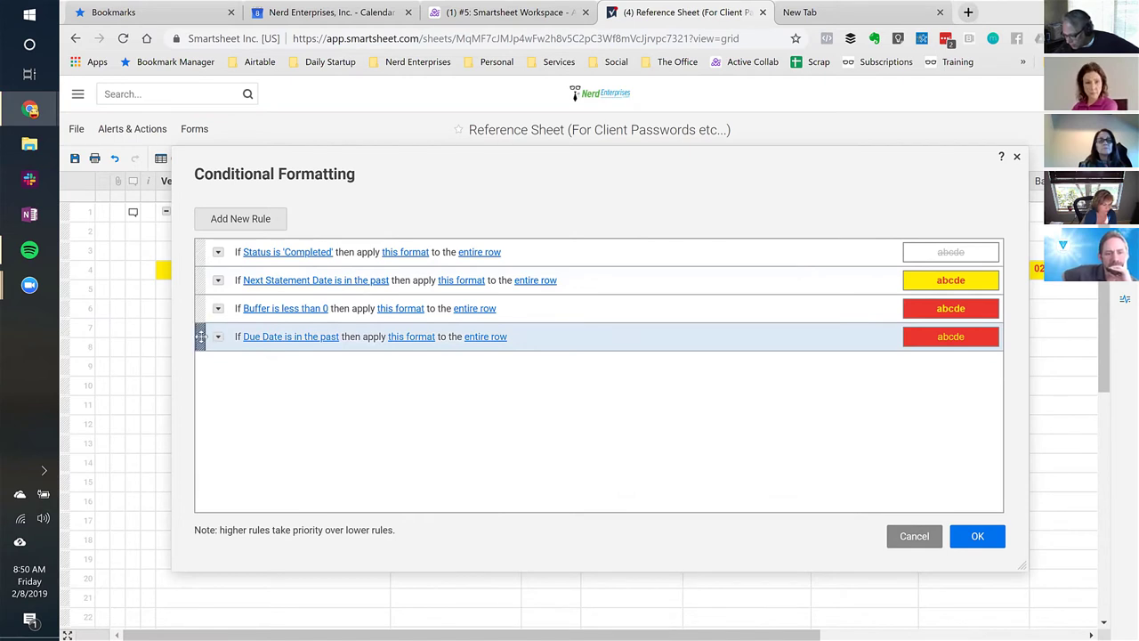
left_click_drag(200, 337, 200, 281)
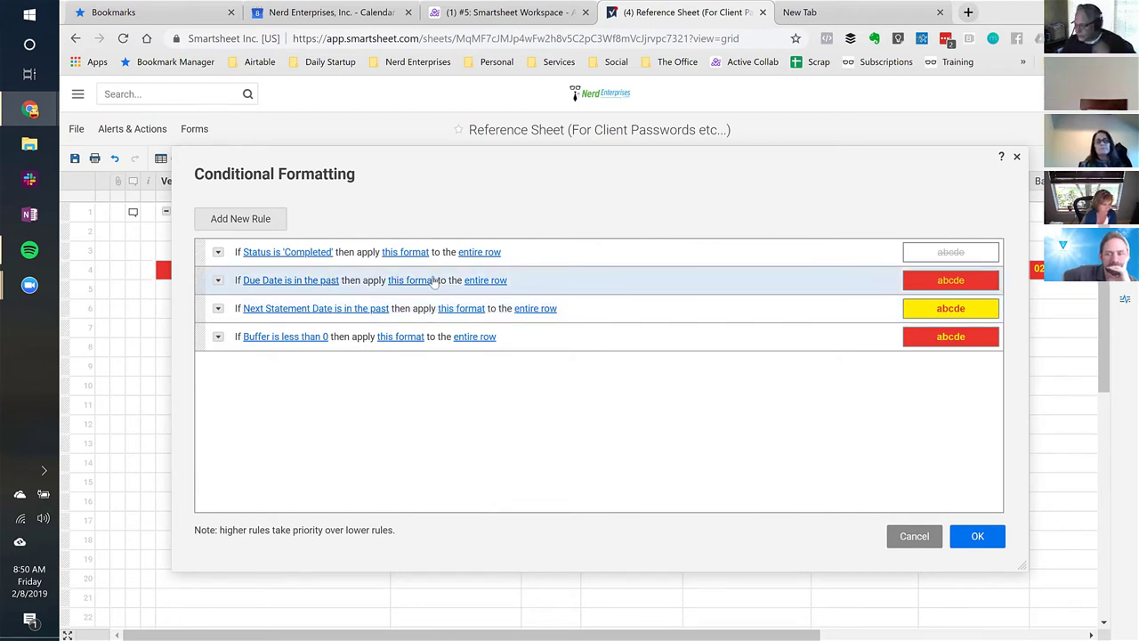
left_click(979, 536)
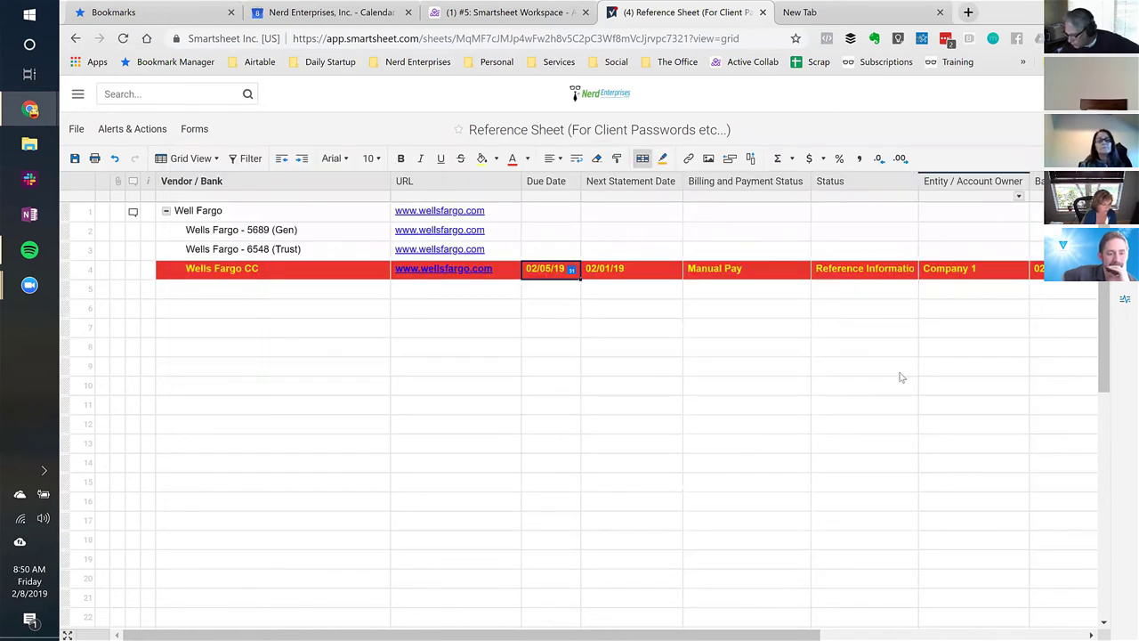
- Change row 4's Due Date to 02/28/19, then to 02/07/19, via its calendar
left_click(571, 269)
left_click(693, 375)
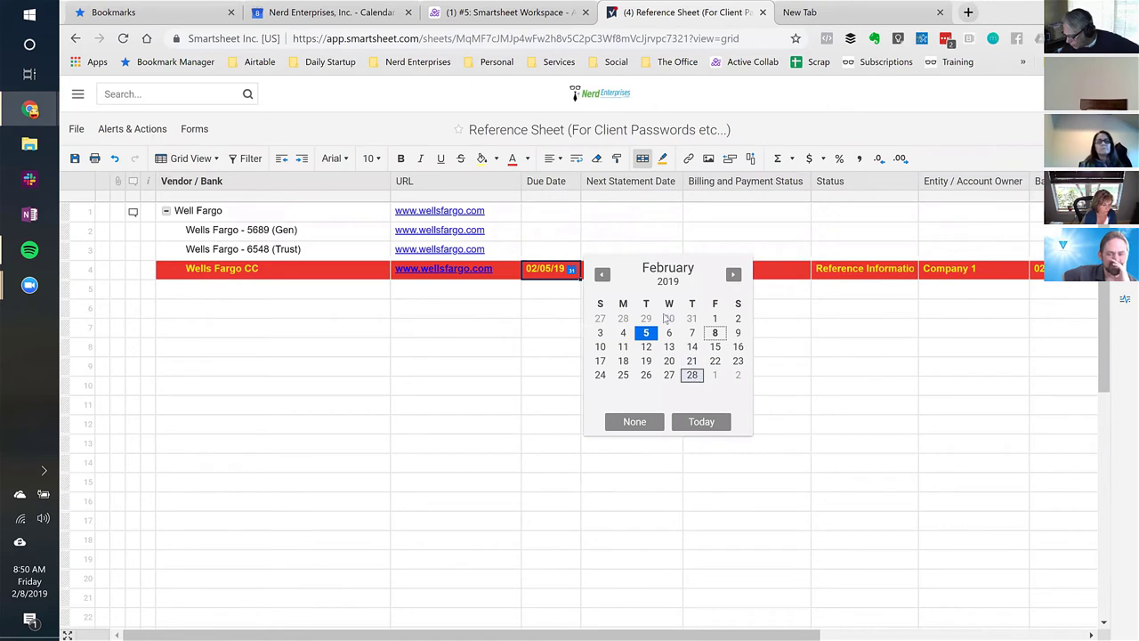
left_click(640, 265)
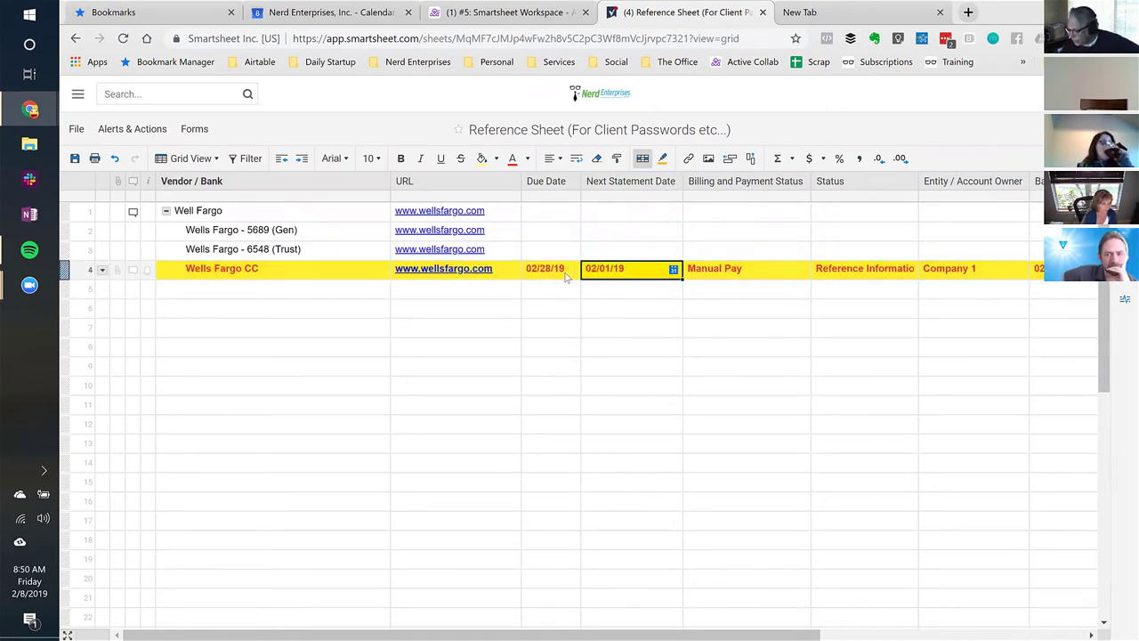
left_click(572, 271)
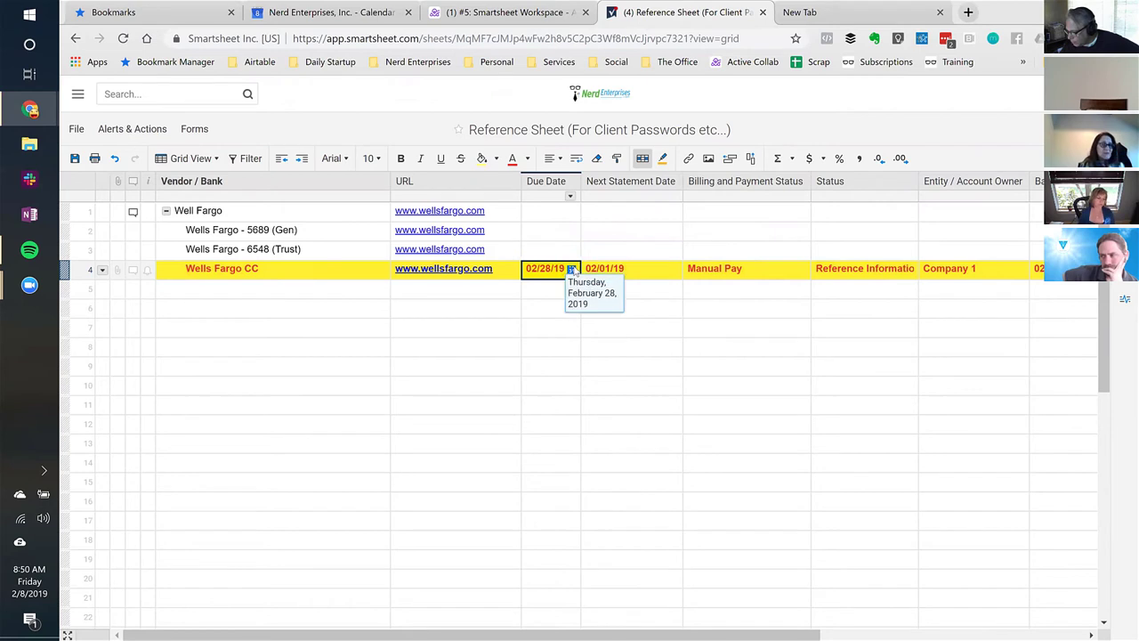
left_click(572, 270)
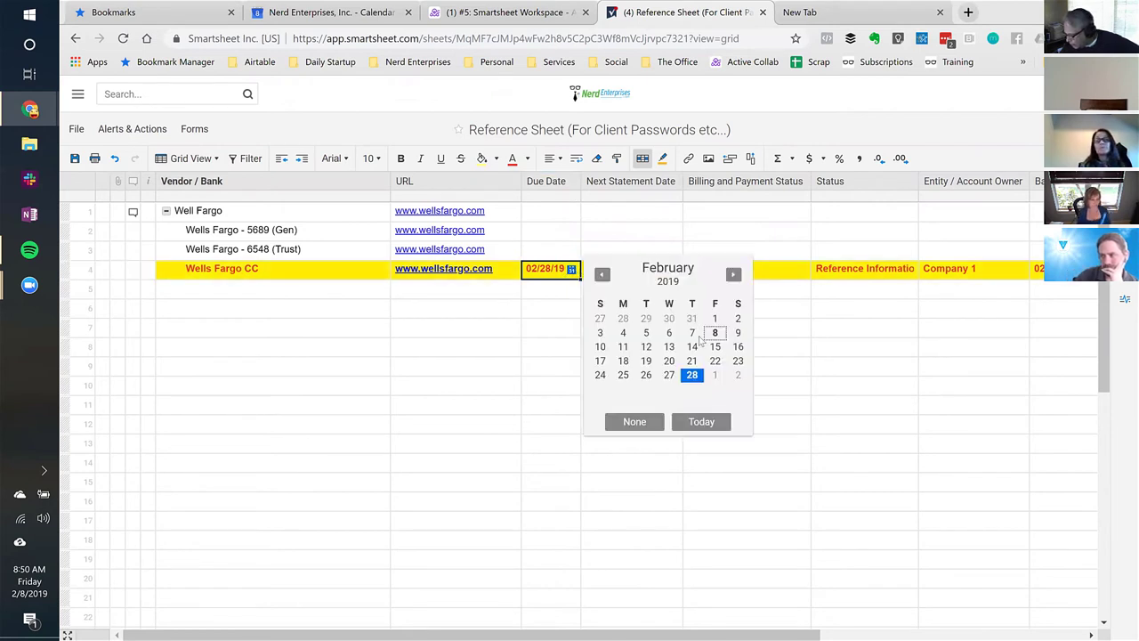
left_click(692, 333)
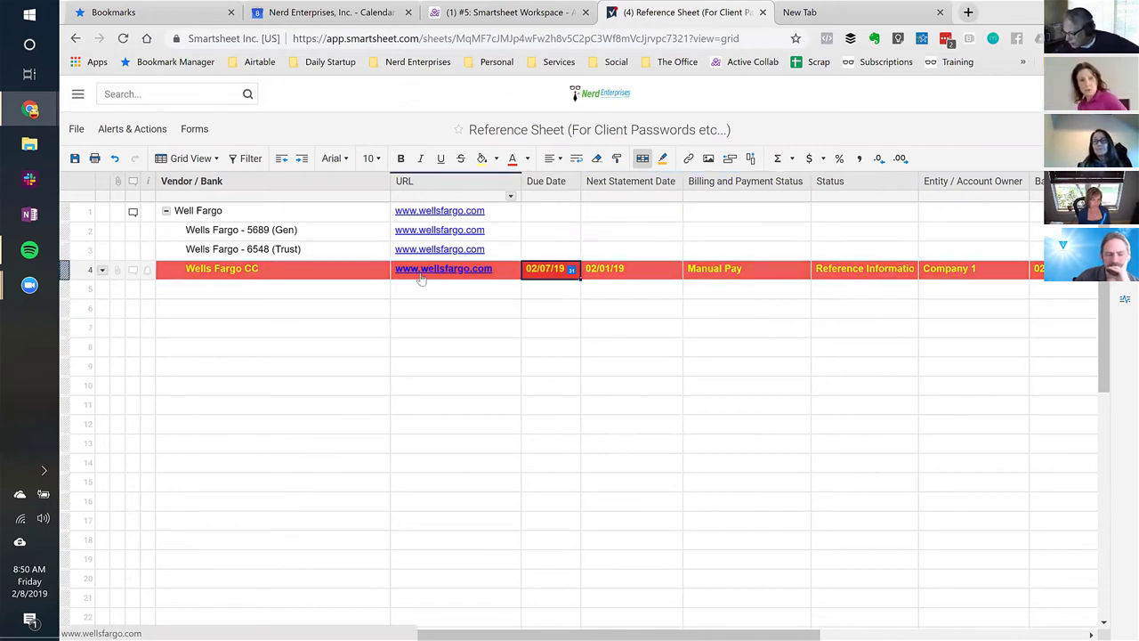
- Copy row 4's balance amounts into the Trust row above
key("Right")
key("Right")
key("Right")
key("Right")
key("Right")
key("Right")
key("Right")
key("Right")
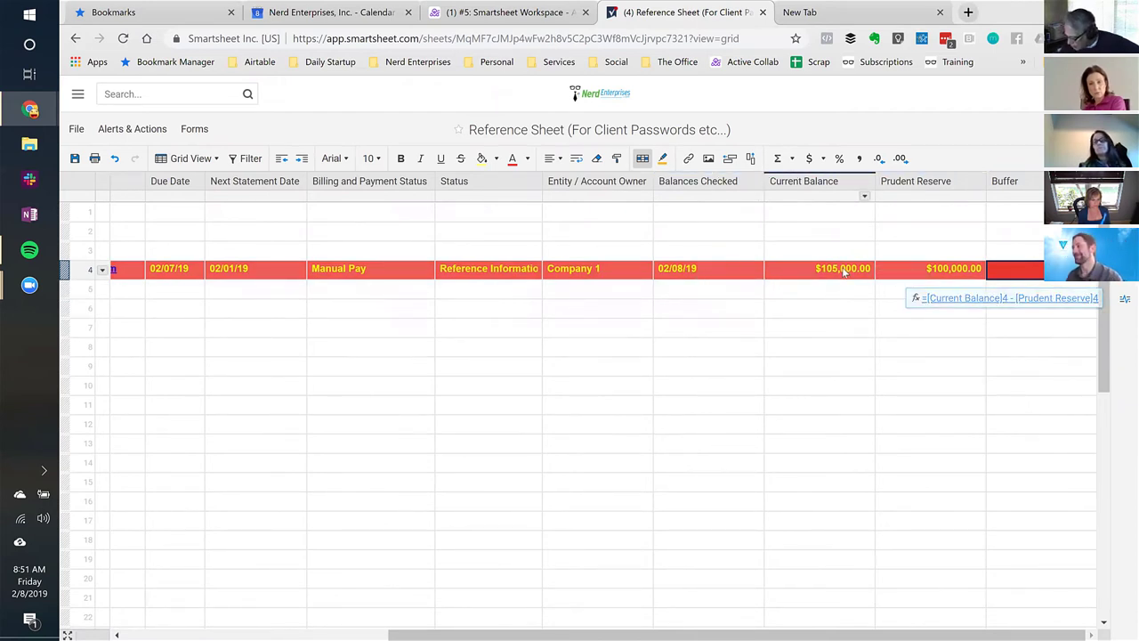
key("Home")
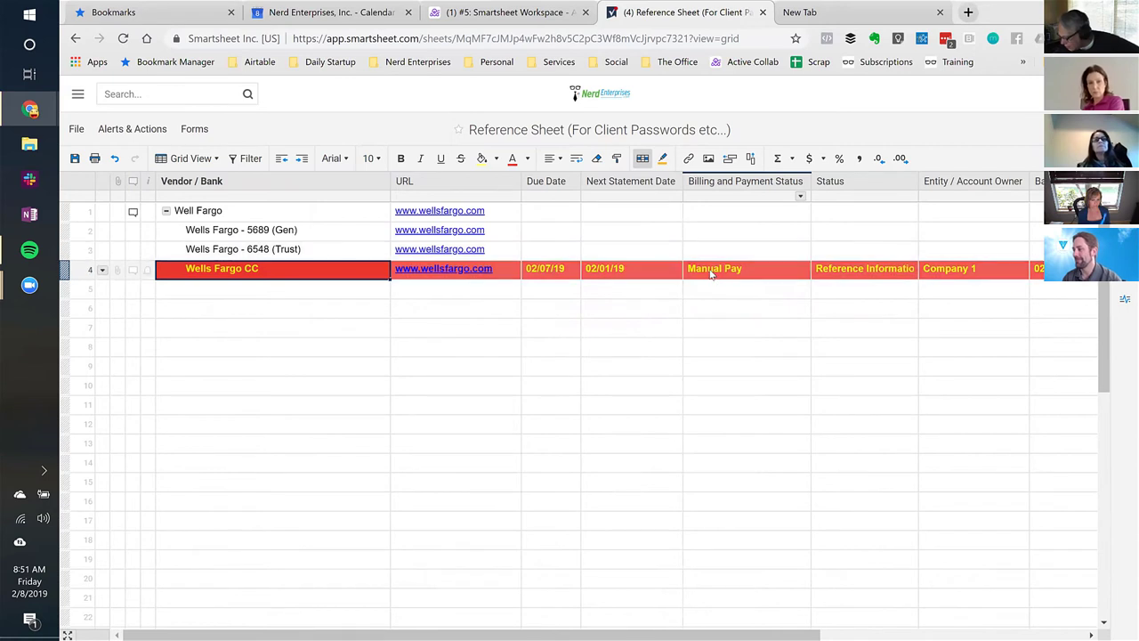
left_click(711, 273)
key("Right")
key("Right")
key("Right")
key("Right")
key("shift+Right")
key("shift+Right")
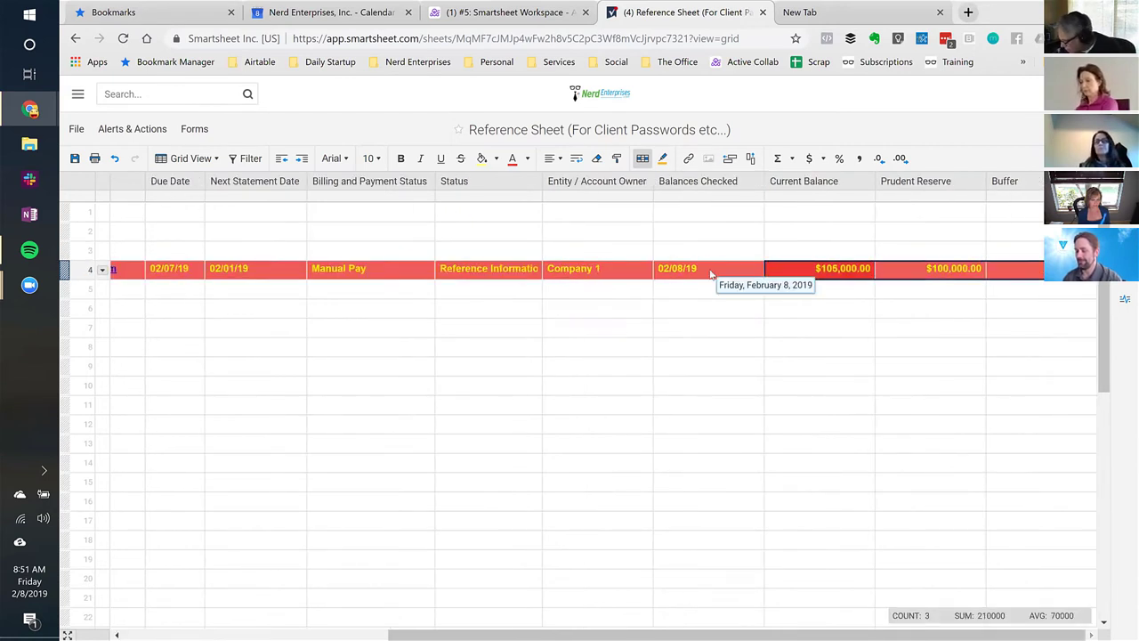
key("ctrl+c")
key("Up")
key("ctrl+v")
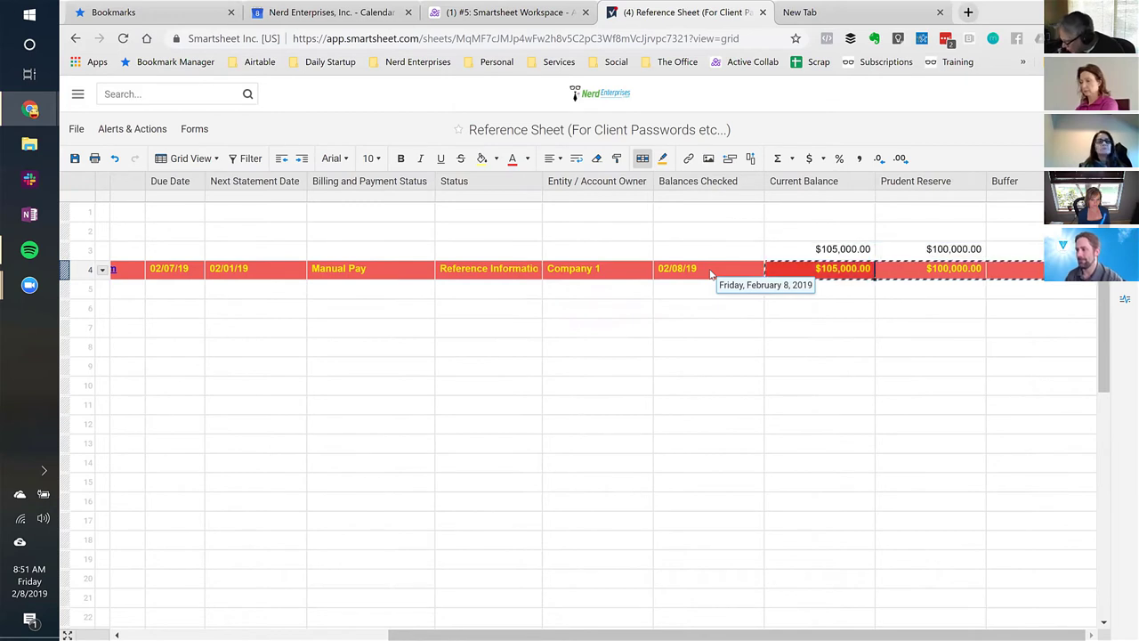
- Enter 0 in Wells Fargo CC's Current Balance, Prudent Reserve and Buffer cells
key("Down")
type("0")
key("Tab")
type("0")
key("Tab")
type("0")
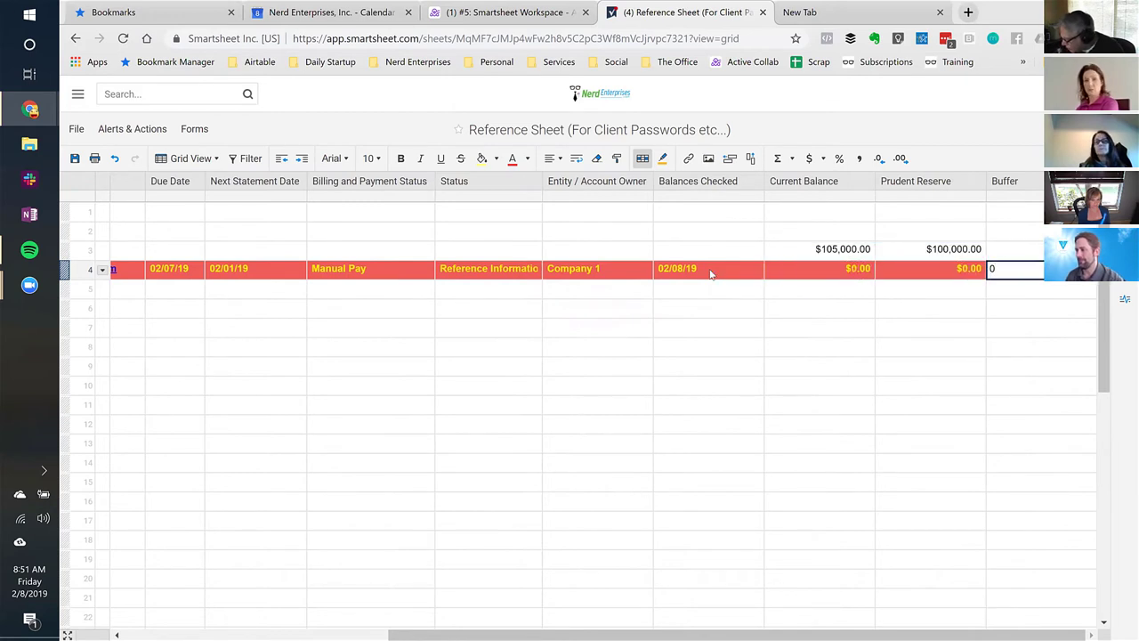
key("shift+Tab")
key("shift+Tab")
key("shift+Tab")
- Set the Trust account's Current Balance to $95,000 and review the formatting rules
key("Home")
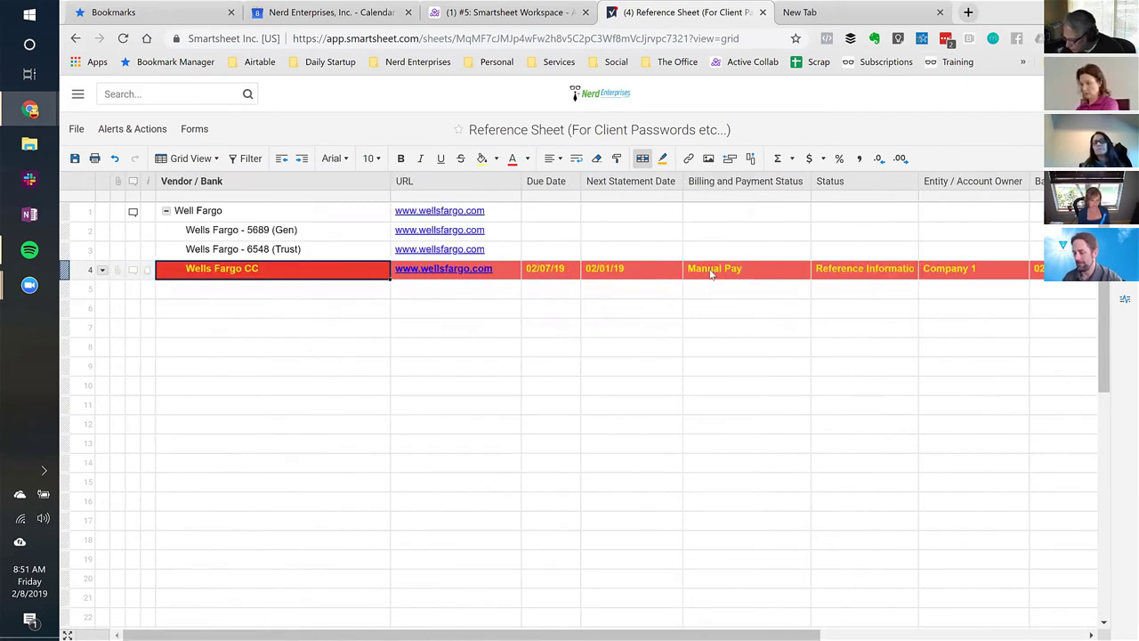
key("End")
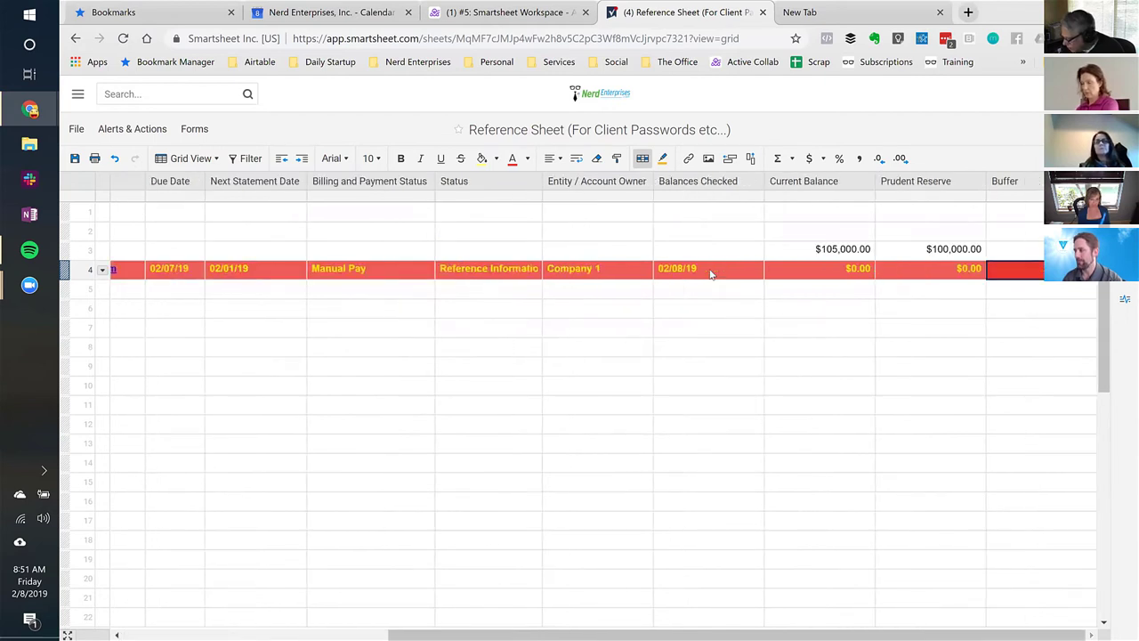
key("Up")
key("Left")
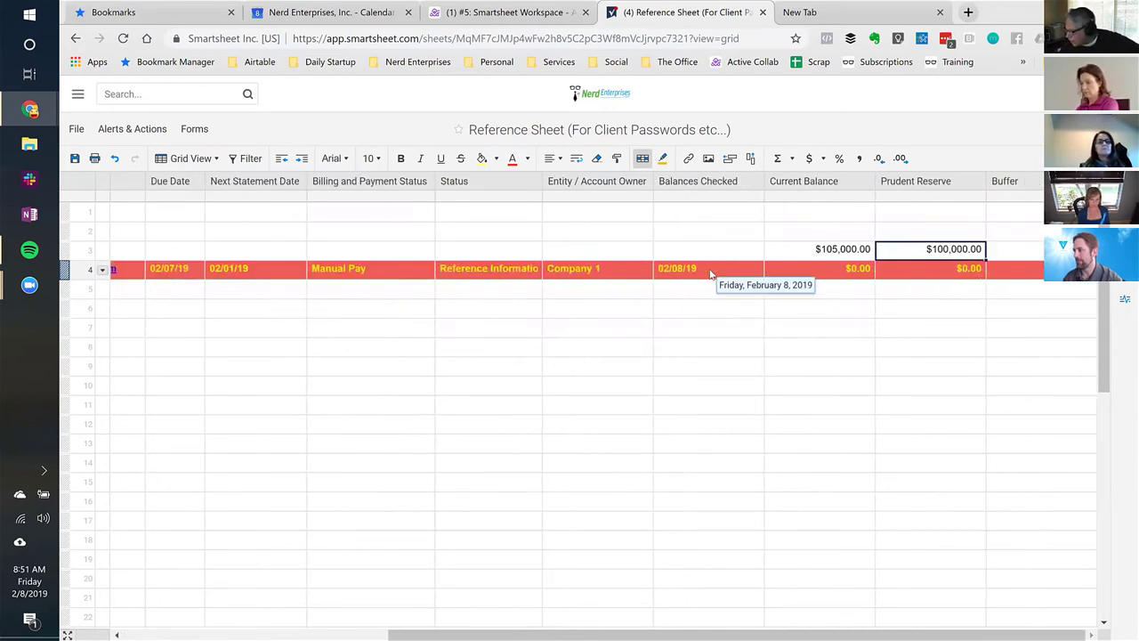
key("Left")
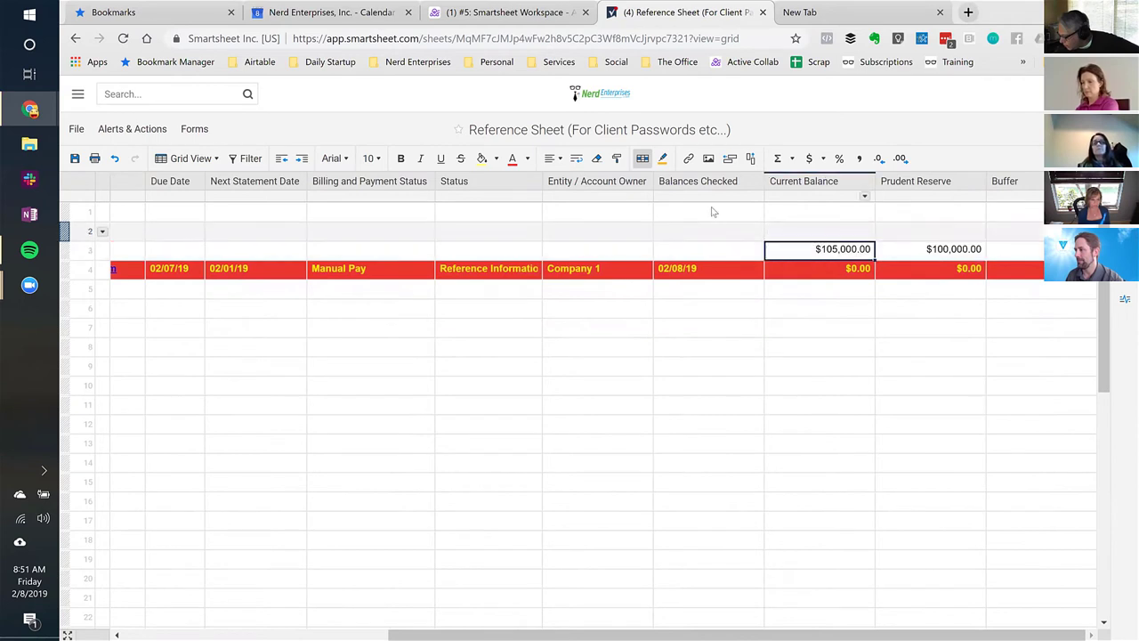
type("95000")
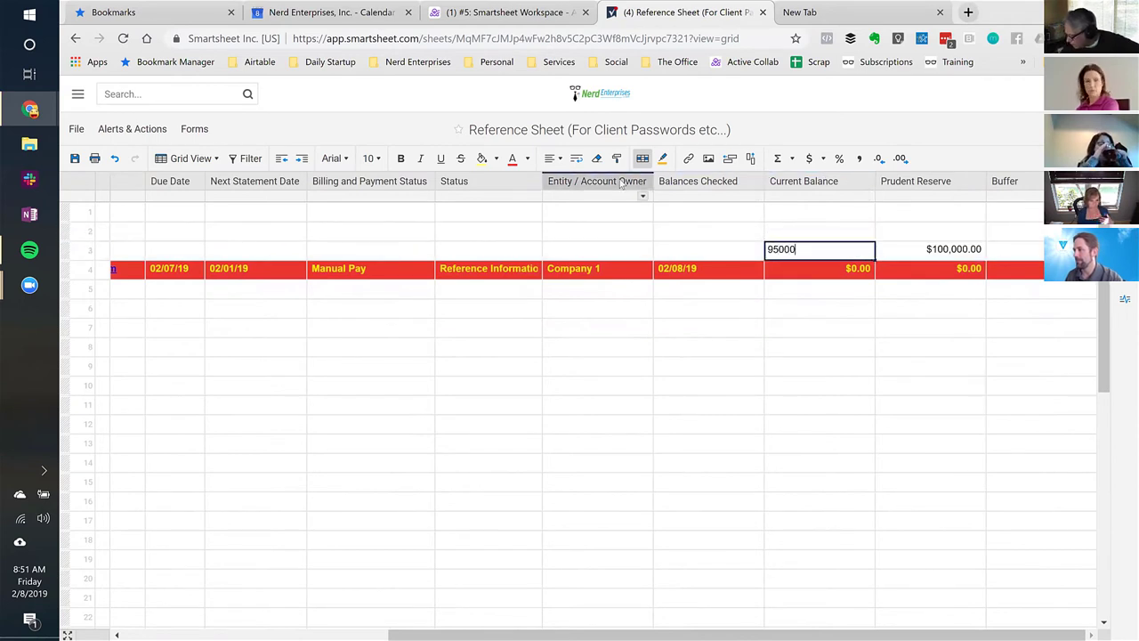
key("Return")
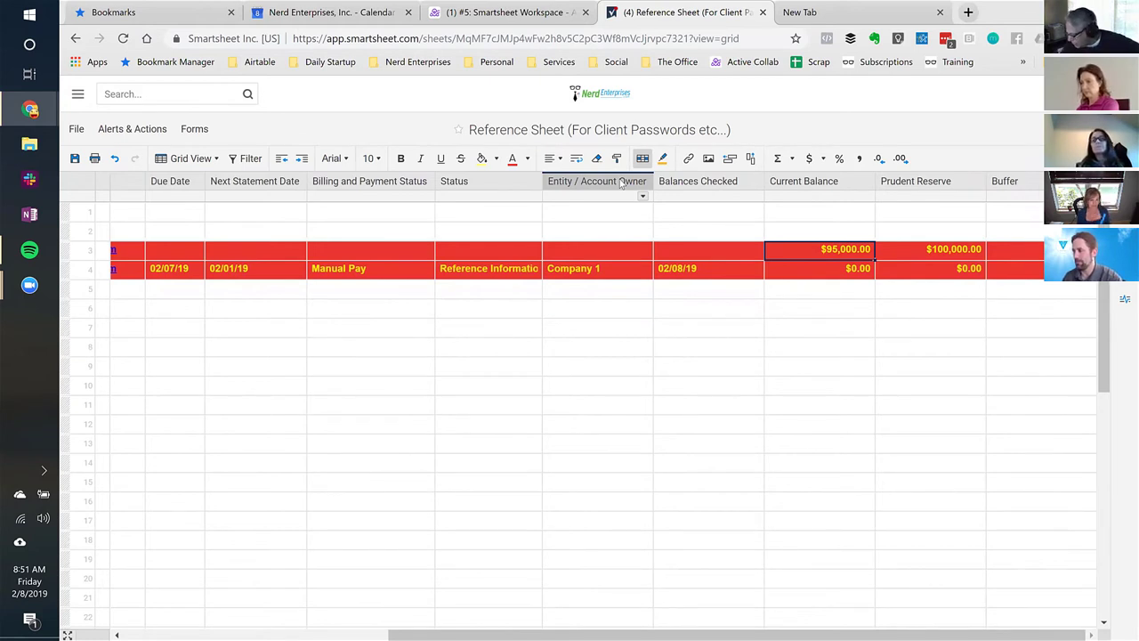
key("Home")
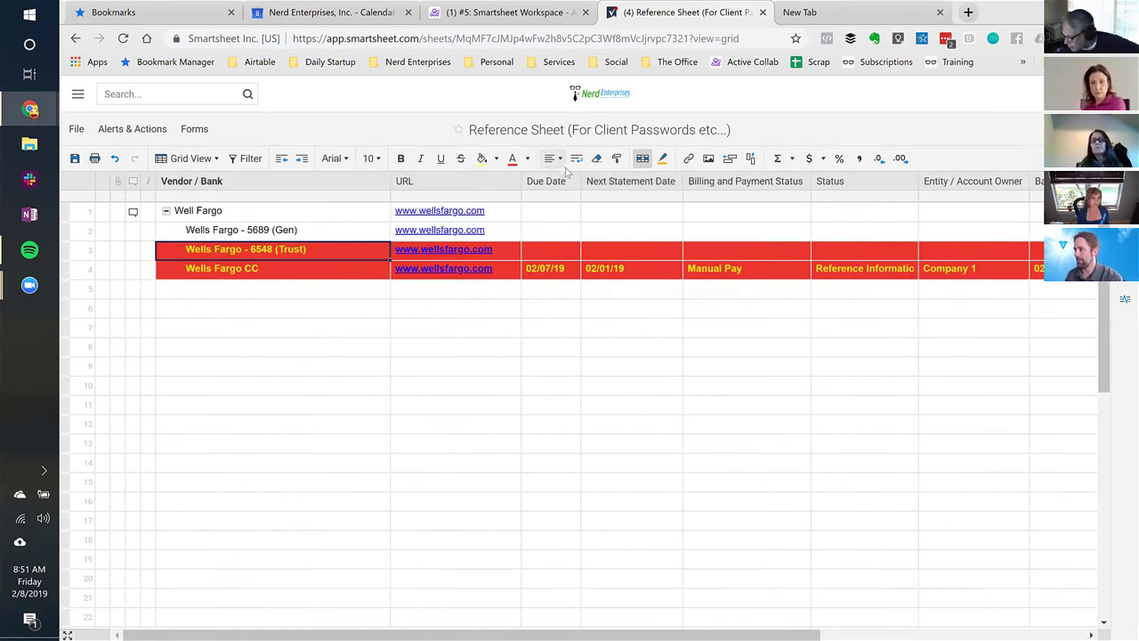
left_click(642, 159)
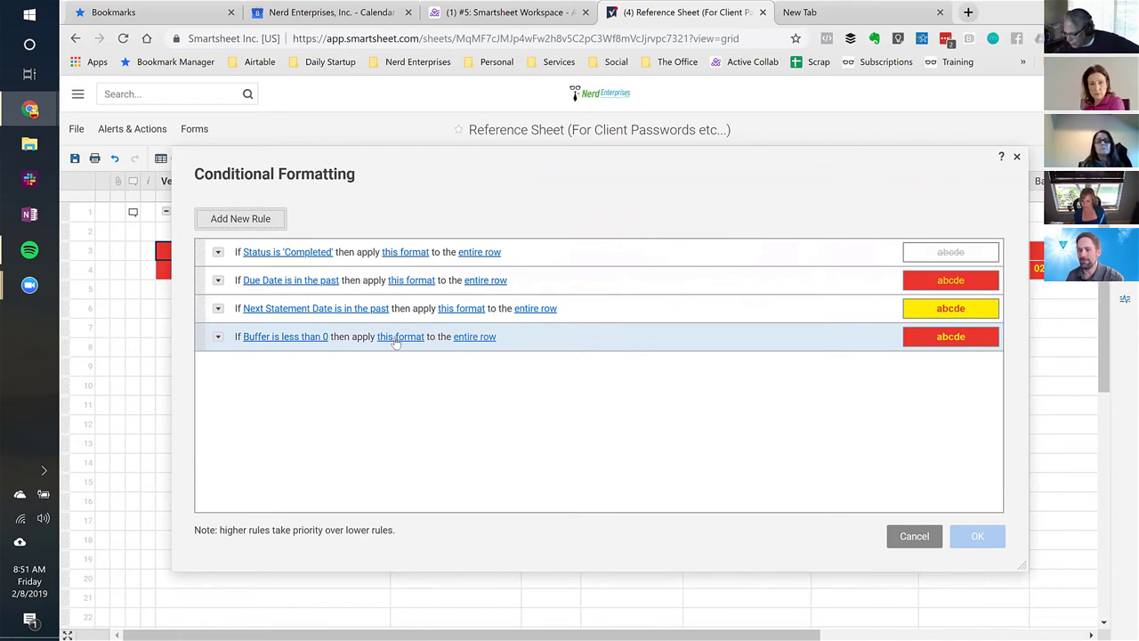
left_click(928, 537)
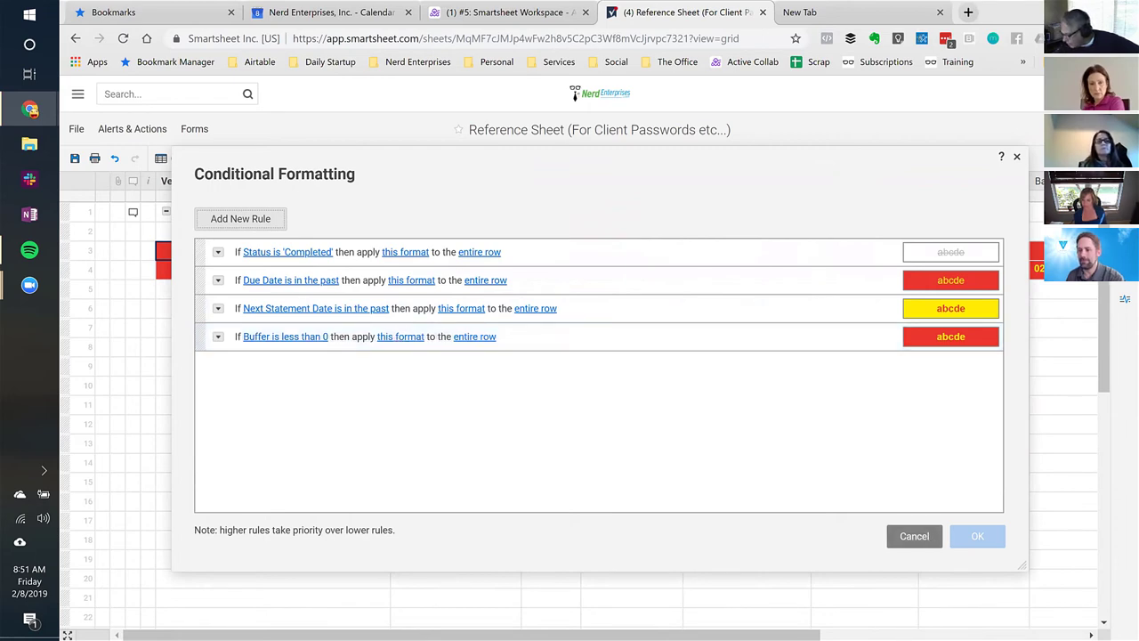
left_click(1006, 247)
key("Right")
key("Right")
key("Right")
key("Right")
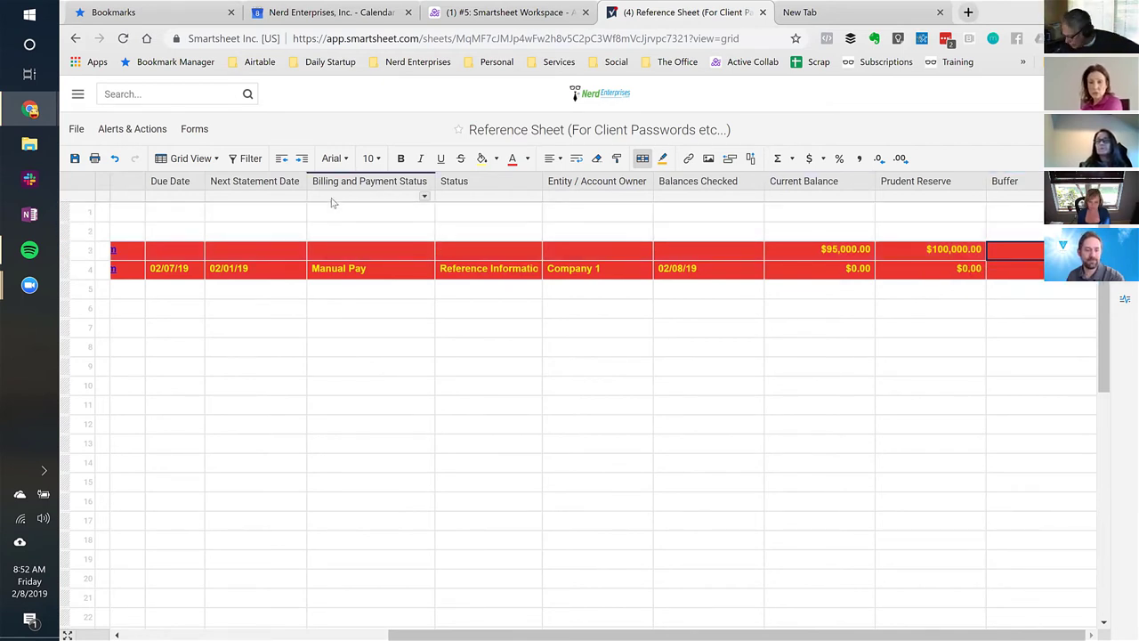
- Pick 02/28/19 as row 4's Due Date and 02/13/19 as its Next Statement Date
key("Home")
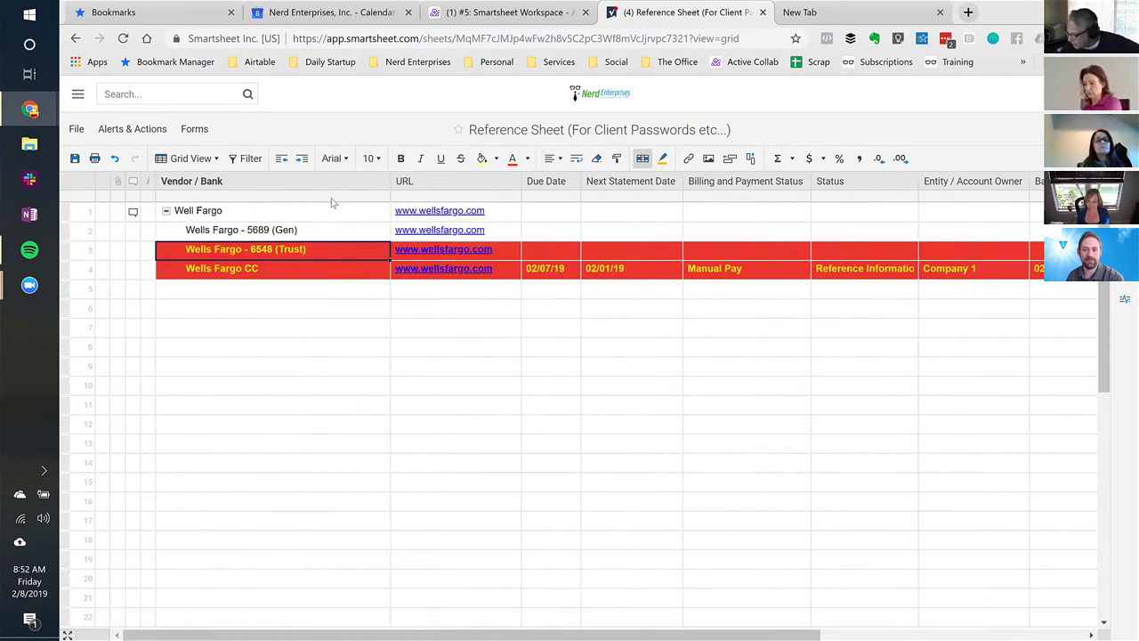
left_click(555, 270)
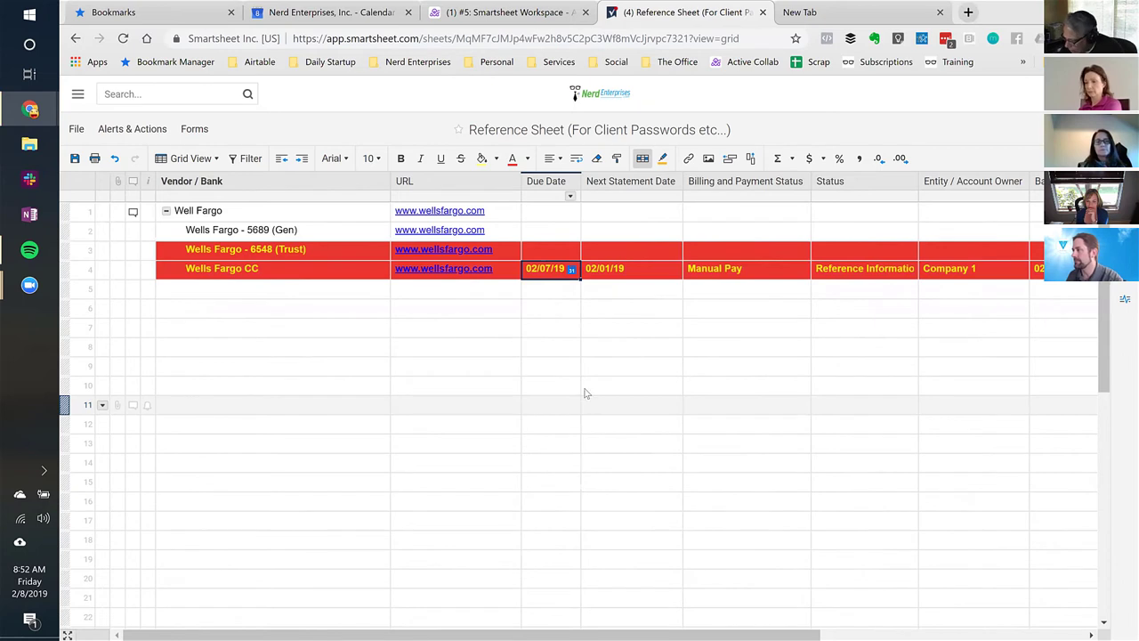
left_click(571, 269)
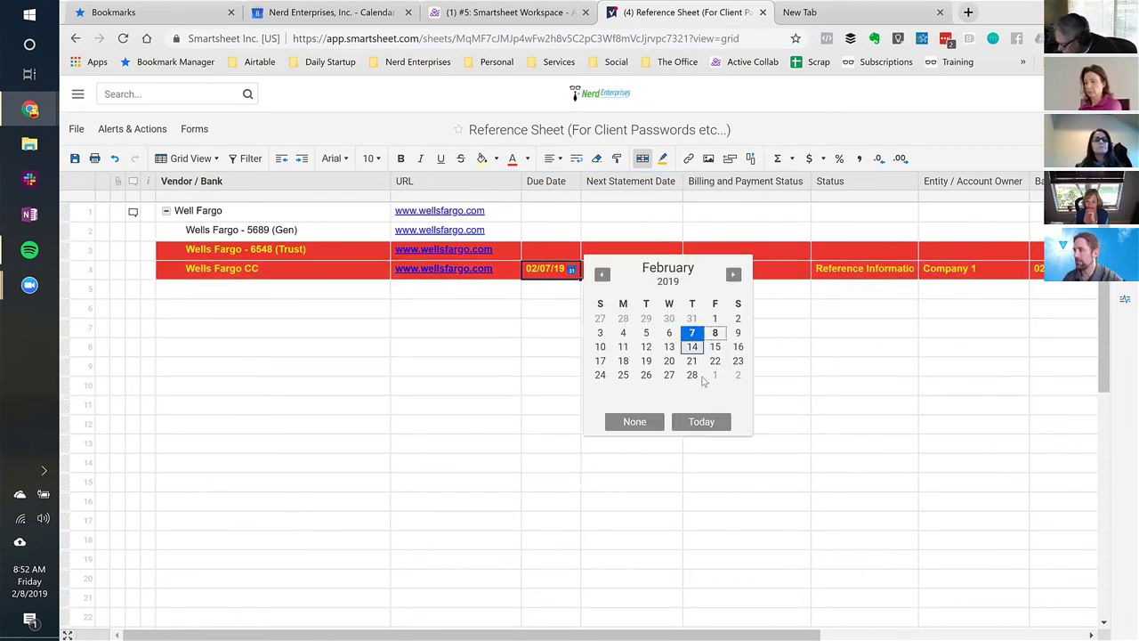
left_click(692, 375)
left_click(672, 270)
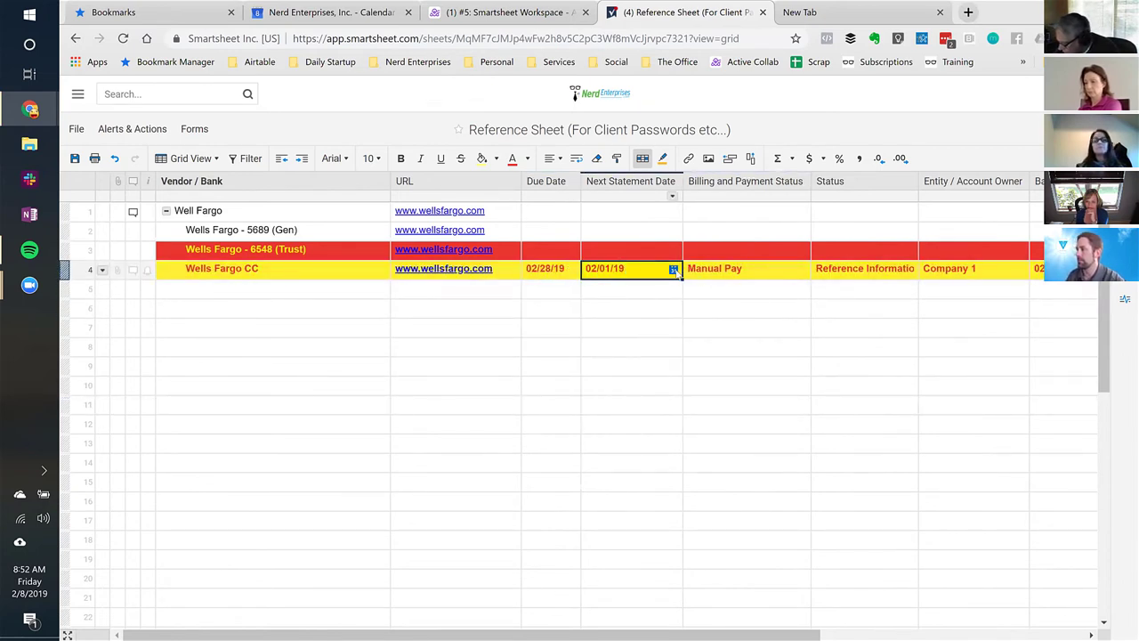
left_click(673, 269)
left_click(773, 352)
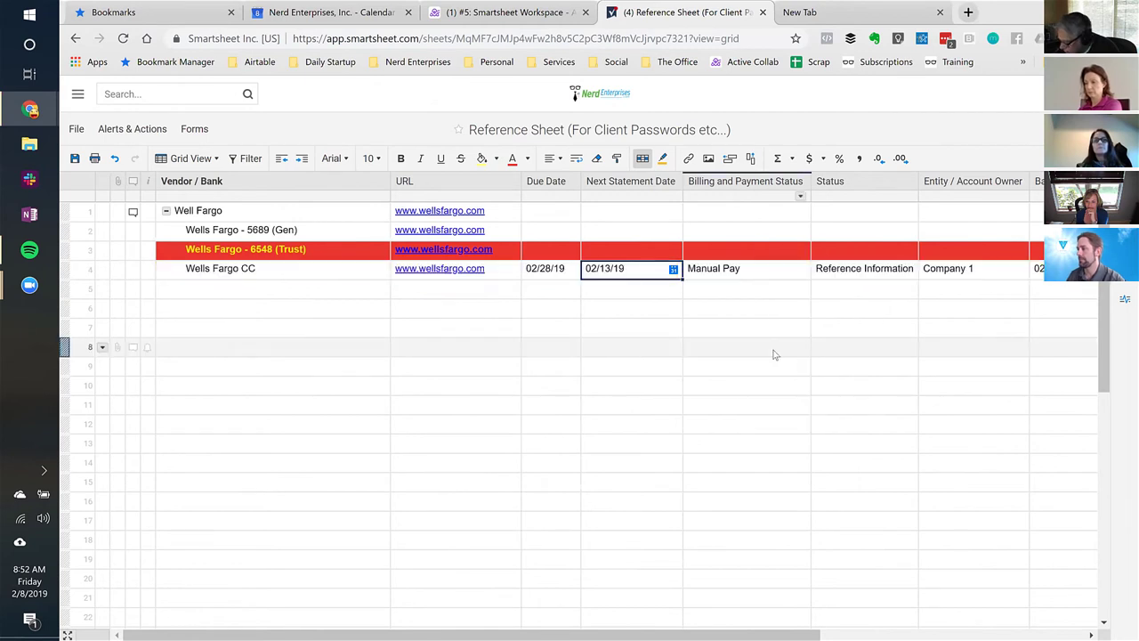
key("Right")
key("Left")
key("Left")
key("Left")
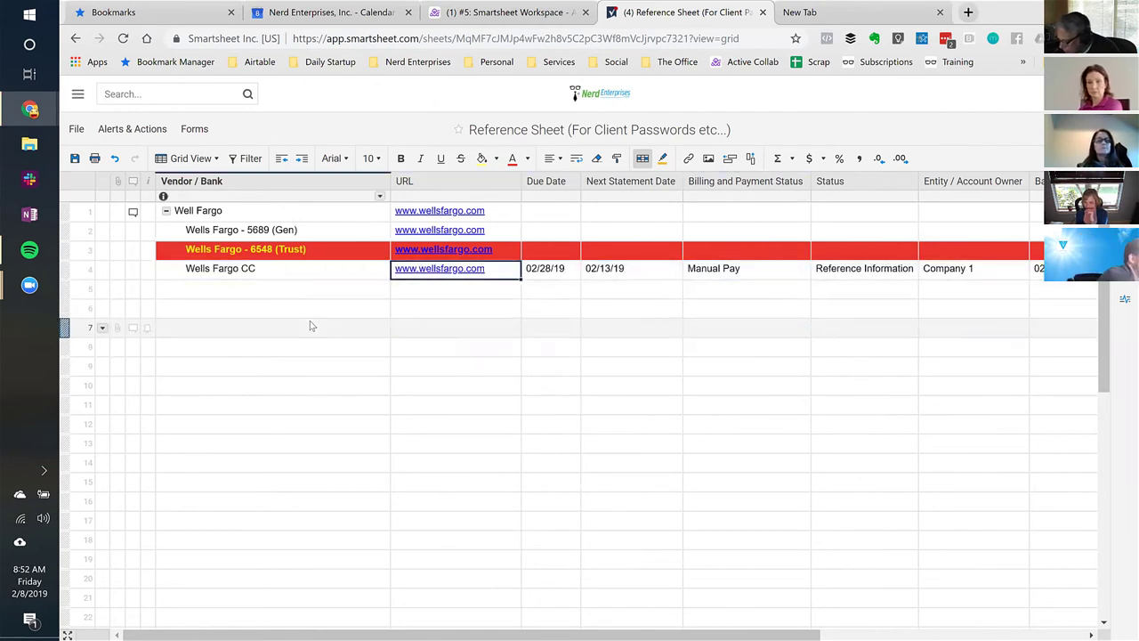
key("Right")
key("Right")
key("Right")
key("Right")
key("Right")
key("Right")
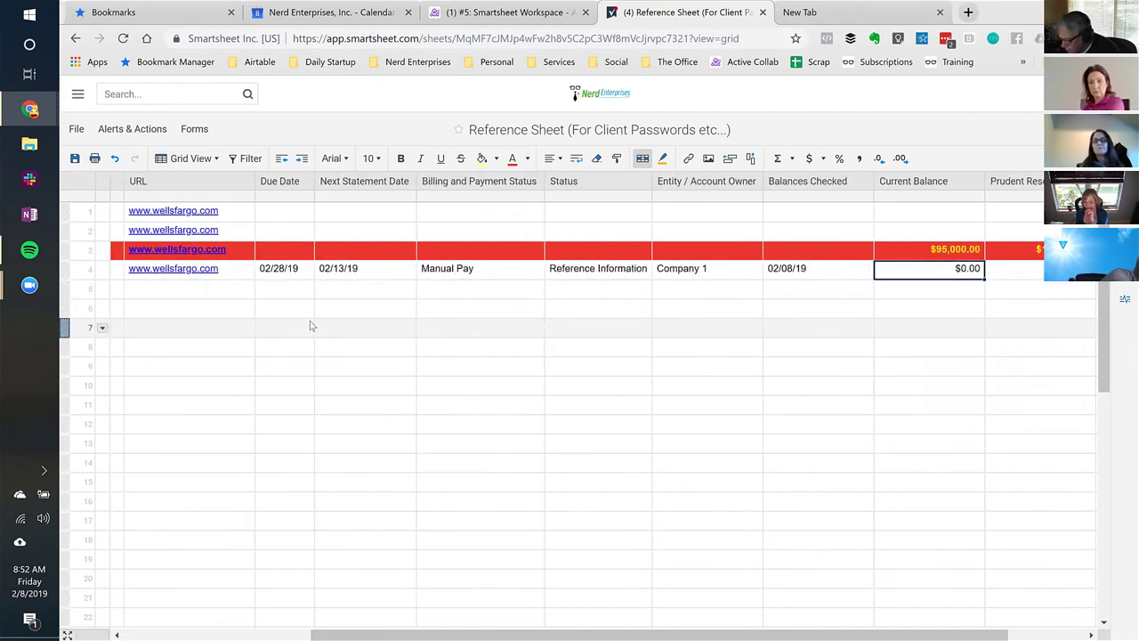
key("Left")
key("Left")
key("Left")
key("Left")
key("Left")
key("Left")
key("Left")
key("Left")
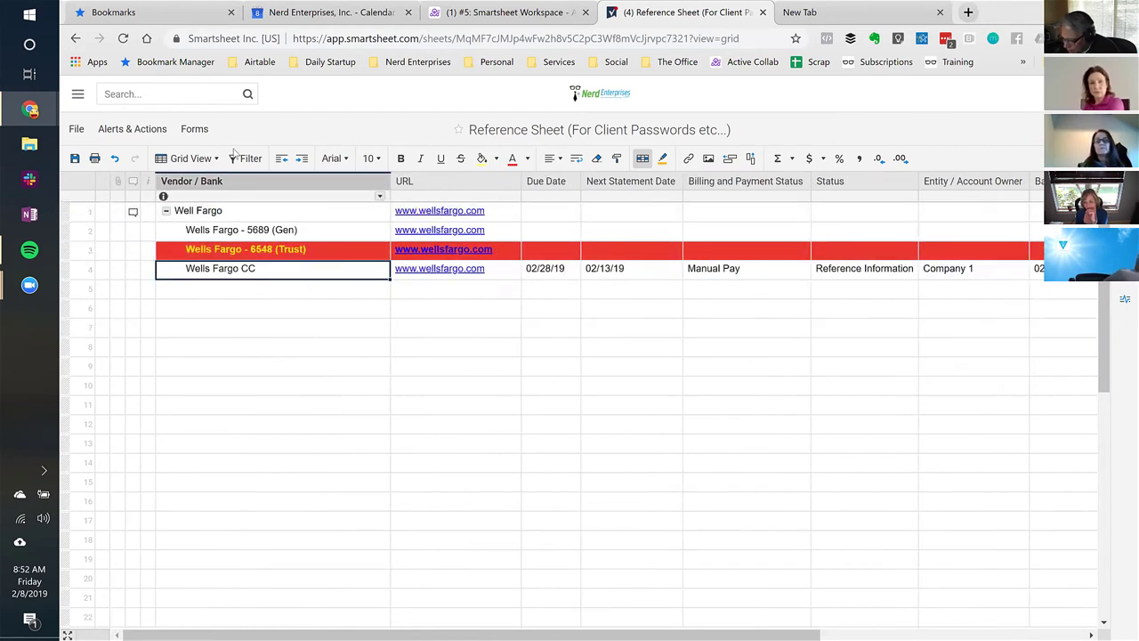
- In Manage Alerts & Actions, create a new Alert someone rule
left_click(134, 129)
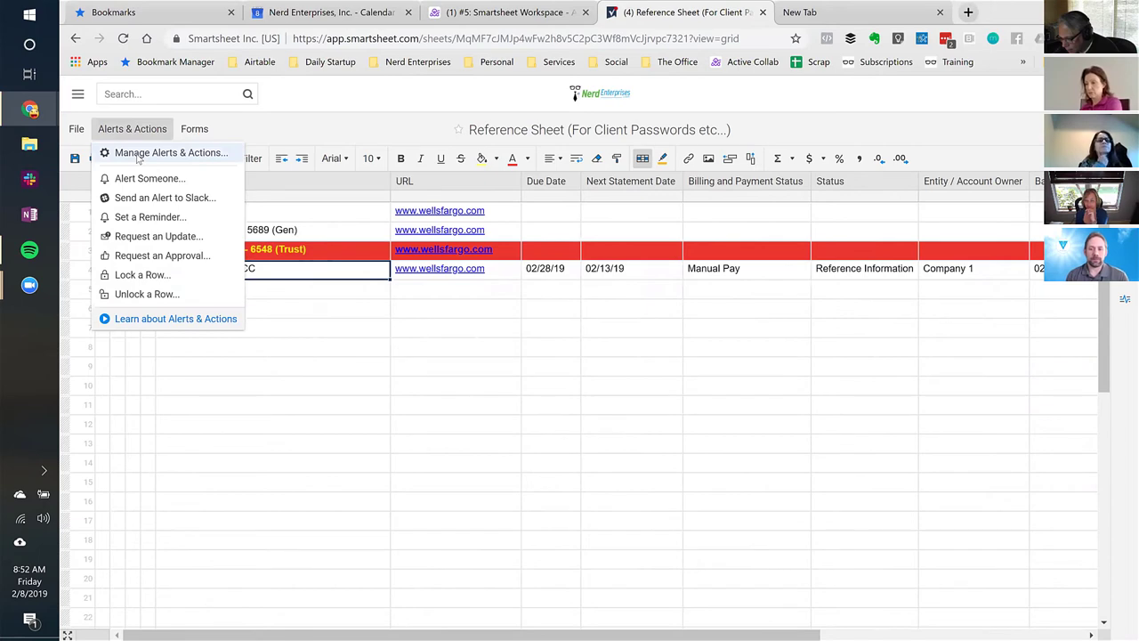
left_click(143, 153)
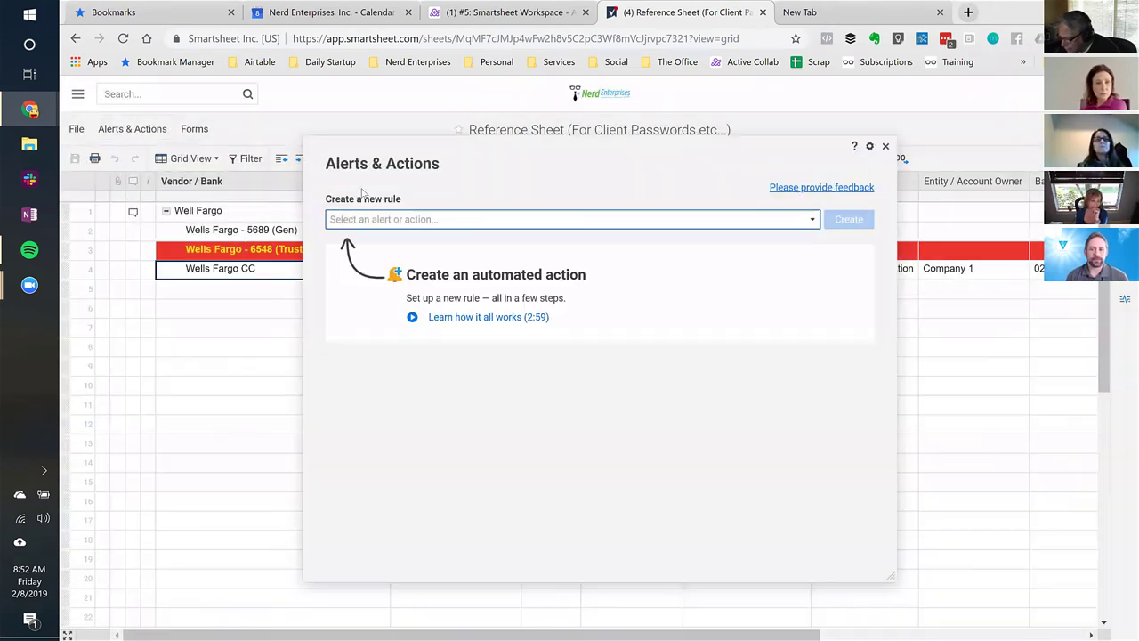
left_click(408, 221)
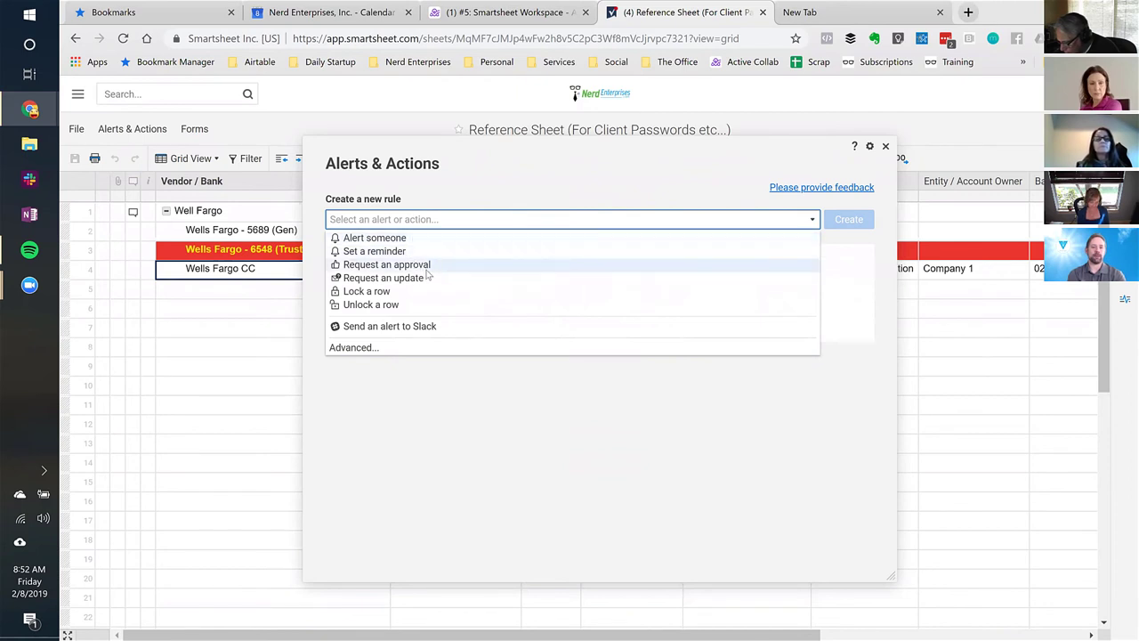
left_click(375, 238)
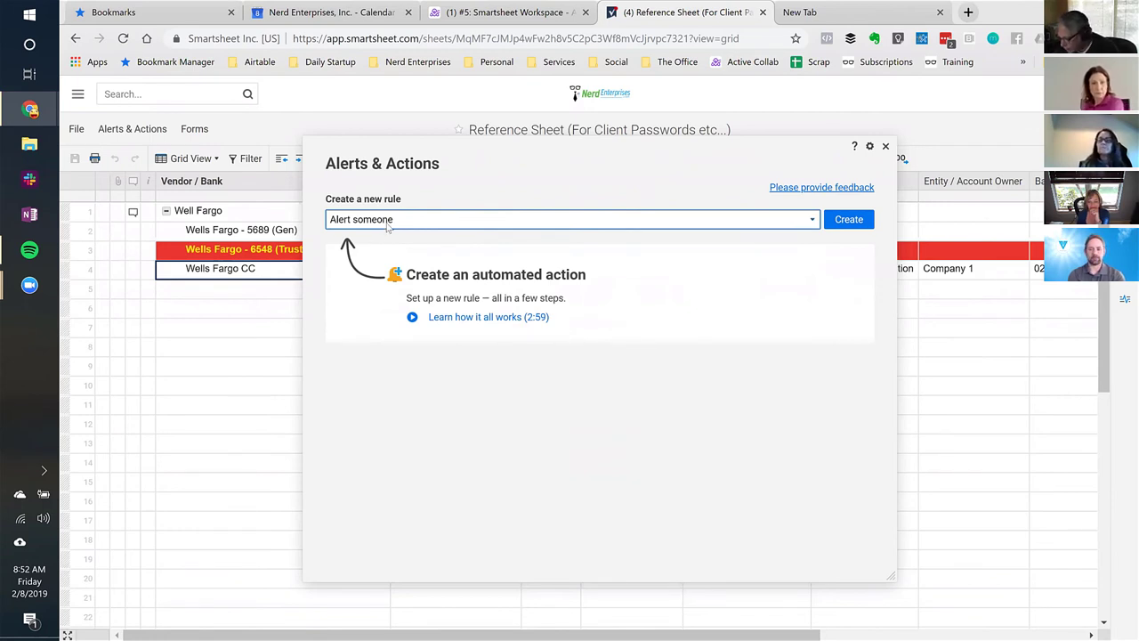
left_click(849, 222)
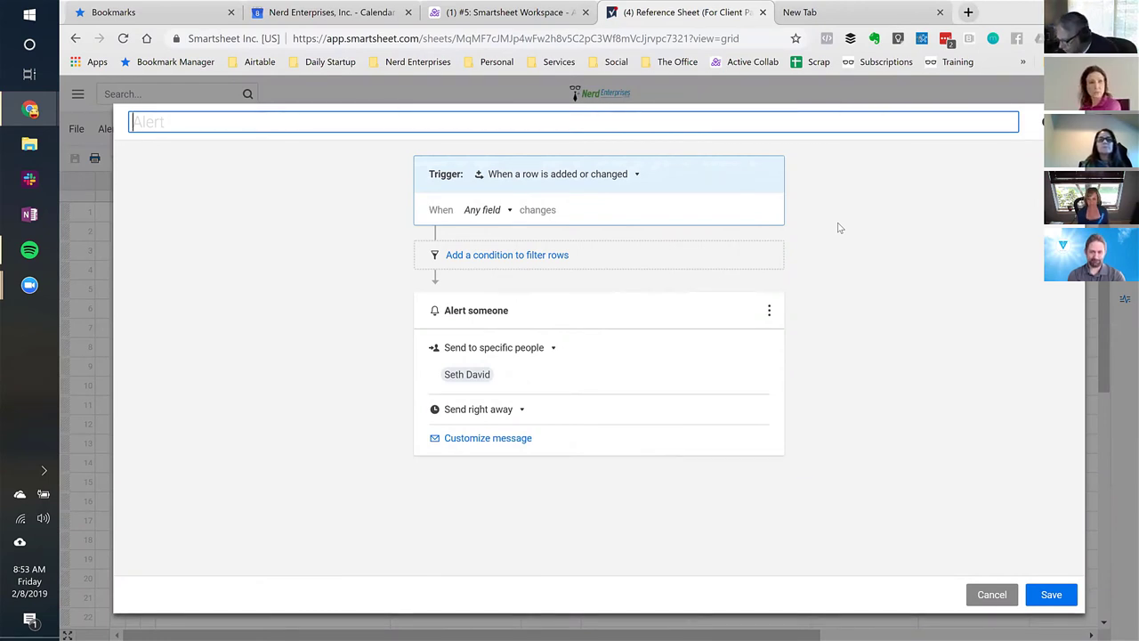
left_click(877, 192)
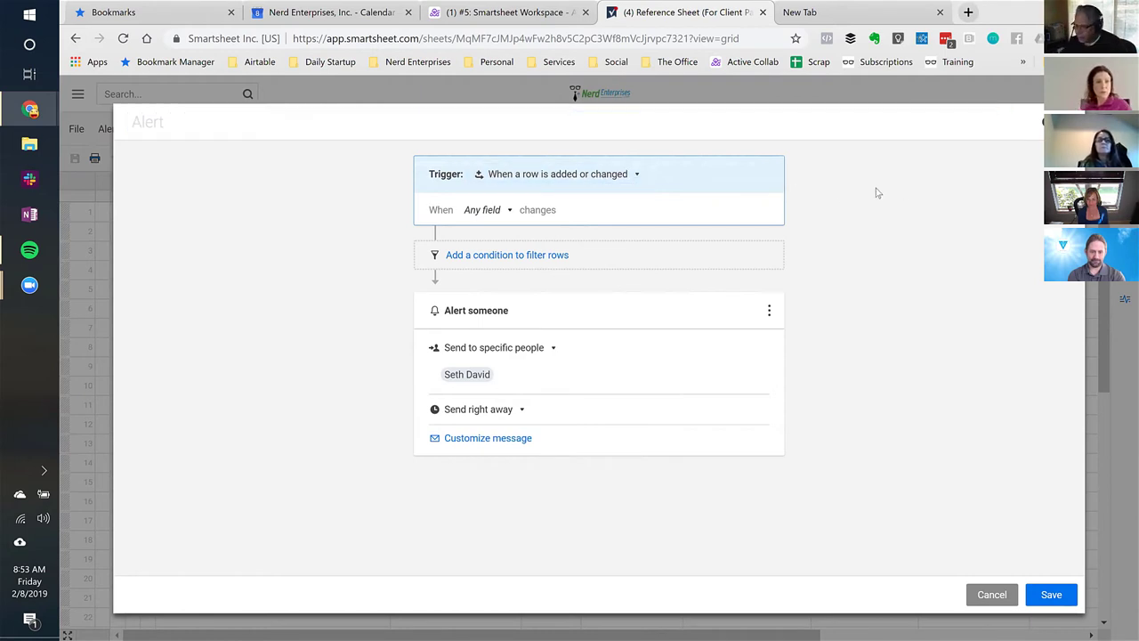
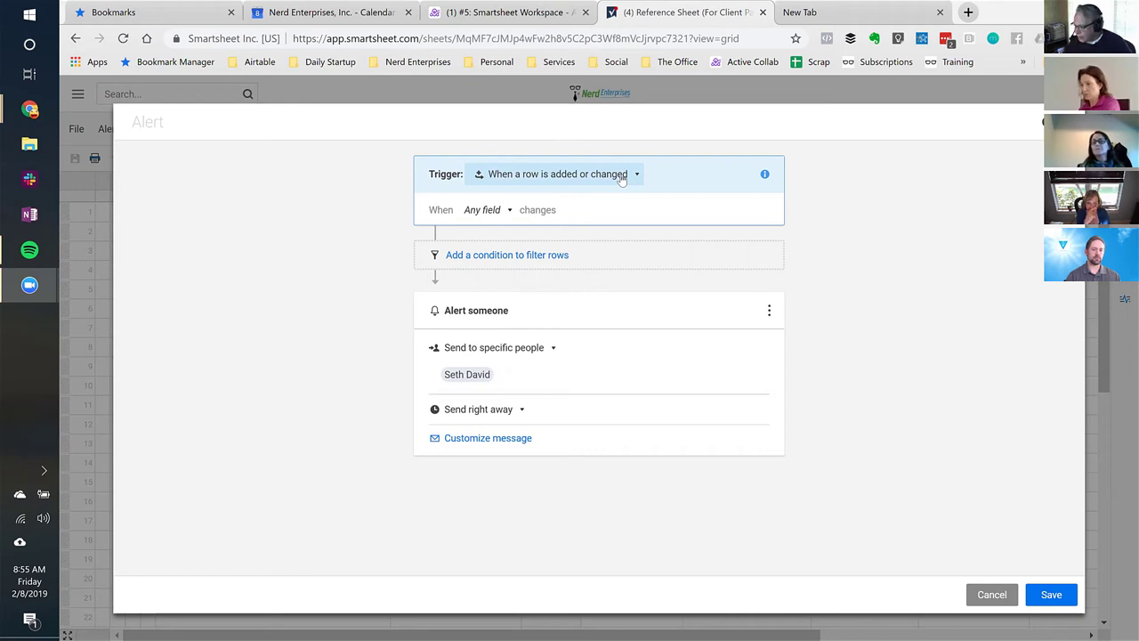
- Leave the alert trigger as rows added or changed and cancel the unsaved alert draft
left_click(621, 176)
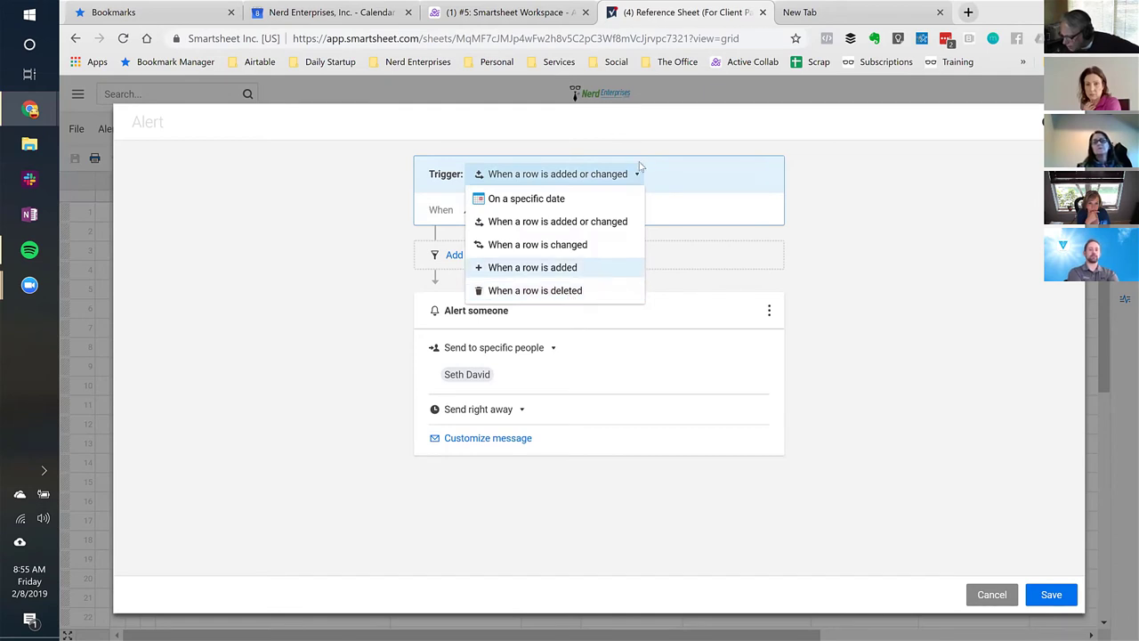
left_click(637, 174)
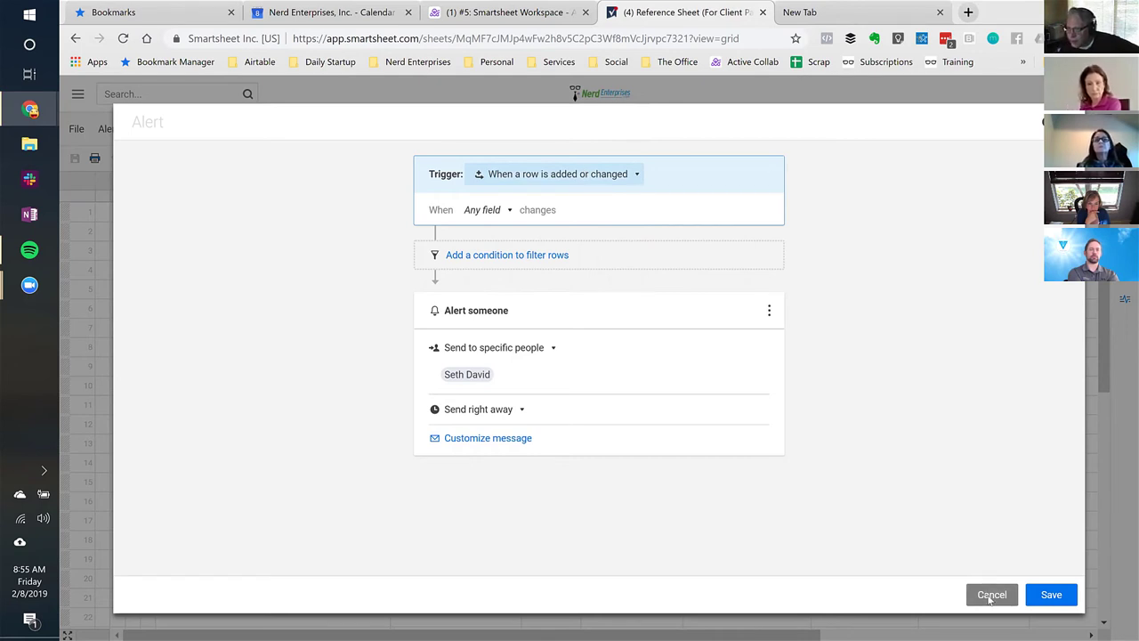
left_click(991, 595)
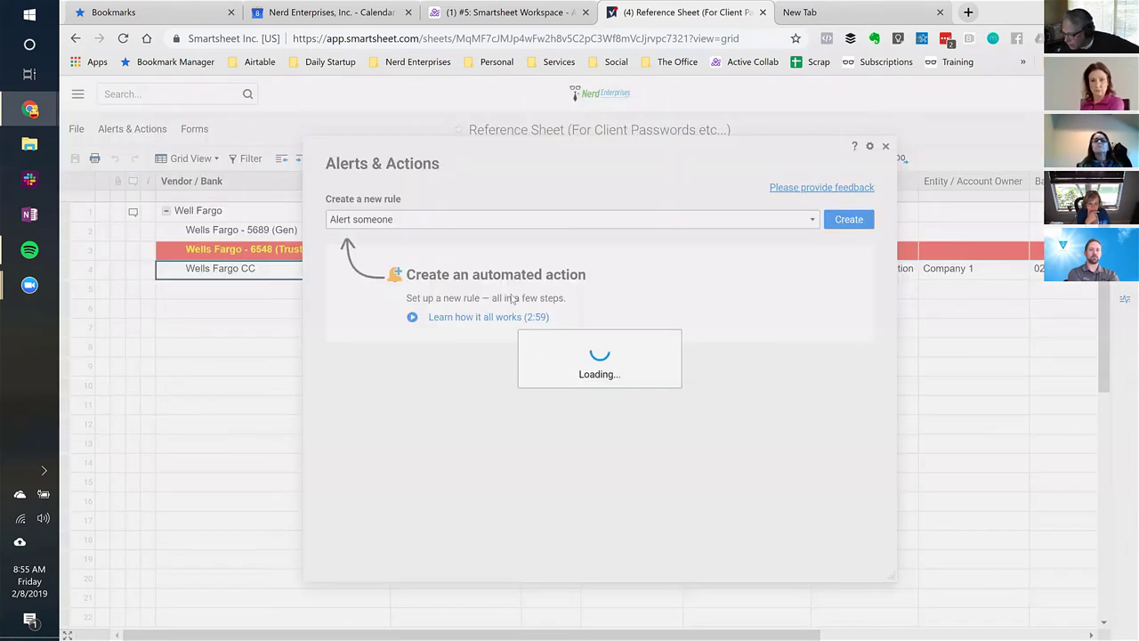
- Switch the new-rule type to Set a reminder and create the reminder rule
left_click(394, 221)
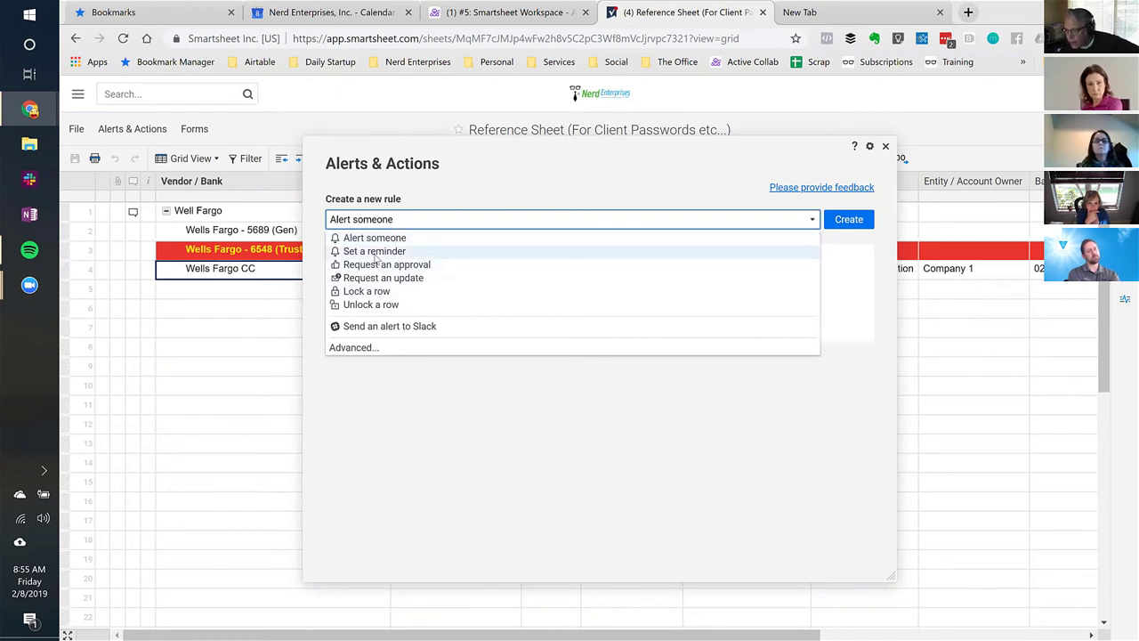
left_click(375, 254)
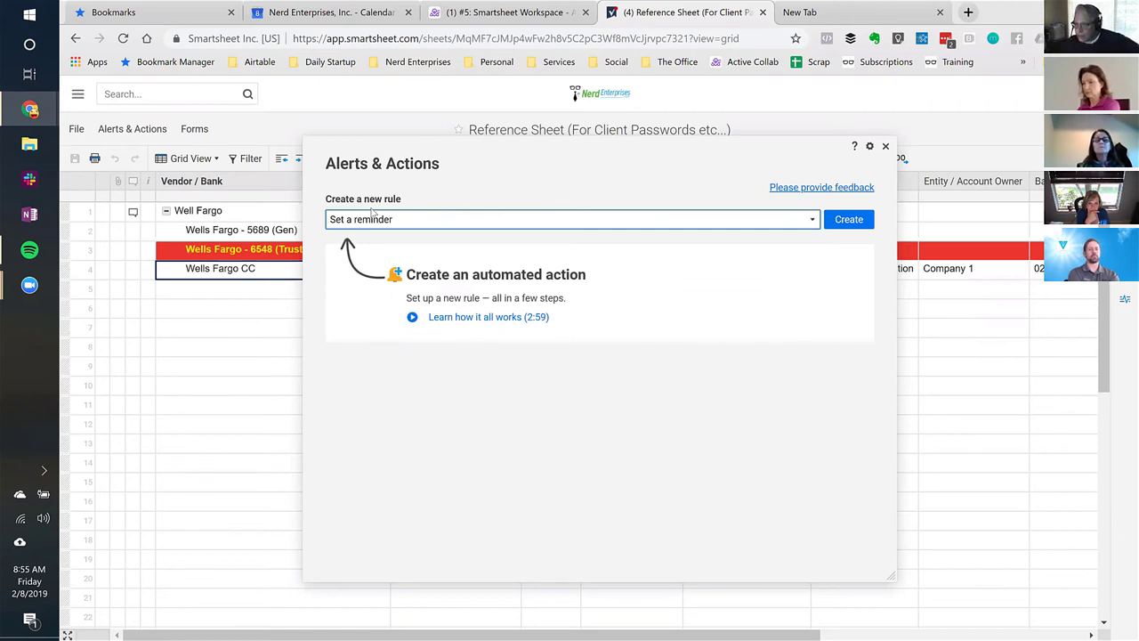
left_click(848, 227)
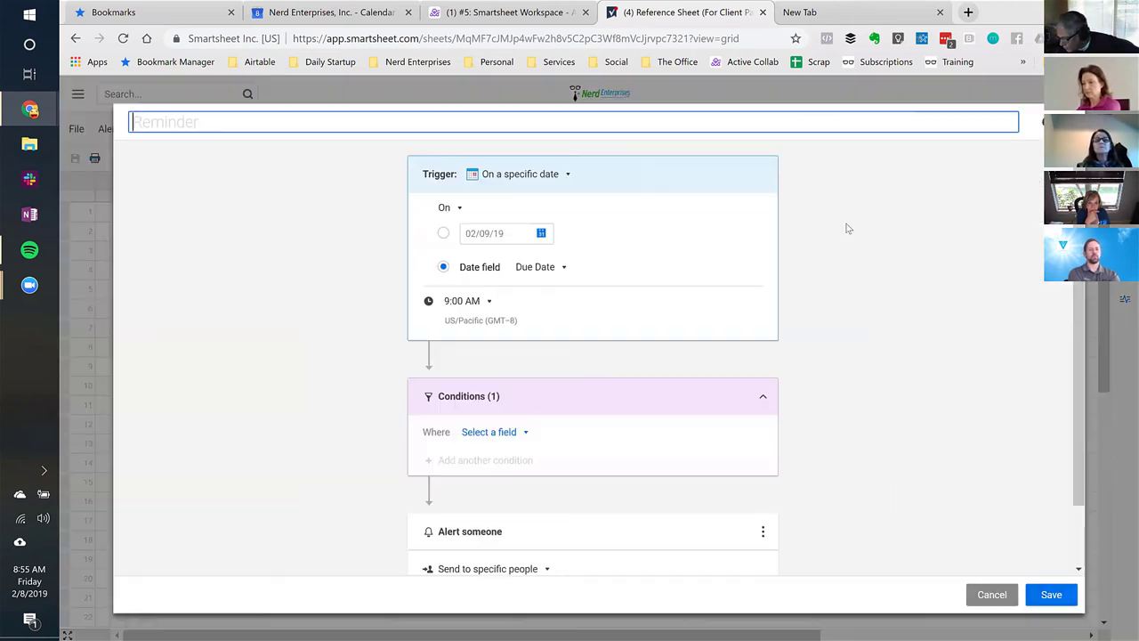
- Keep the reminder's On a specific date trigger and close the reminder draft without saving
left_click(549, 175)
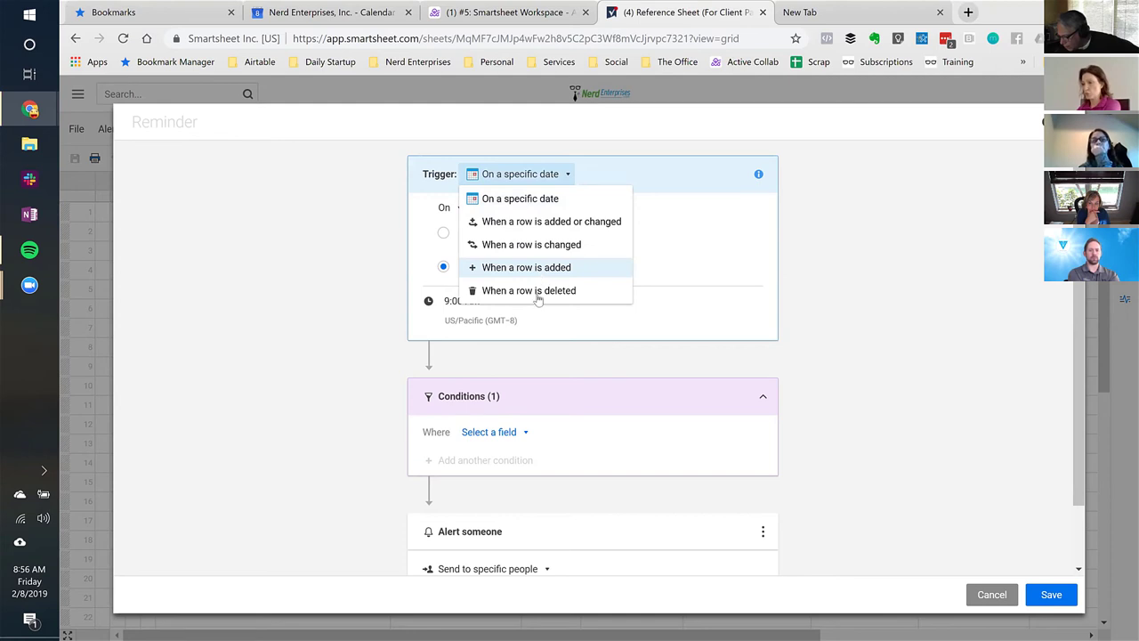
left_click(521, 194)
key("Escape")
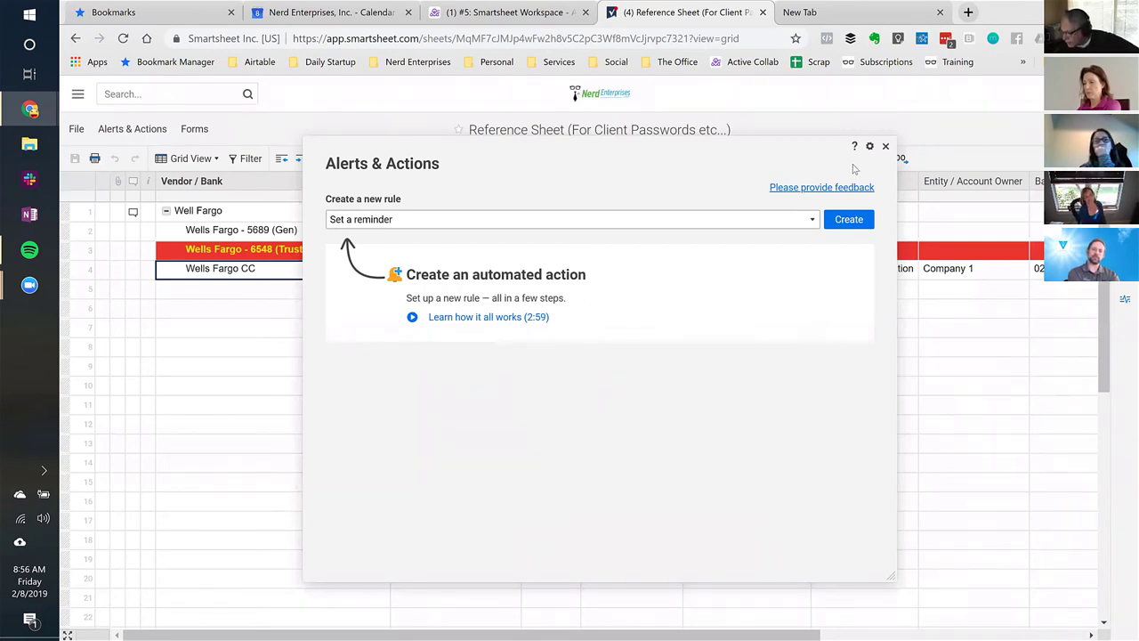
- Review the legacy Advanced notification options, cancel them, and set the rule type to Alert someone
left_click(812, 221)
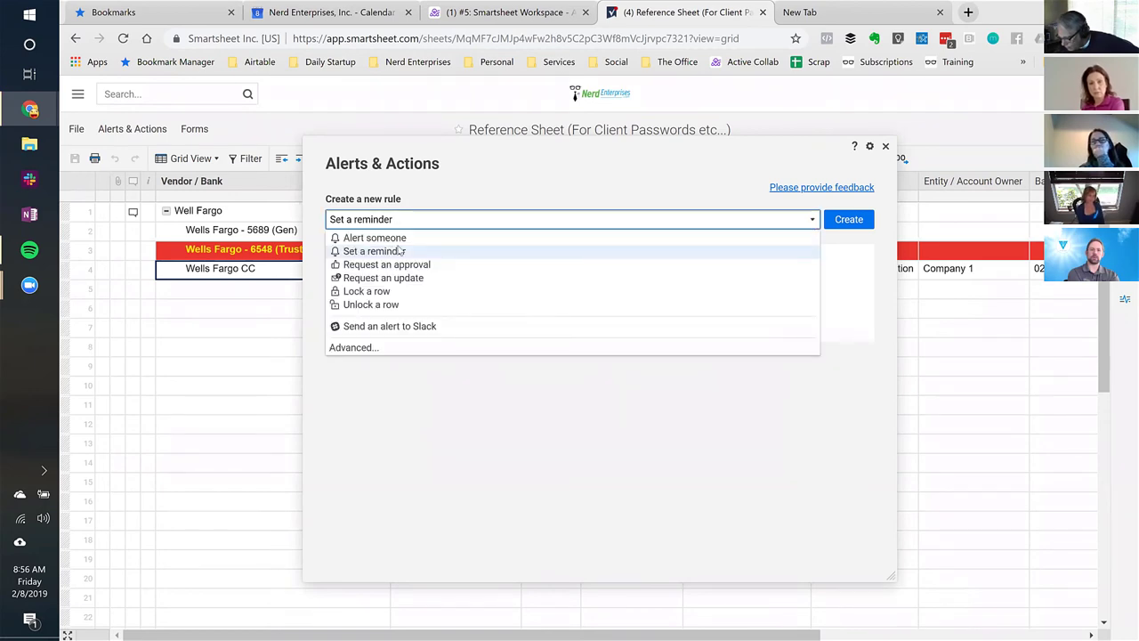
left_click(360, 347)
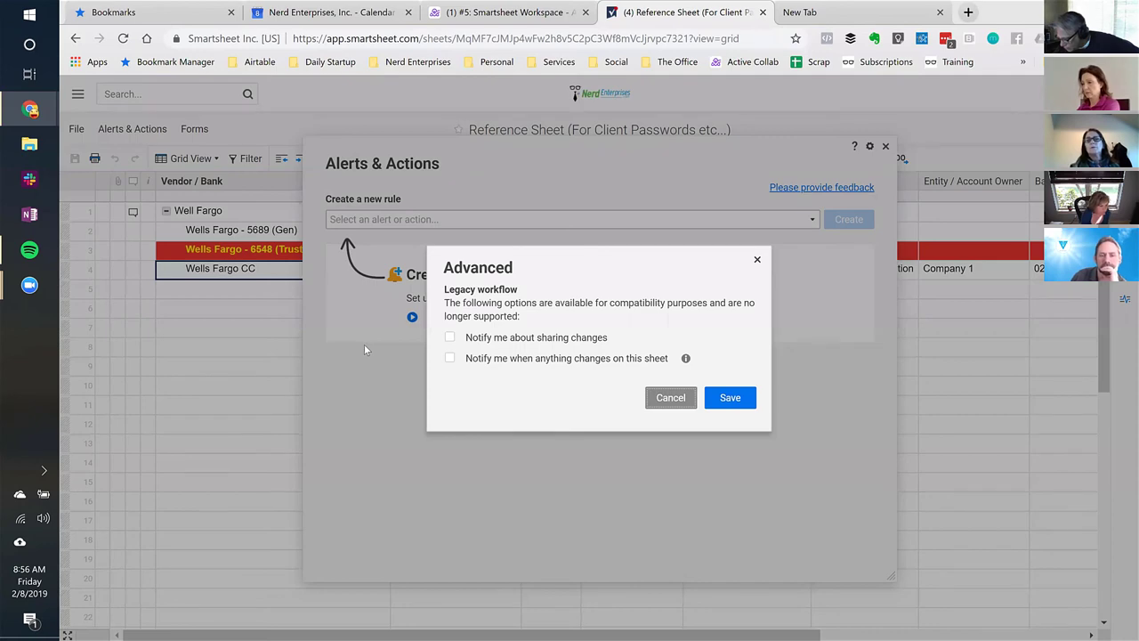
left_click(670, 397)
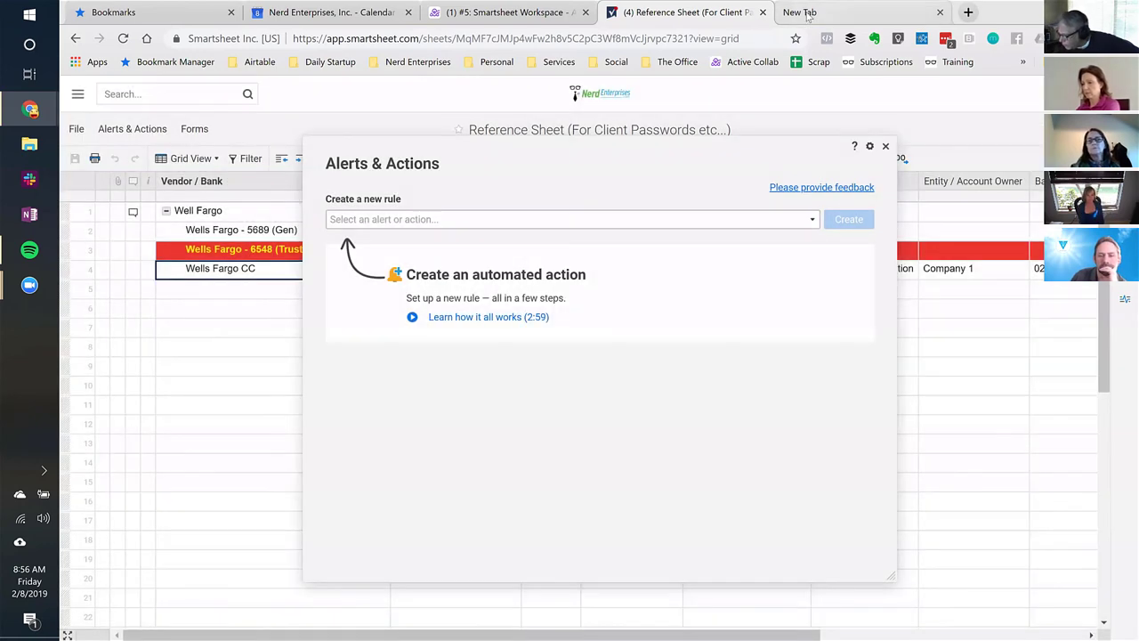
left_click(807, 15)
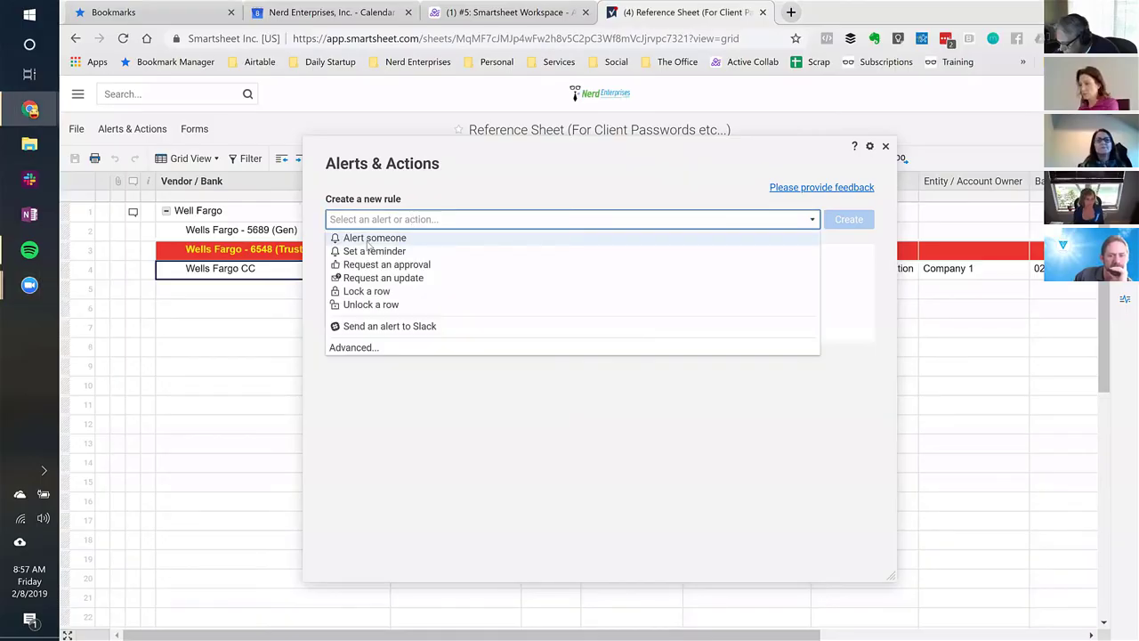
left_click(361, 236)
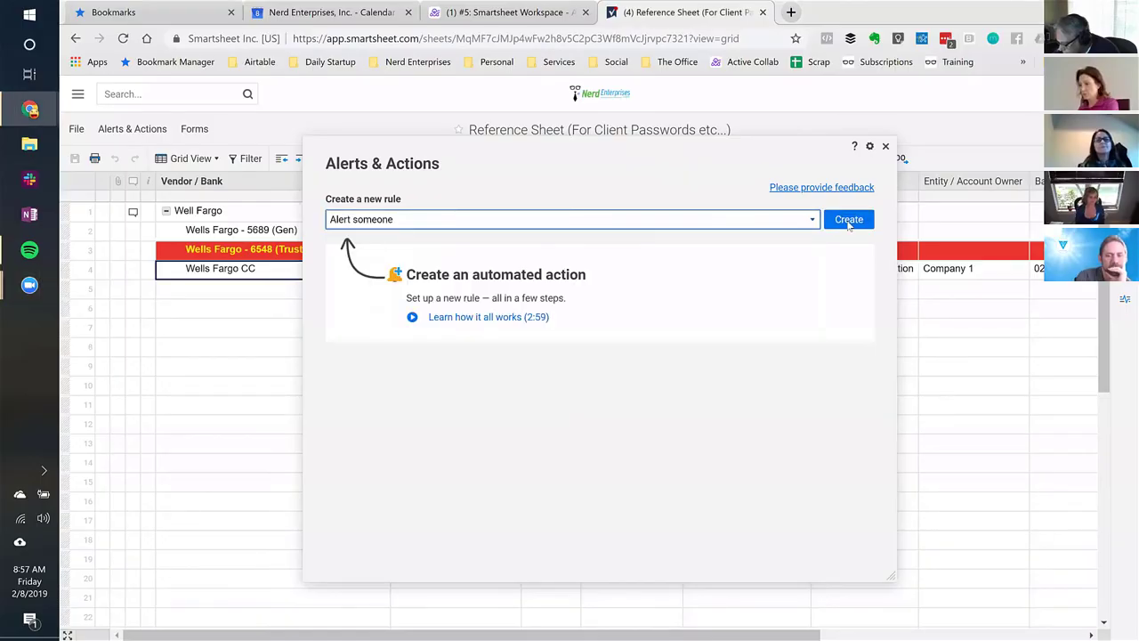
- Create a new alert triggered on a specific date from the Next Statement Date column
left_click(849, 220)
left_click(623, 174)
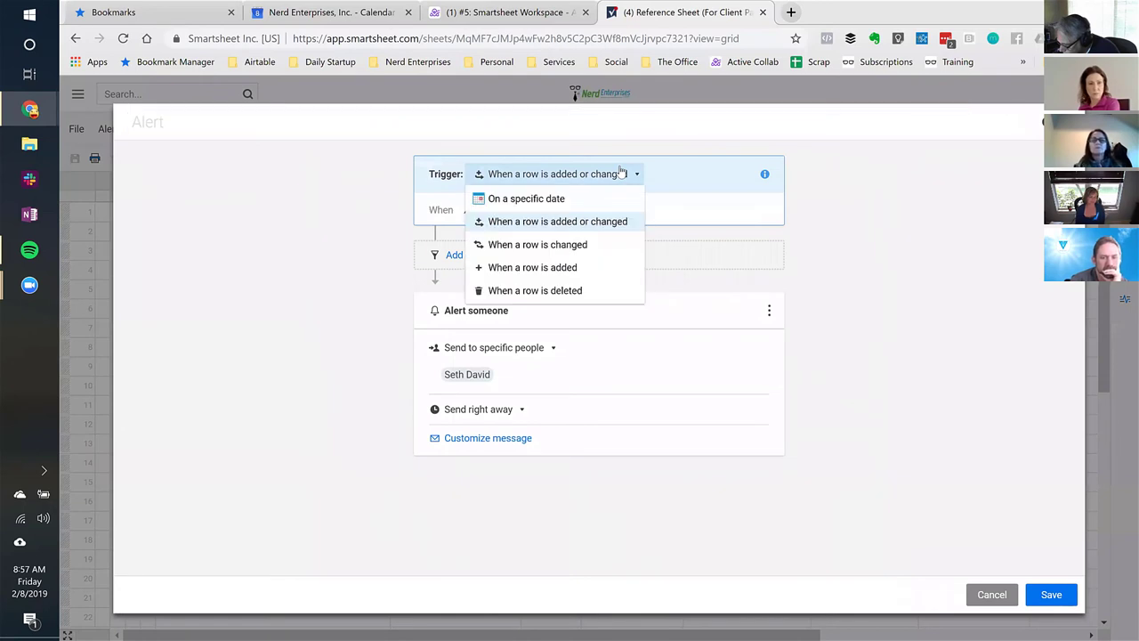
left_click(544, 198)
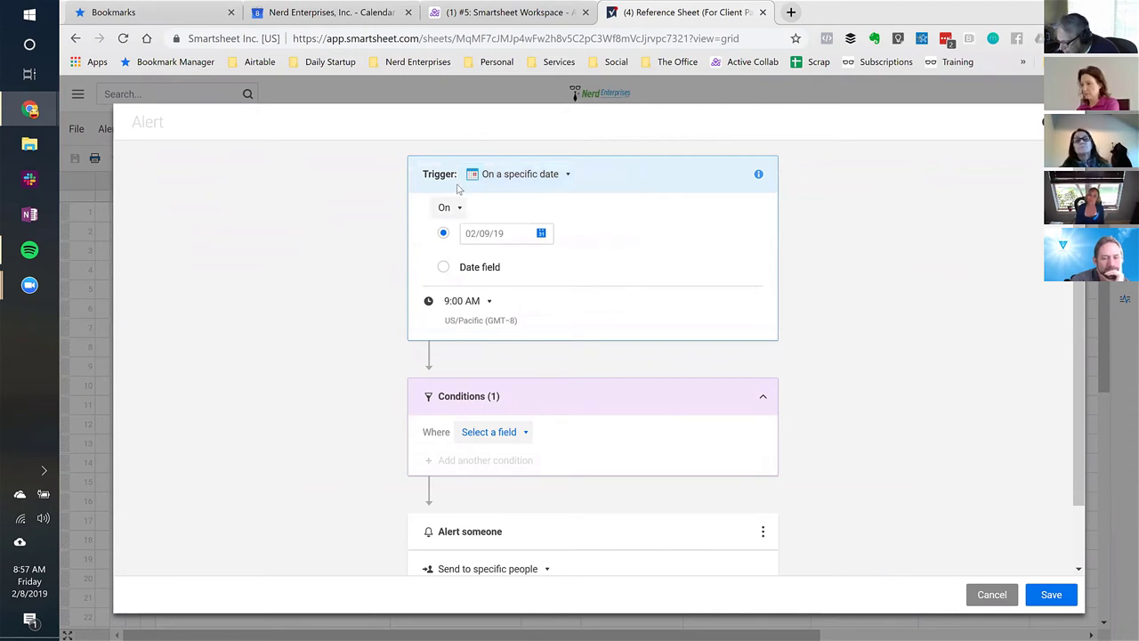
left_click(443, 267)
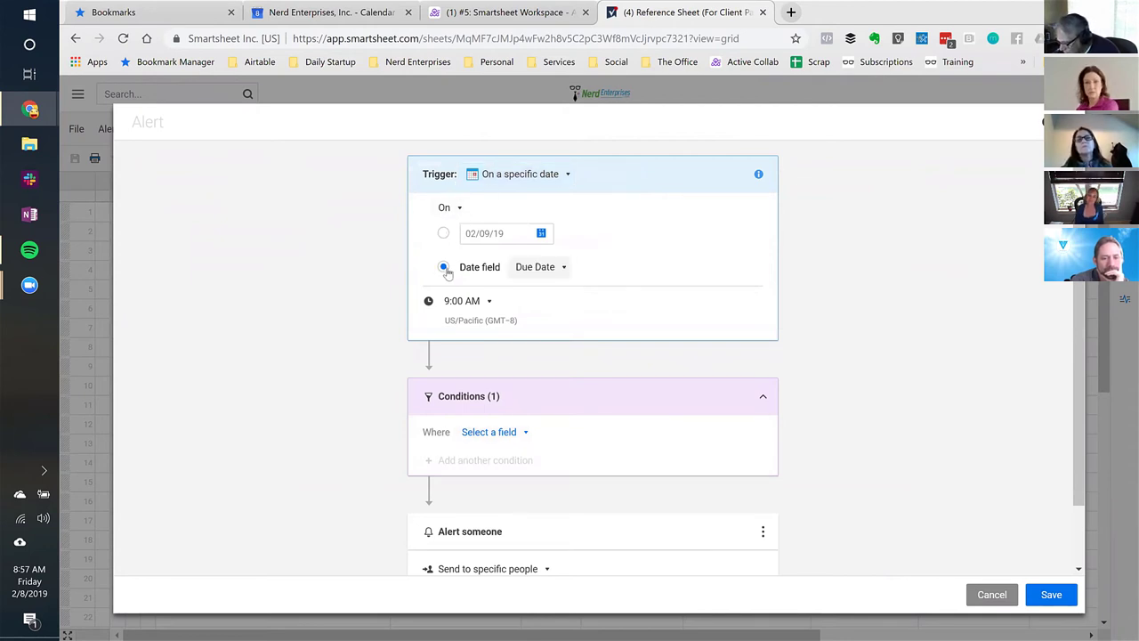
left_click(564, 267)
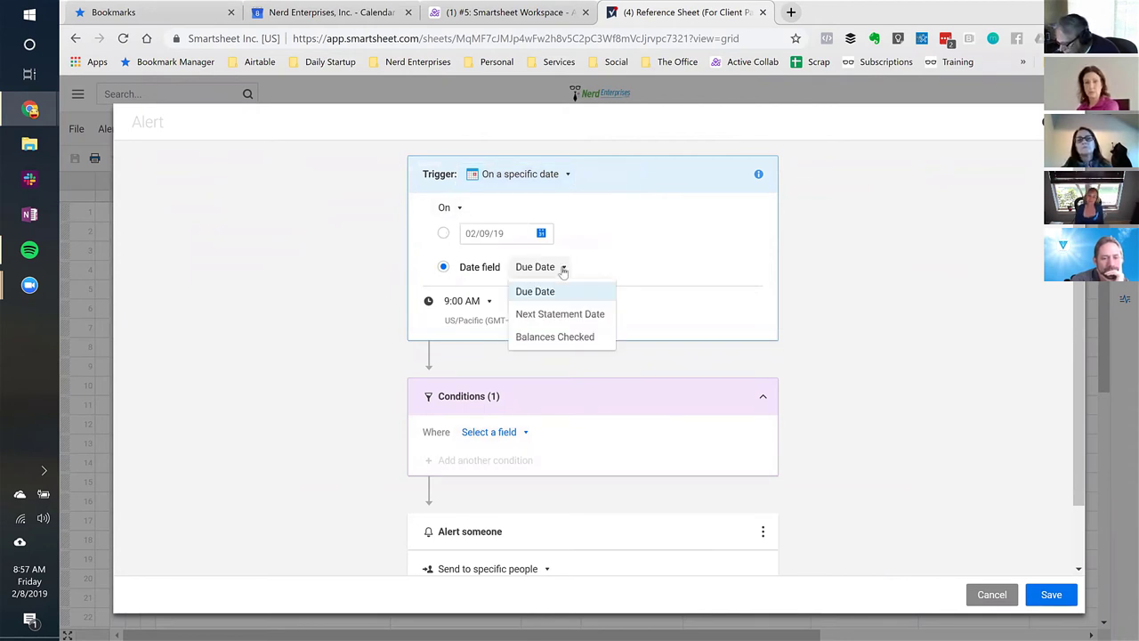
left_click(539, 315)
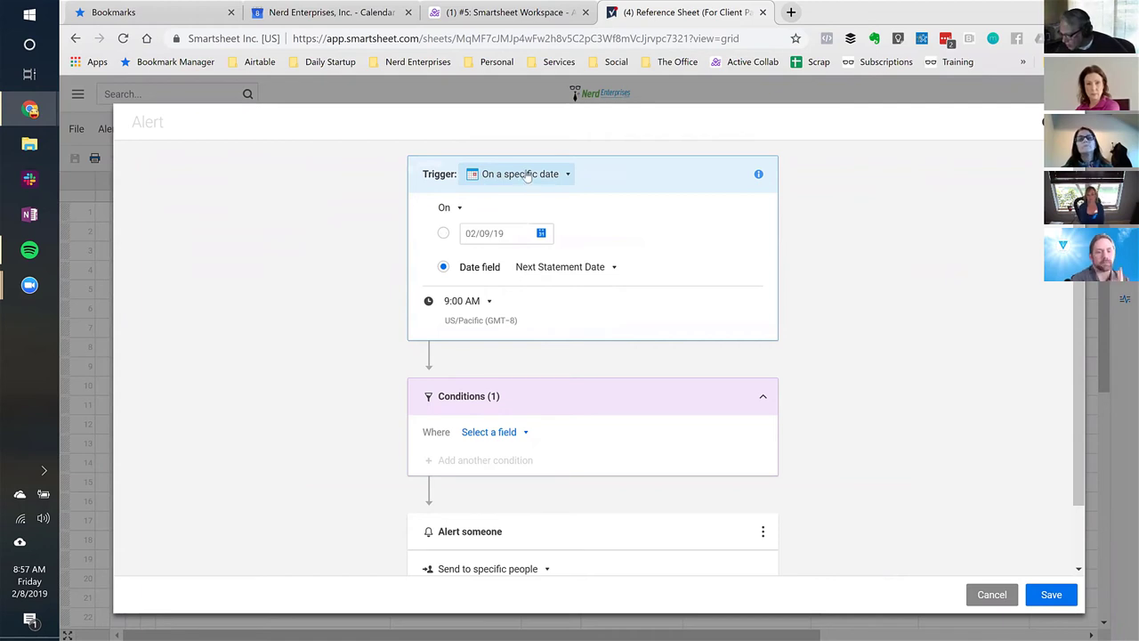
- Keep Next Statement Date as the trigger and set the offset to 1 day after
scroll(516, 267, "down", 1)
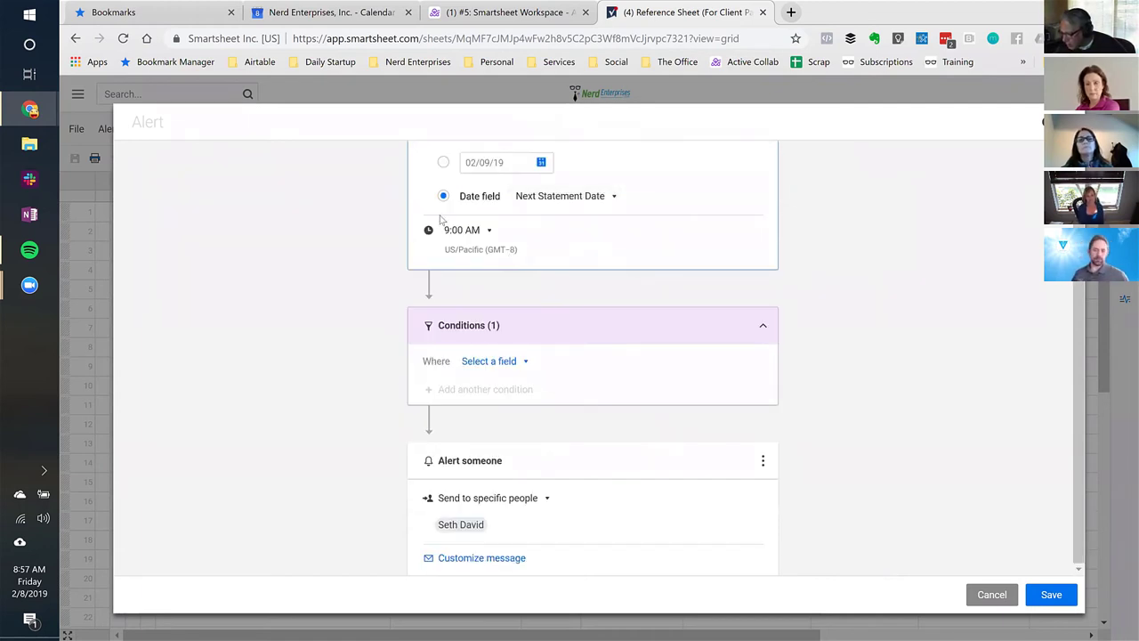
scroll(361, 234, "up", 1)
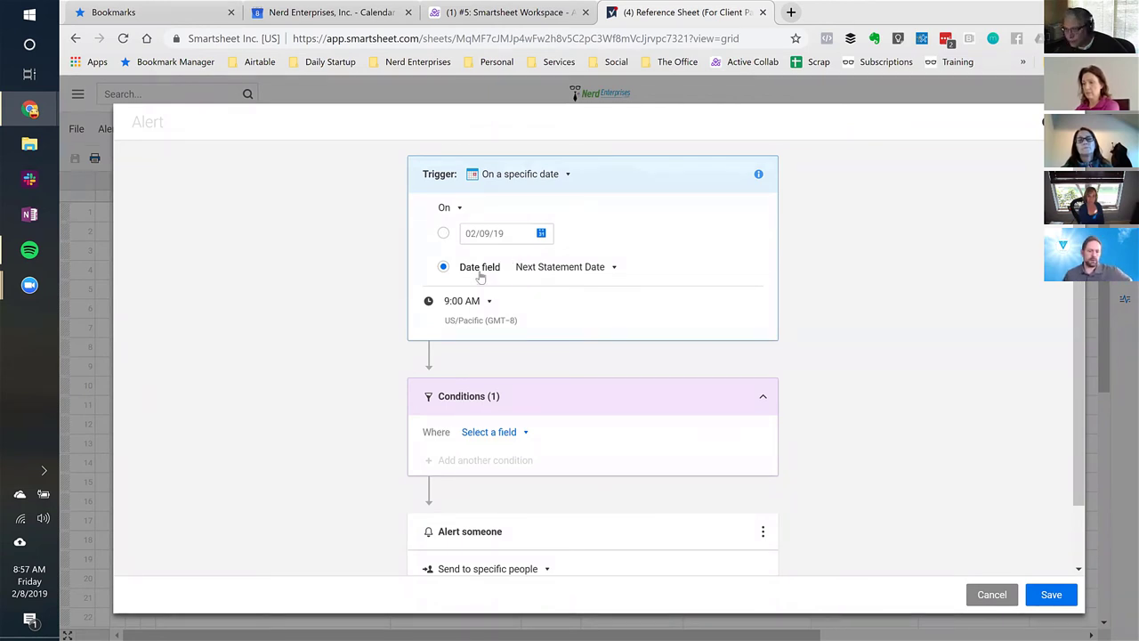
left_click(576, 273)
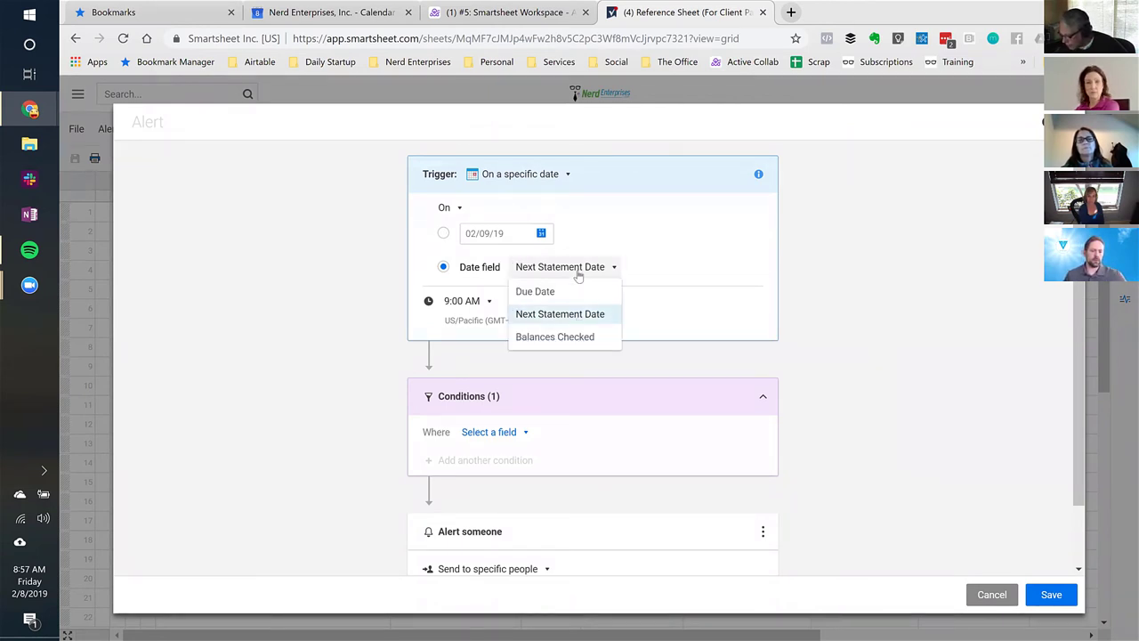
left_click(578, 275)
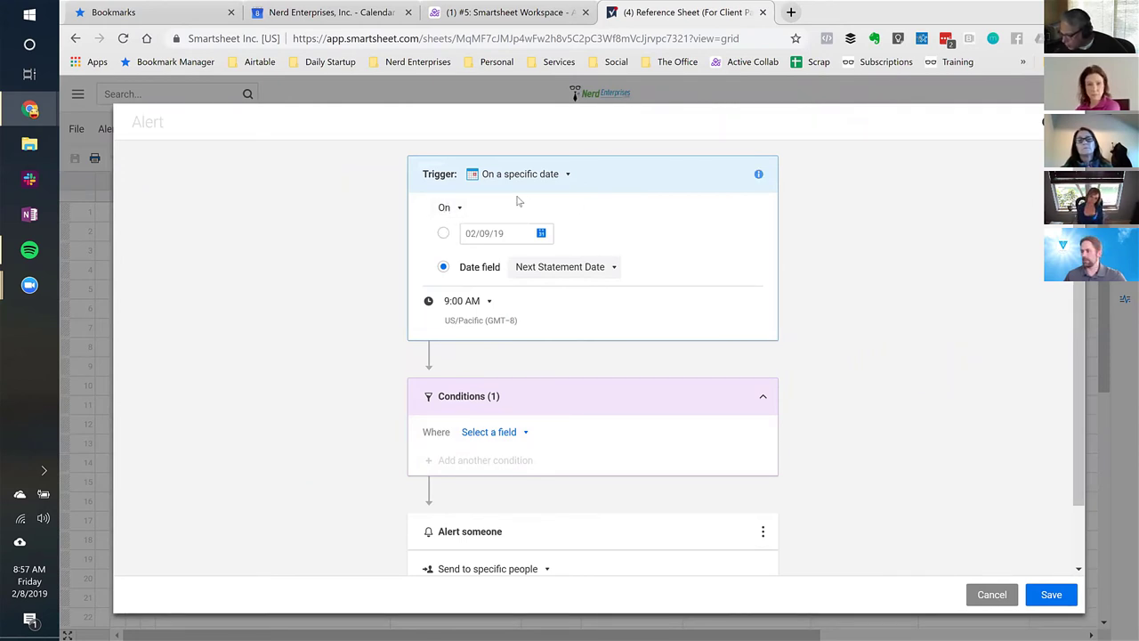
left_click(462, 212)
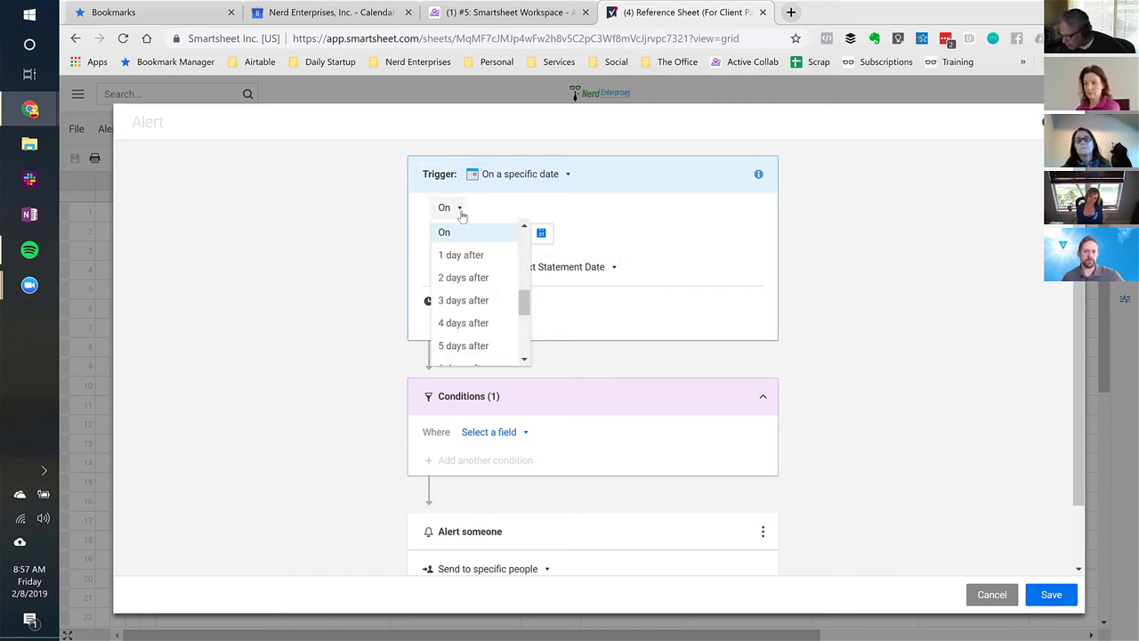
left_click(467, 256)
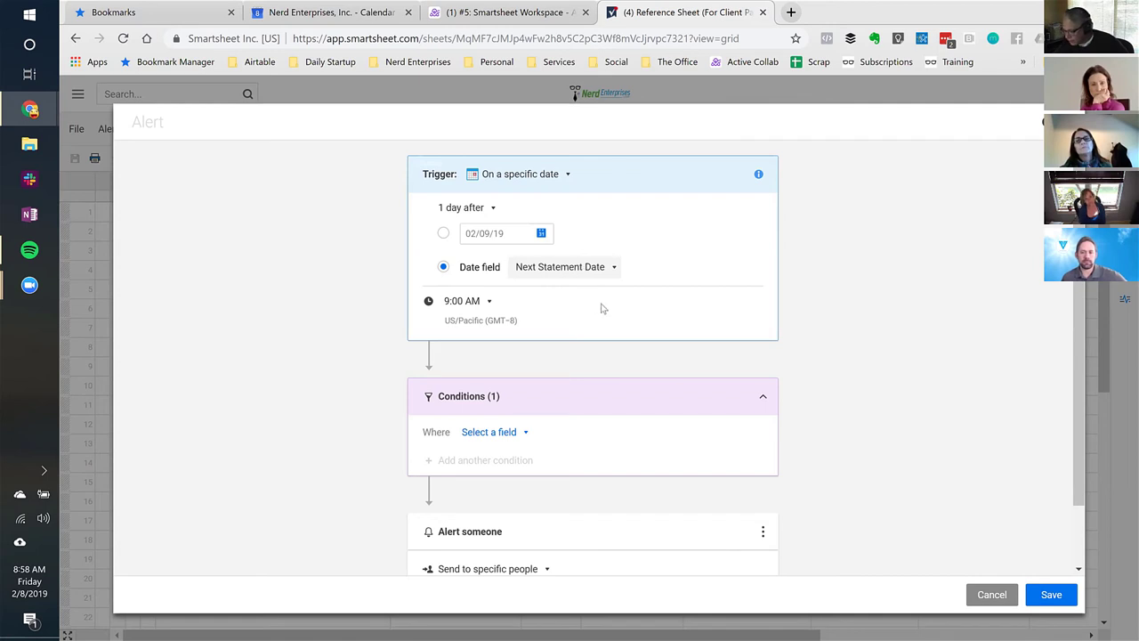
scroll(693, 292, "down", 1)
- Change the alert's send time to 12:00 PM and remove the empty condition
left_click(484, 231)
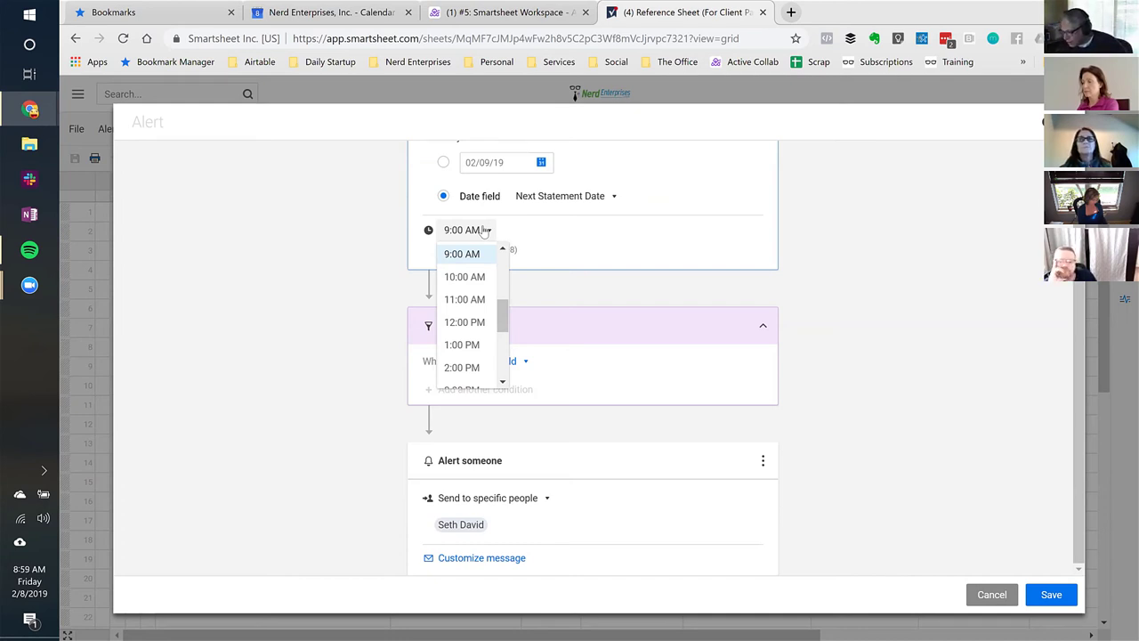
left_click(468, 315)
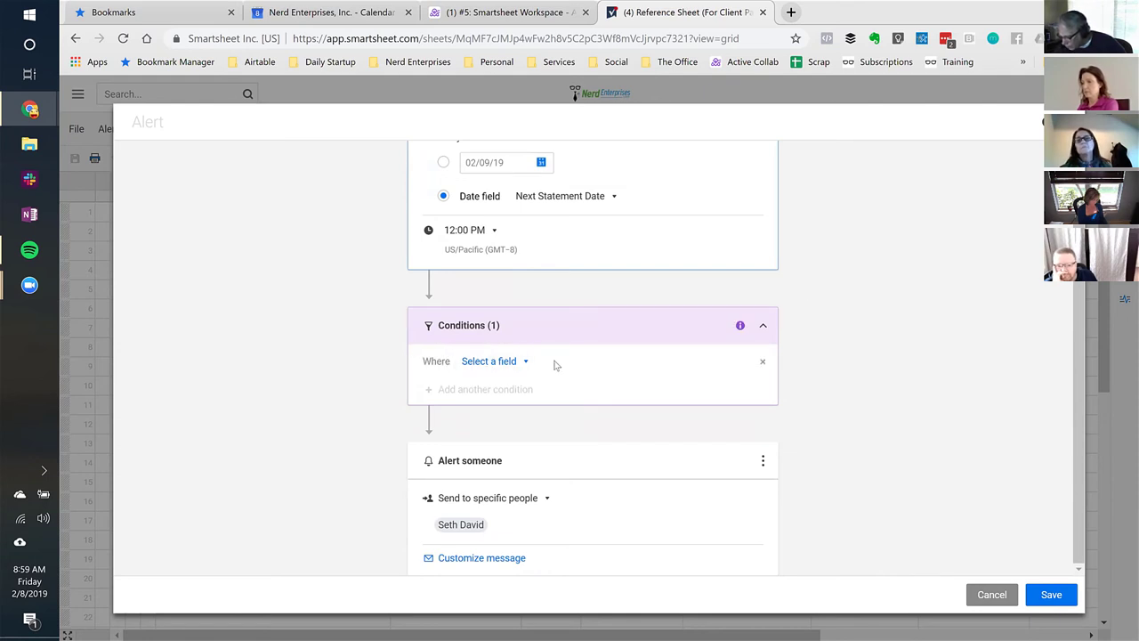
scroll(353, 328, "up", 2)
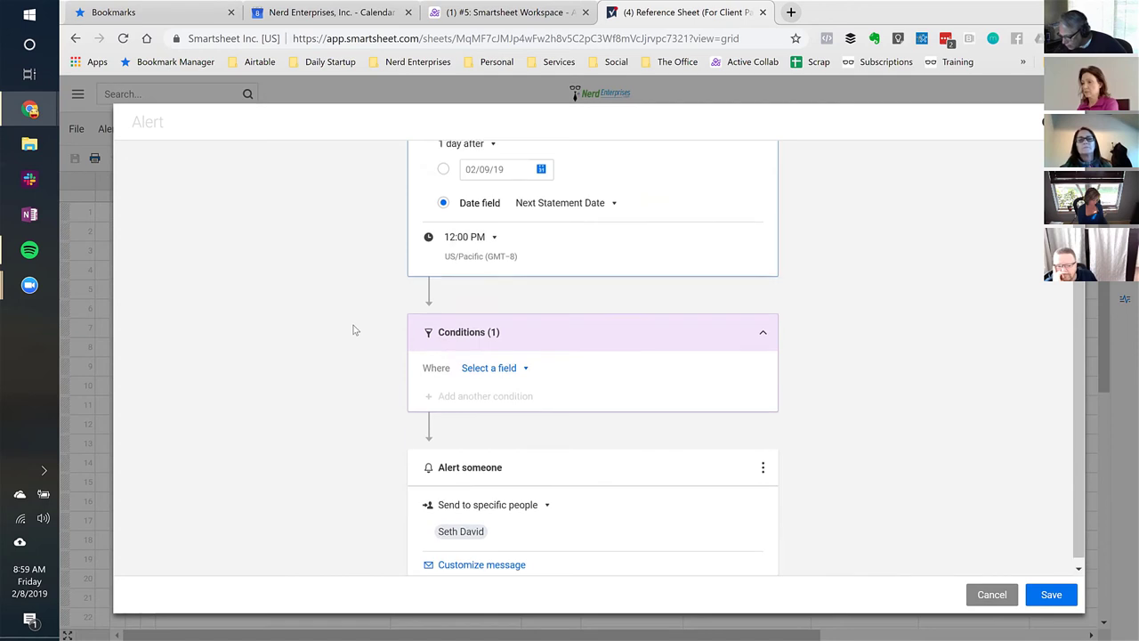
scroll(346, 395, "down", 2)
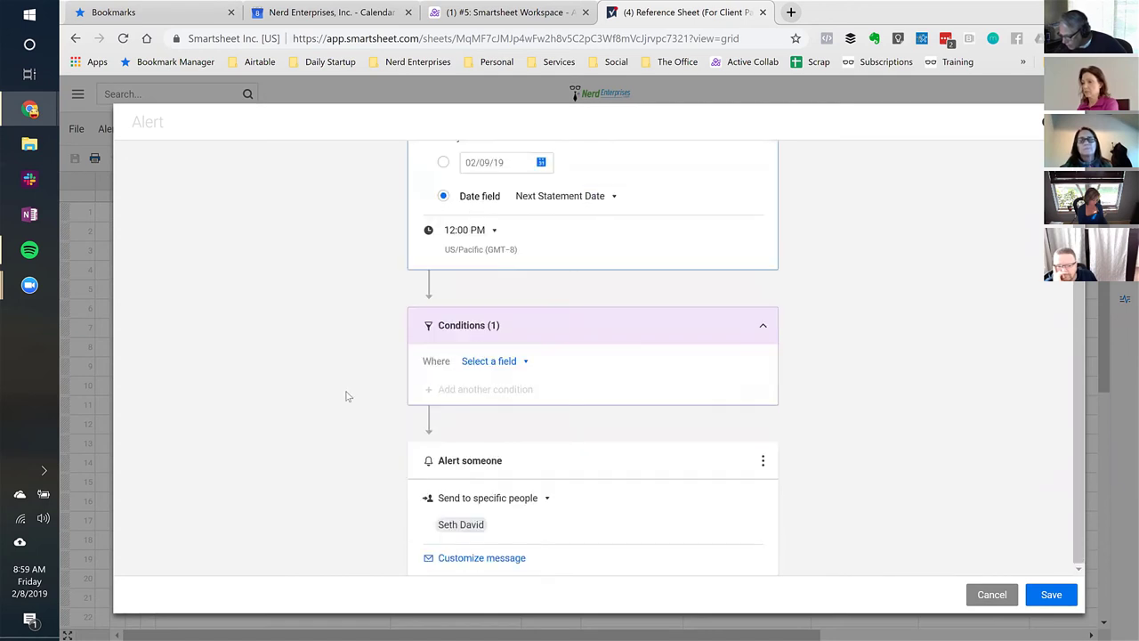
left_click(503, 364)
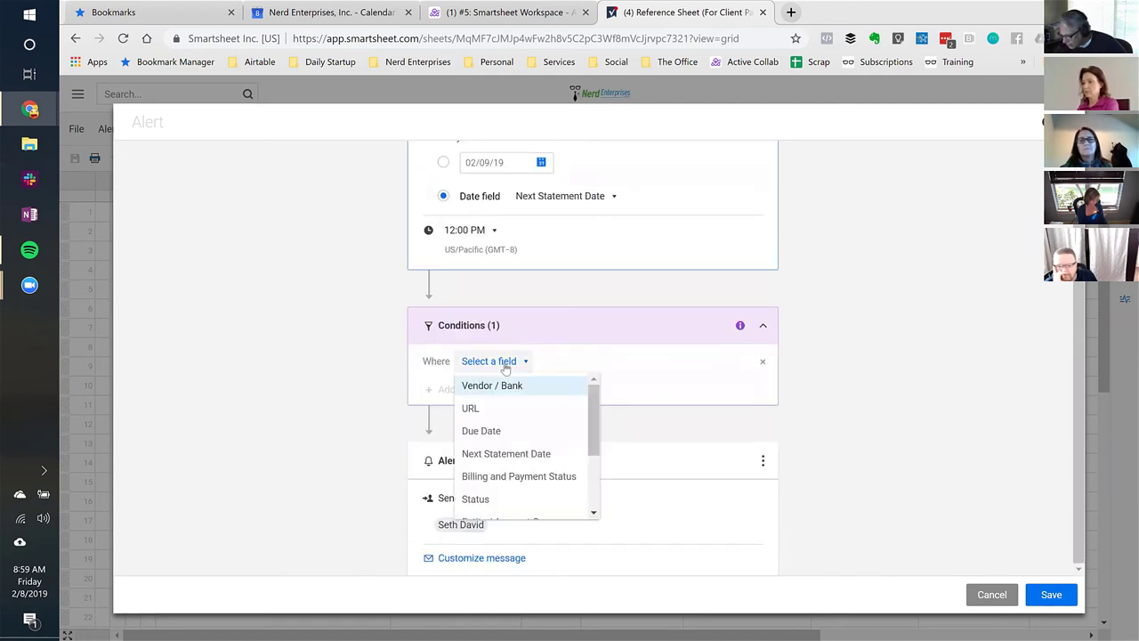
left_click(503, 364)
left_click(761, 361)
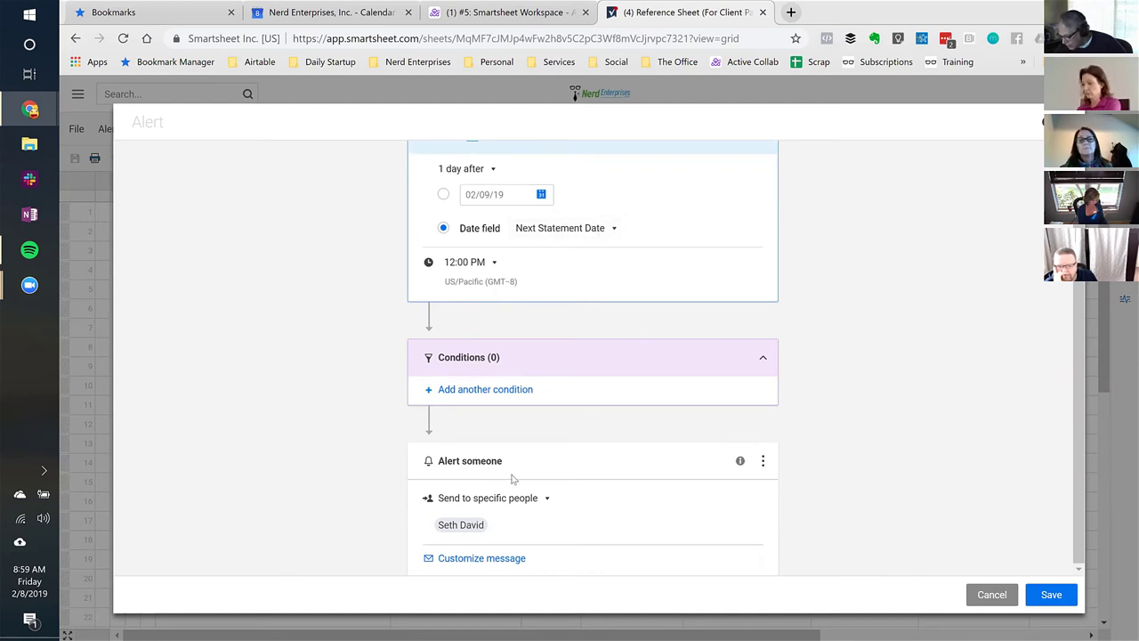
- Keep Send to specific people with the single selected recipient and save the alert
left_click(540, 498)
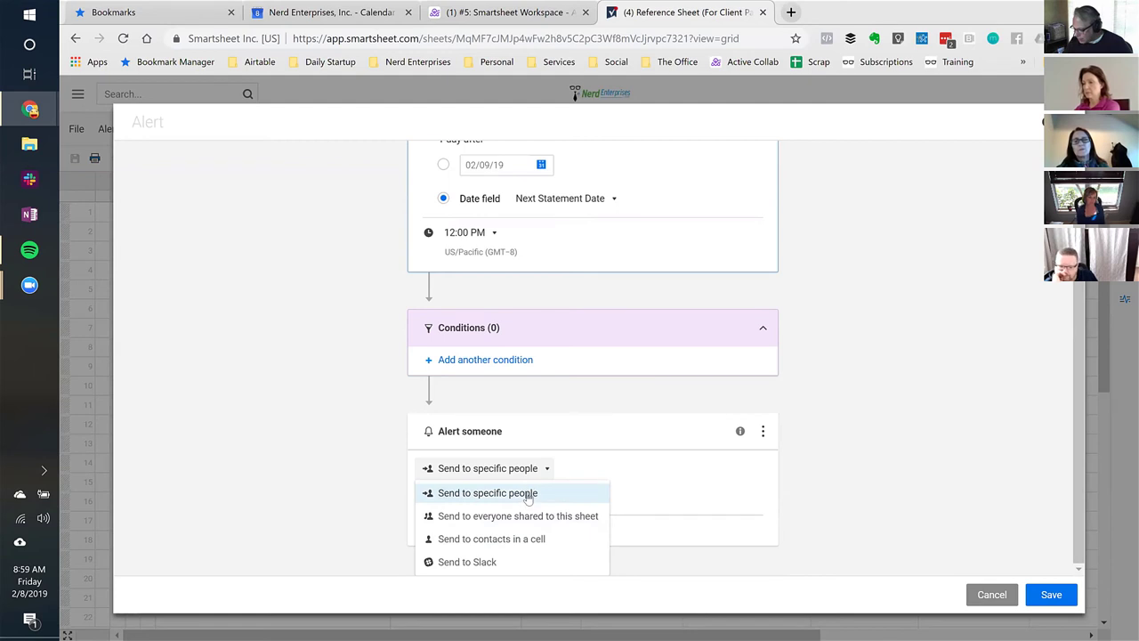
left_click(483, 463)
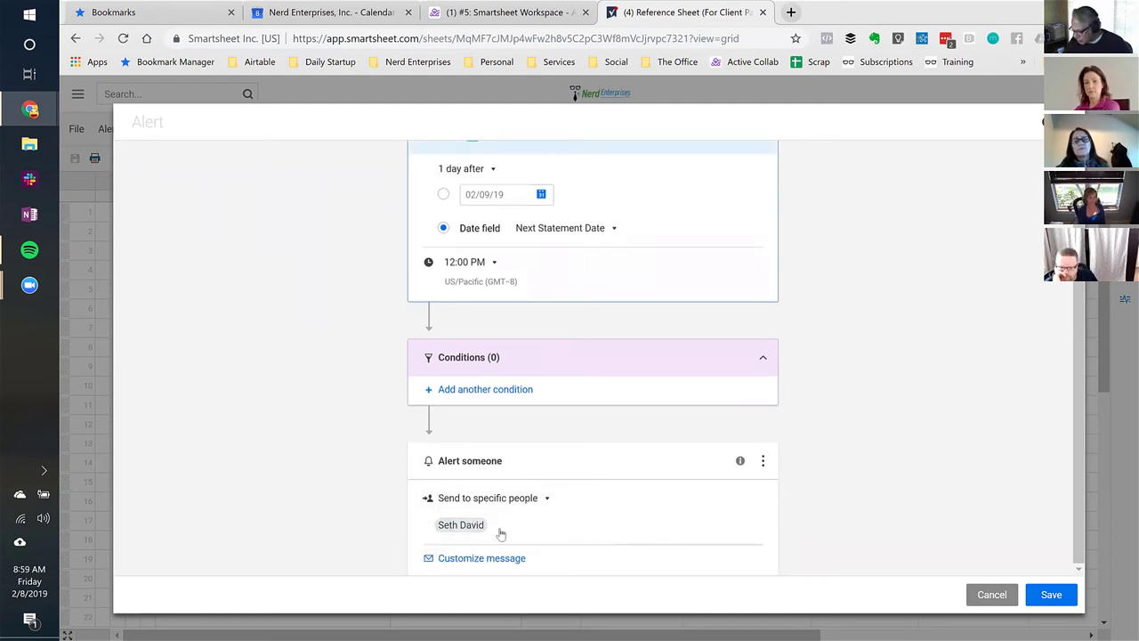
left_click(499, 526)
scroll(863, 458, "down", 2)
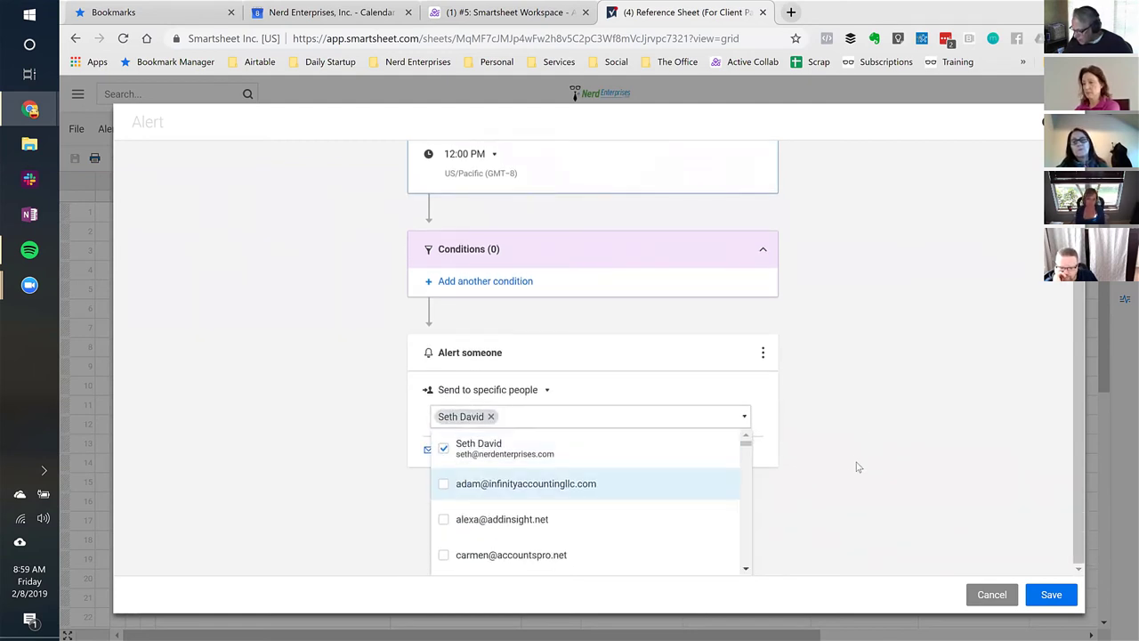
left_click(355, 425)
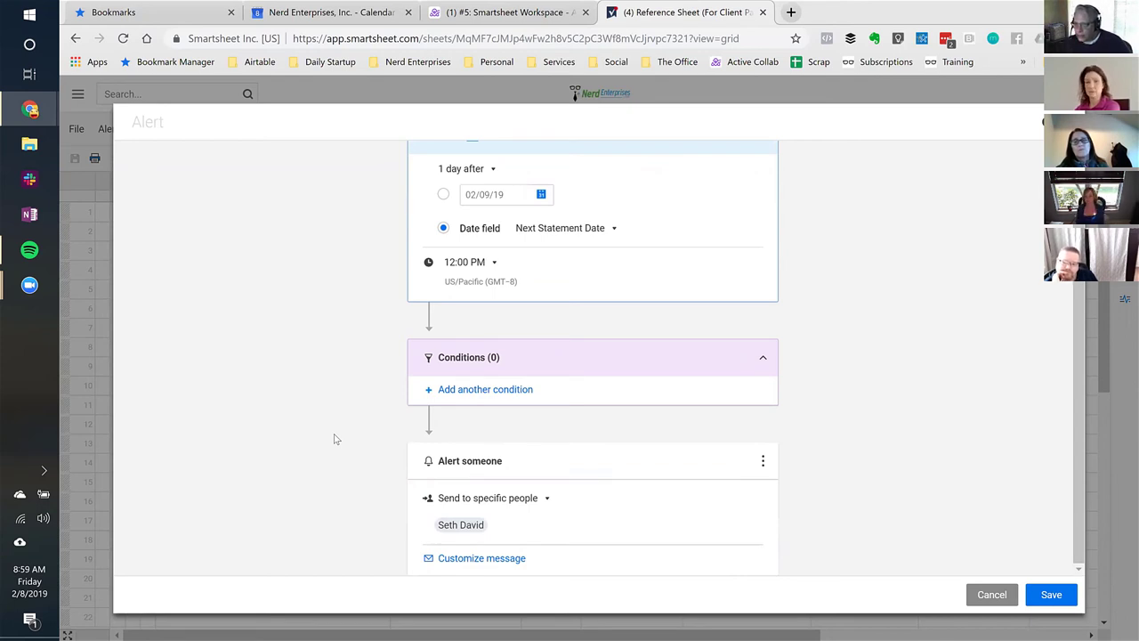
left_click(1051, 593)
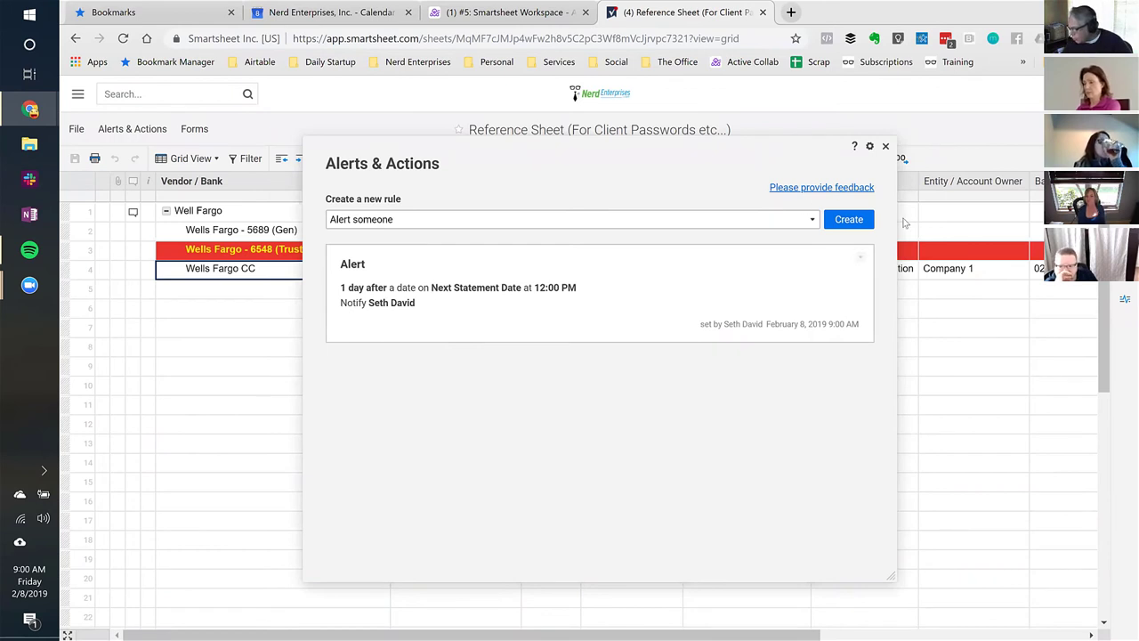
- Create a new alert triggered on a specific date from the Due Date column
left_click(849, 220)
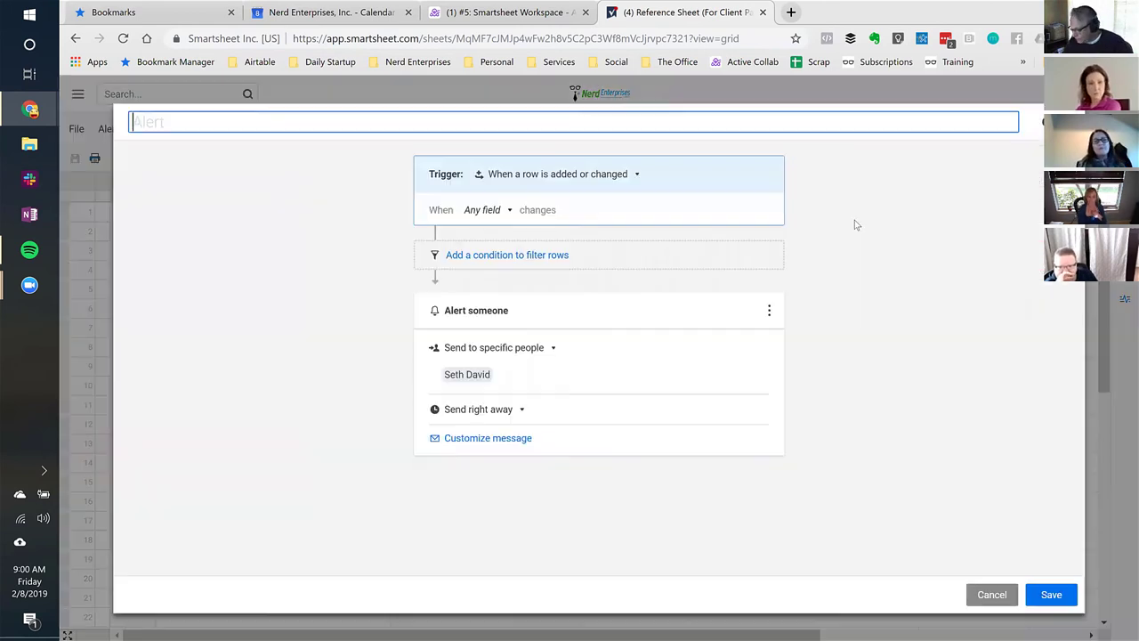
left_click(531, 176)
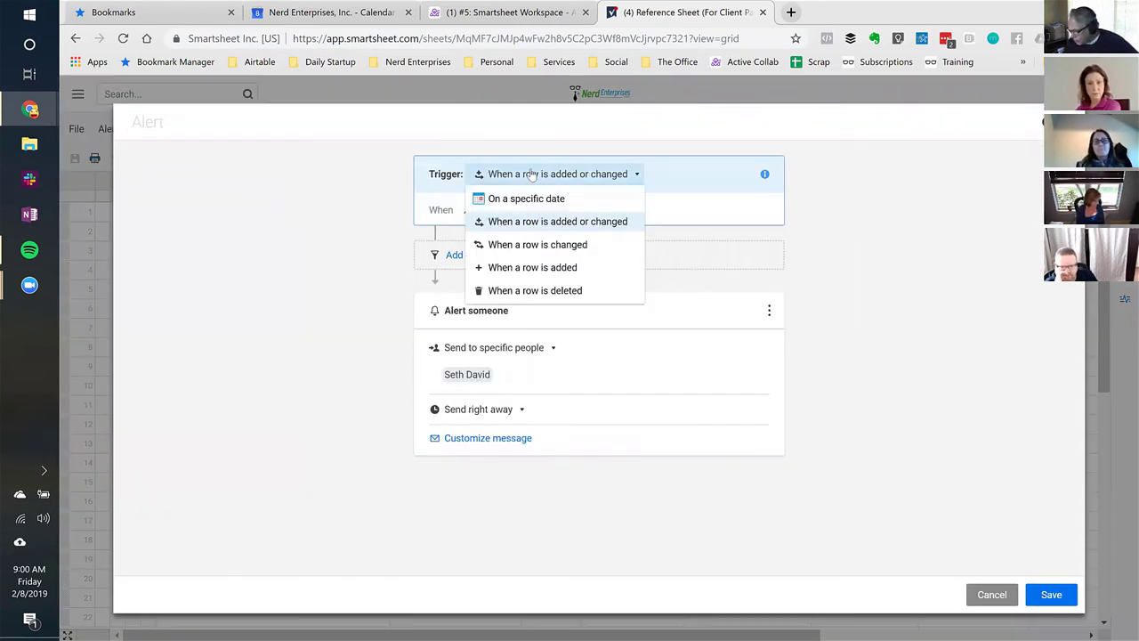
left_click(528, 198)
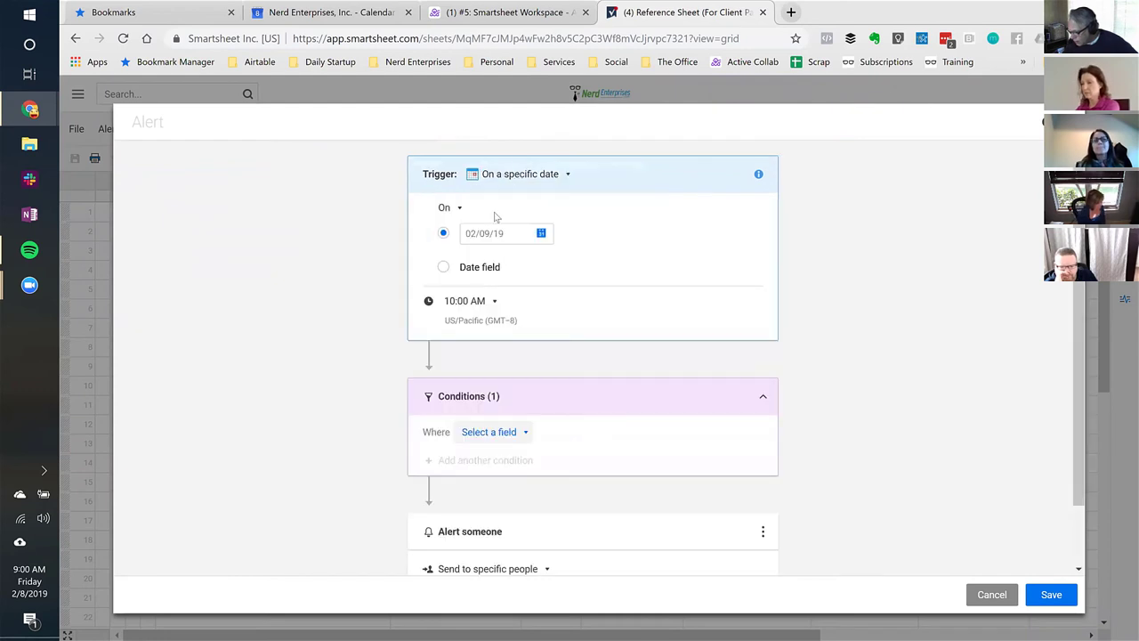
left_click(444, 267)
left_click(563, 269)
left_click(543, 267)
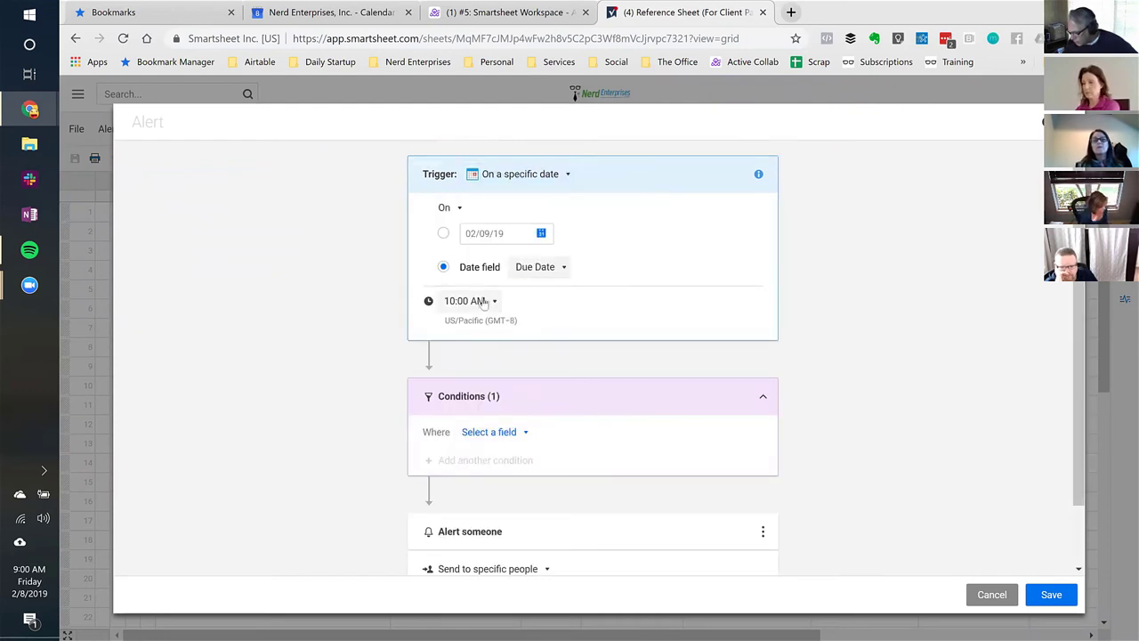
- Set the Due Date alert to send at 9:00 AM, 1 day after the date
left_click(484, 303)
scroll(488, 381, "up", 3)
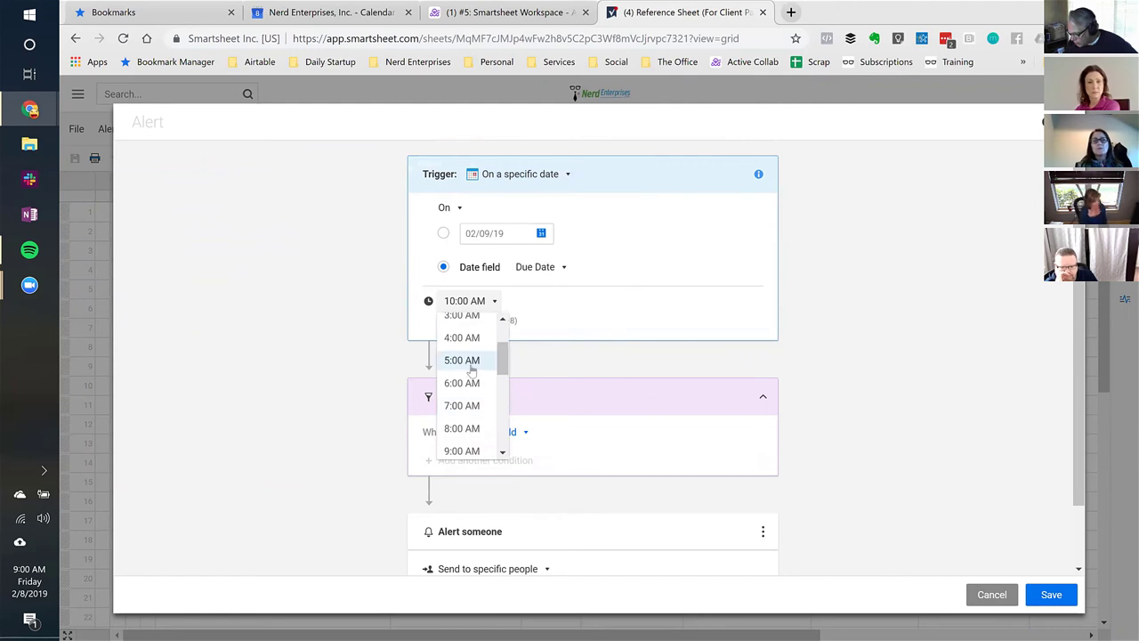
left_click(455, 450)
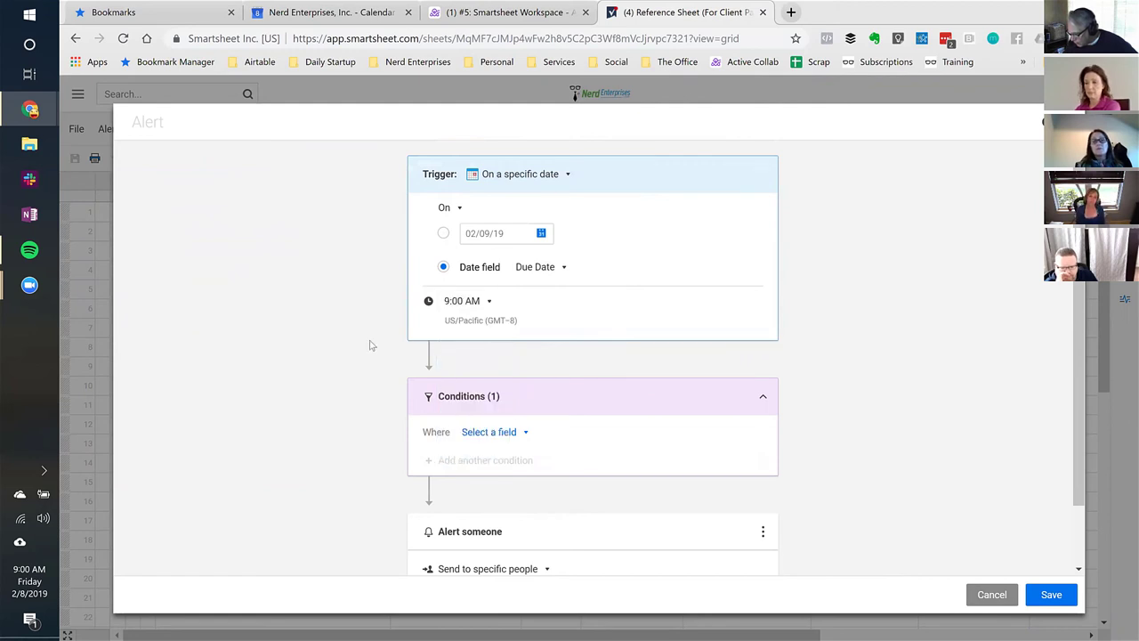
scroll(321, 365, "down", 1)
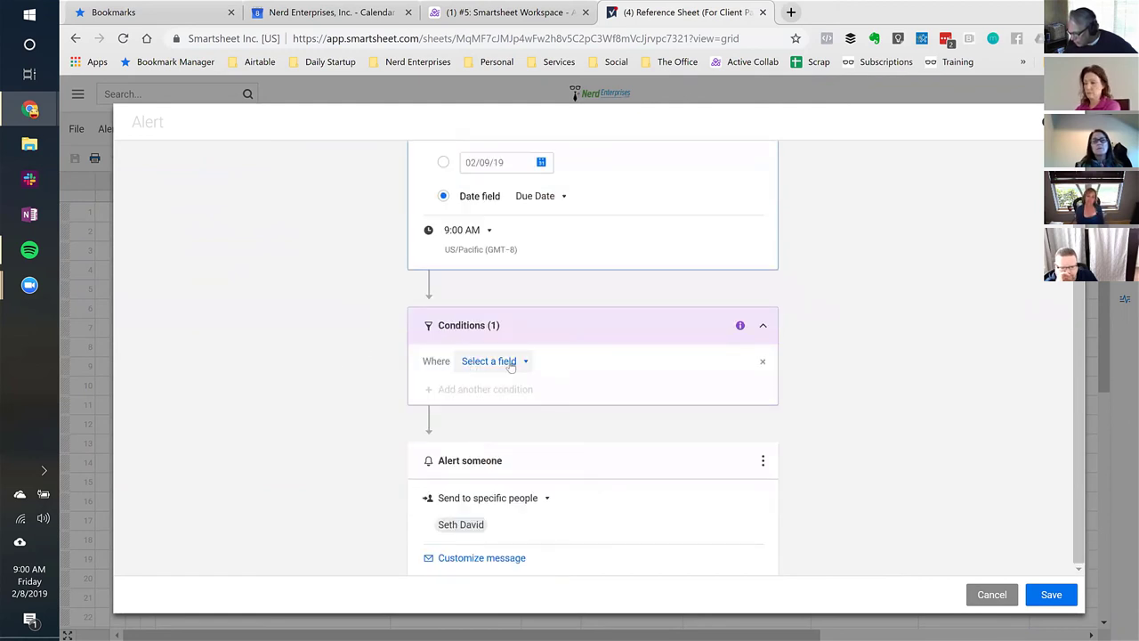
scroll(356, 293, "up", 1)
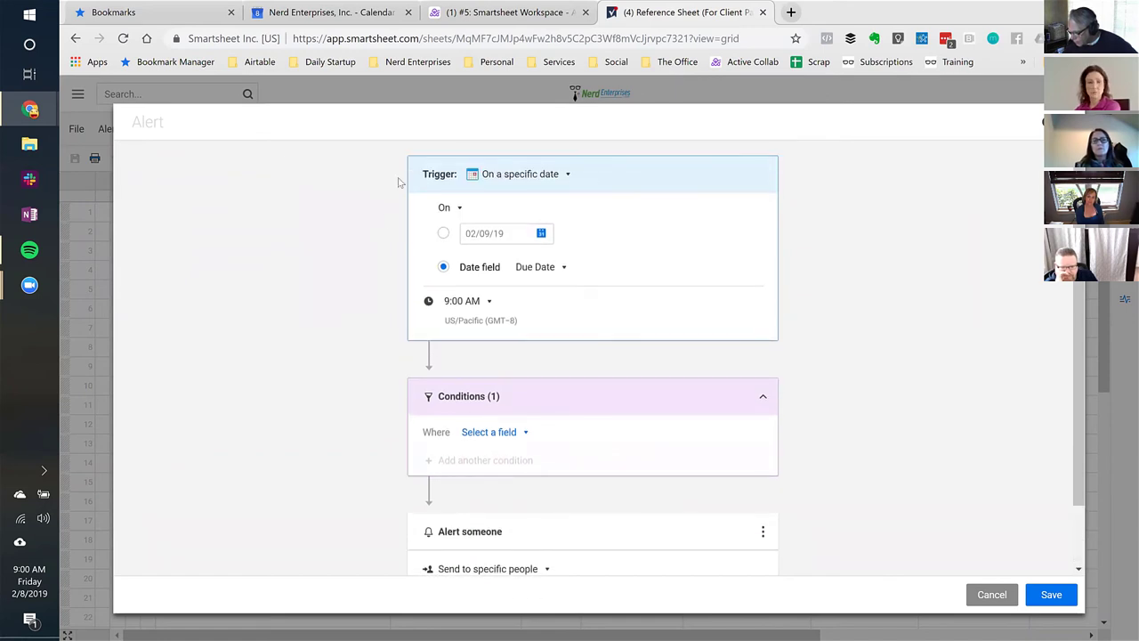
left_click(452, 207)
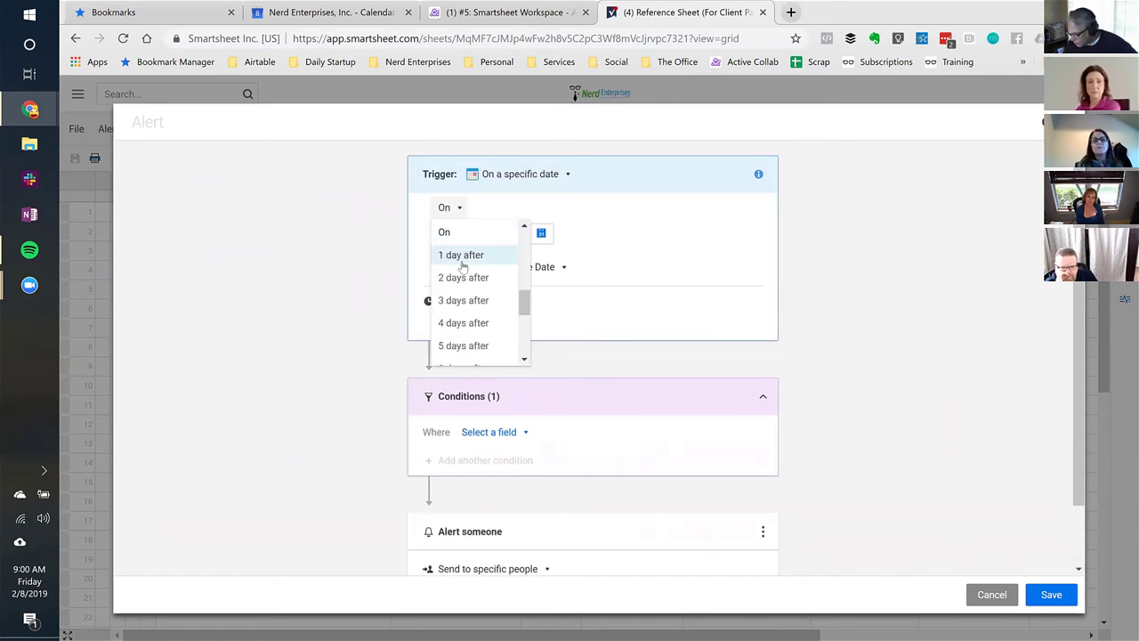
left_click(461, 257)
scroll(377, 319, "down", 1)
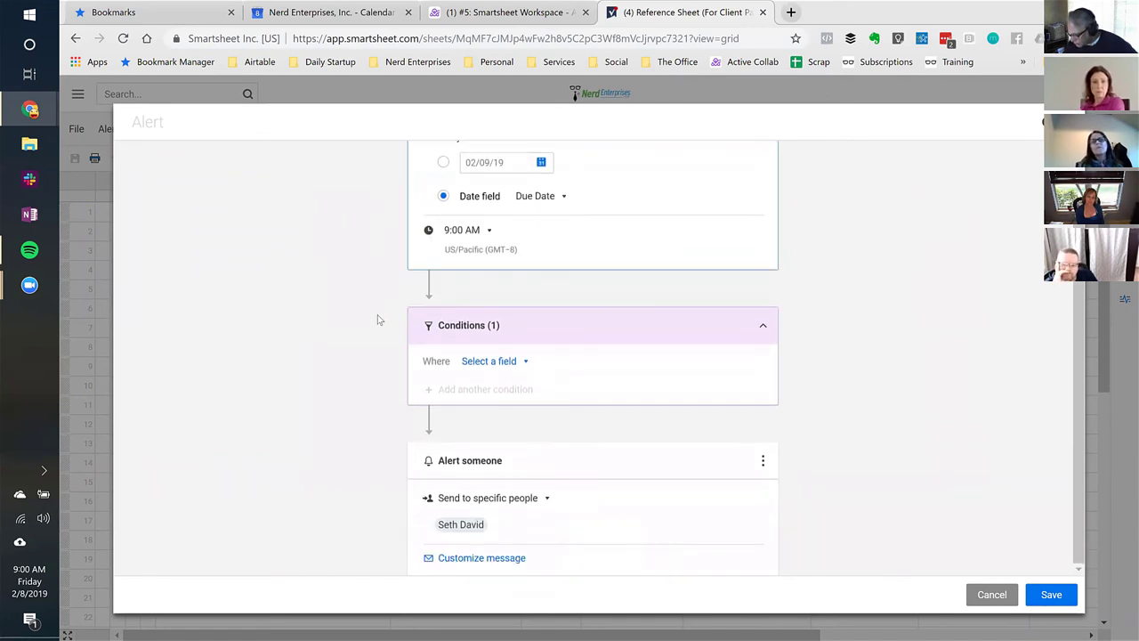
left_click(474, 558)
- Add a custom subject warning the credit card bill is late plus a short description, then save
scroll(317, 564, "down", 2)
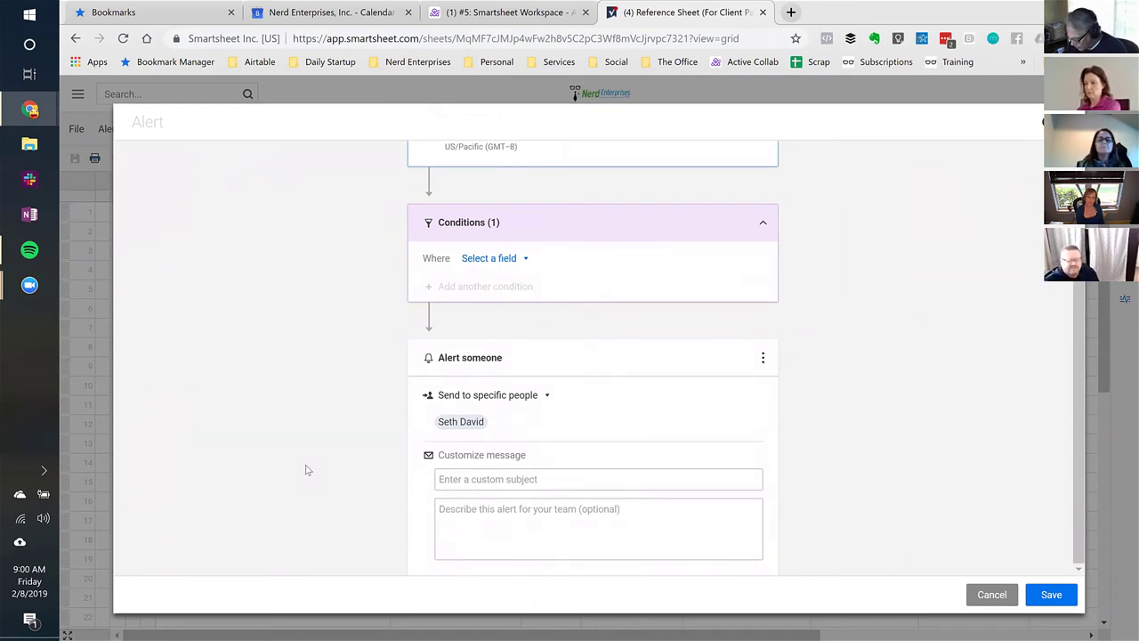
type("Gro")
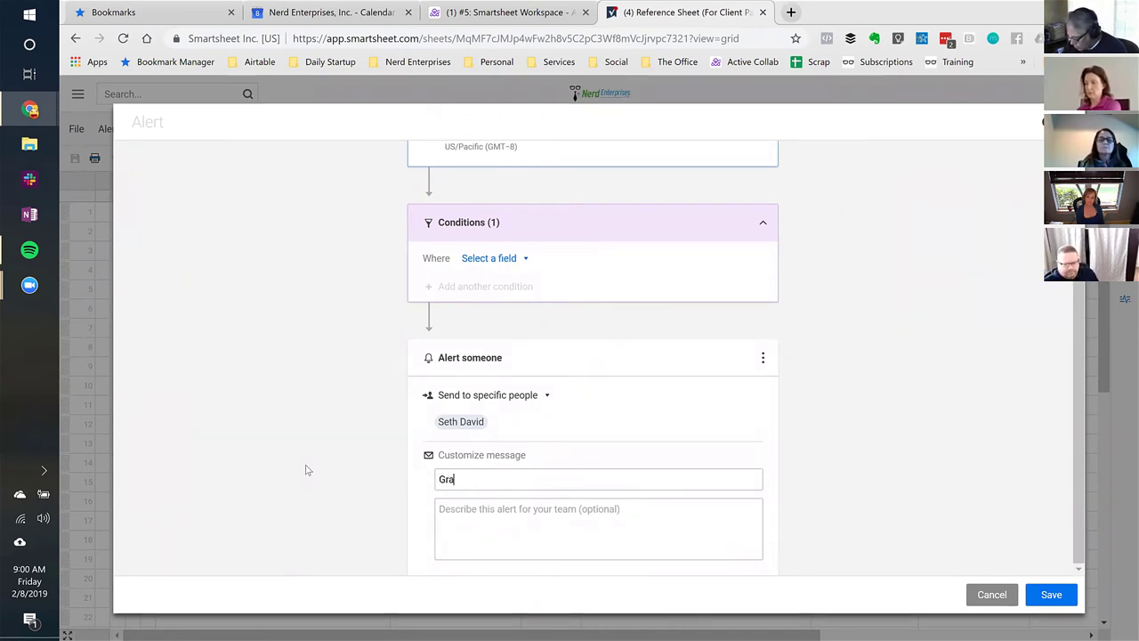
key("BackSpace")
key("BackSpace")
key("BackSpace")
type("D")
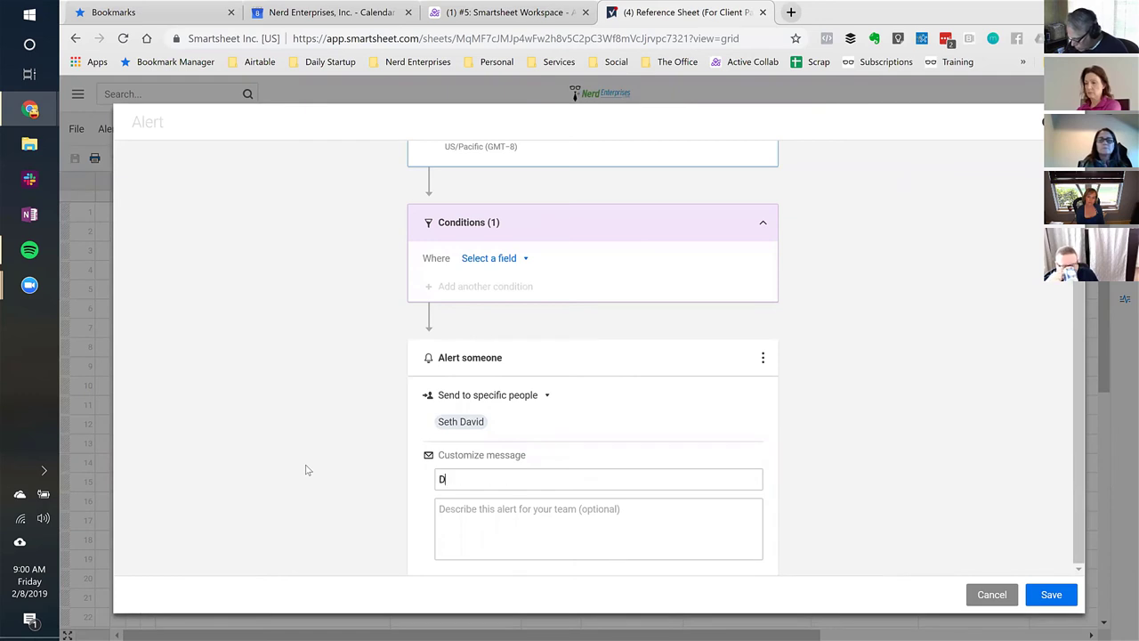
type("ANGER! ")
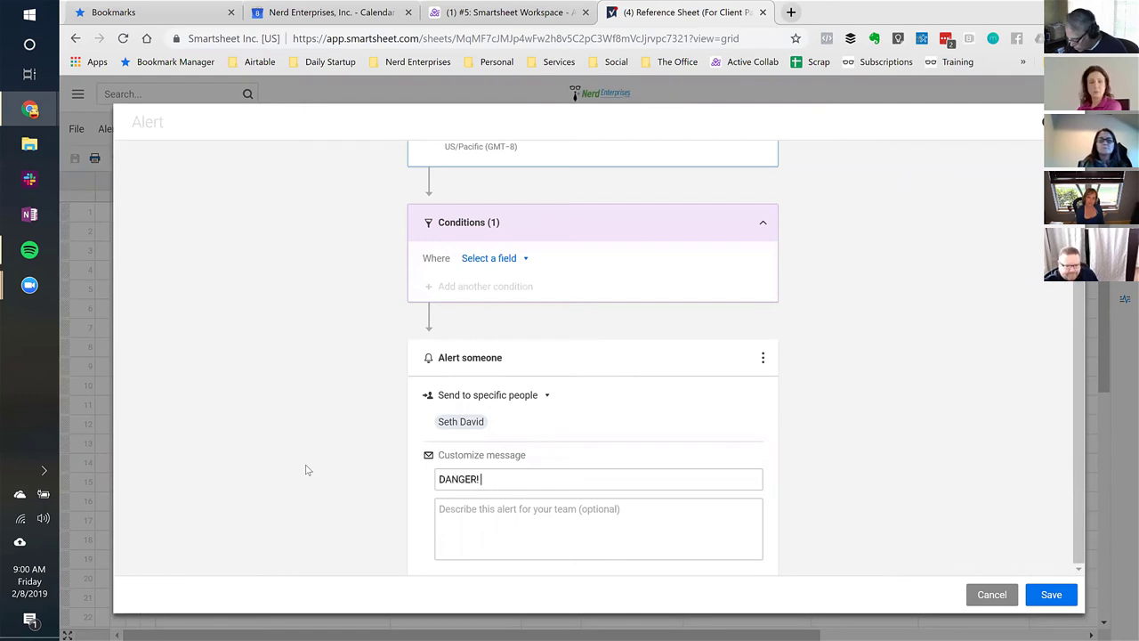
type("Greg's Cre")
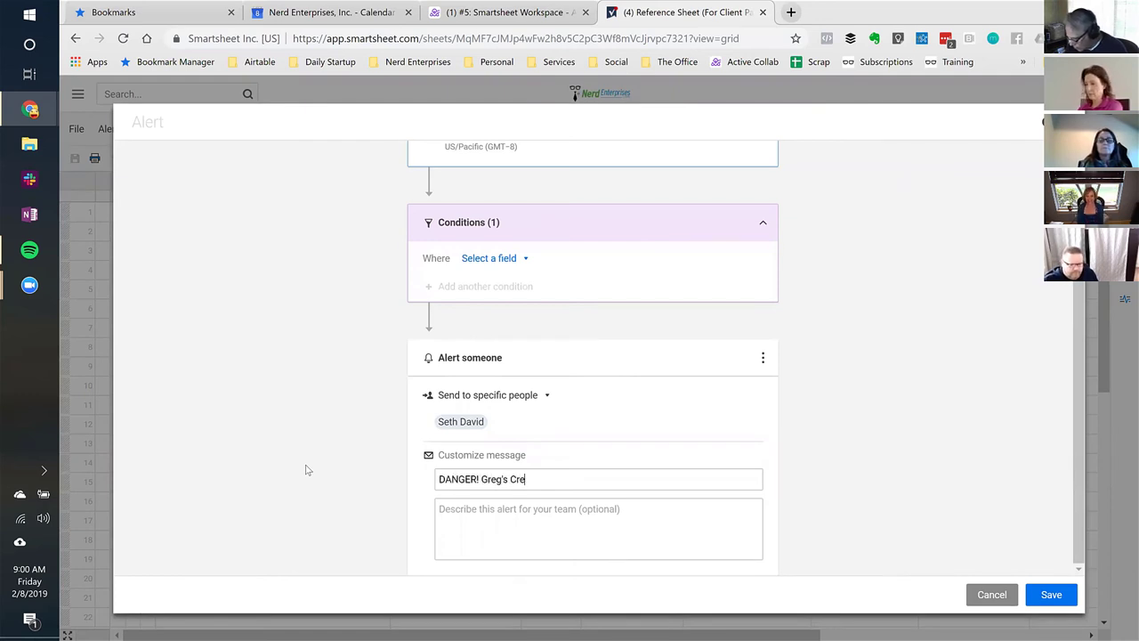
type("dit Card Bill ")
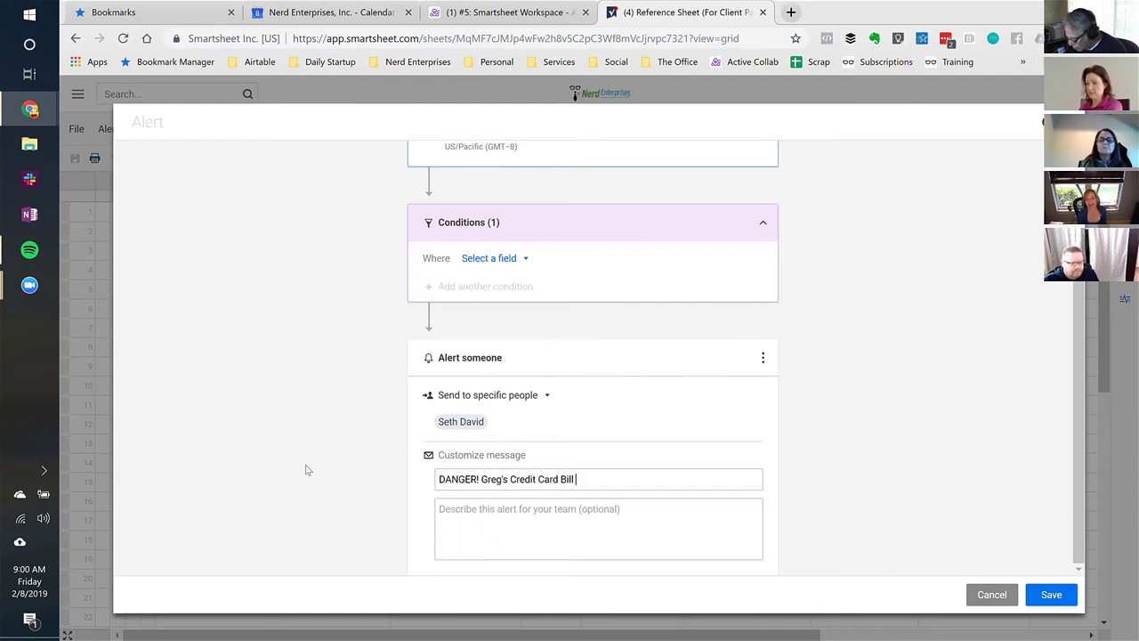
type("is late!!")
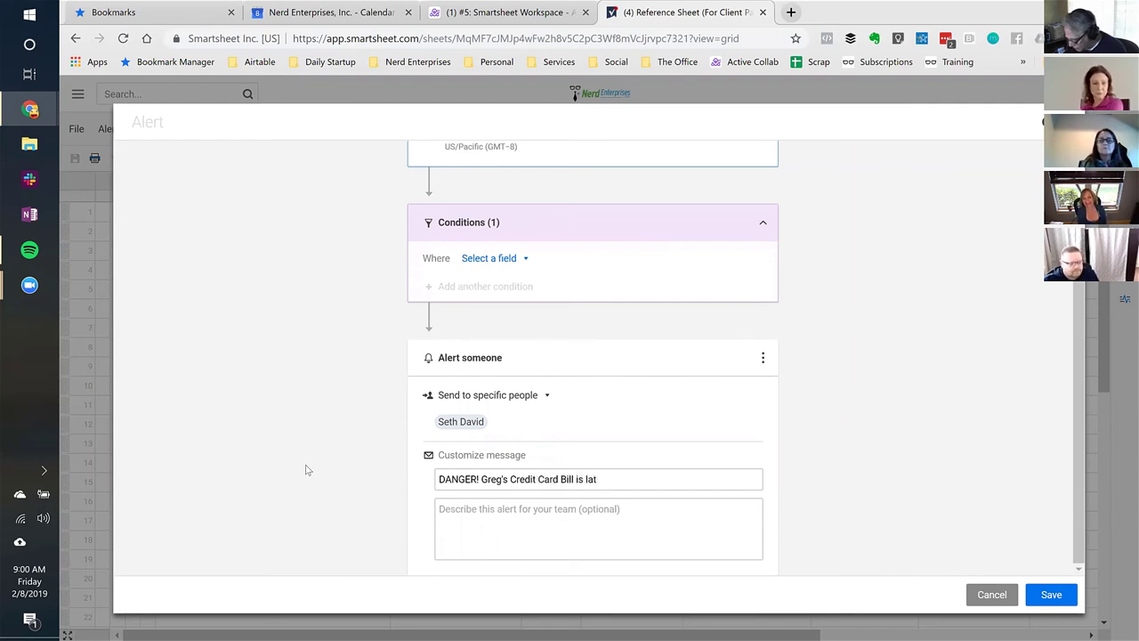
key("Tab")
type("He's ")
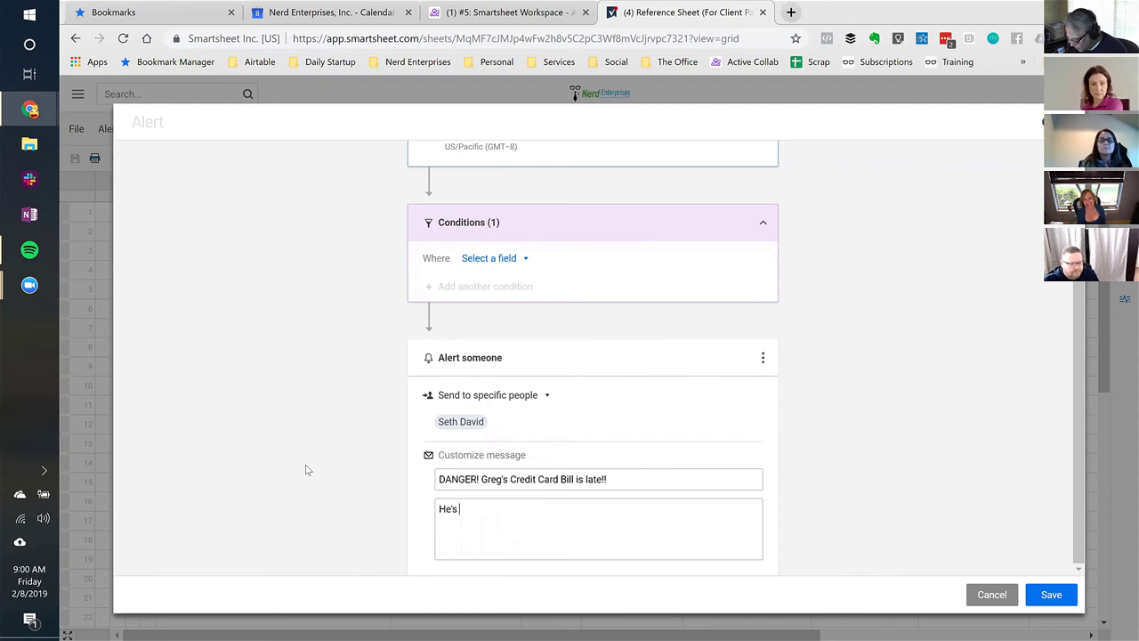
type("gonna be ")
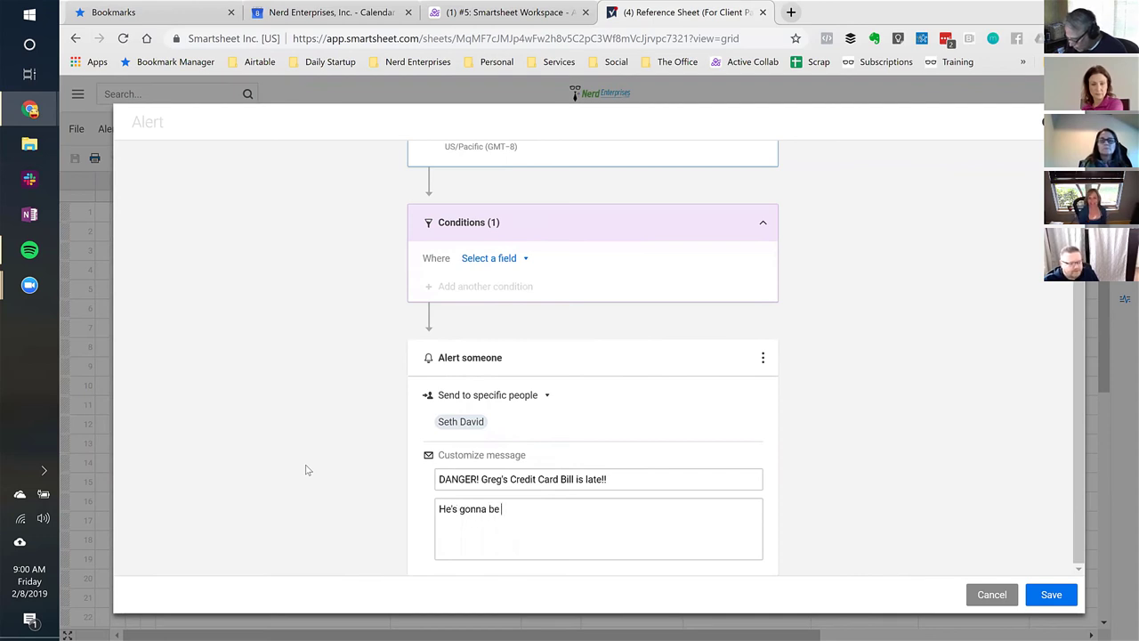
type("pissed!!!!")
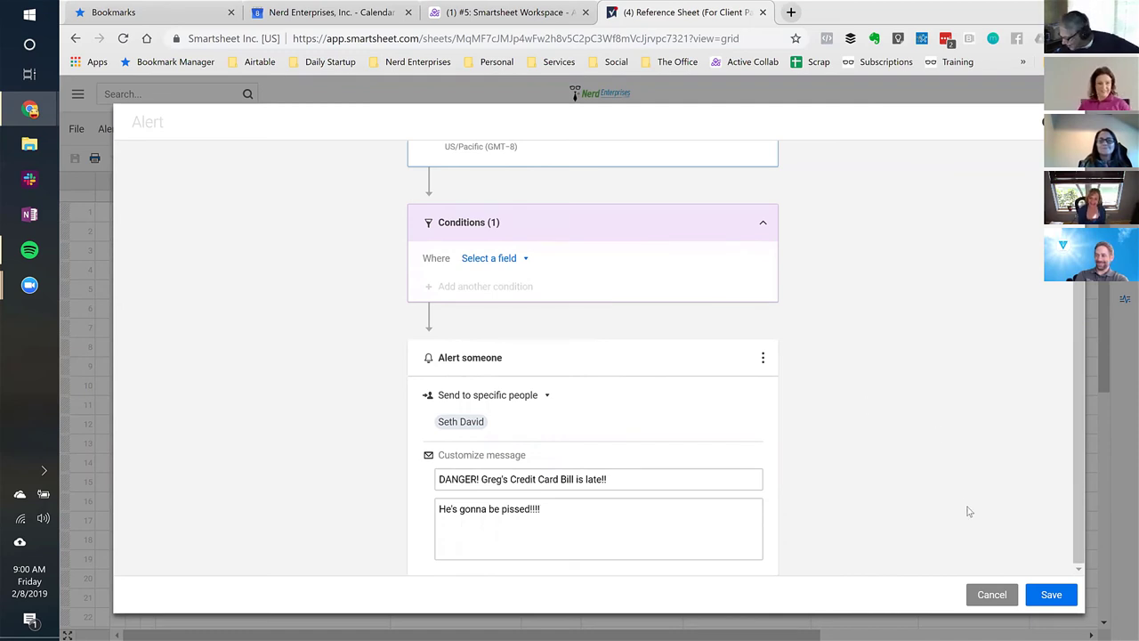
left_click(898, 488)
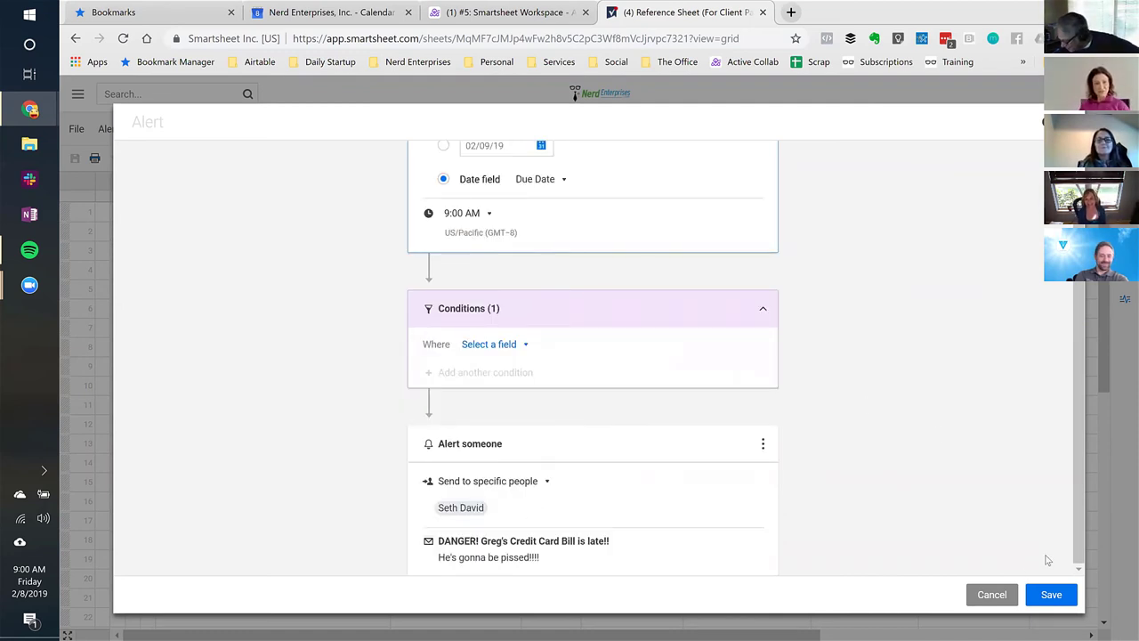
left_click(1052, 594)
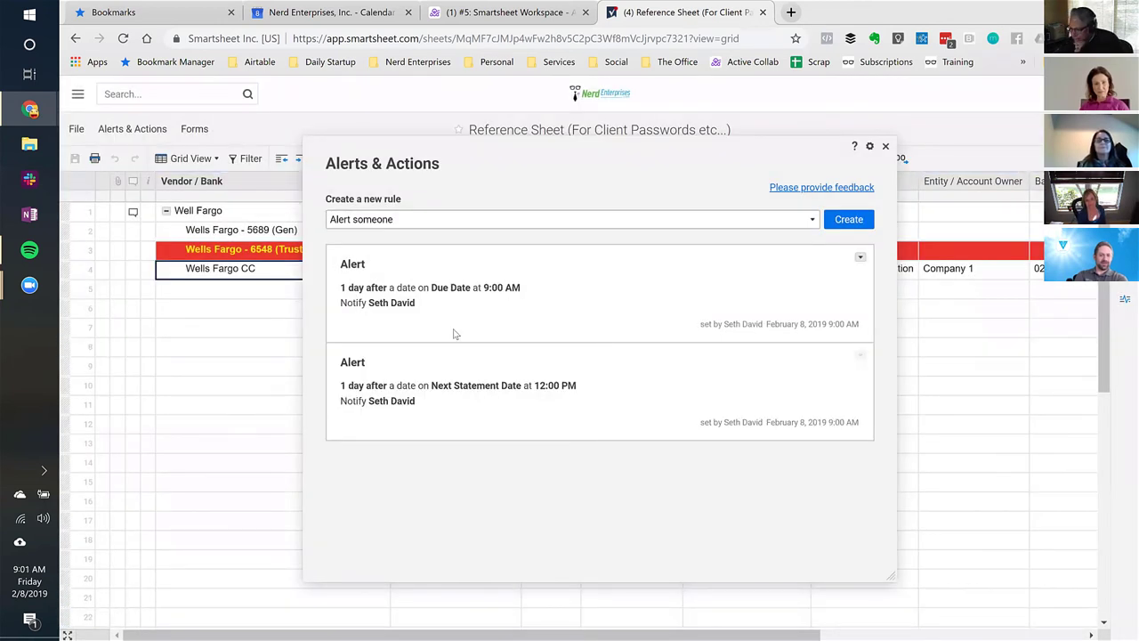
- Close the Alerts & Actions list to return to the Reference Sheet grid
left_click(885, 147)
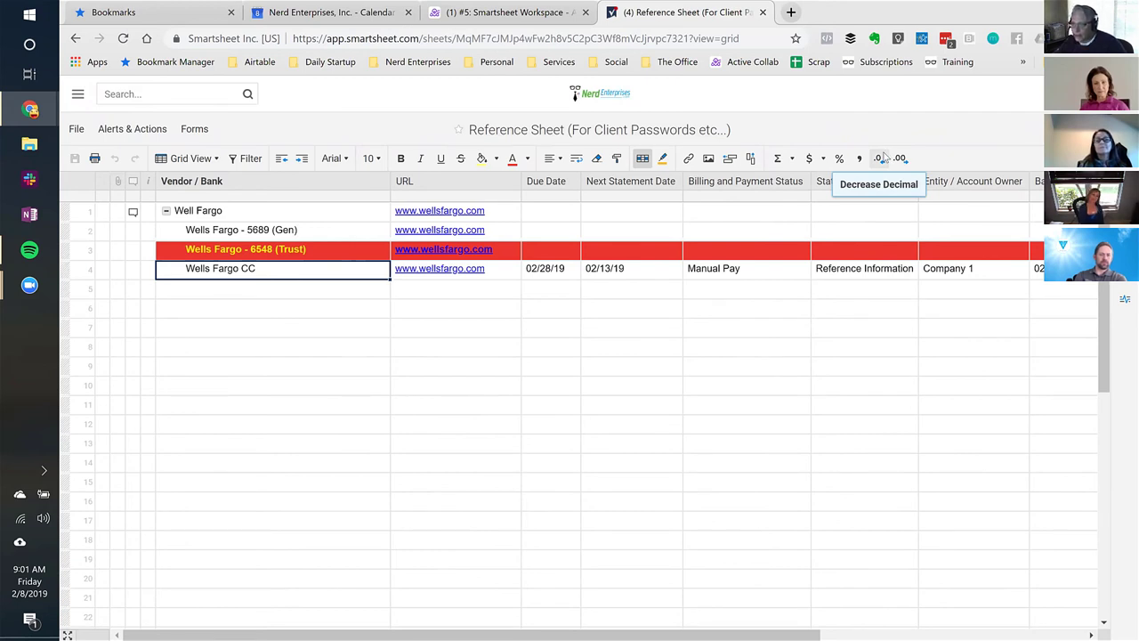
- Use the date picker to set the Wells Fargo CC Next Statement Date to February 7
left_click(539, 269)
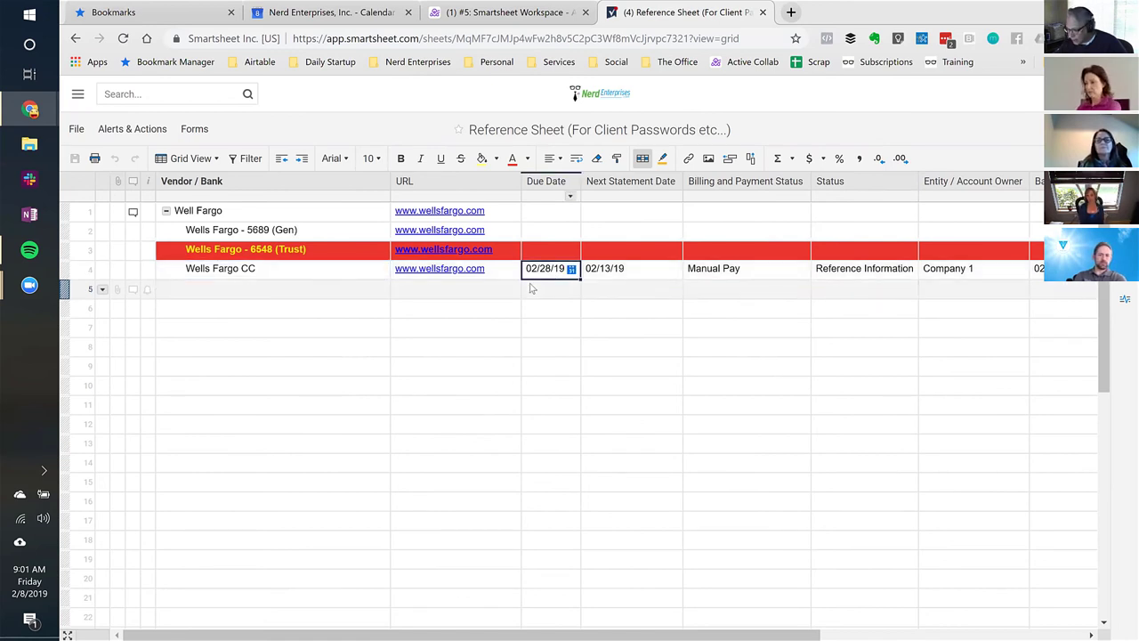
left_click(608, 276)
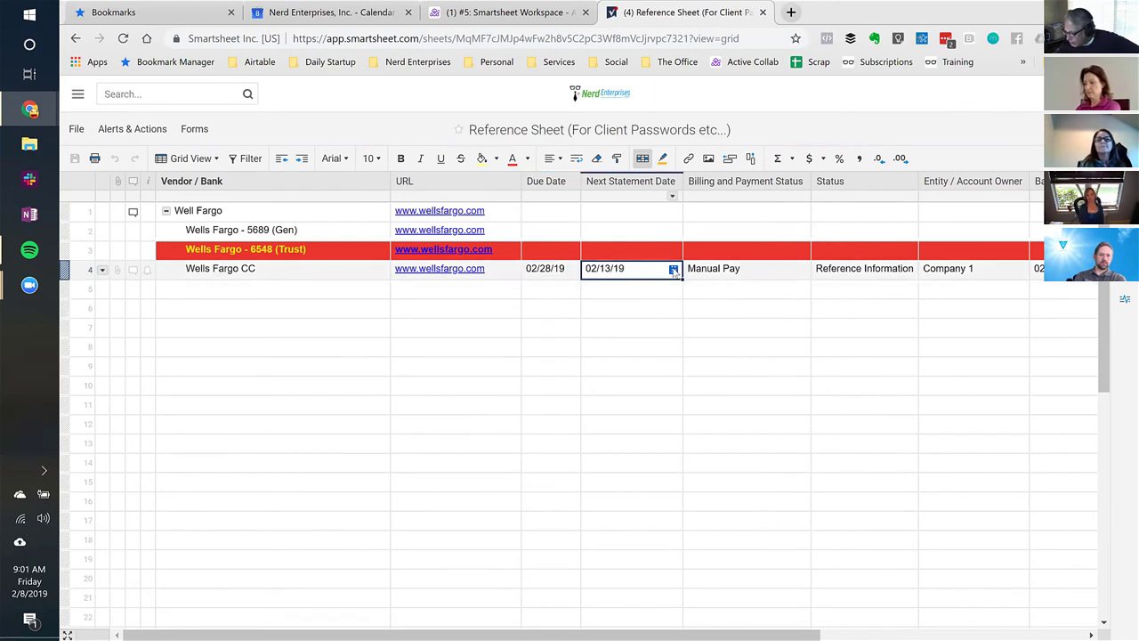
left_click(673, 269)
left_click(818, 333)
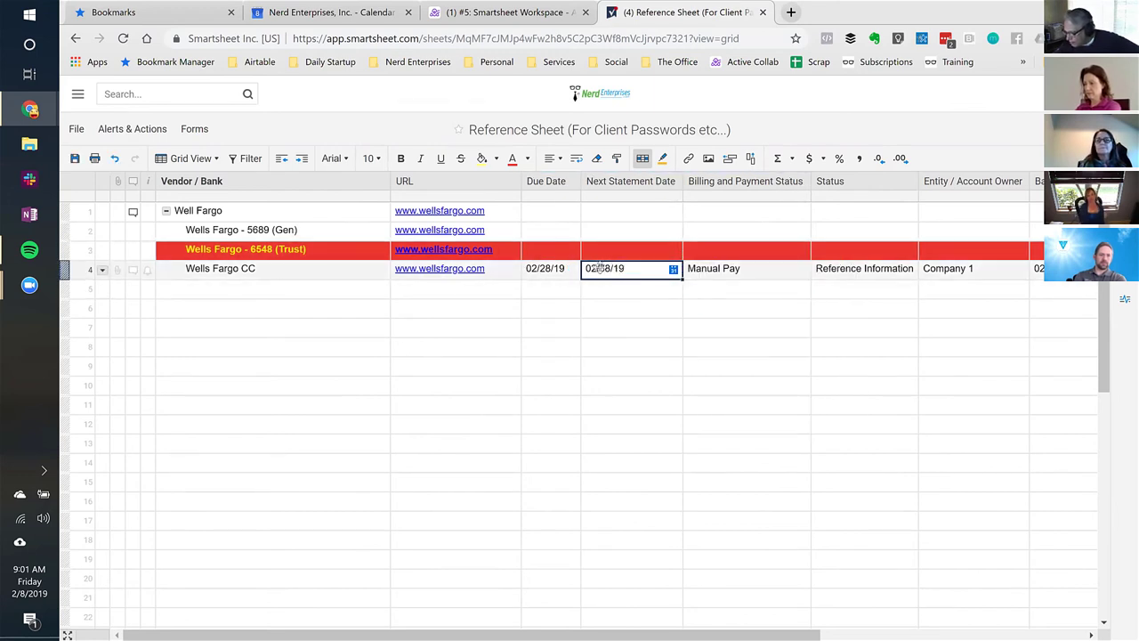
left_click(673, 269)
left_click(794, 333)
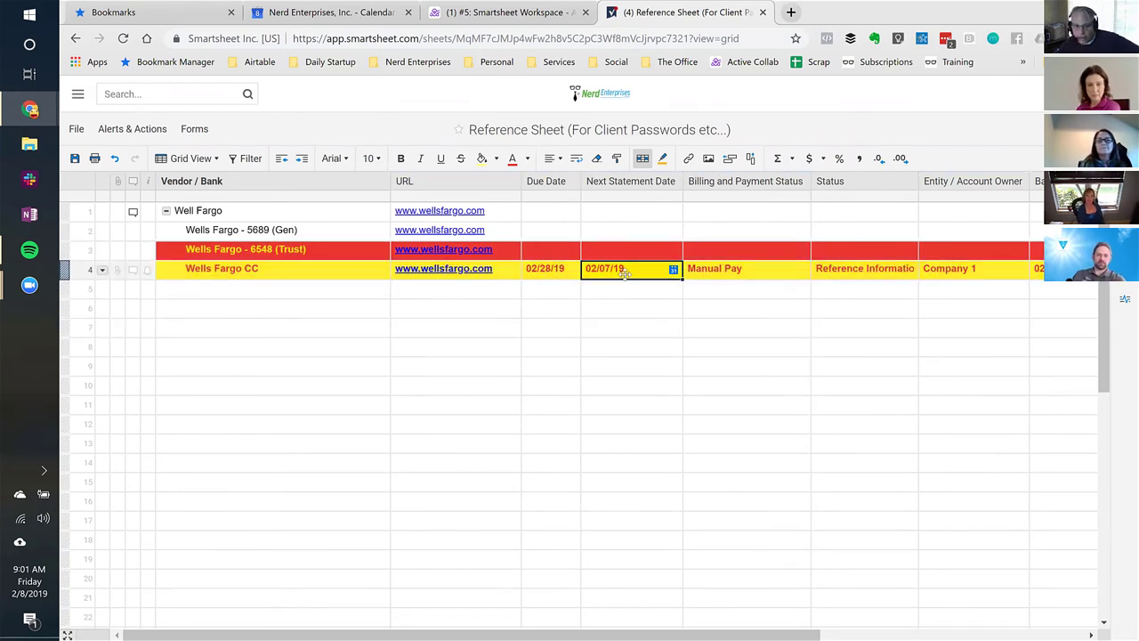
- Move the Wells Fargo CC due date to 03/31/19 and next statement date to 03/07/19
left_click(559, 274)
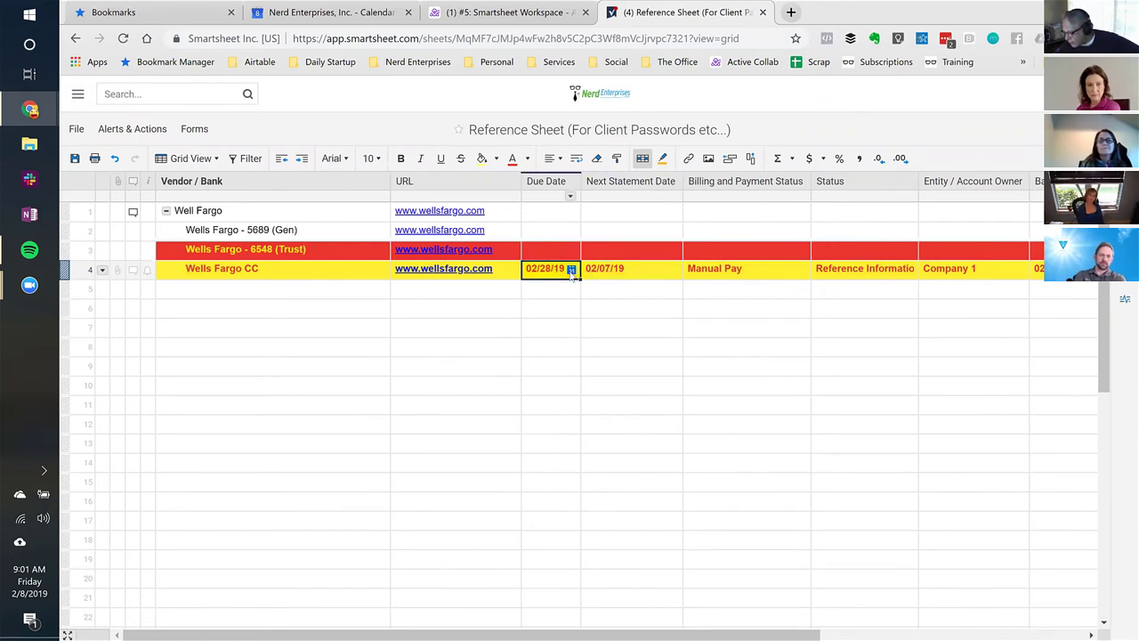
left_click(571, 269)
left_click(733, 275)
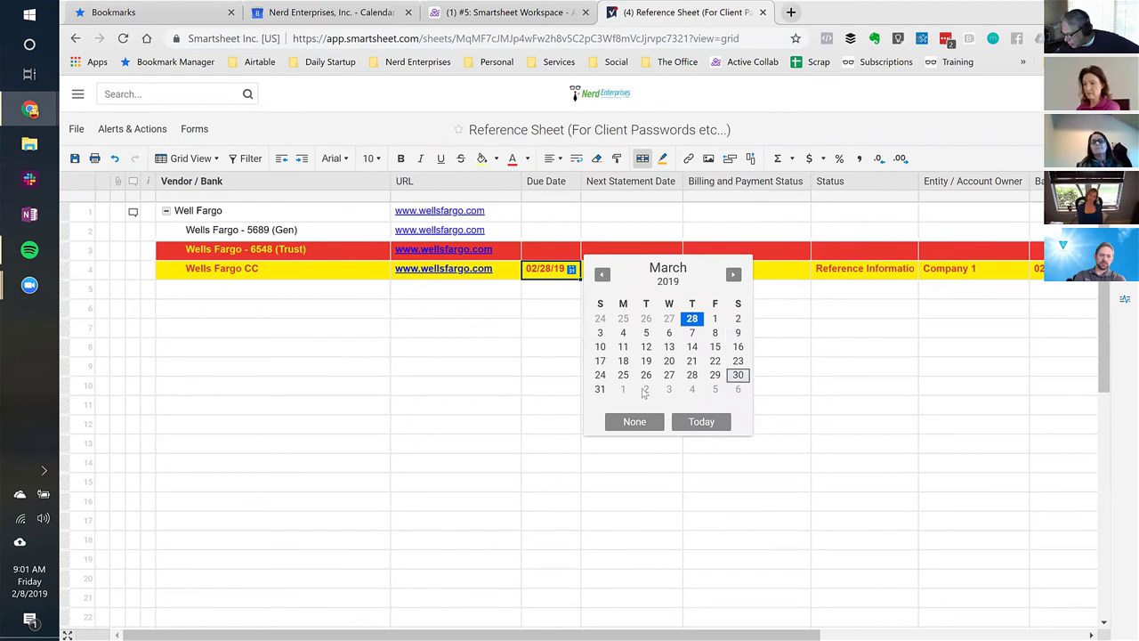
left_click(599, 392)
left_click(641, 276)
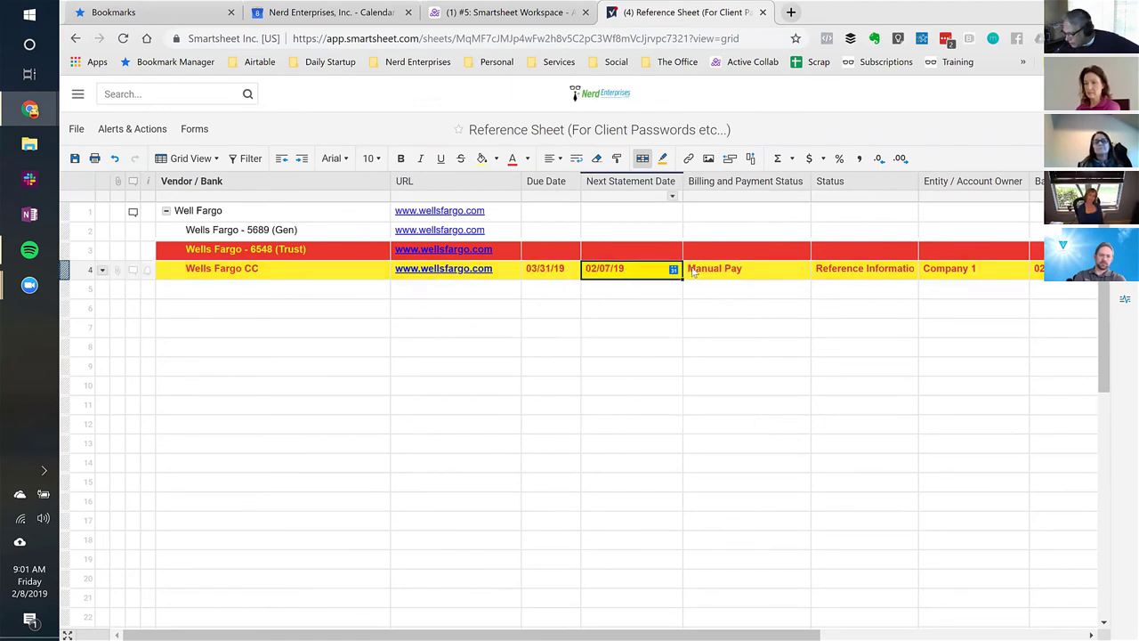
left_click(674, 270)
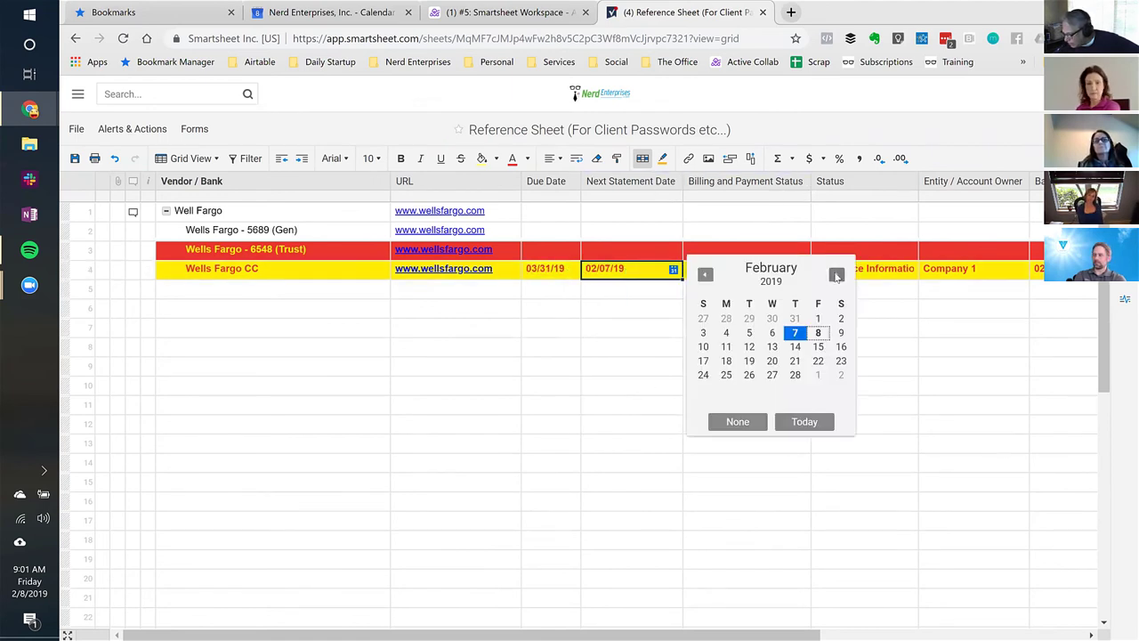
left_click(836, 274)
left_click(795, 332)
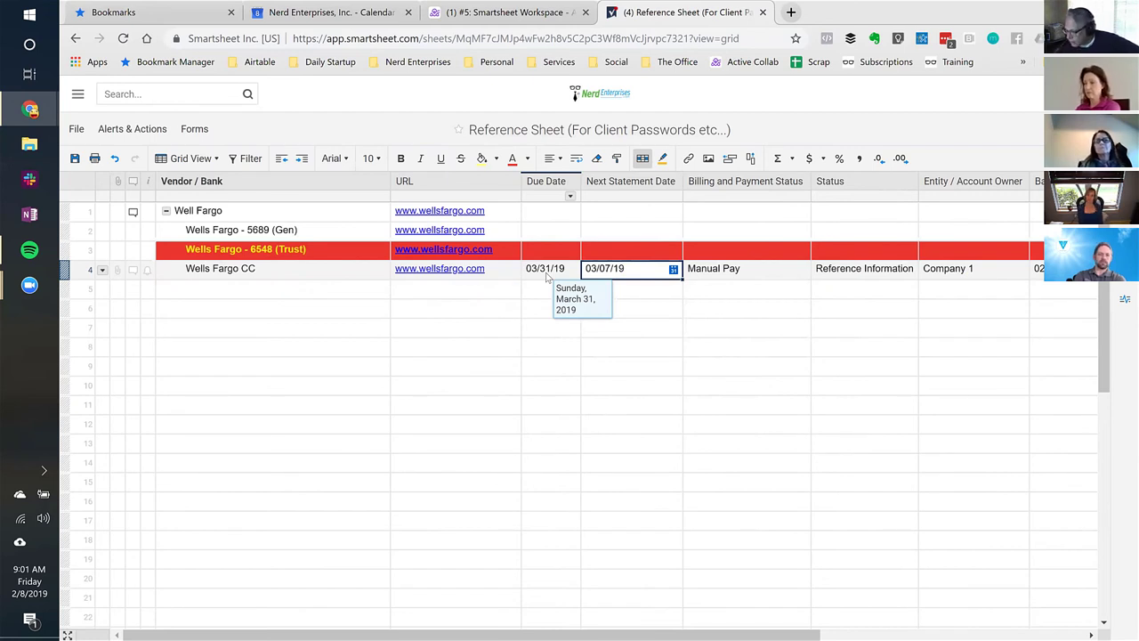
- Fill row 3's Balances Checked with today's date, 02/08/19, using the t shortcut
left_click(551, 276)
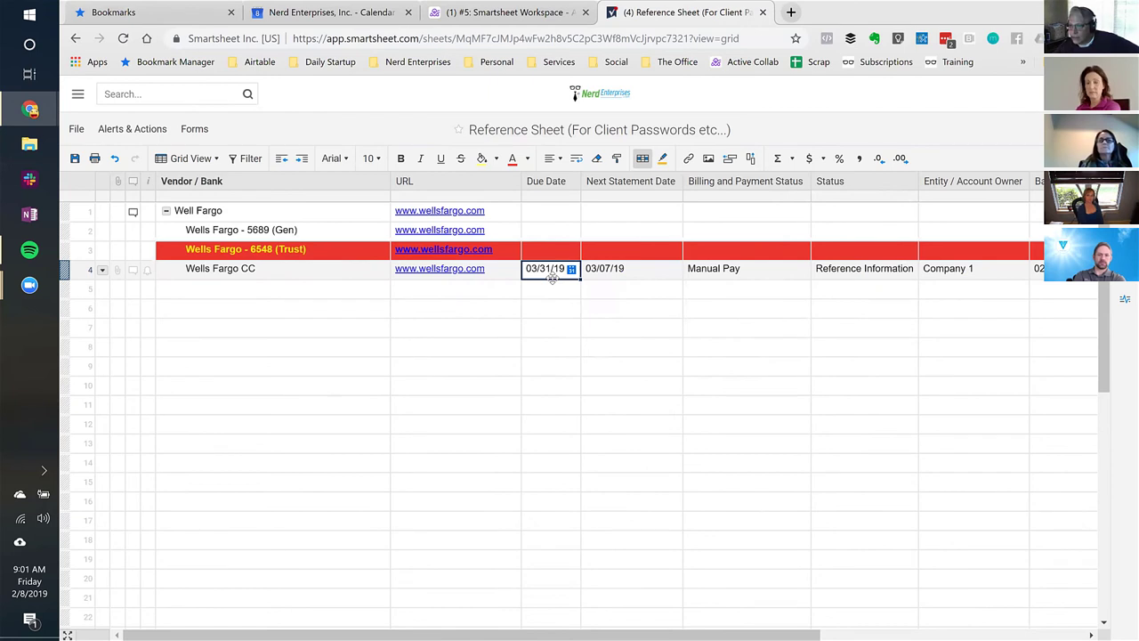
left_click(543, 233)
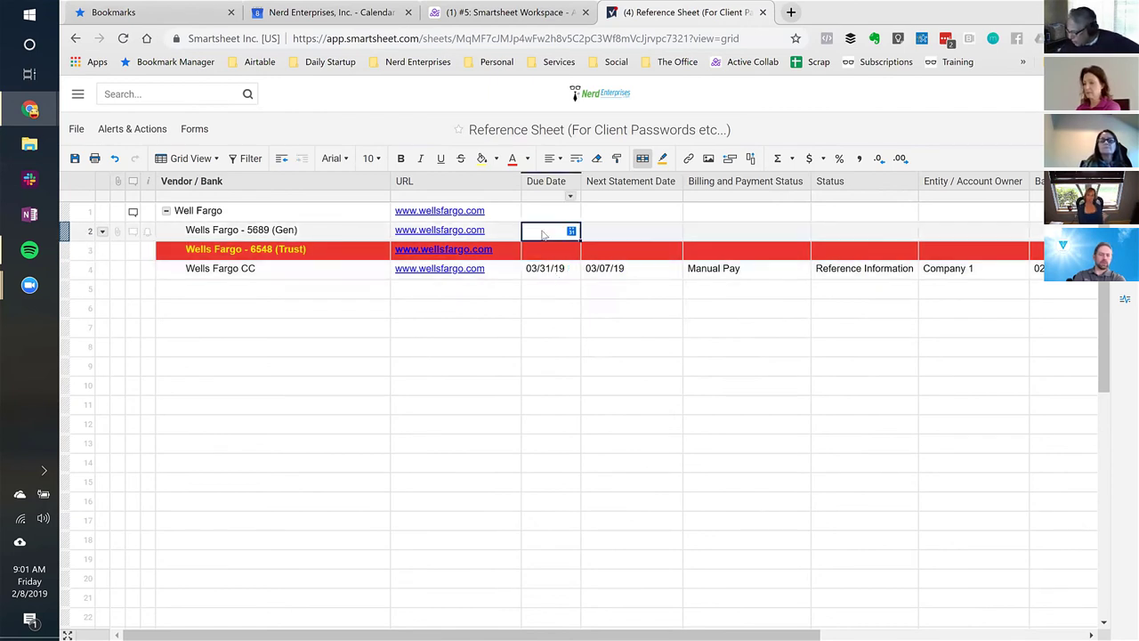
key("Right")
key("Right")
key("Right")
key("Right")
key("Right")
key("Right")
key("Right")
key("Right")
key("Left")
key("Left")
key("Left")
key("Down")
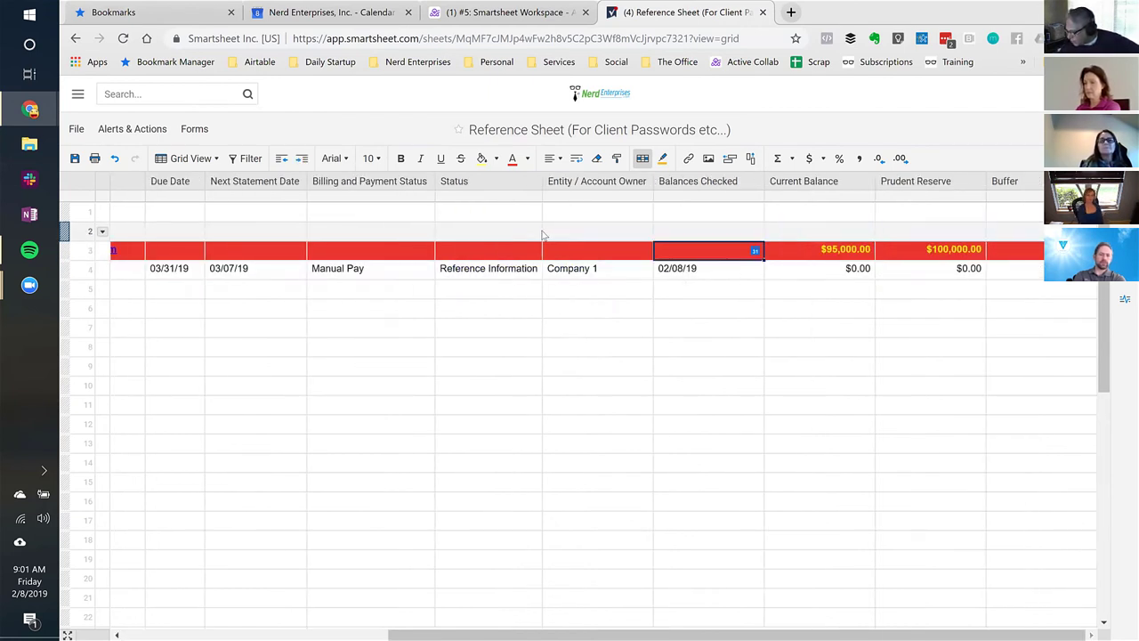
key("Return")
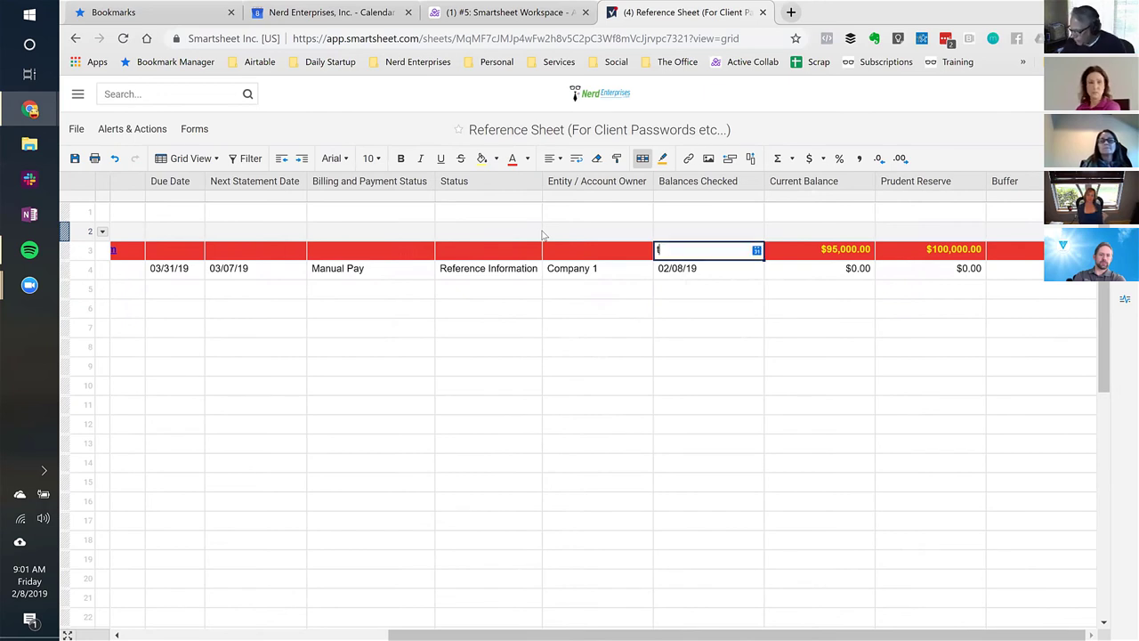
type("t")
key("Return")
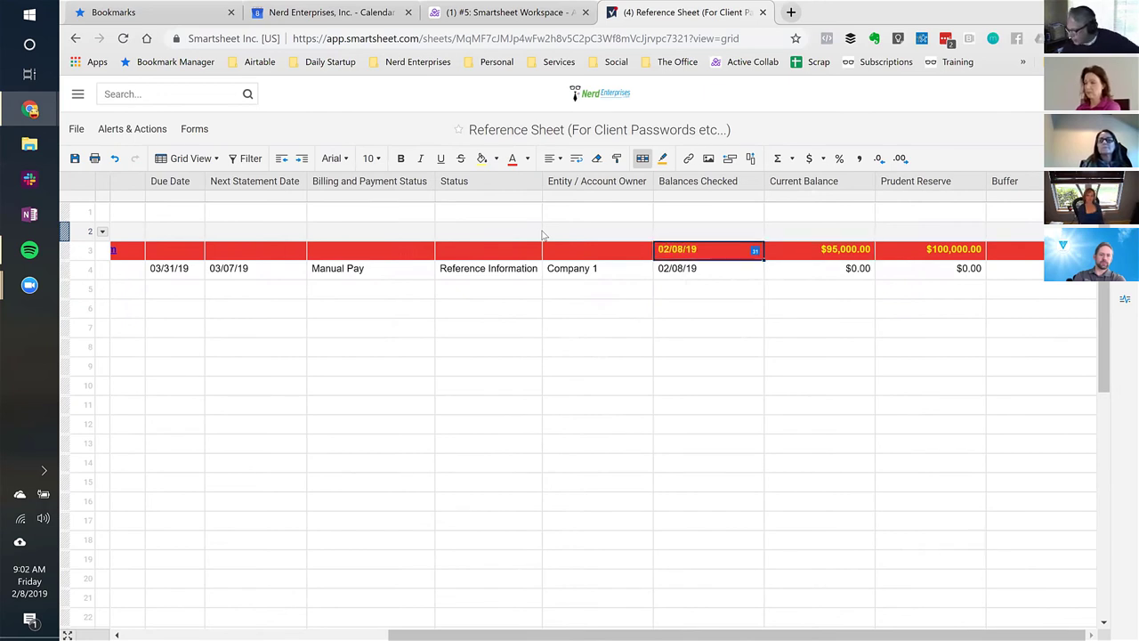
left_click(132, 130)
- Create a new Alert someone rule from Manage Alerts & Actions
left_click(151, 153)
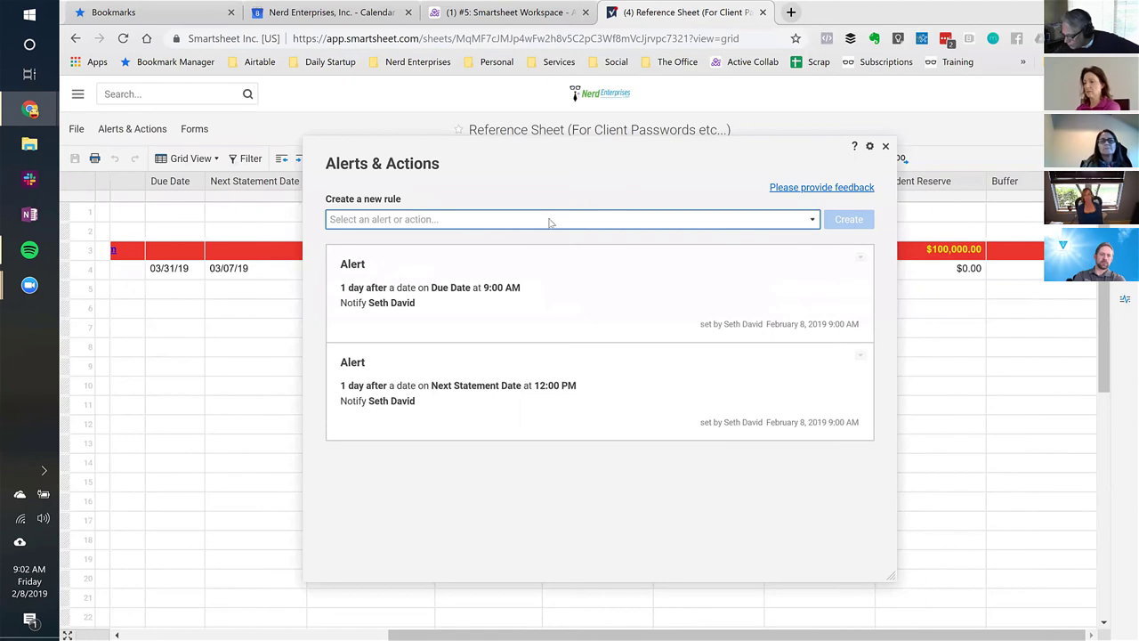
left_click(549, 223)
left_click(673, 233)
left_click(850, 221)
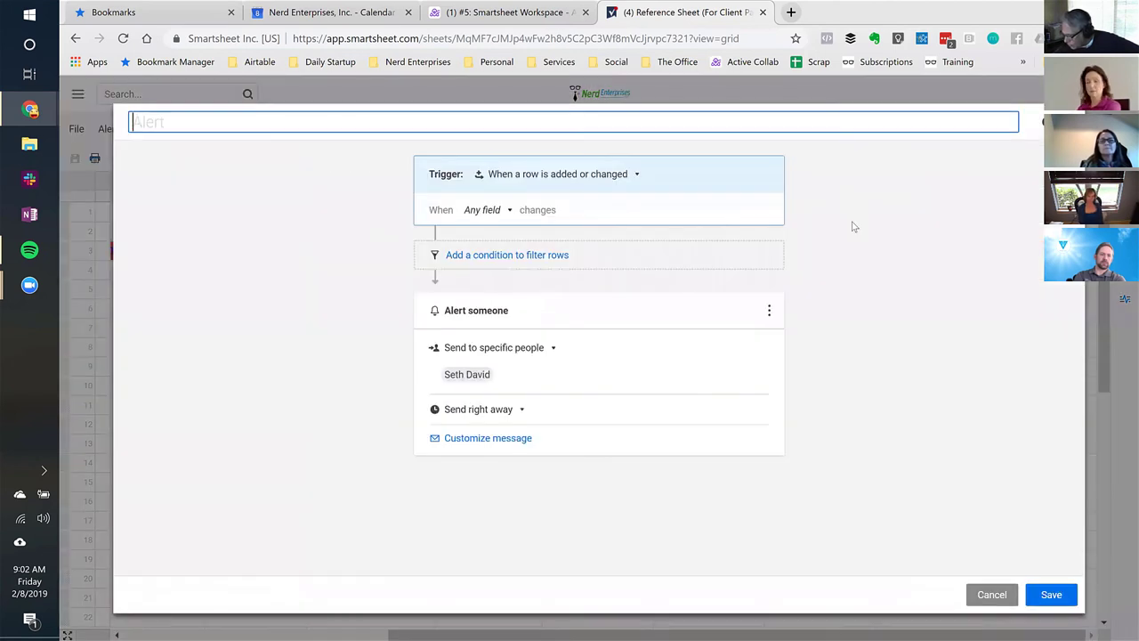
- Trigger the alert on a specific date: 2 days after Balances Checked
left_click(523, 181)
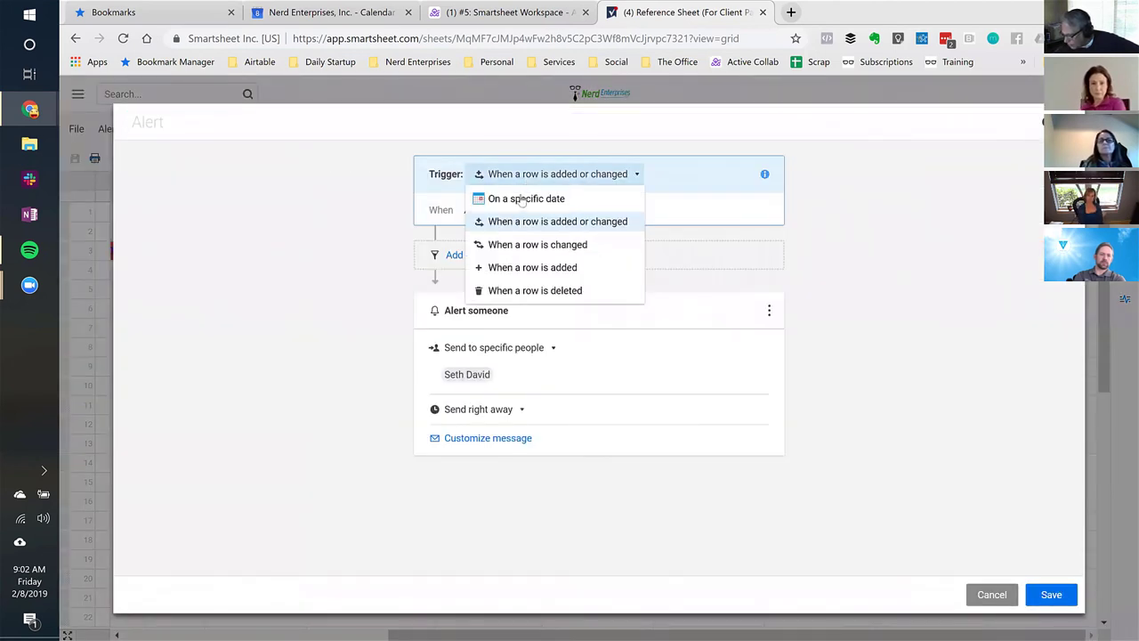
left_click(521, 199)
left_click(443, 268)
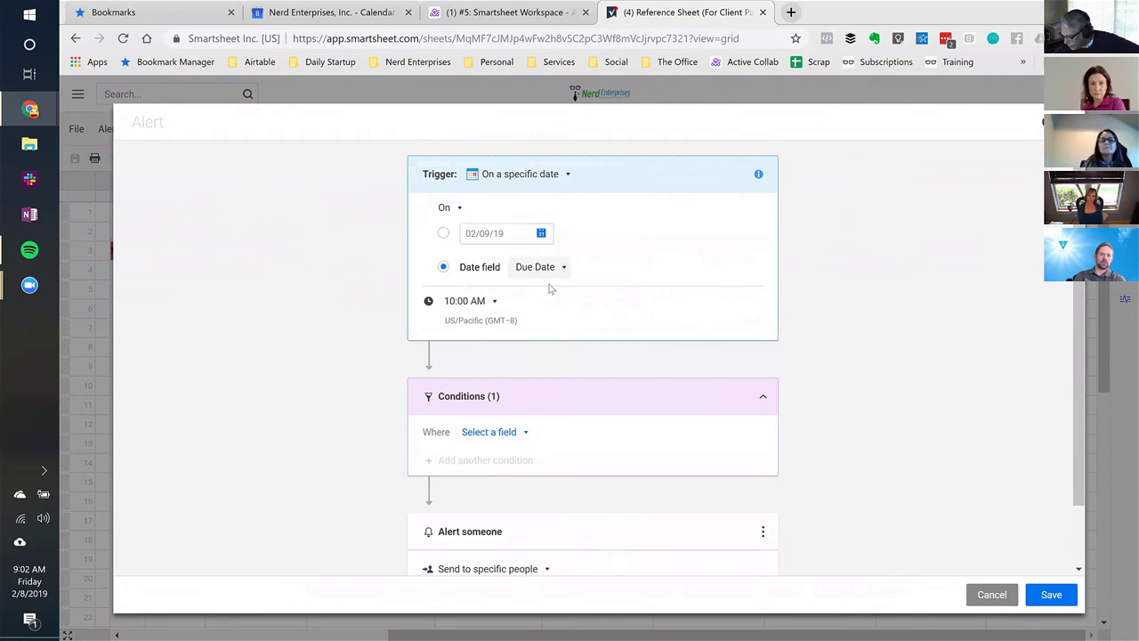
left_click(549, 270)
left_click(542, 338)
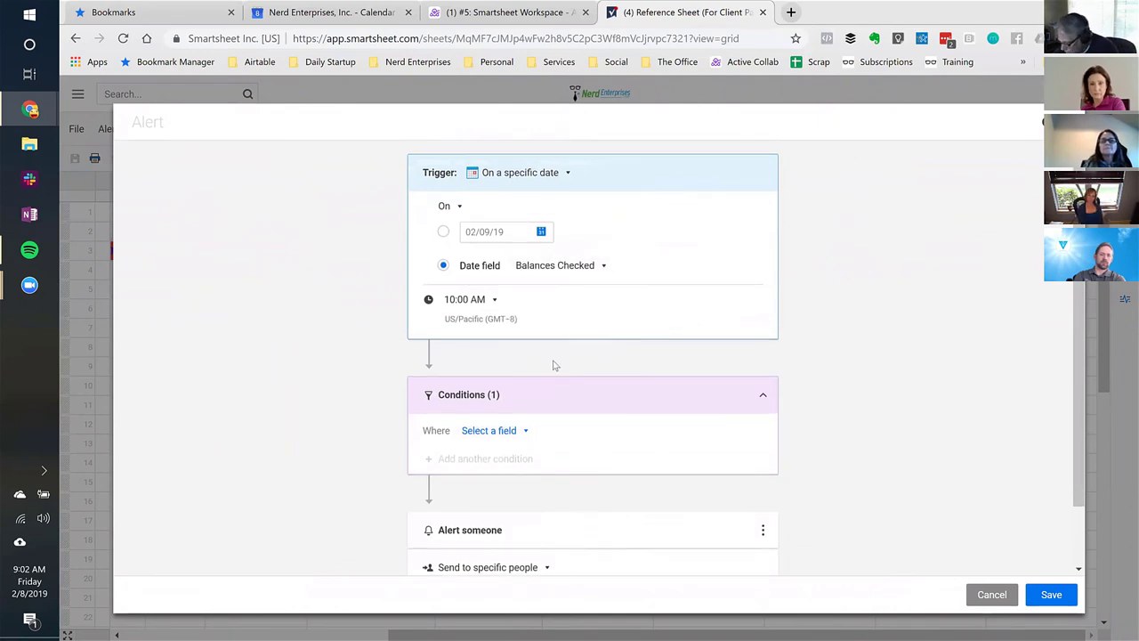
scroll(552, 365, "down", 2)
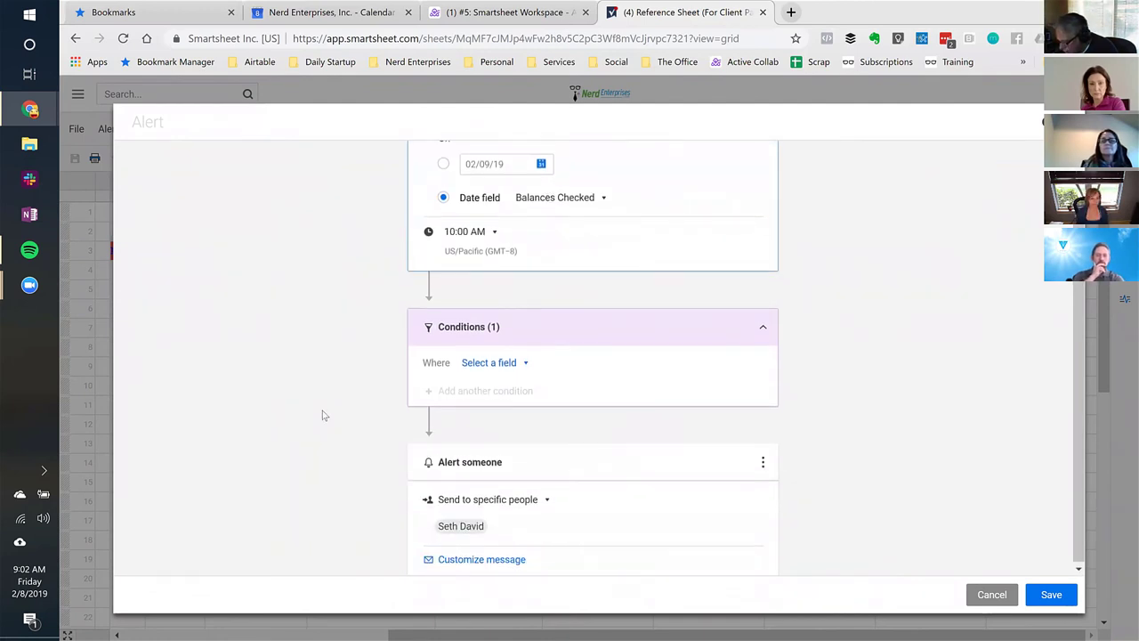
scroll(322, 412, "up", 2)
left_click(455, 209)
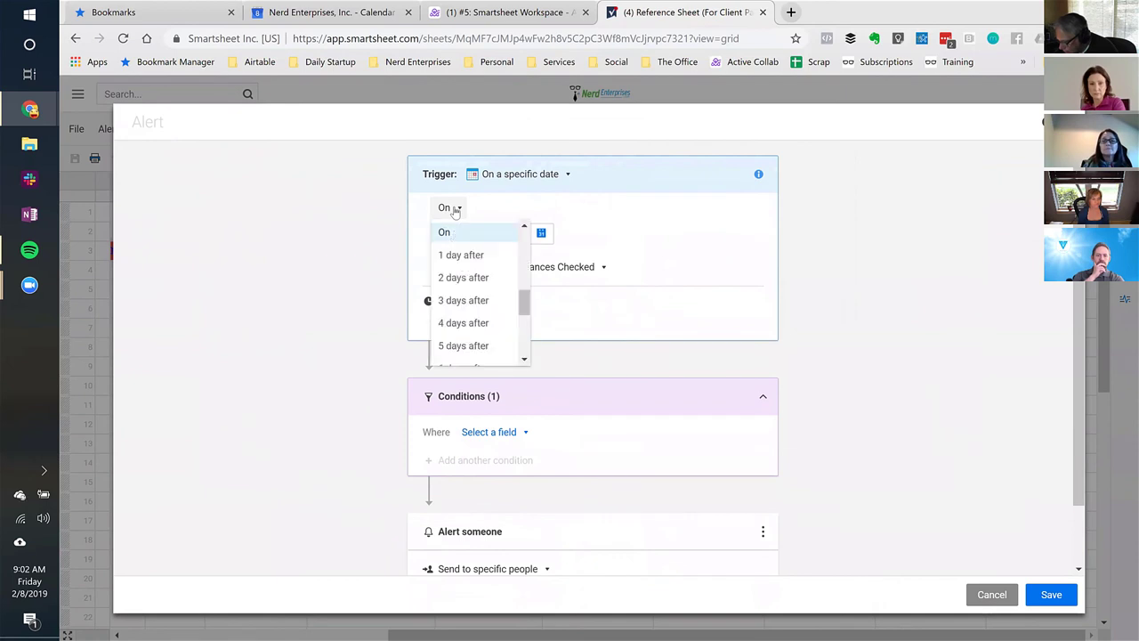
left_click(449, 276)
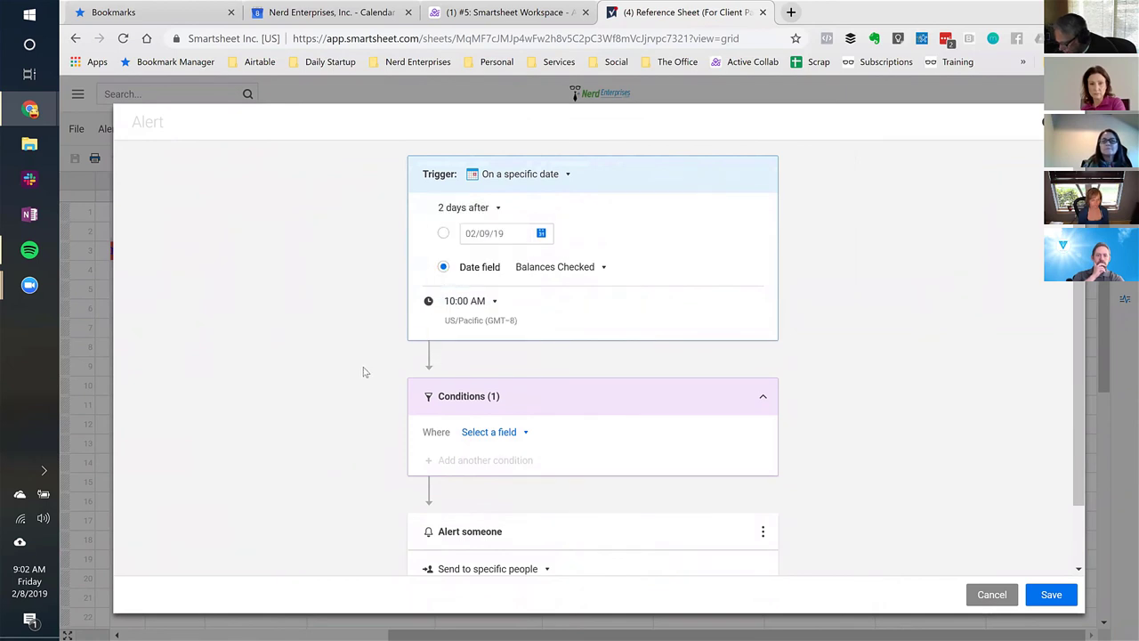
- Set the alert's recipients to specific people rather than everyone shared to the sheet
scroll(361, 409, "down", 2)
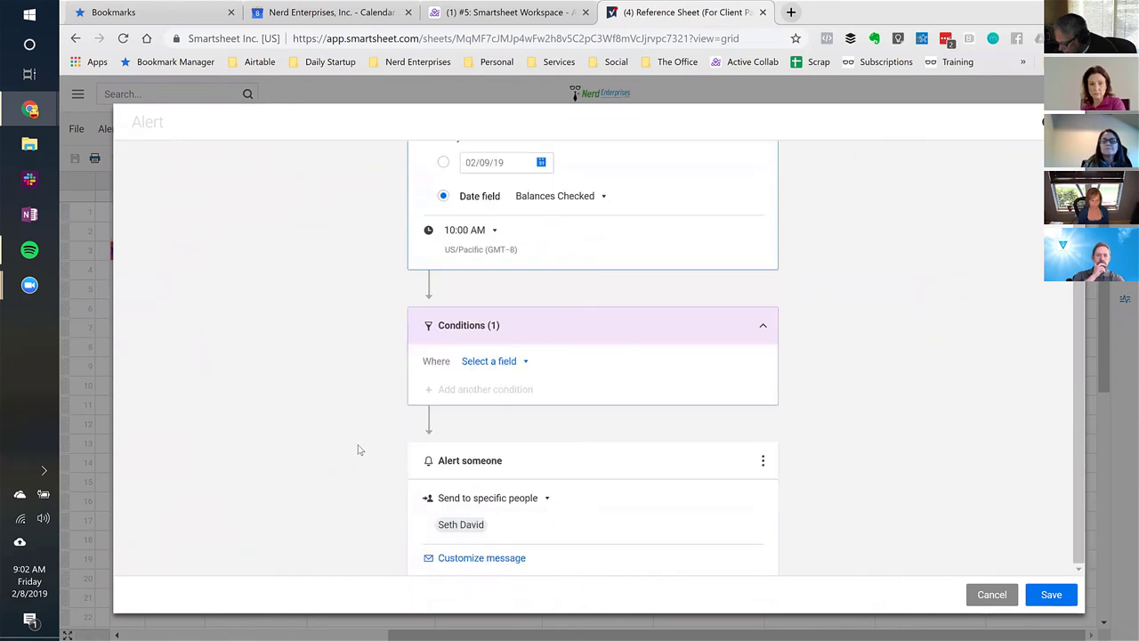
left_click(539, 499)
scroll(364, 478, "down", 1)
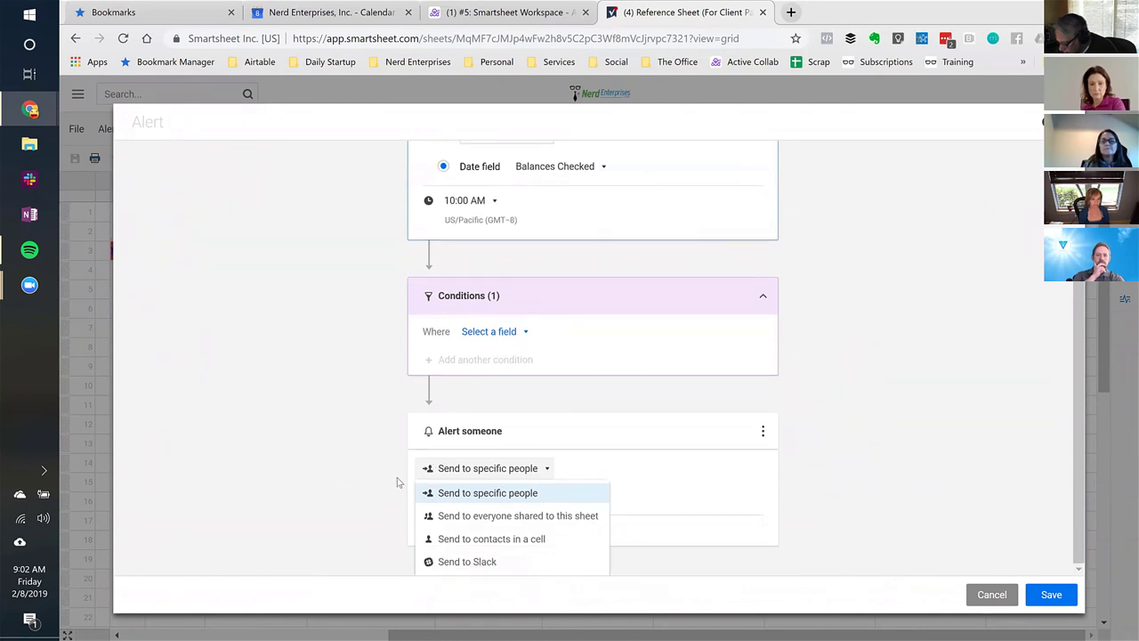
left_click(454, 514)
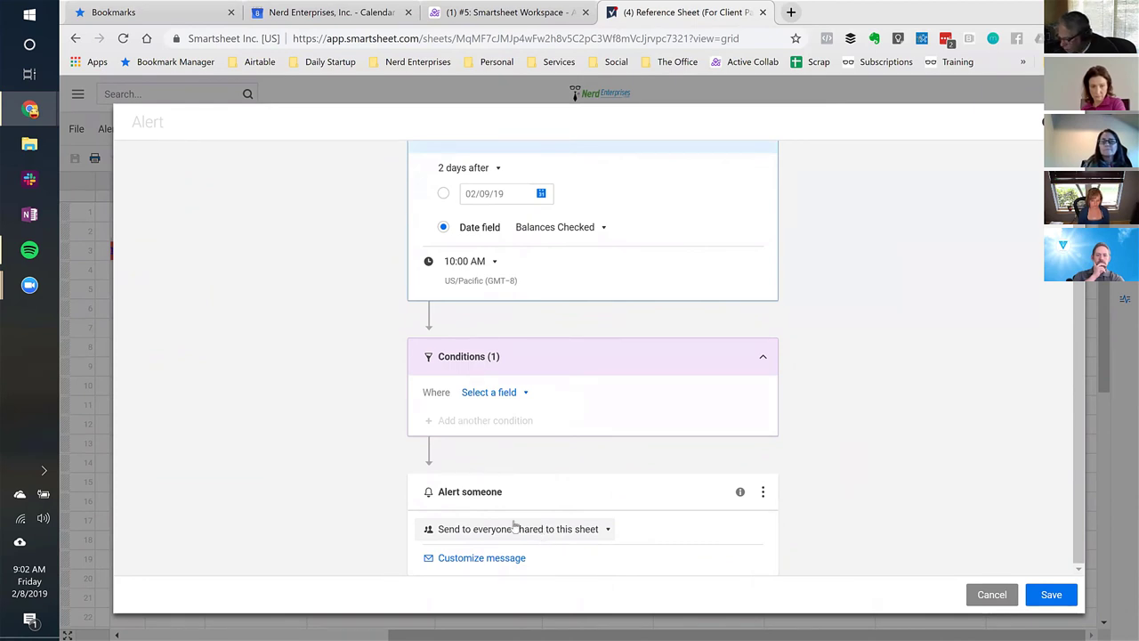
left_click(515, 528)
scroll(514, 531, "up", 1)
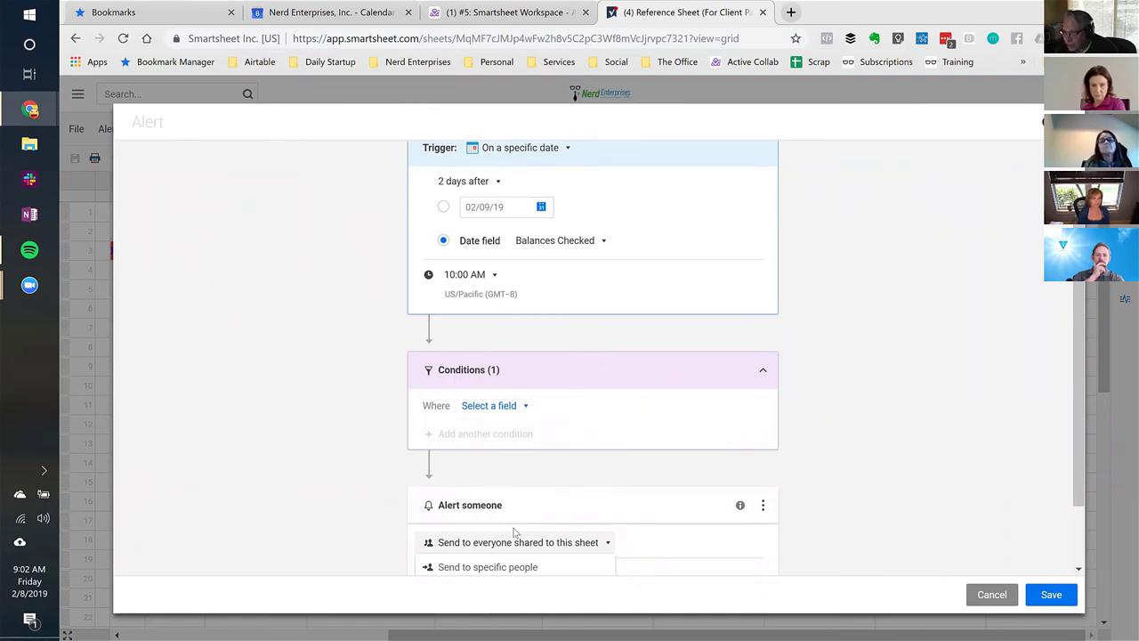
left_click(374, 430)
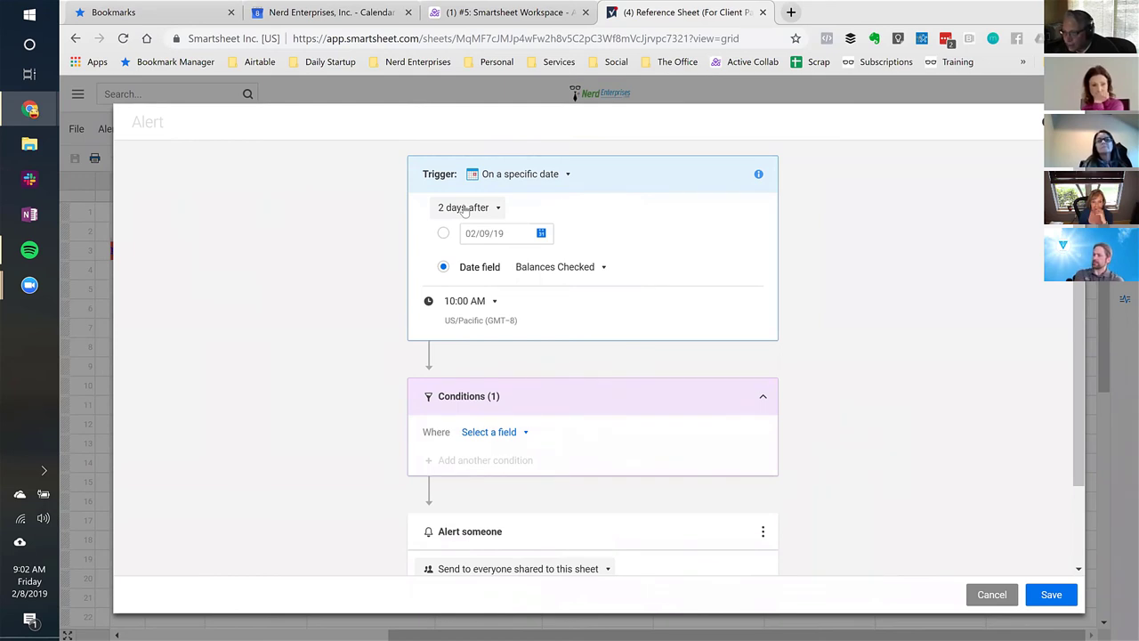
scroll(262, 298, "down", 1)
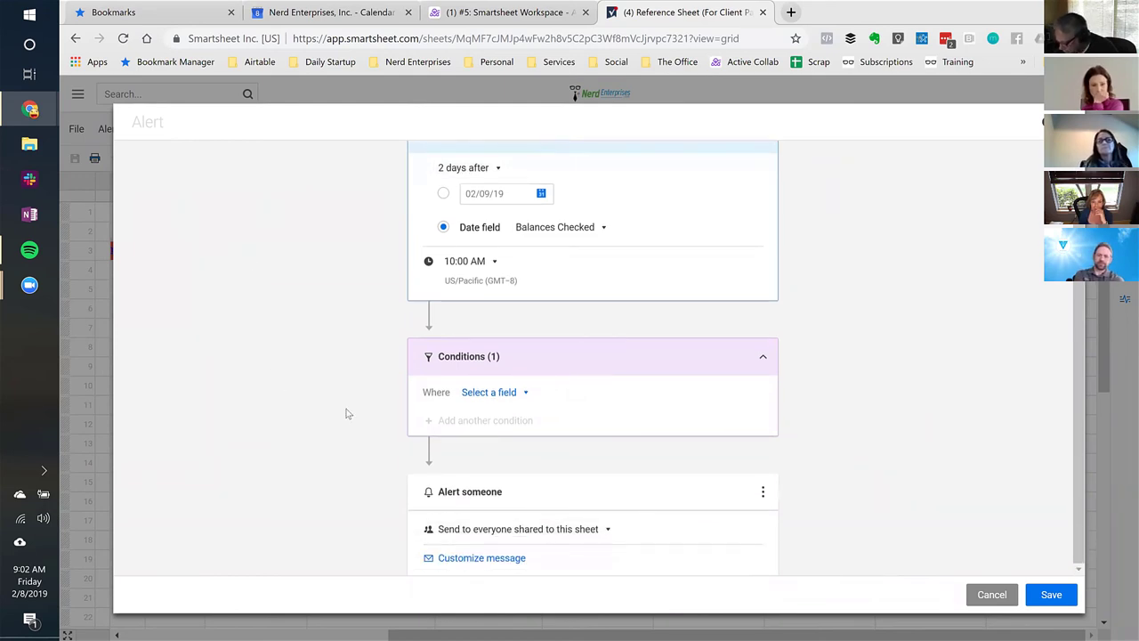
left_click(466, 529)
scroll(338, 460, "down", 1)
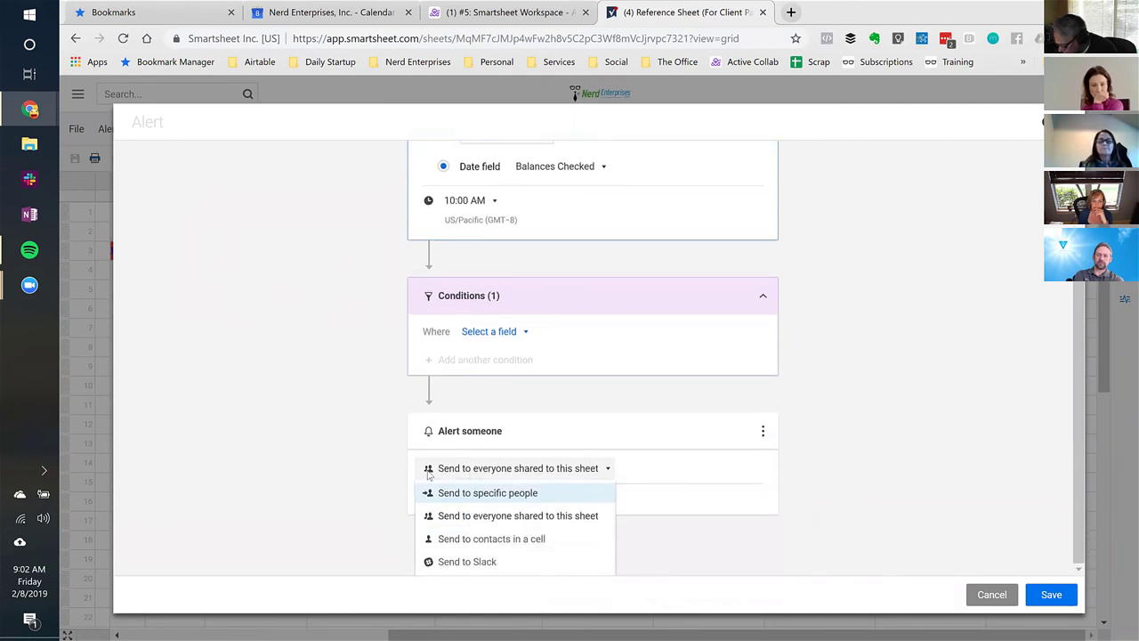
left_click(481, 494)
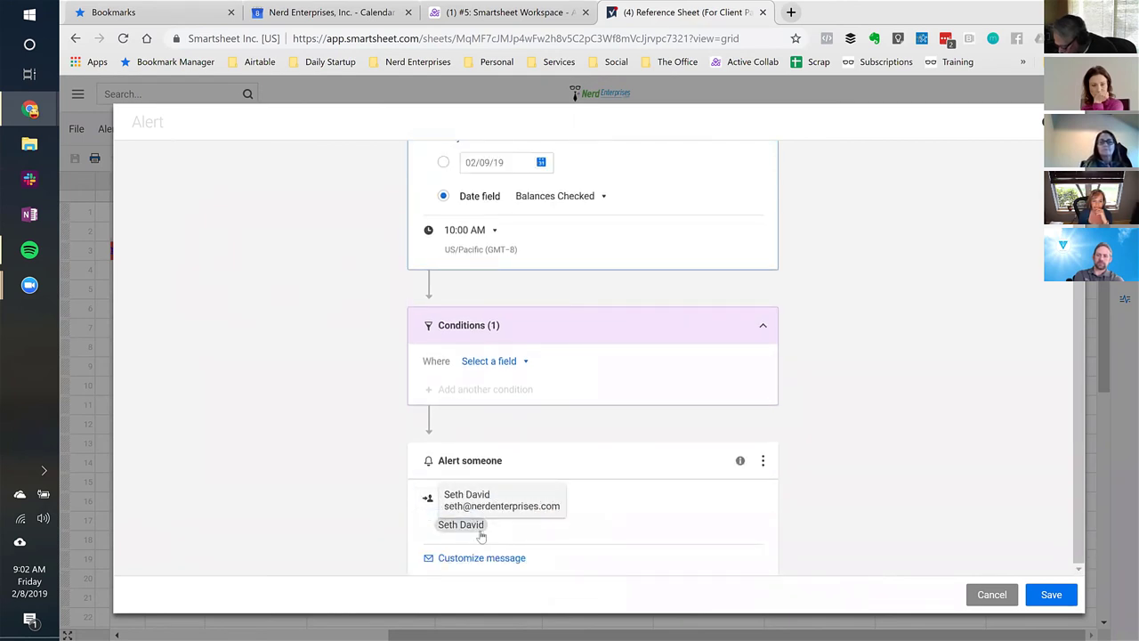
- Give the alert the custom subject 'Update Balances for Client X' and save it
left_click(458, 557)
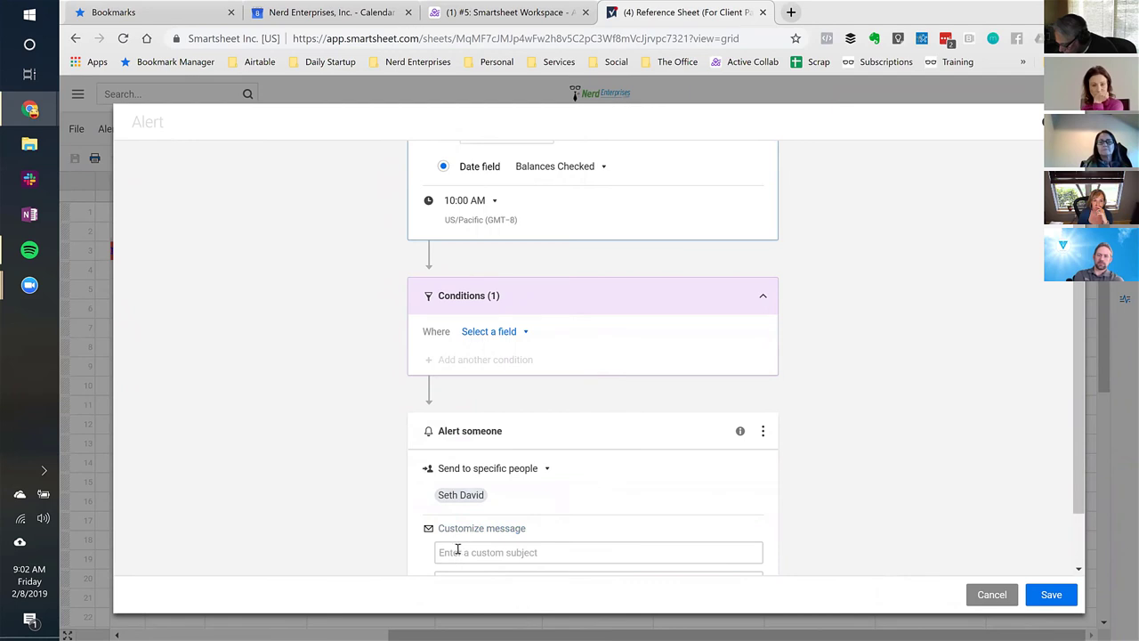
scroll(323, 490, "down", 1)
type("Update ")
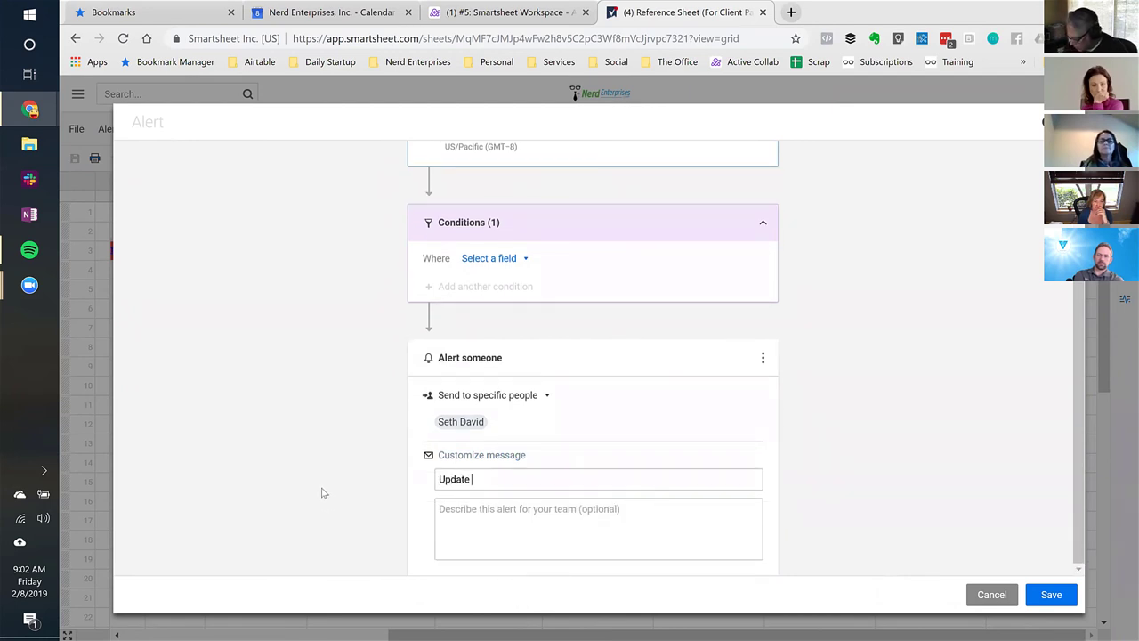
type("Balances for")
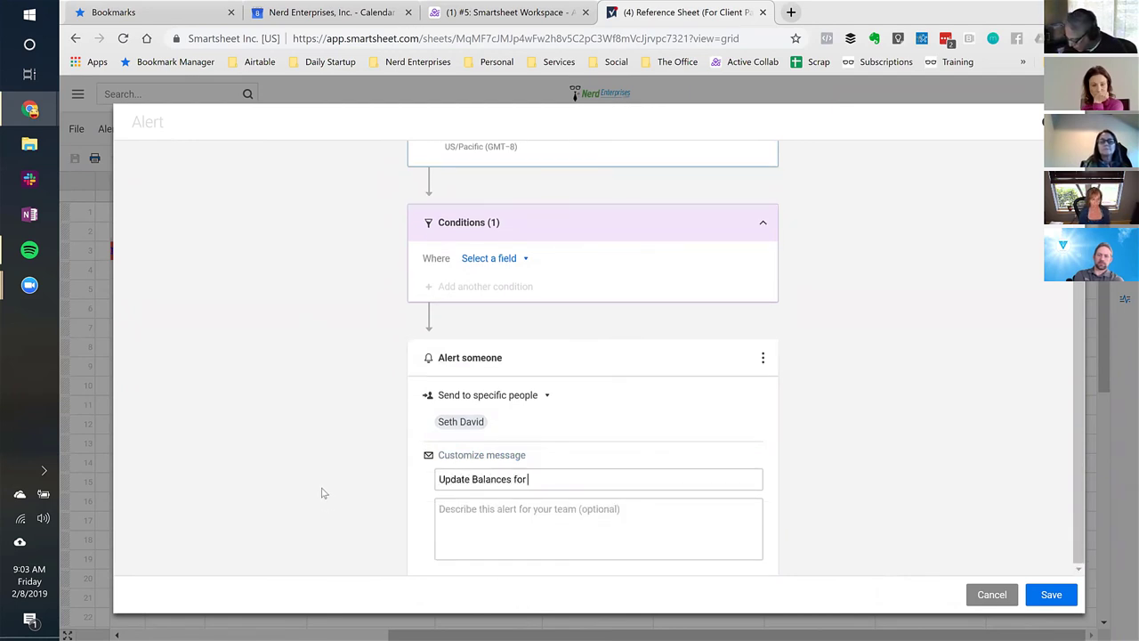
type(" Client X")
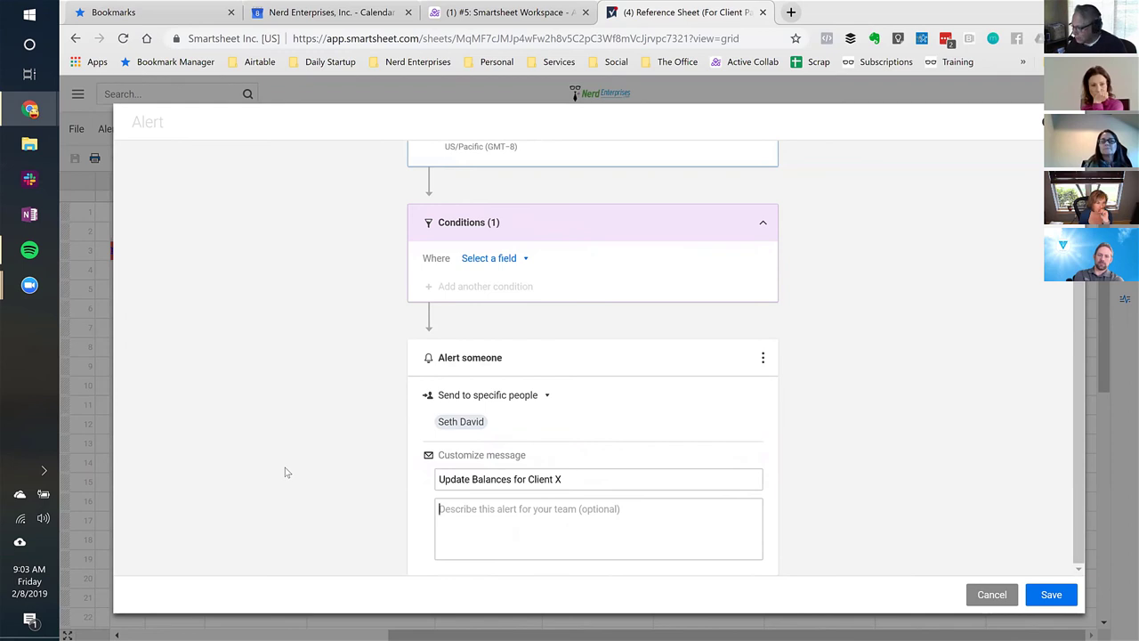
left_click(1045, 594)
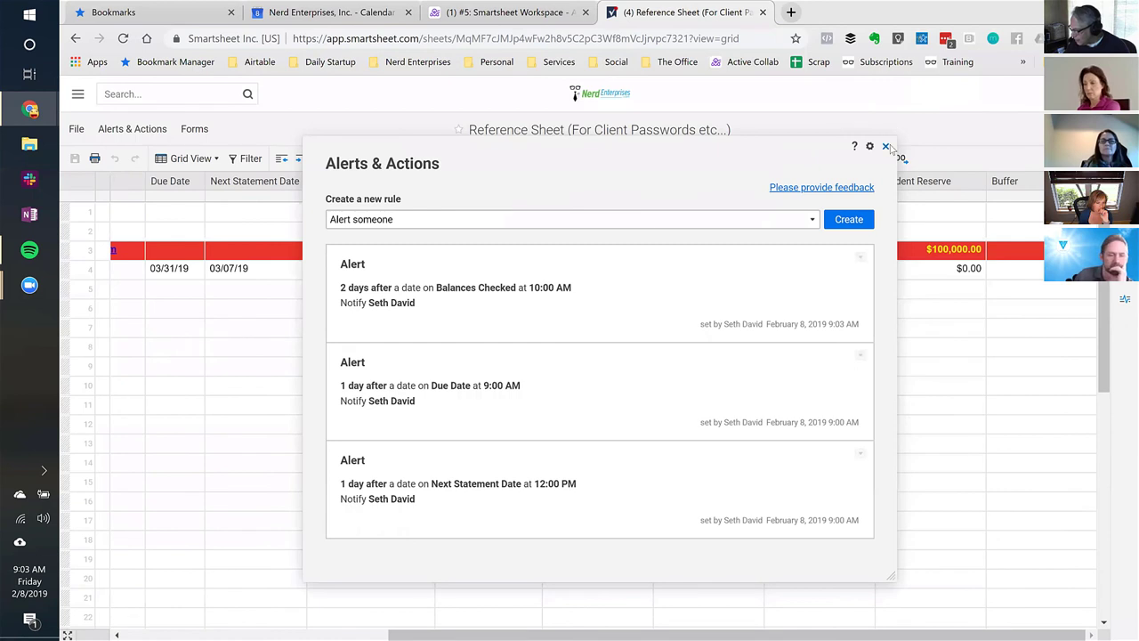
- Close the alerts list, select row 3's Current Balance cell, and open the Alerts & Actions menu
left_click(886, 146)
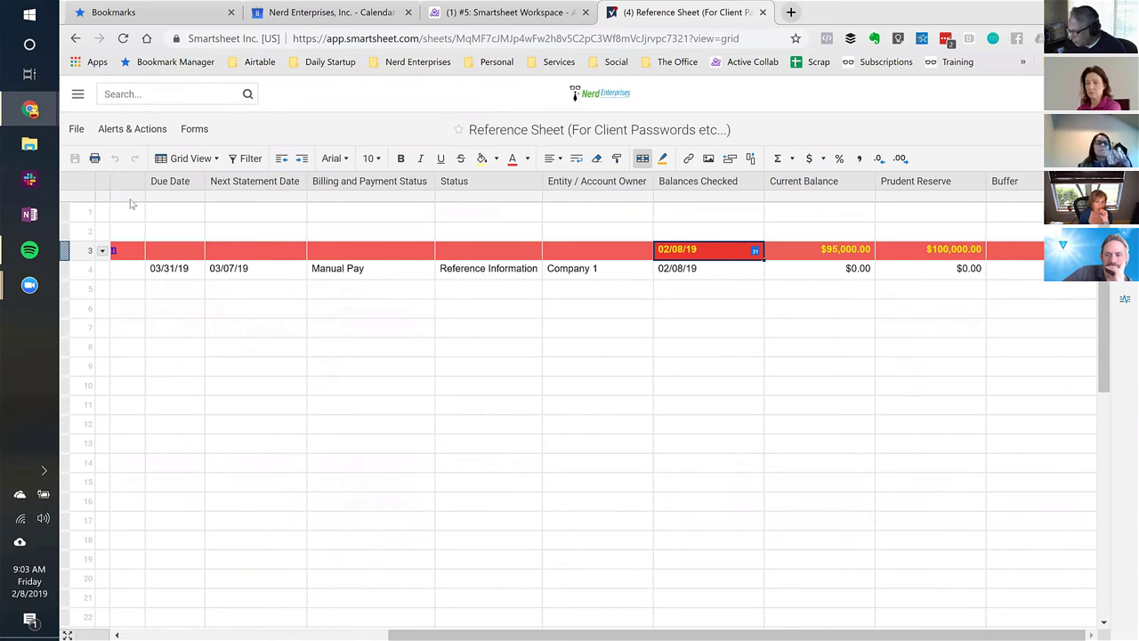
left_click(847, 252)
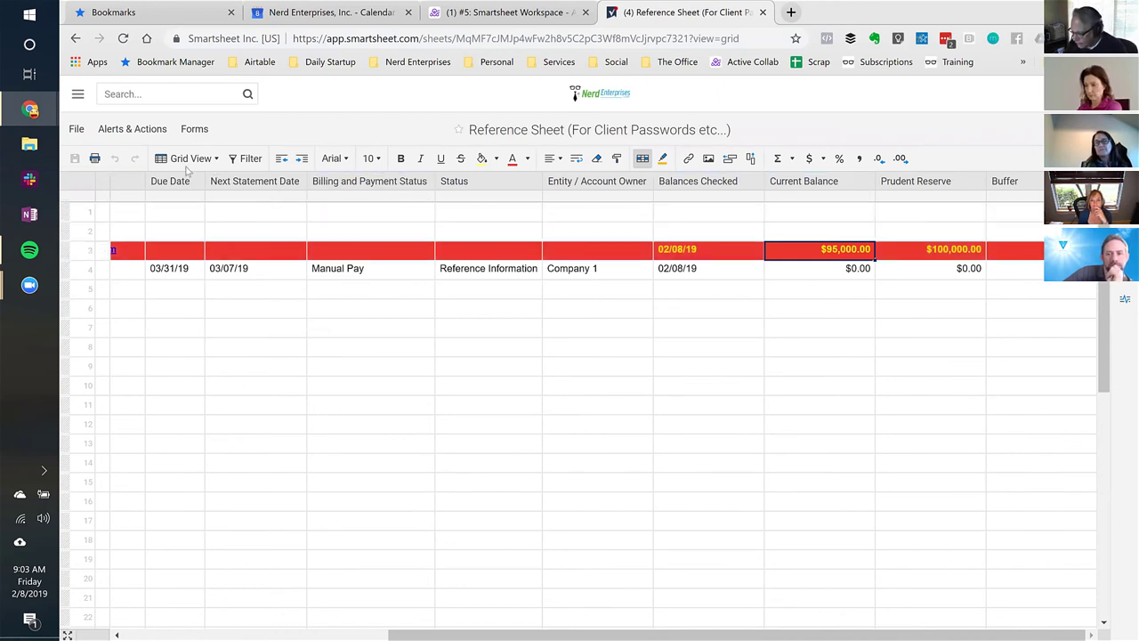
left_click(131, 129)
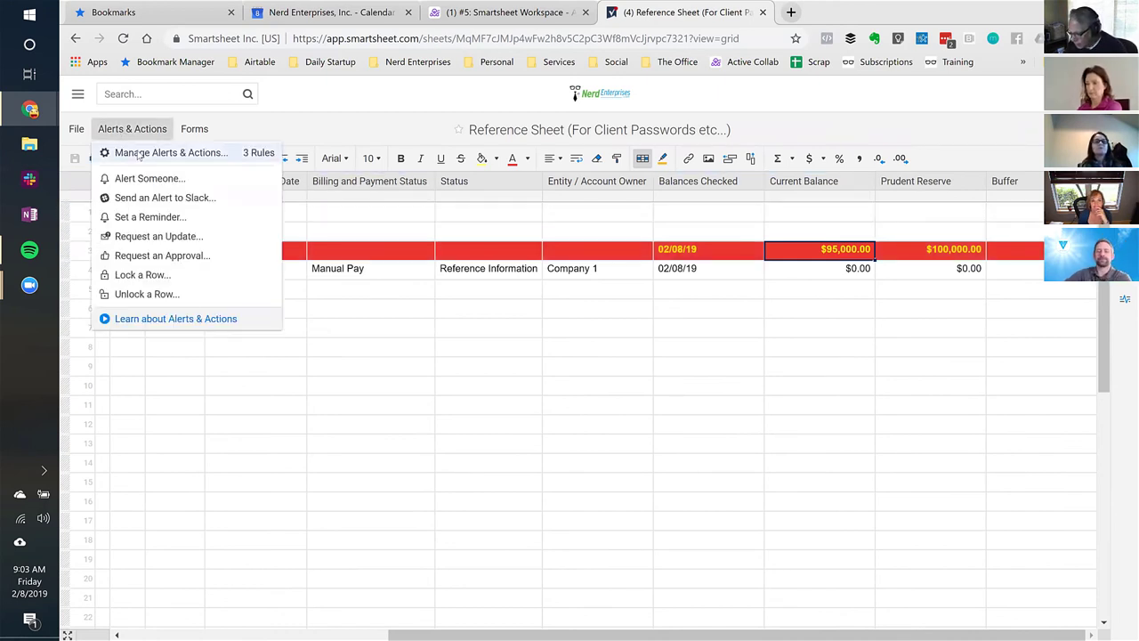
- Create a new Alert someone rule triggered When a row is changed
left_click(140, 154)
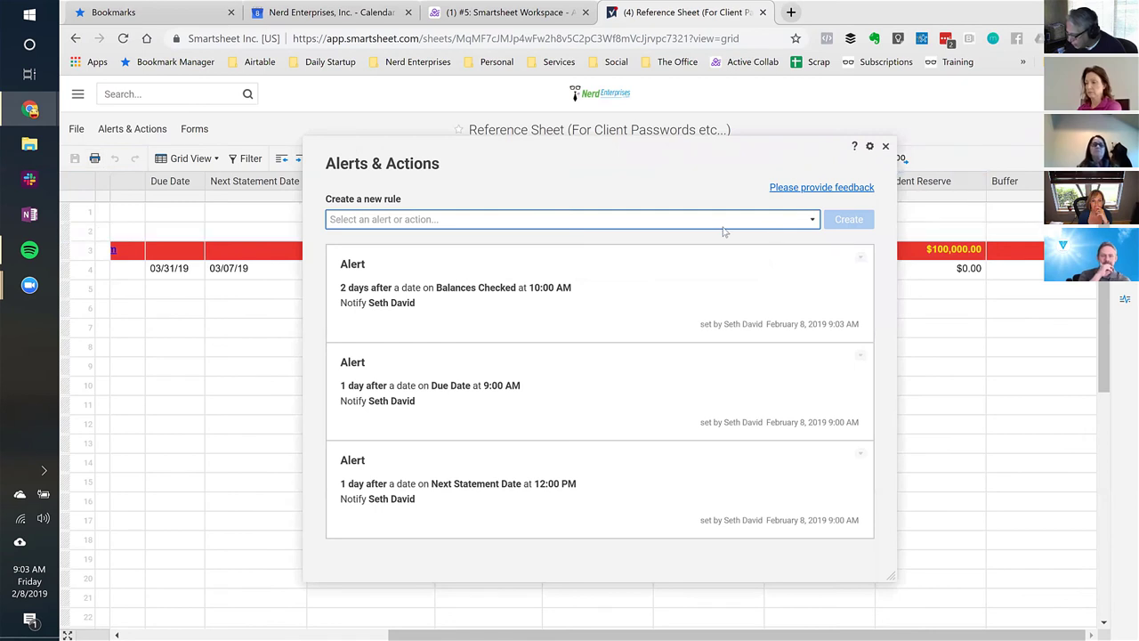
left_click(725, 225)
left_click(356, 240)
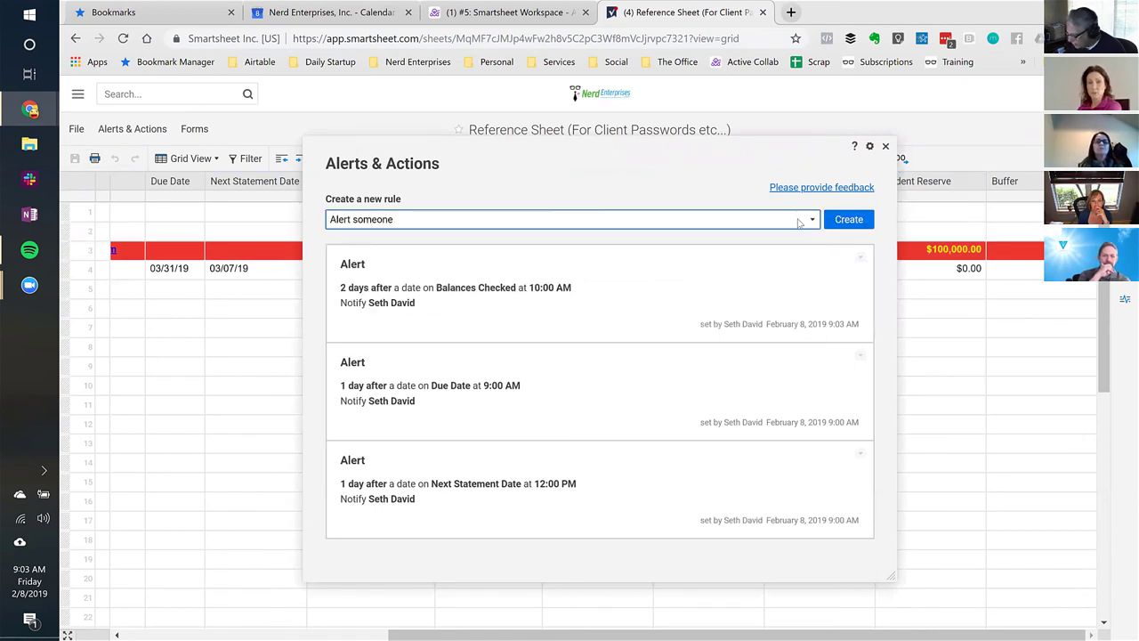
left_click(849, 221)
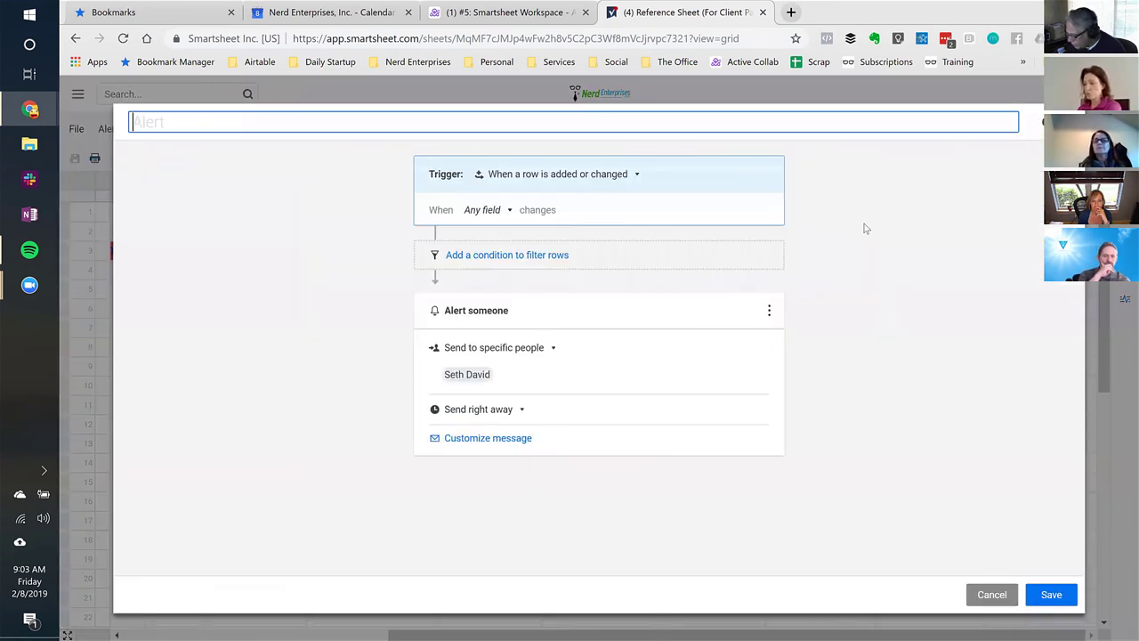
left_click(604, 176)
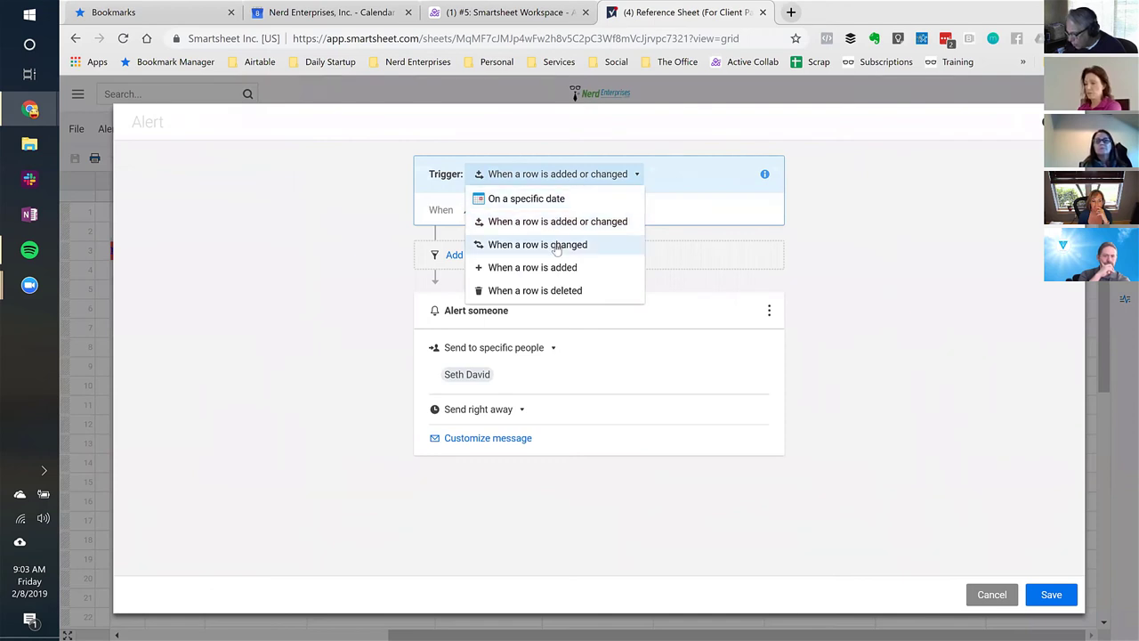
key("Return")
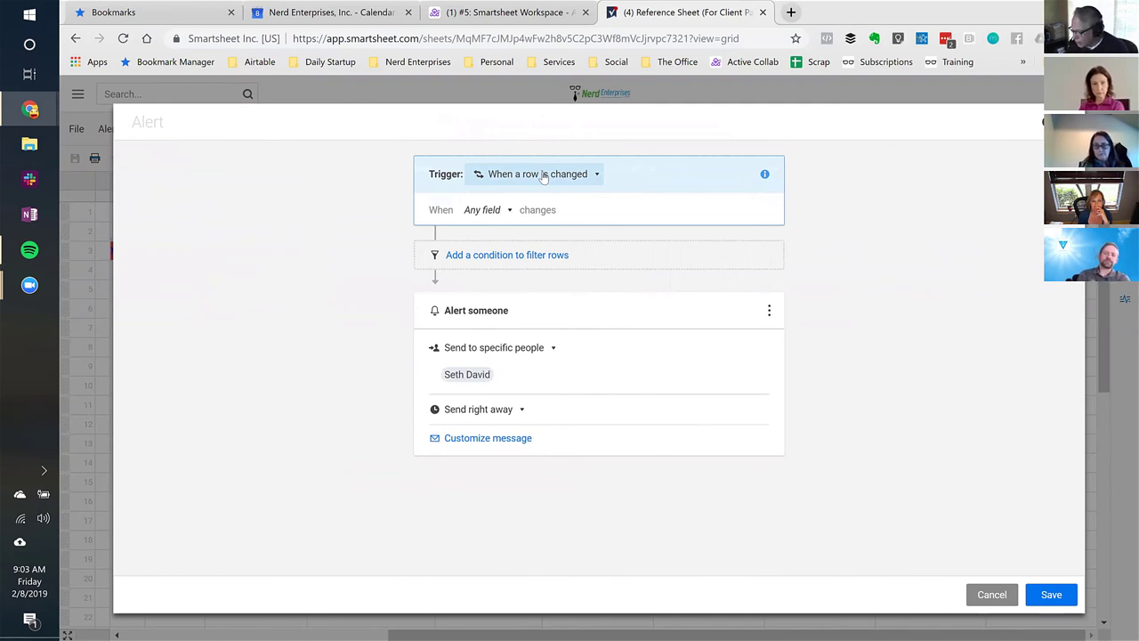
- Watch Current Balance for Any Value, alert everyone shared to the sheet, sent once a day
left_click(496, 212)
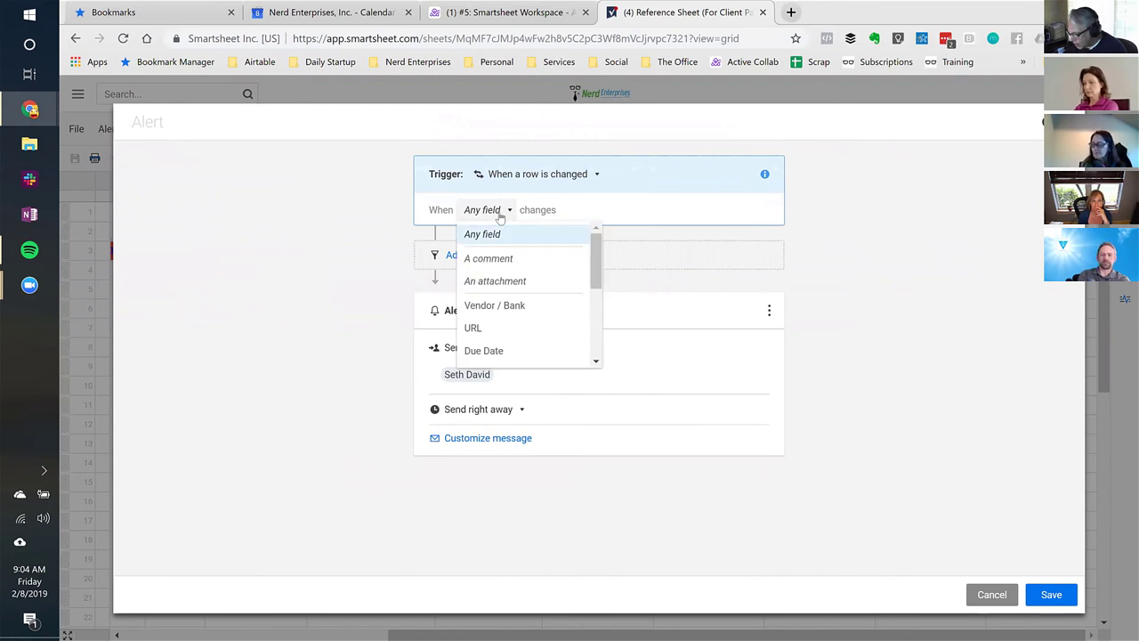
scroll(559, 322, "down", 3)
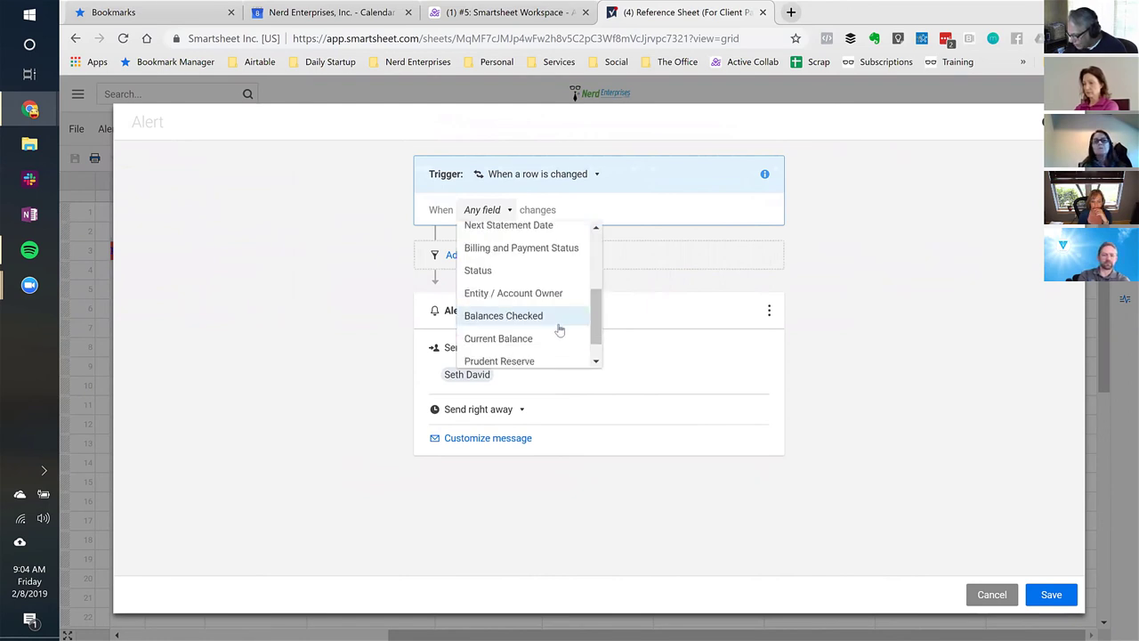
left_click(510, 342)
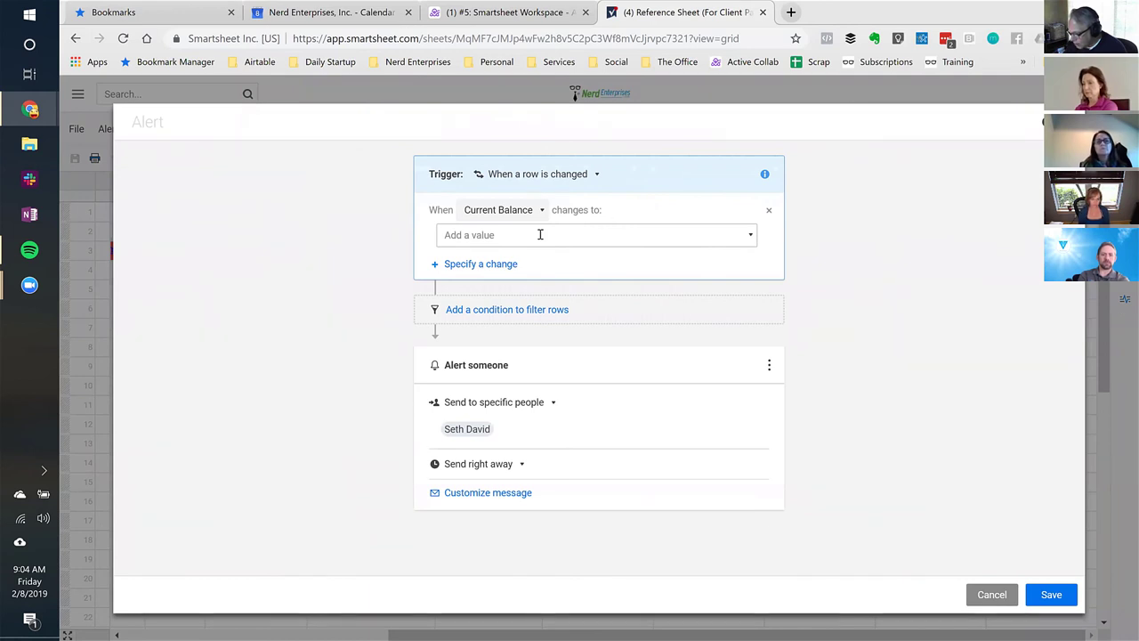
left_click(540, 233)
left_click(459, 262)
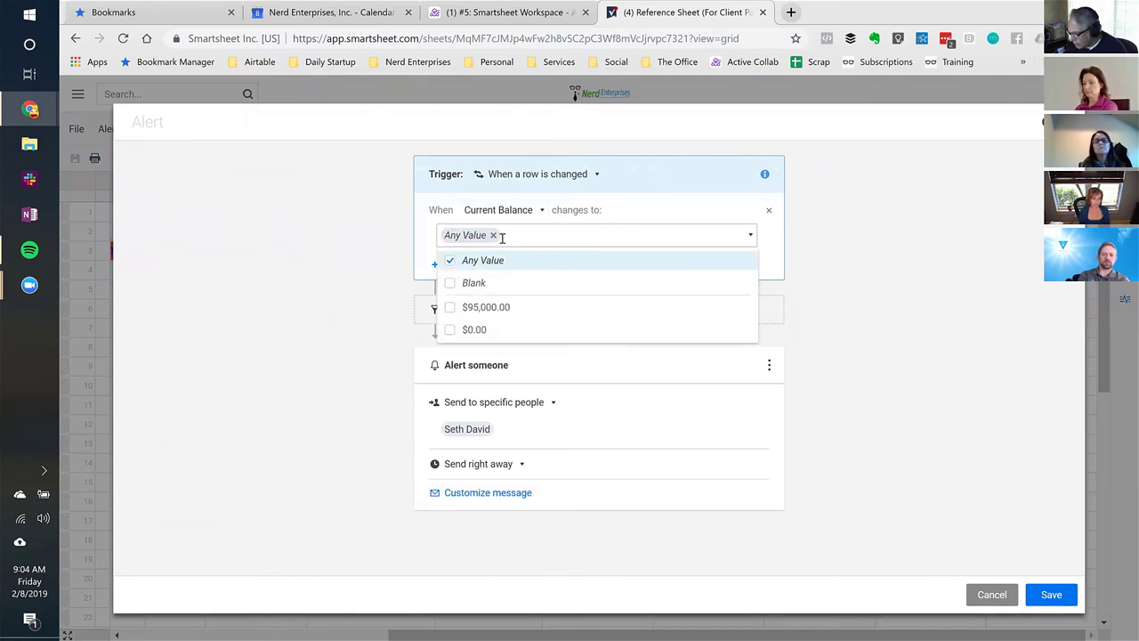
left_click(341, 240)
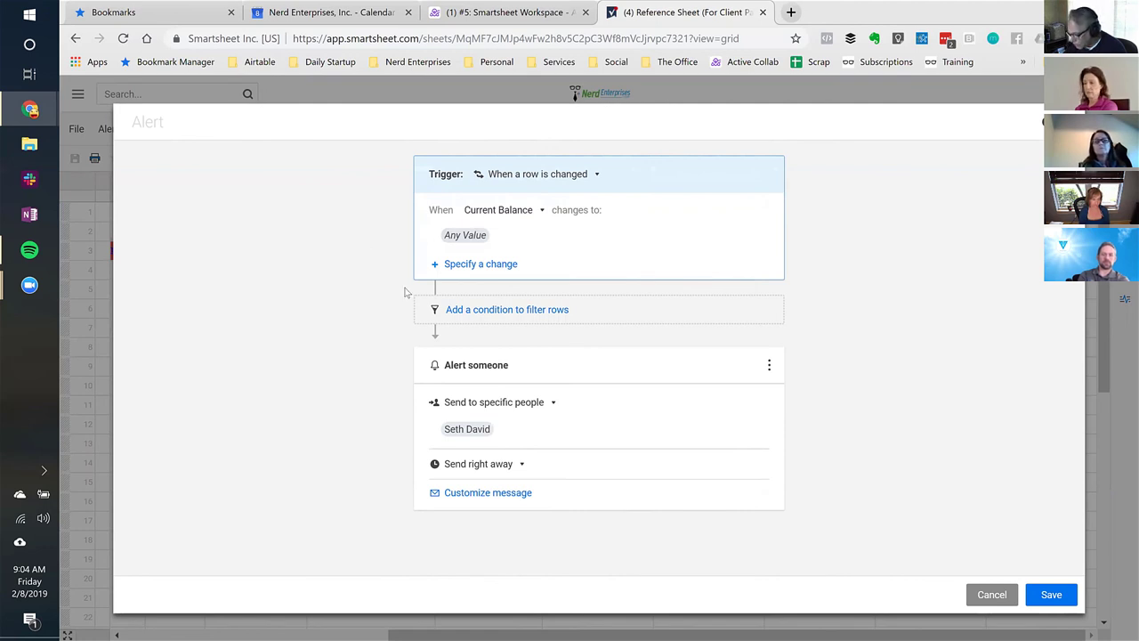
left_click(519, 408)
left_click(513, 449)
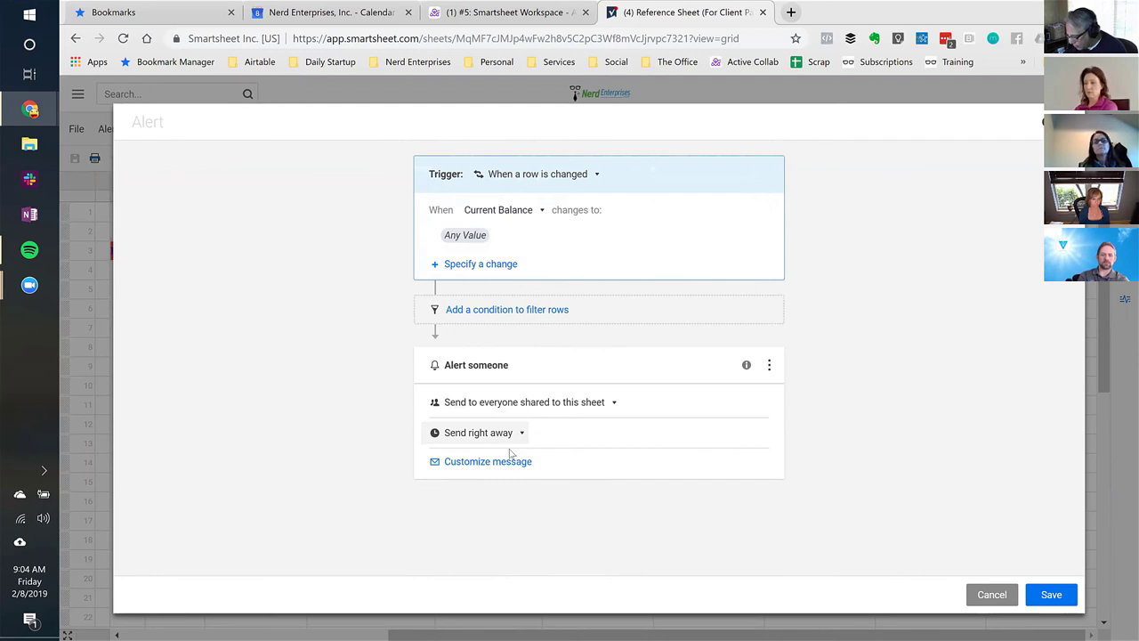
left_click(488, 435)
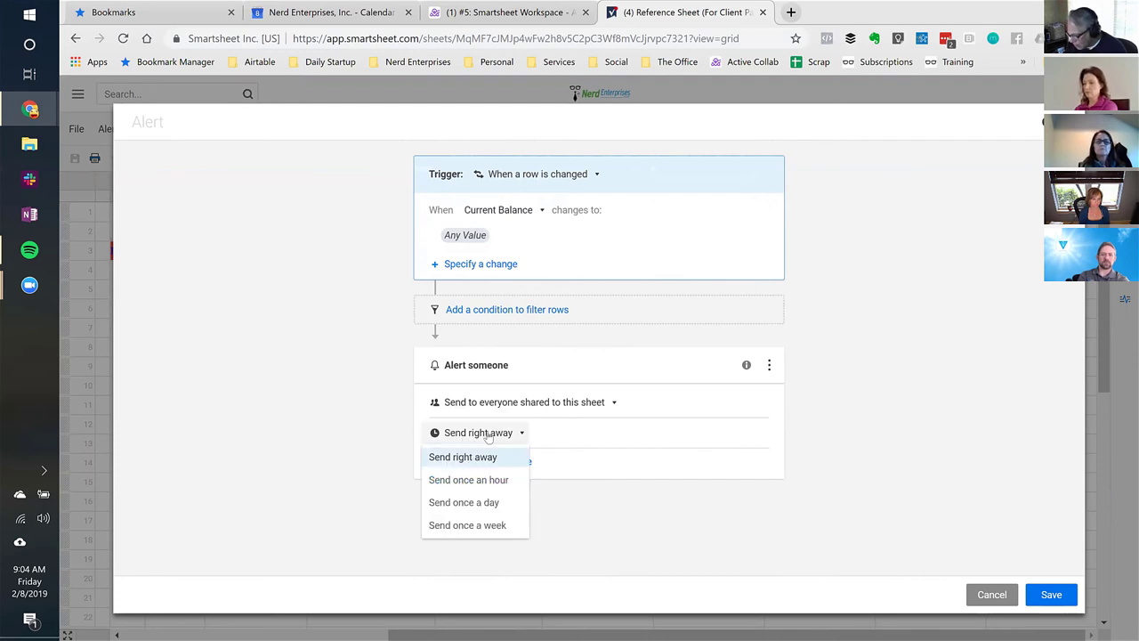
left_click(479, 503)
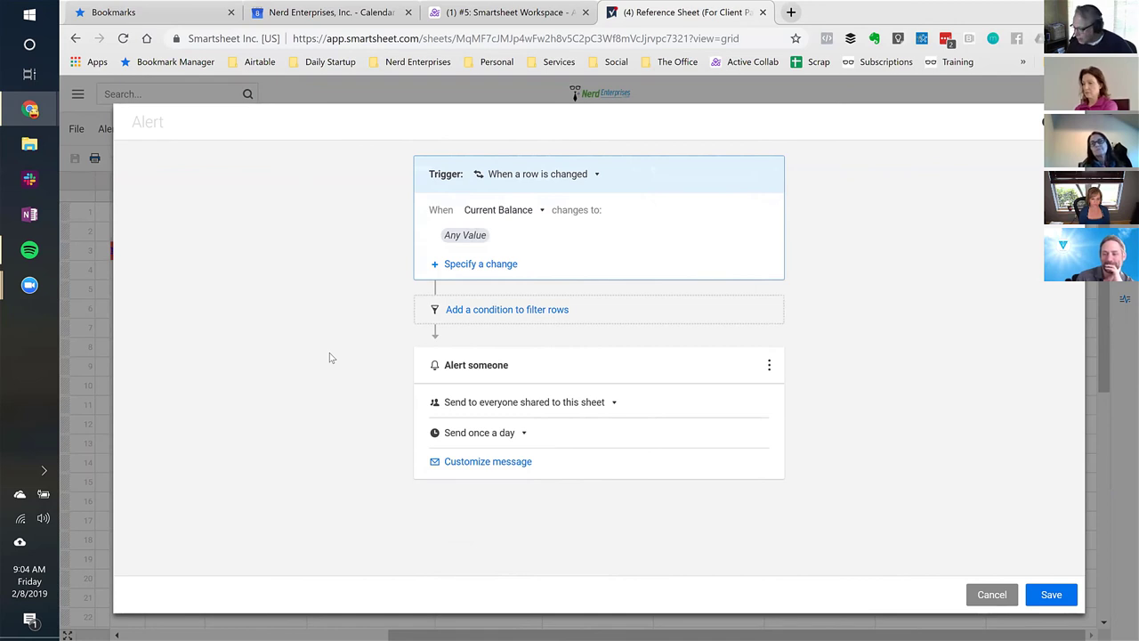
- Give the alert the subject 'Updated Balances for Wells Fargo', save it, and return to the Reference Sheet grid
left_click(491, 463)
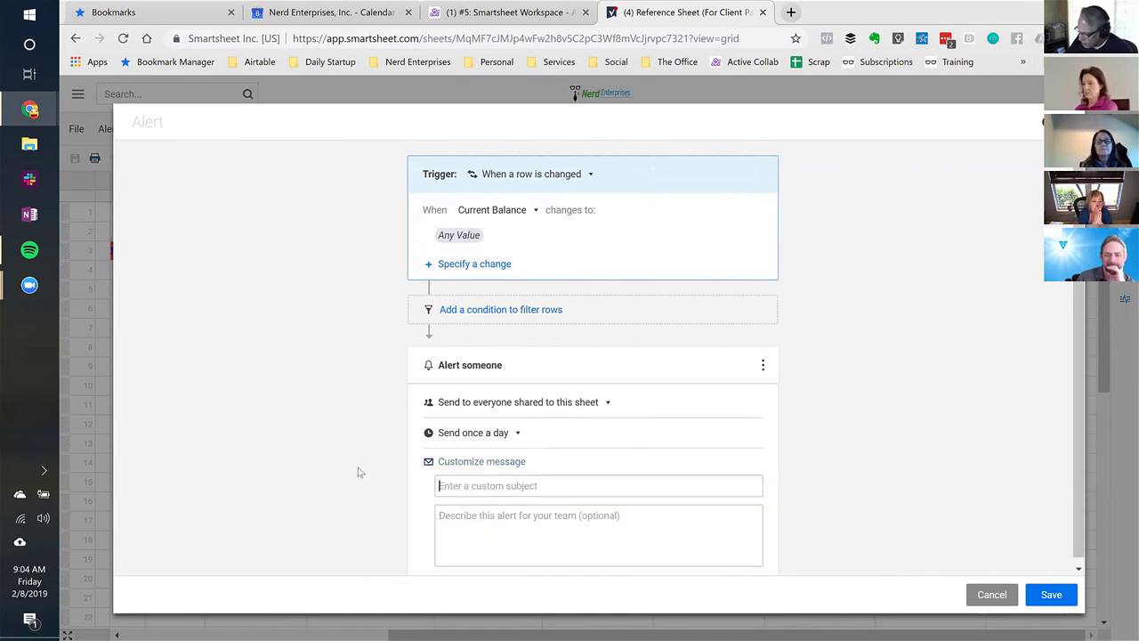
type("Upda")
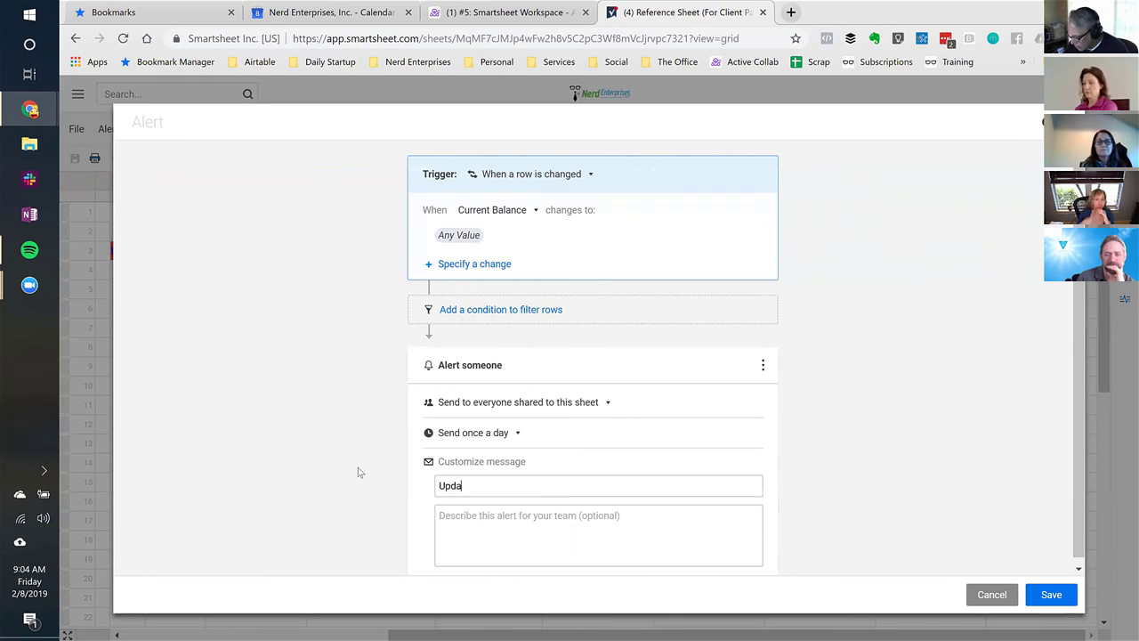
type("ted Balan")
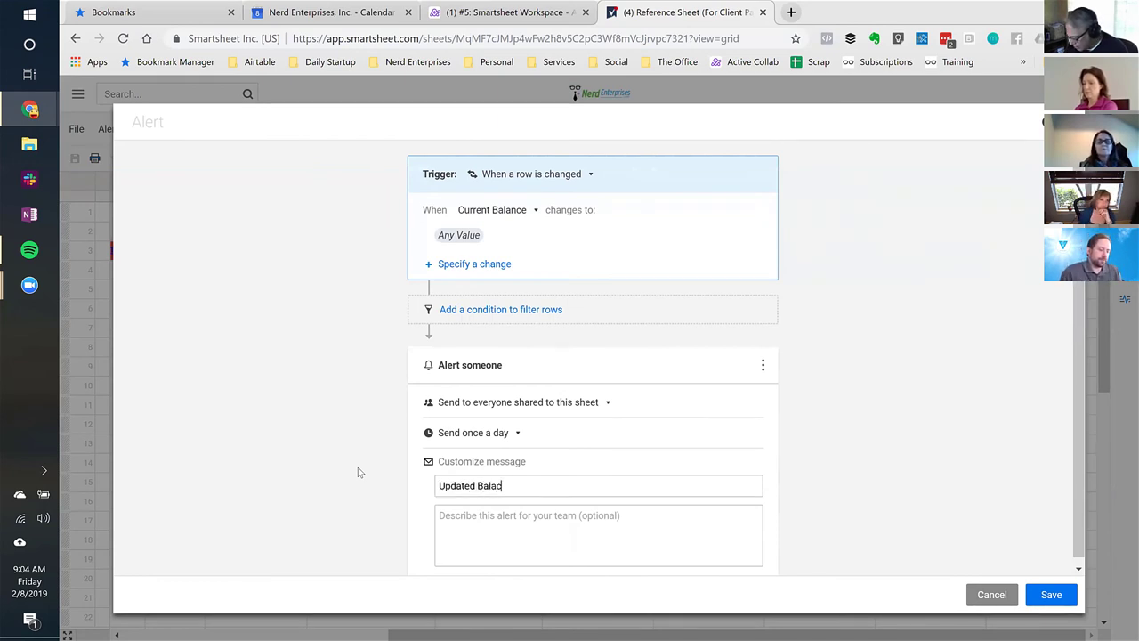
type("ces for W")
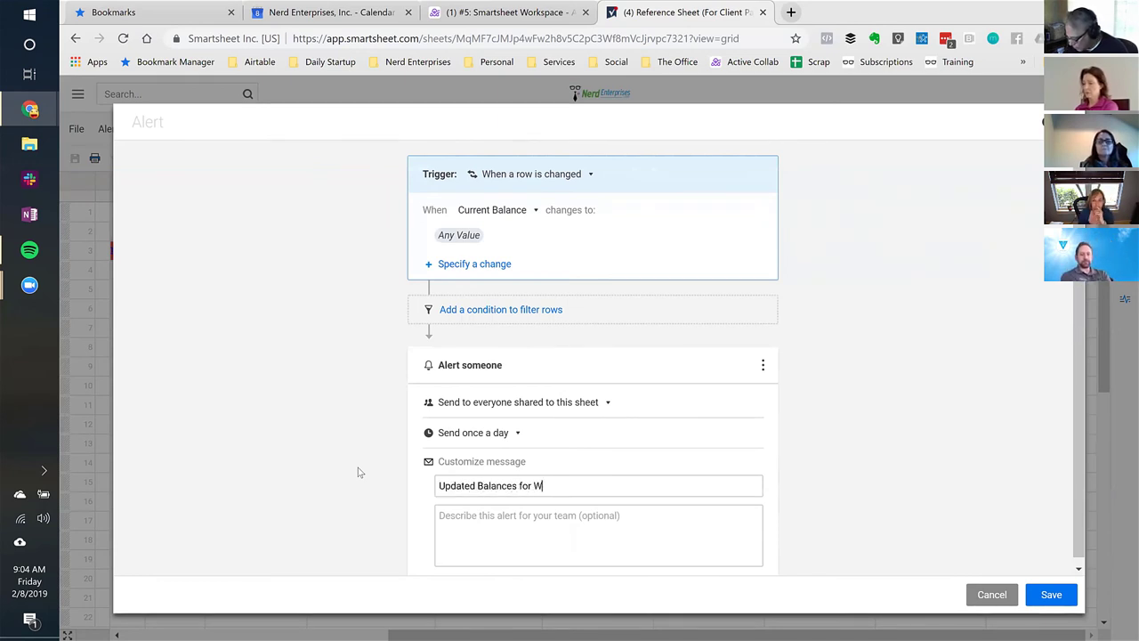
type("ell s Far")
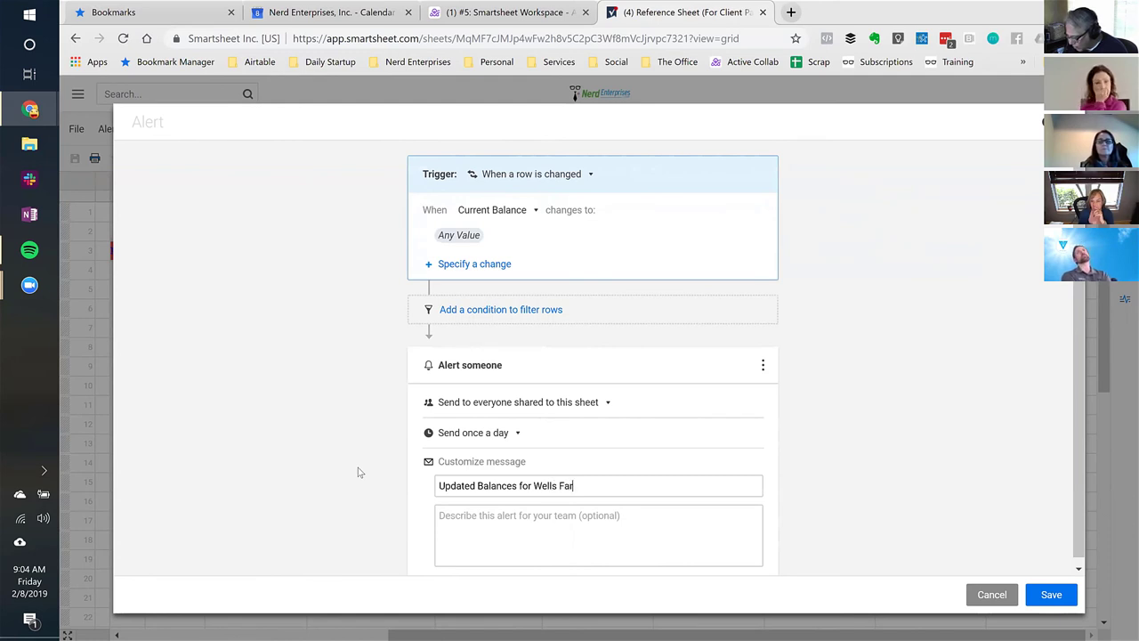
type("go")
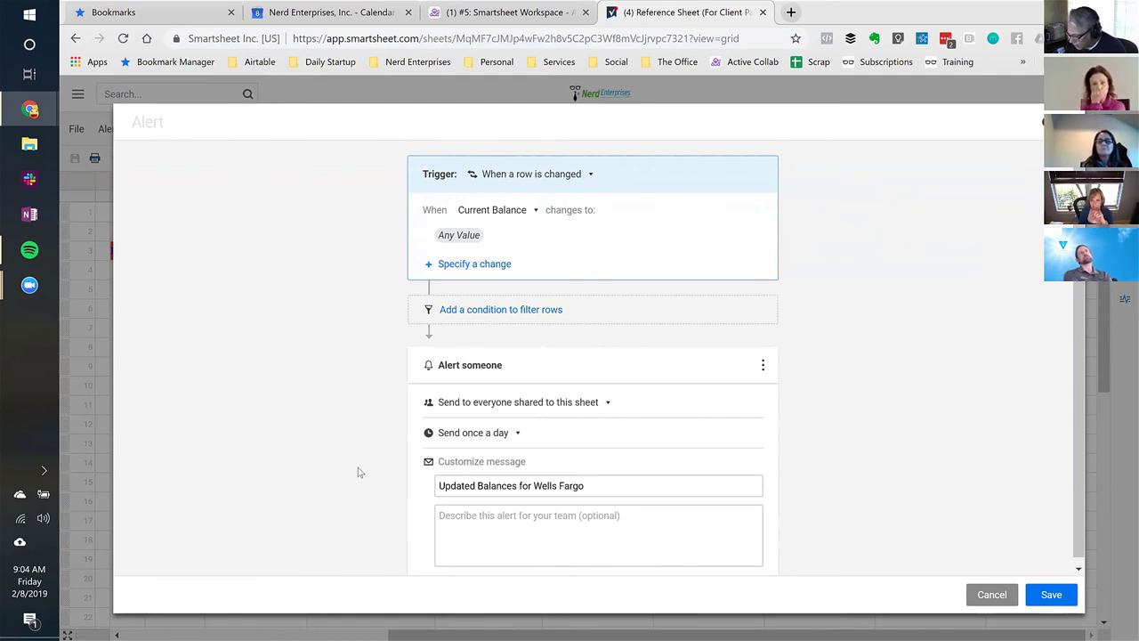
left_click(475, 540)
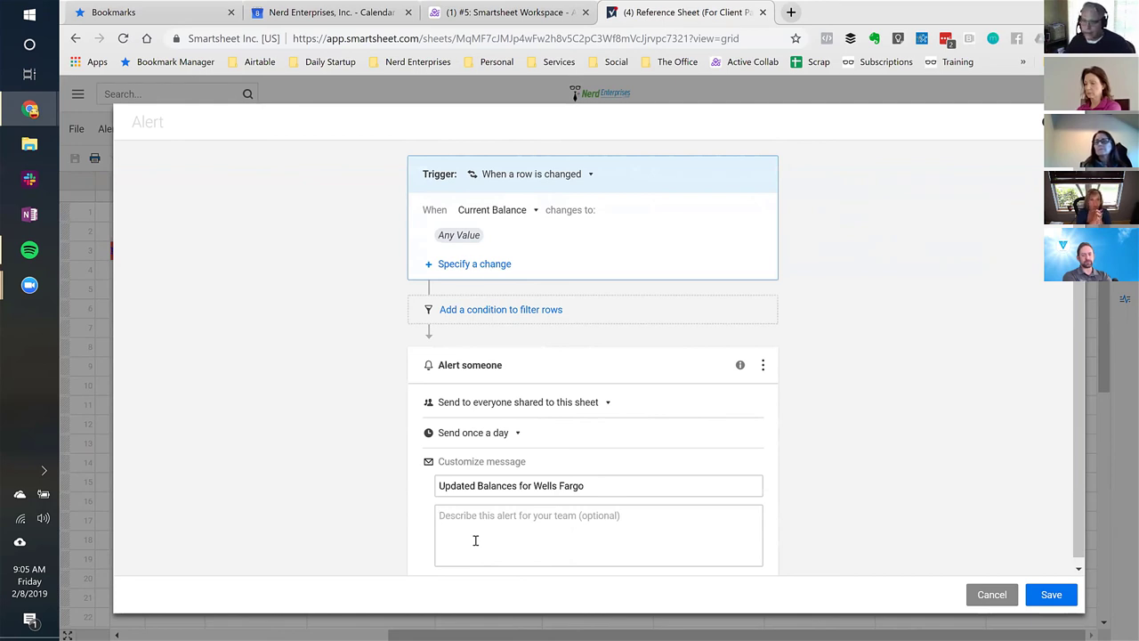
left_click(475, 540)
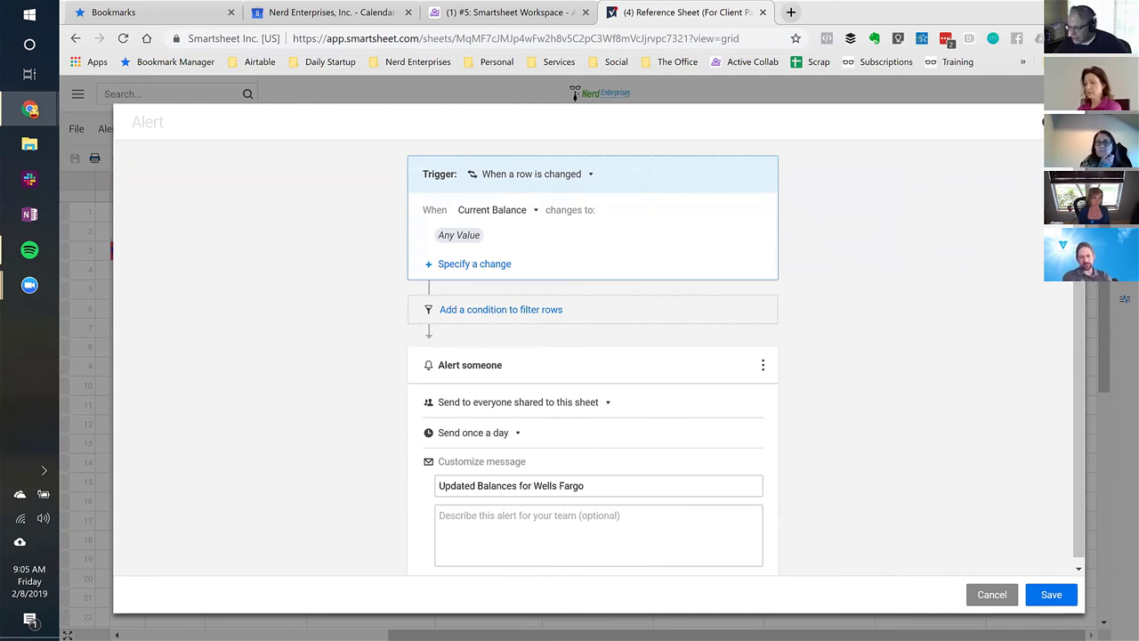
left_click(1051, 595)
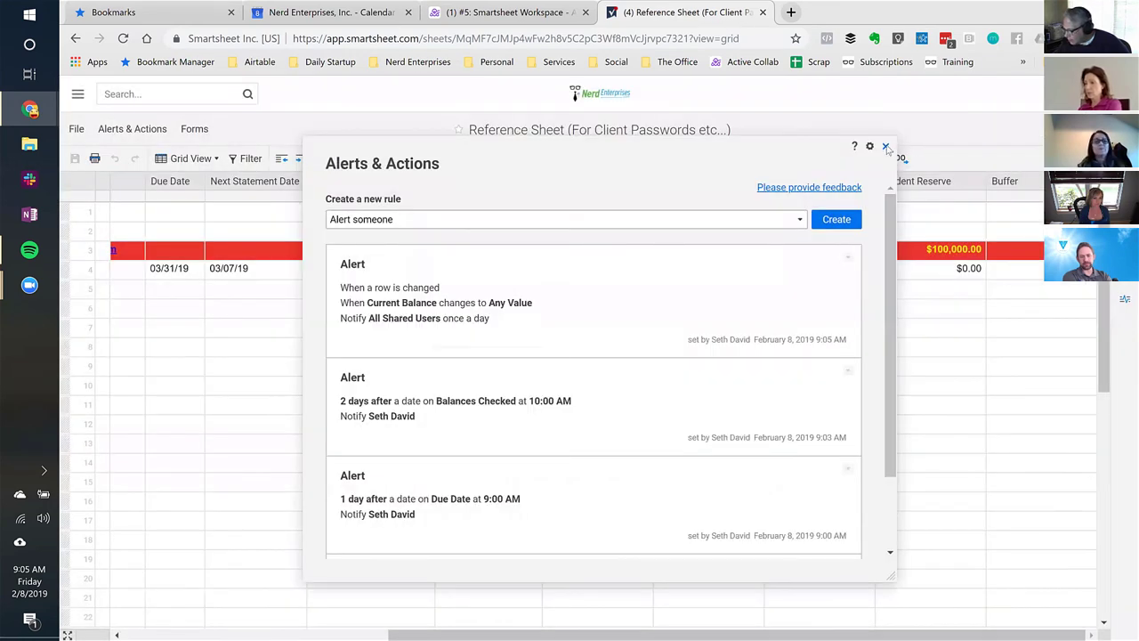
left_click(885, 146)
left_click(178, 288)
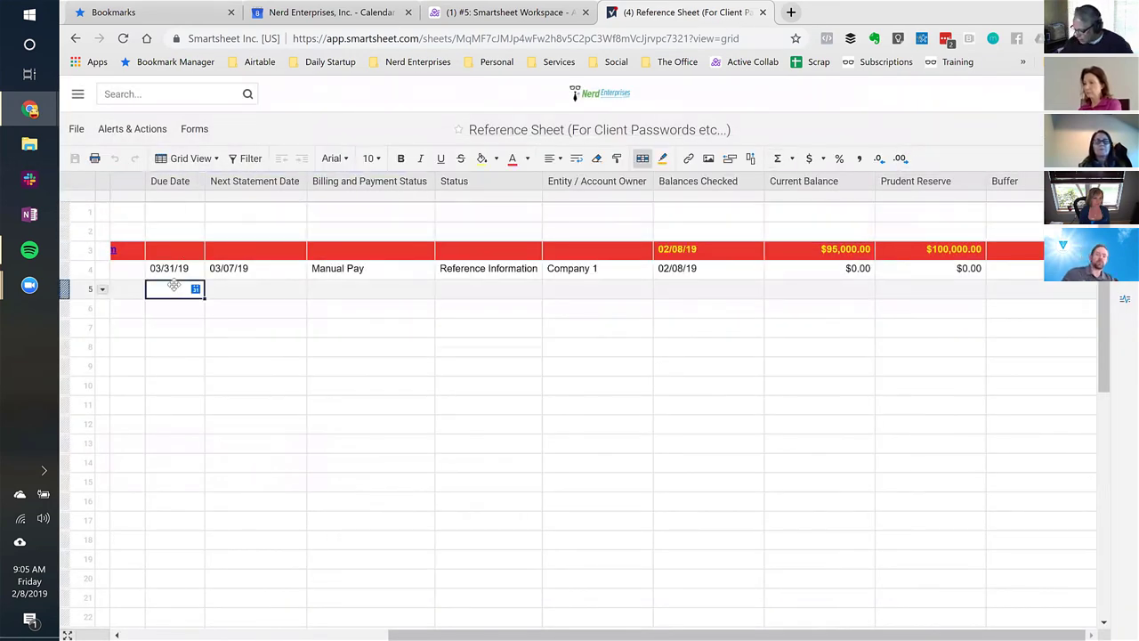